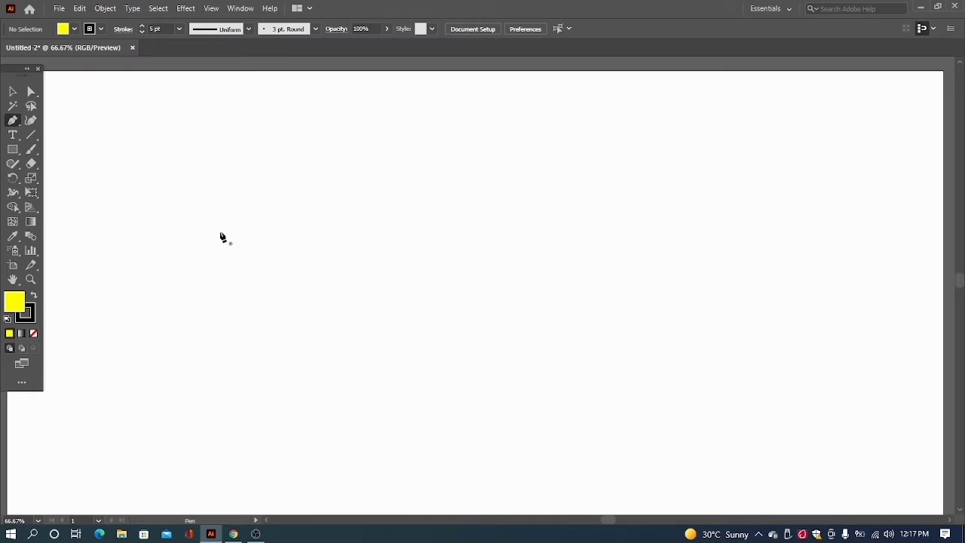
Step: Draw a closed petal shape with two curved sides, about 175 px wide and 54 px high, using the Pen tool
left_click(220, 232)
mouse_move(347, 231)
left_mouse_down()
mouse_move(408, 204)
mouse_move(419, 187)
left_mouse_up()
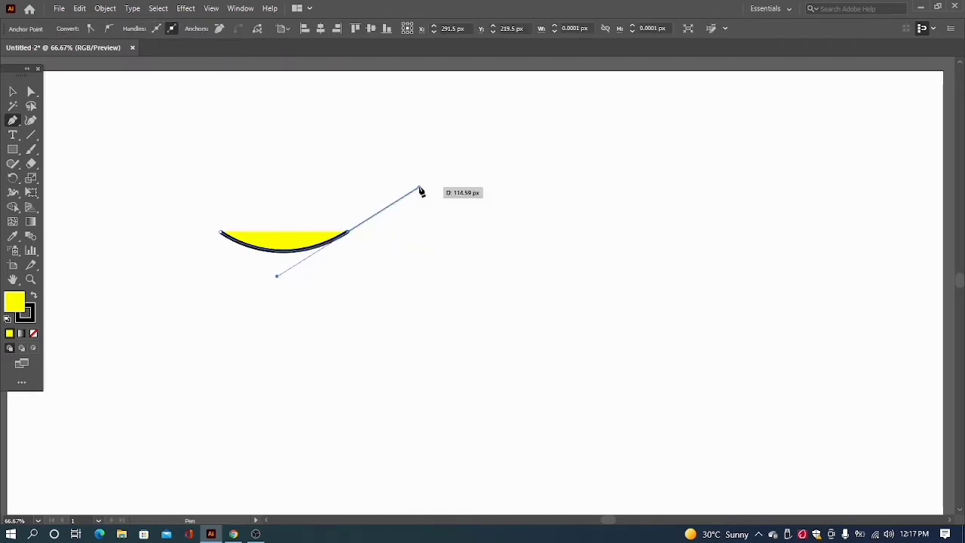
left_click(348, 234)
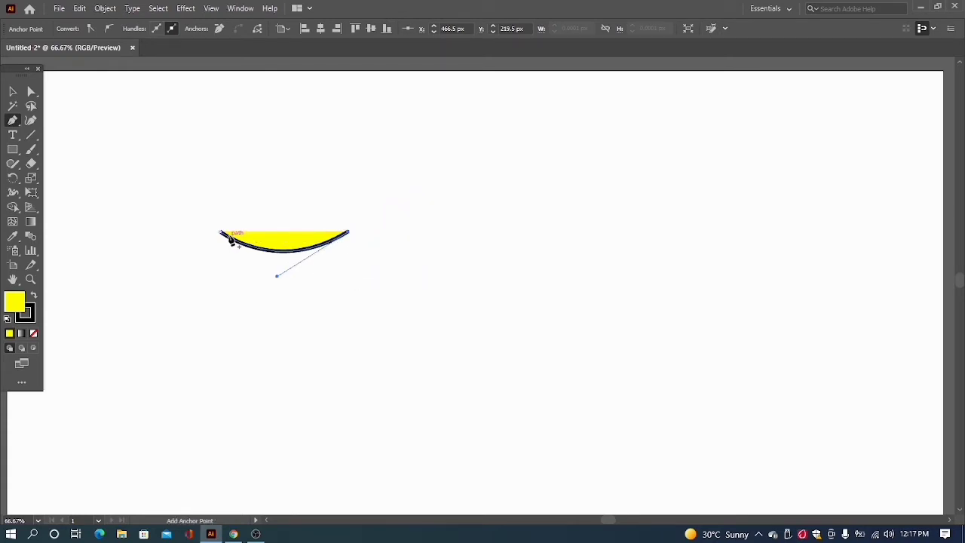
left_click_drag(221, 233, 172, 279)
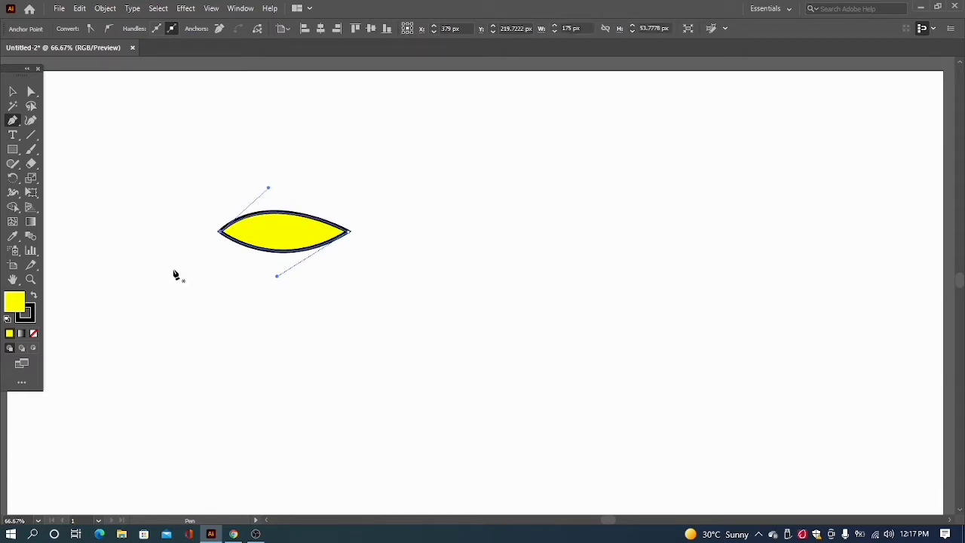
left_click(12, 92)
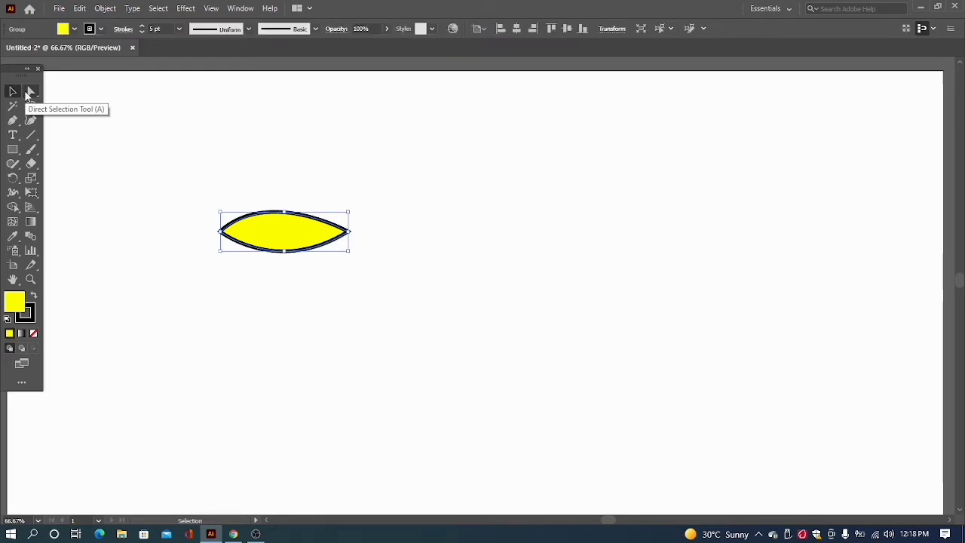
Step: Copy the petal rotated 45° about its right tip, repeat the transformation to complete an eight-petal flower, and deselect it
left_click(13, 178)
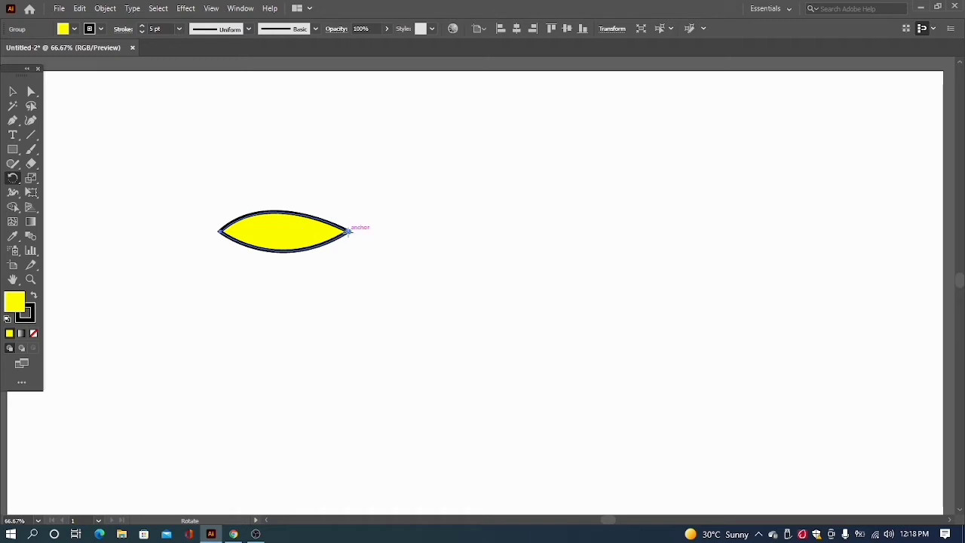
left_click(349, 231, "alt")
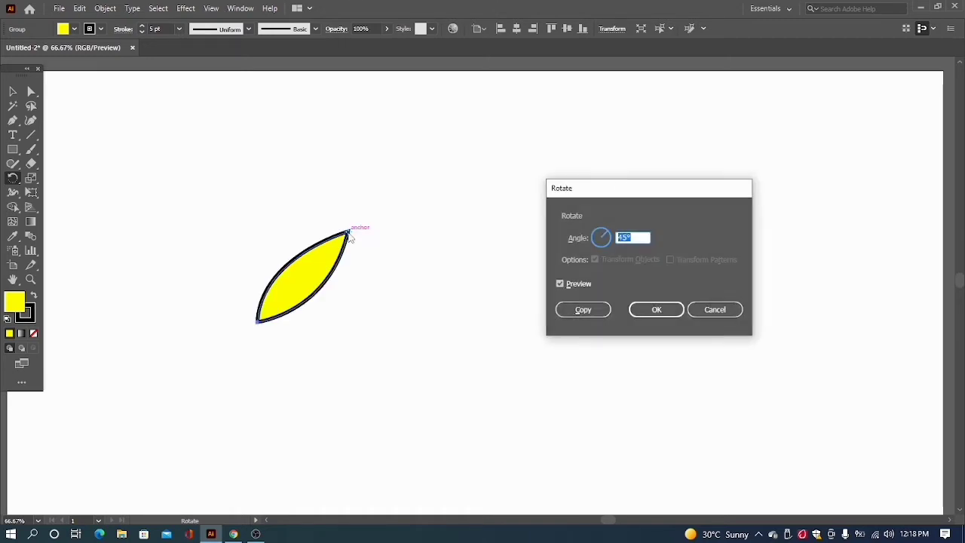
left_click(583, 311)
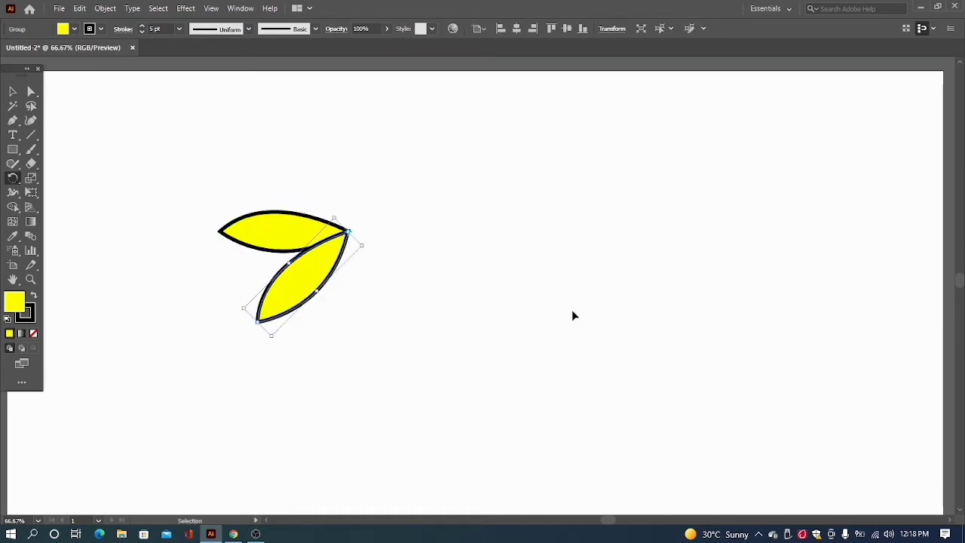
key("ctrl+d")
key("ctrl+d")
key("ctrl+d")
key("ctrl+d")
key("ctrl+d")
key("ctrl+d")
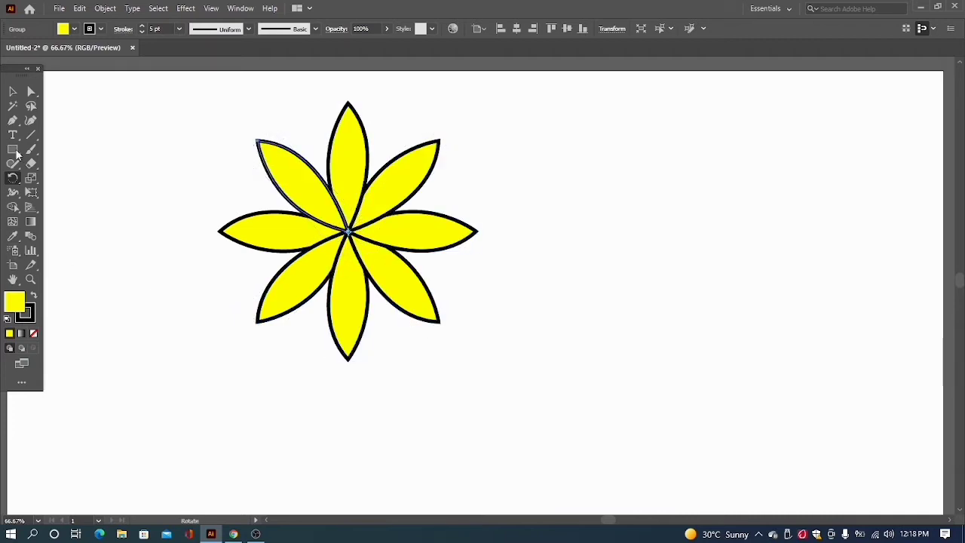
left_click(13, 91)
left_click(120, 201)
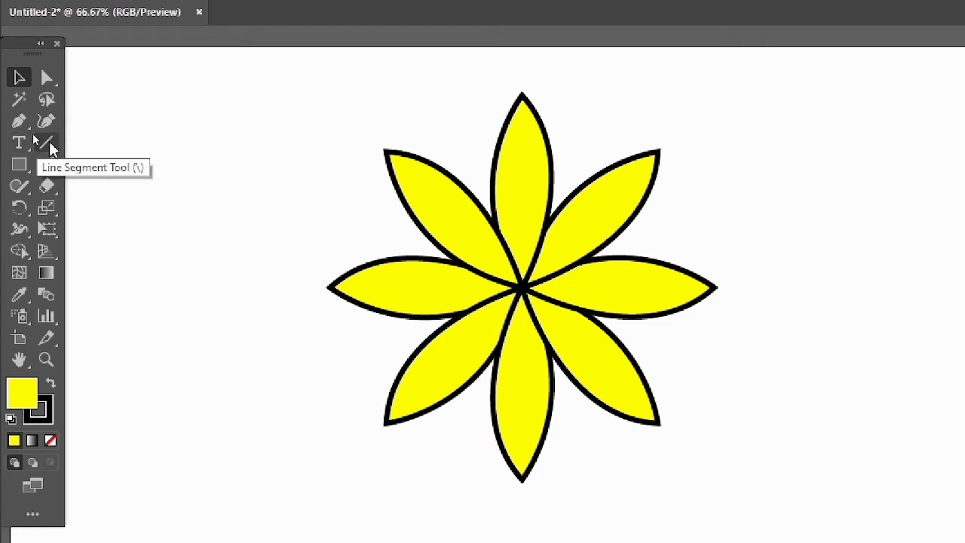
left_click(25, 125)
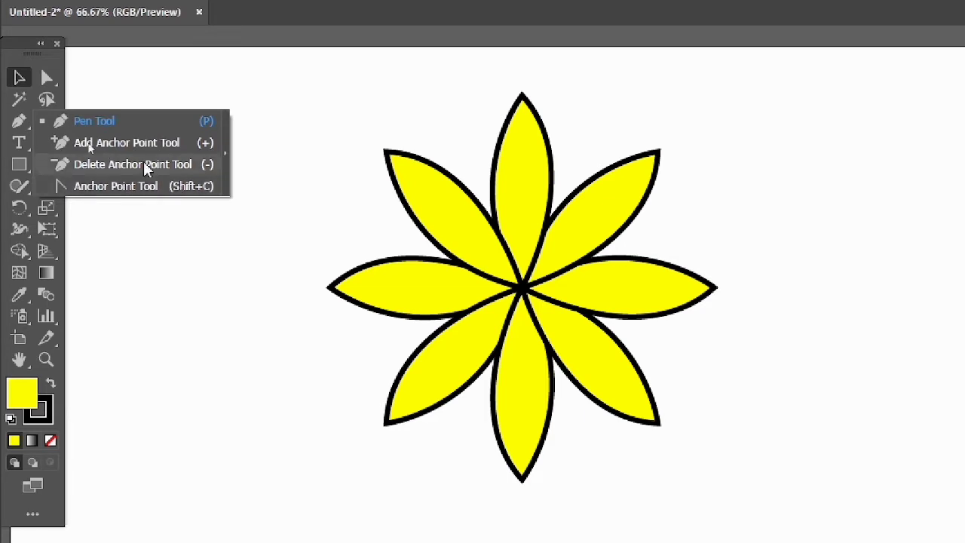
left_click(92, 121)
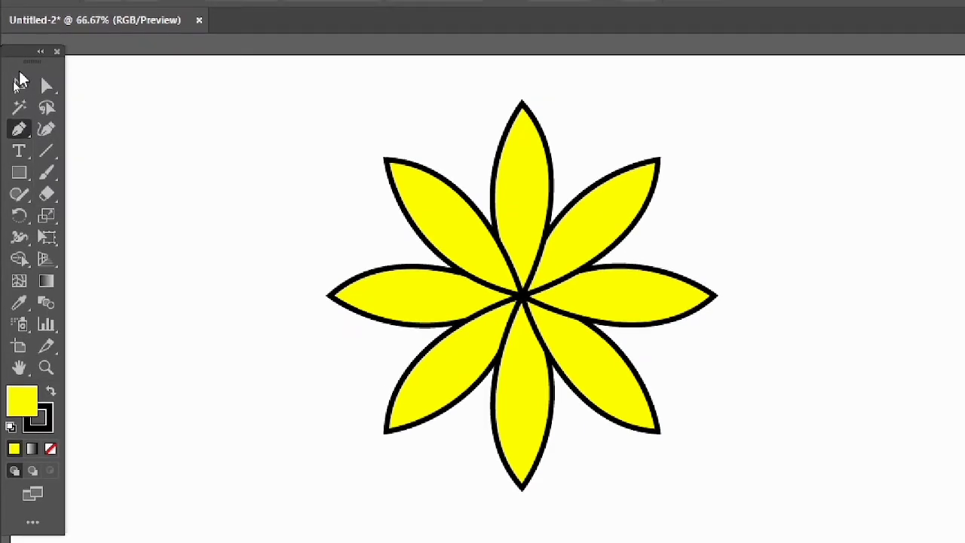
Step: Select all petals of the flower and delete them from the artboard
left_click(17, 80)
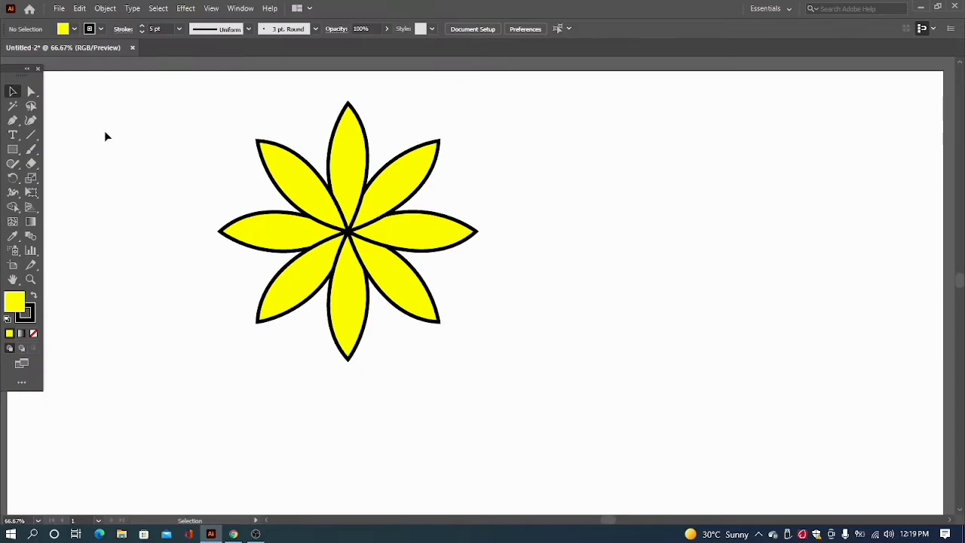
left_click_drag(212, 130, 659, 384)
left_click_drag(440, 295, 450, 306)
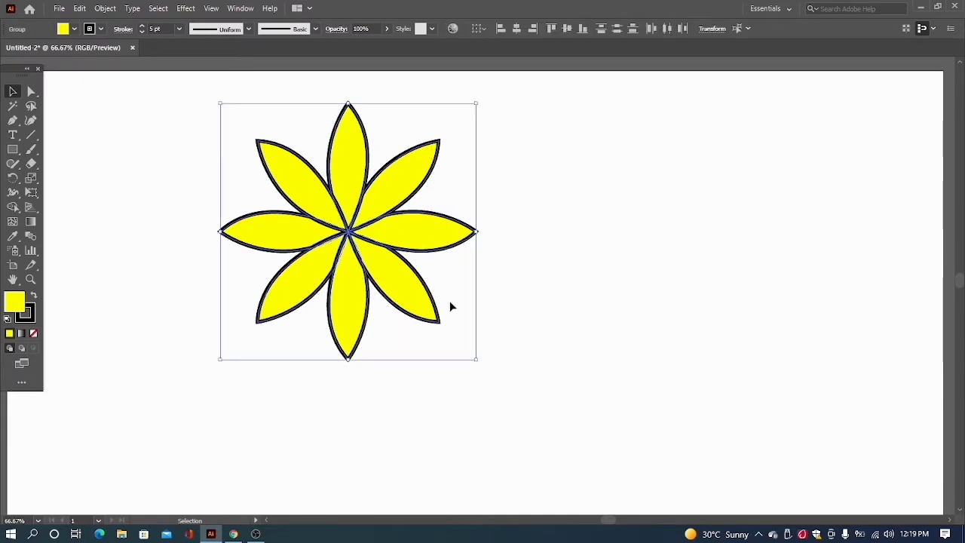
key("Delete")
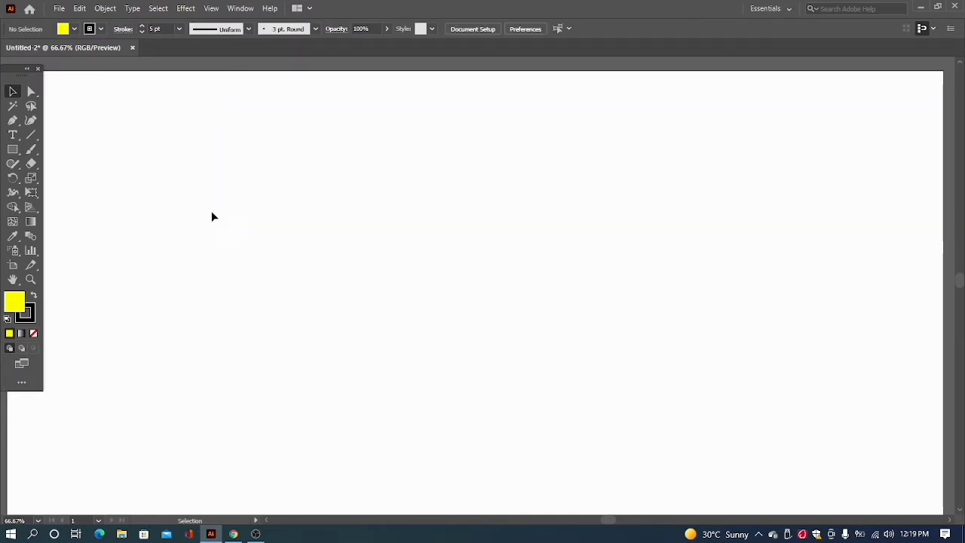
Step: Draw a closed four-sided shape about 249 px wide and 181 px high with the Pen tool, placing its corners freehand
left_click(13, 120)
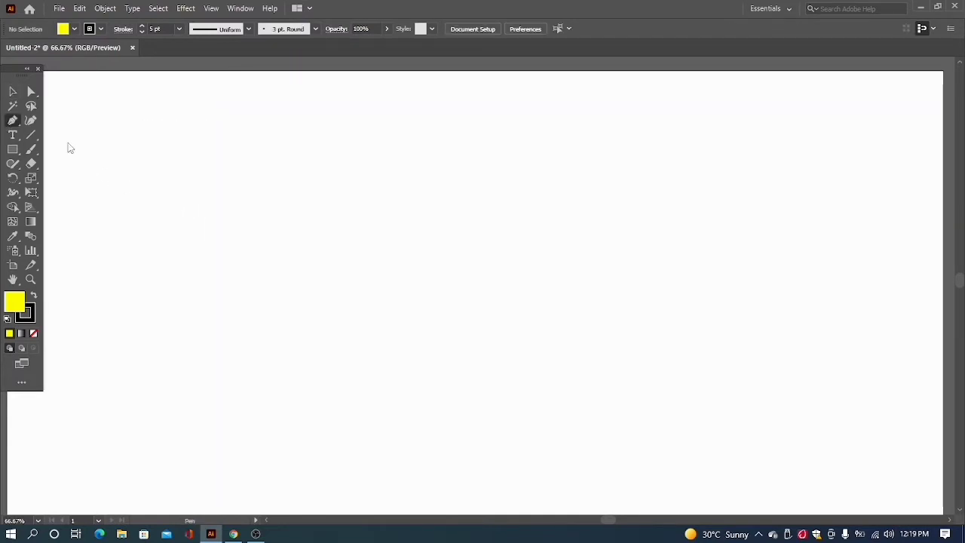
left_click(236, 209)
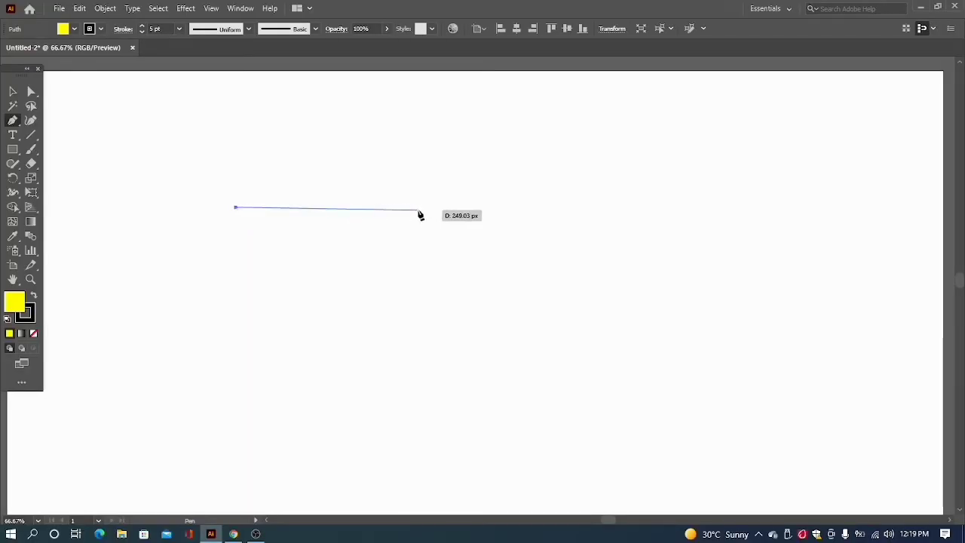
left_click(420, 211)
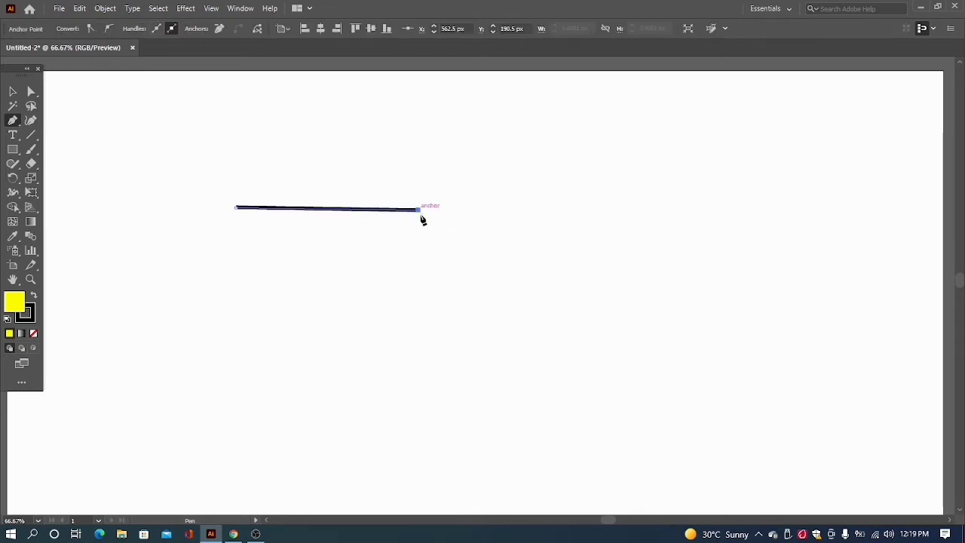
left_click(418, 340)
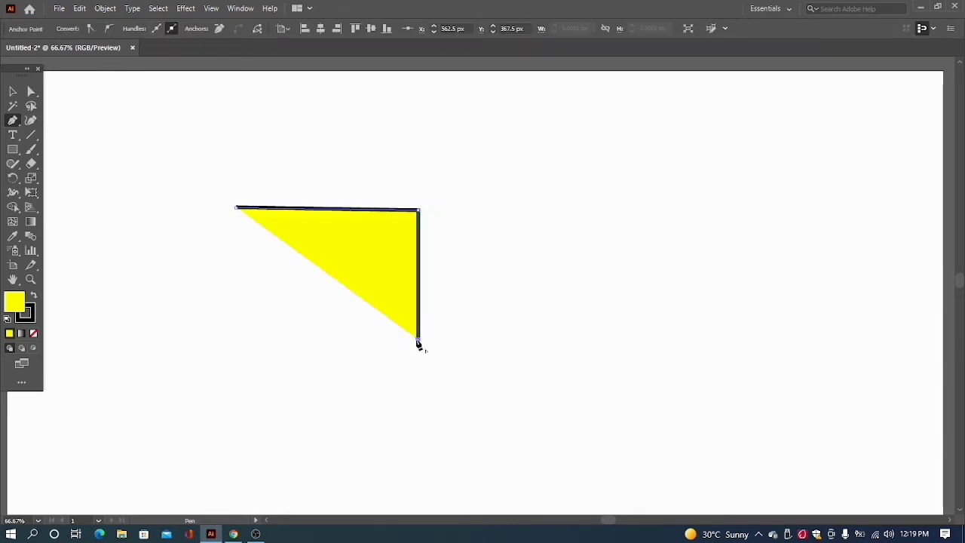
left_click(236, 340)
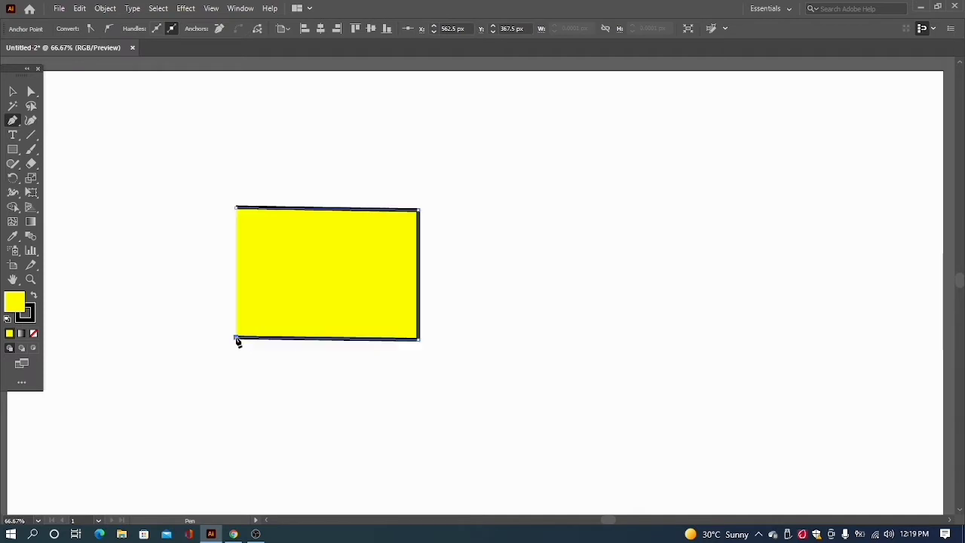
left_click(237, 210)
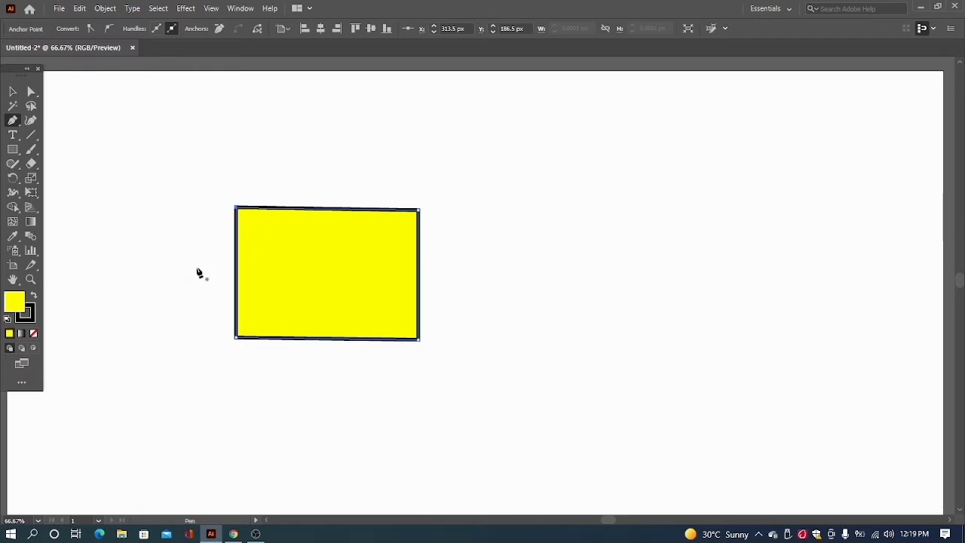
Step: Draw a second closed rectangle about 254 px wide and 150 px high beside the first with the Pen tool, constraining edges to straight angles
left_click(499, 247)
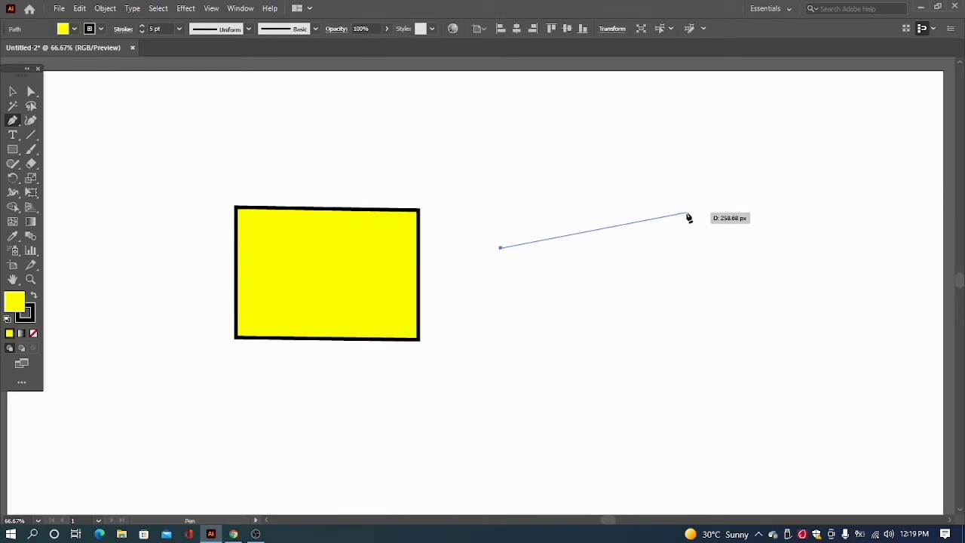
key("shift")
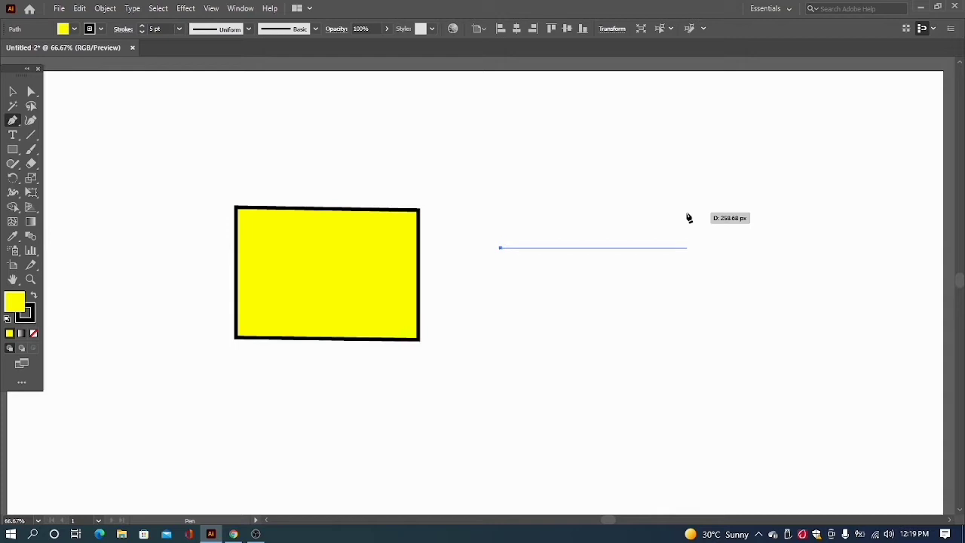
left_click(688, 217, "shift")
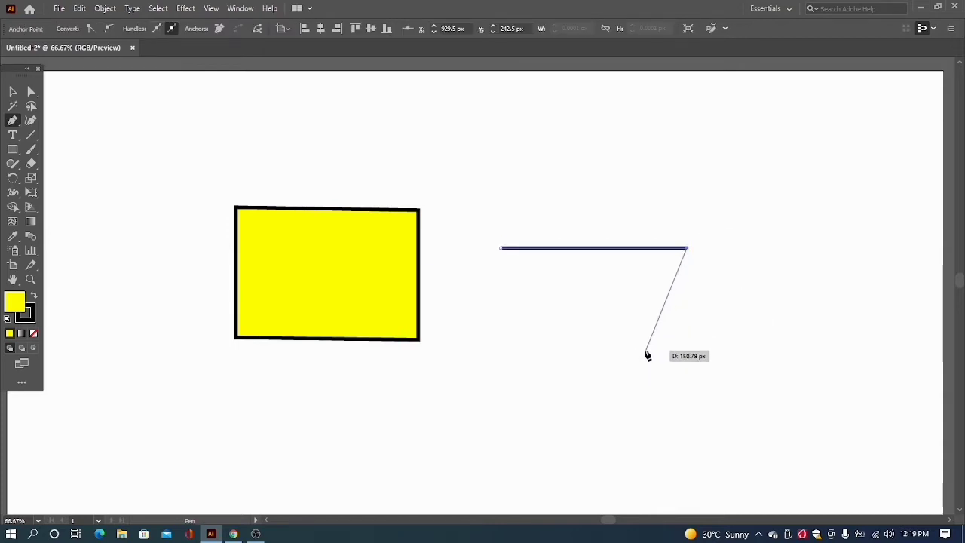
key("shift")
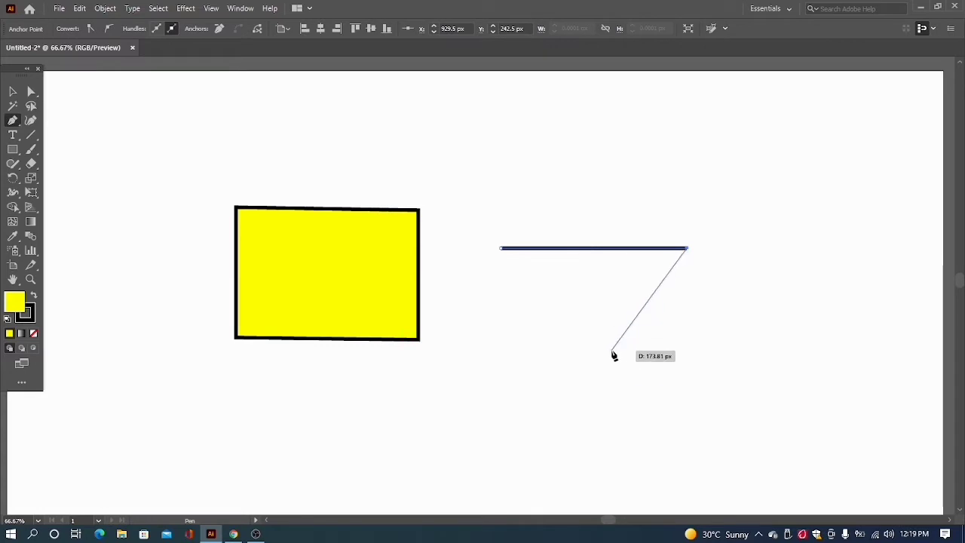
key("shift")
key("shift")
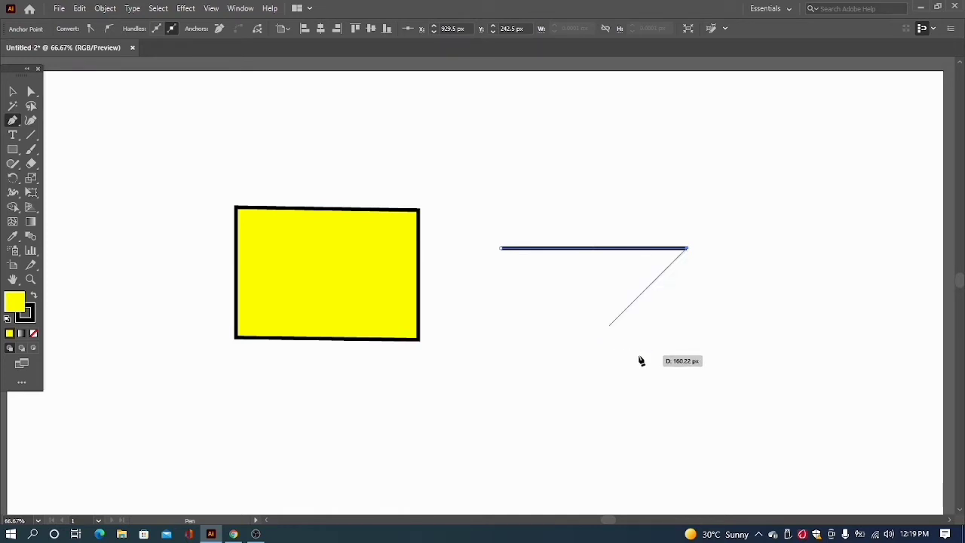
key("shift")
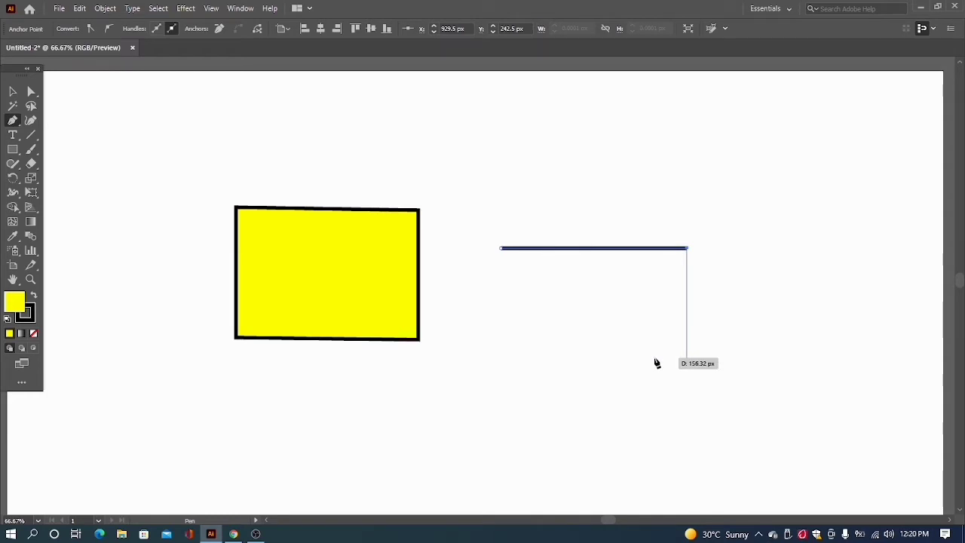
left_click(655, 362, "shift")
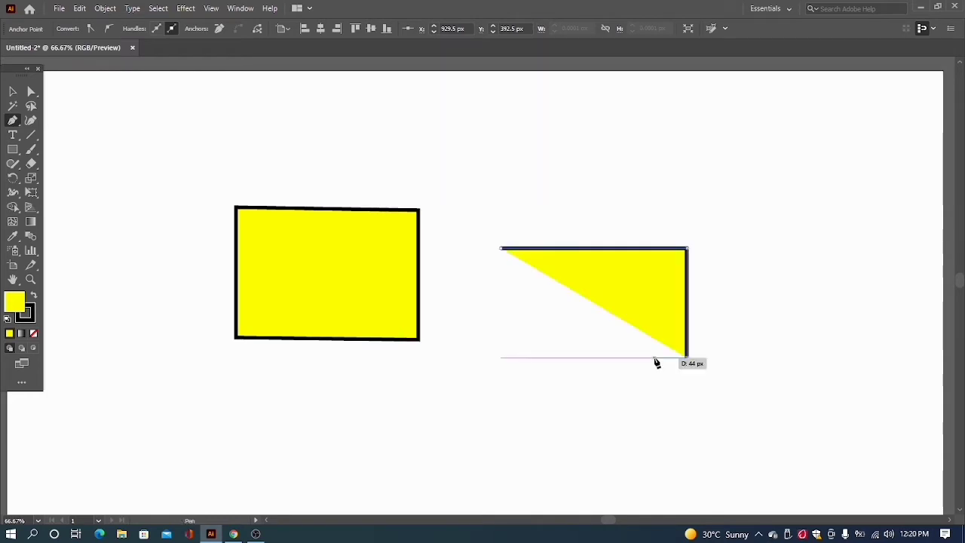
left_click(499, 359)
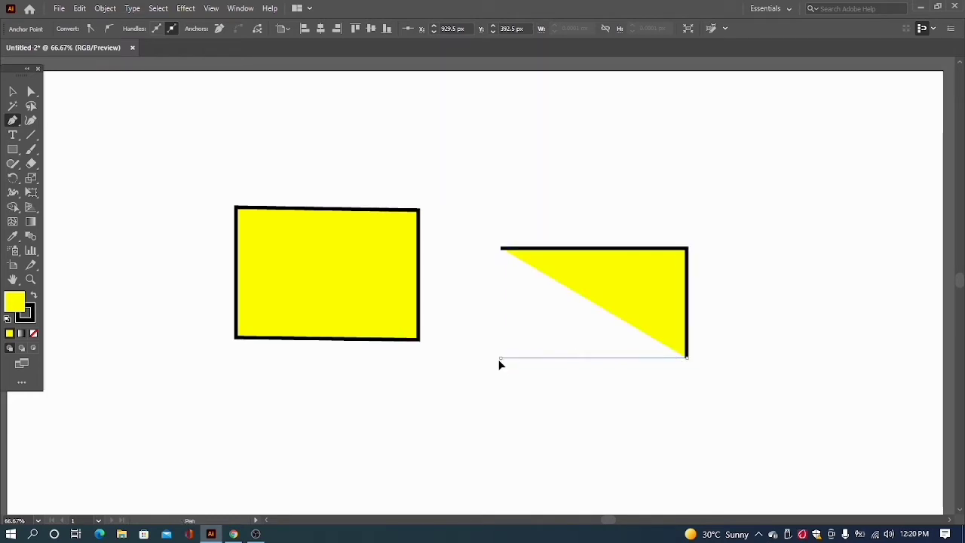
left_click(501, 249)
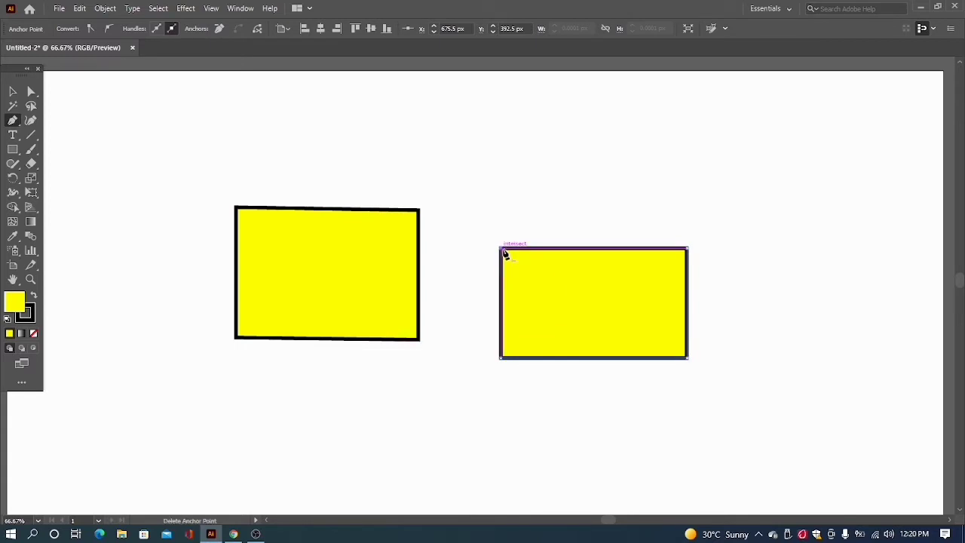
Step: Undo the stray anchor point above the second rectangle and delete both rectangles from the artboard
left_click(512, 186)
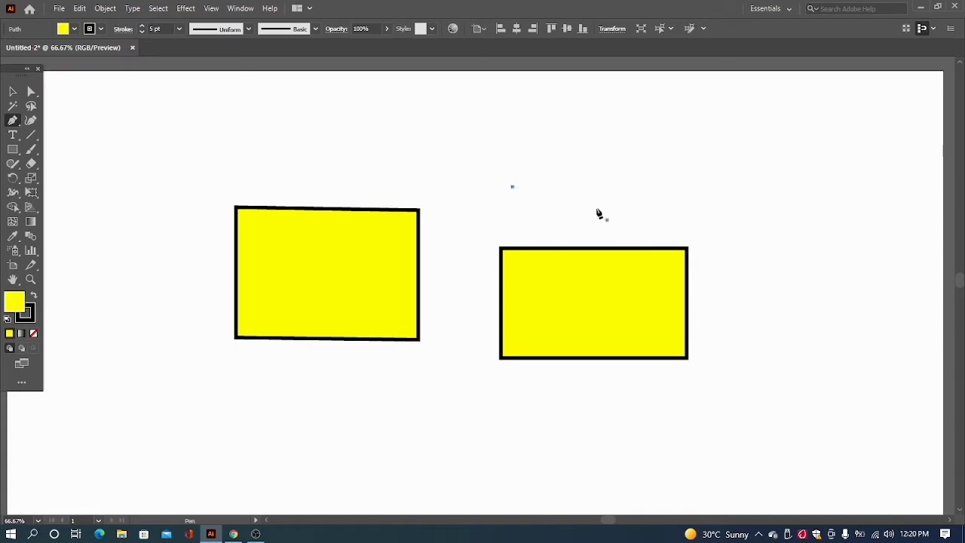
key("ctrl+z")
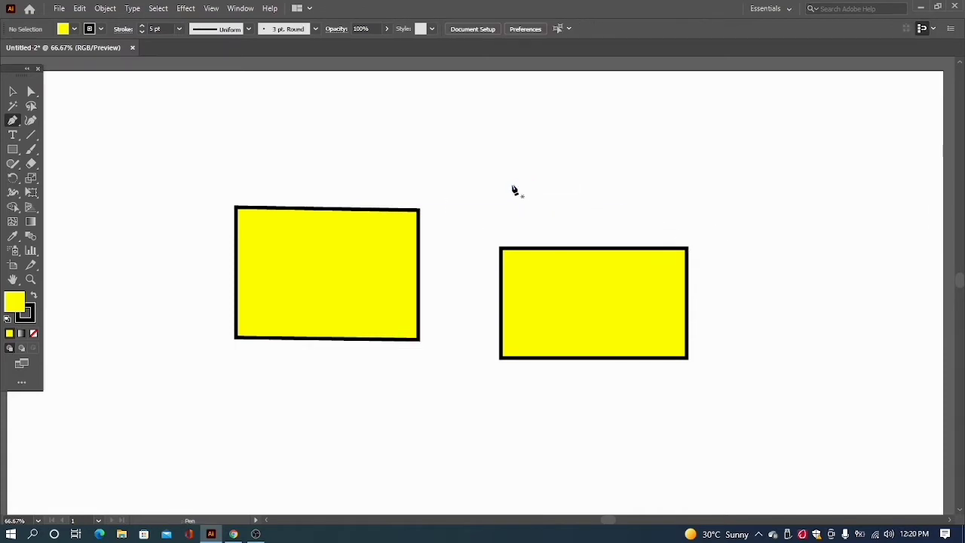
left_click(13, 91)
left_click_drag(209, 159, 717, 407)
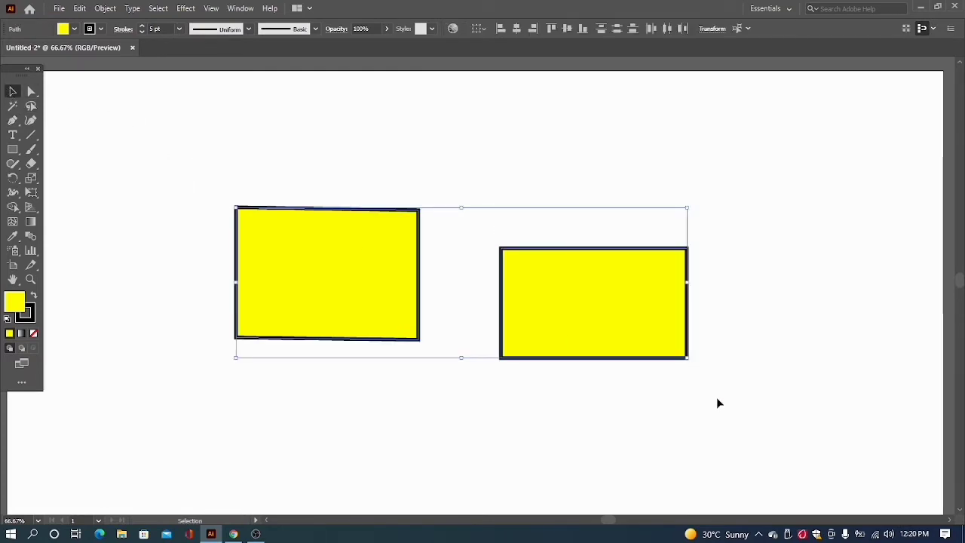
key("Delete")
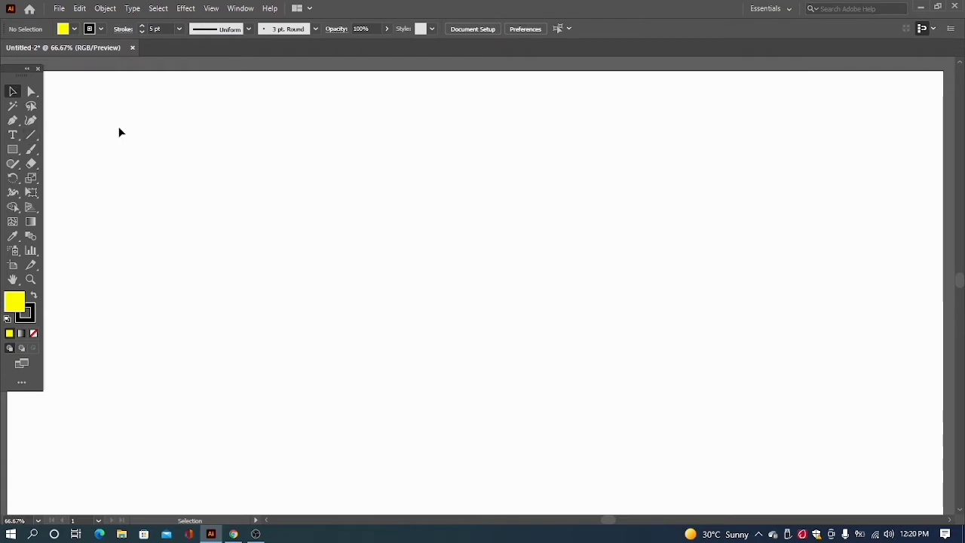
Step: Start a Pen tool path above the middle of the artboard with a curved anchor and retract its direction handles
key("p")
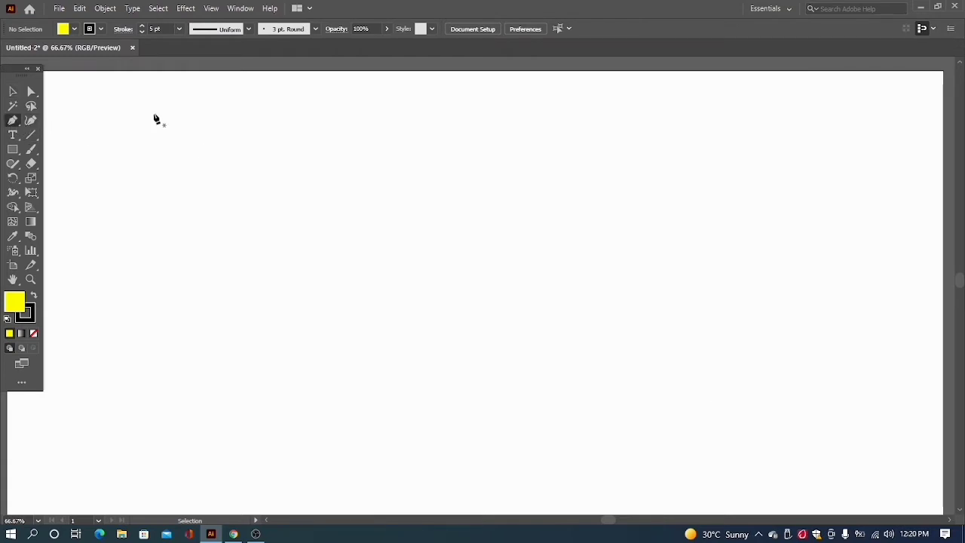
left_click(258, 211)
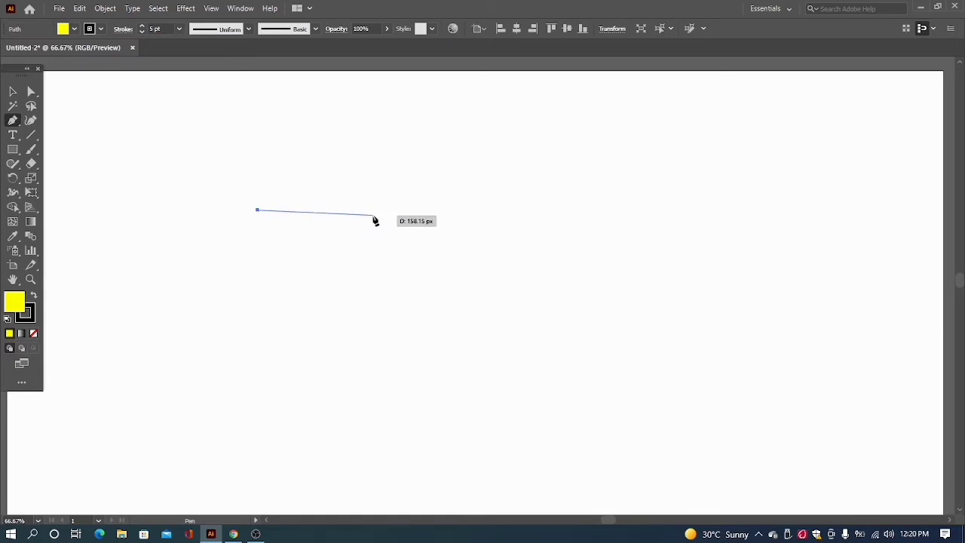
key("Escape")
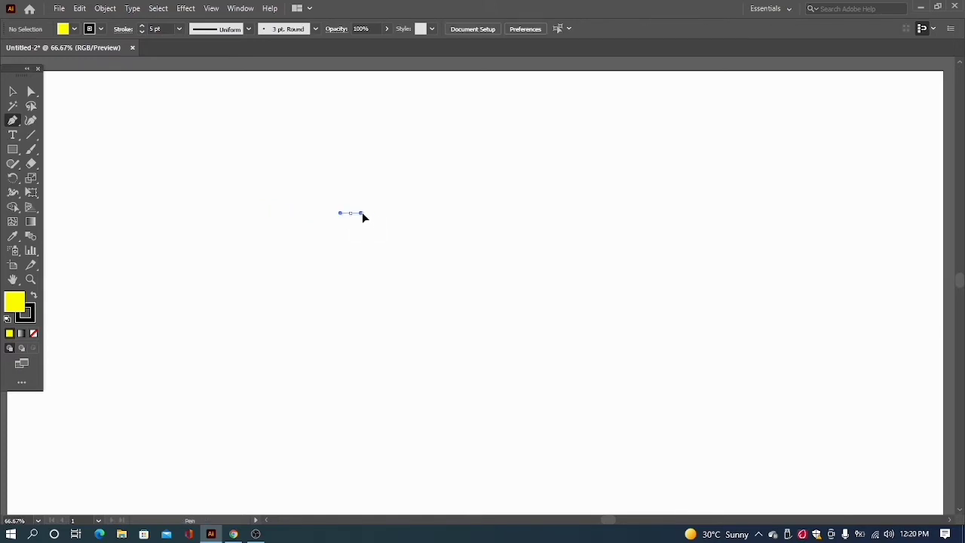
mouse_move(362, 217)
left_mouse_down()
mouse_move(465, 209)
mouse_move(476, 226)
mouse_move(483, 213)
mouse_move(484, 264)
mouse_move(462, 333)
mouse_move(450, 229)
mouse_move(421, 155)
mouse_move(491, 231)
mouse_move(478, 210)
left_mouse_up()
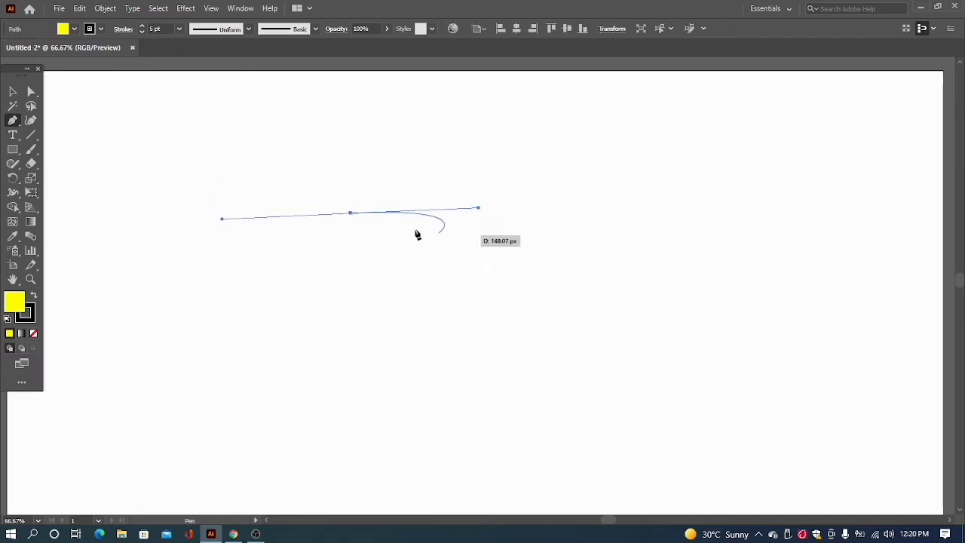
left_click_drag(416, 235, 351, 218)
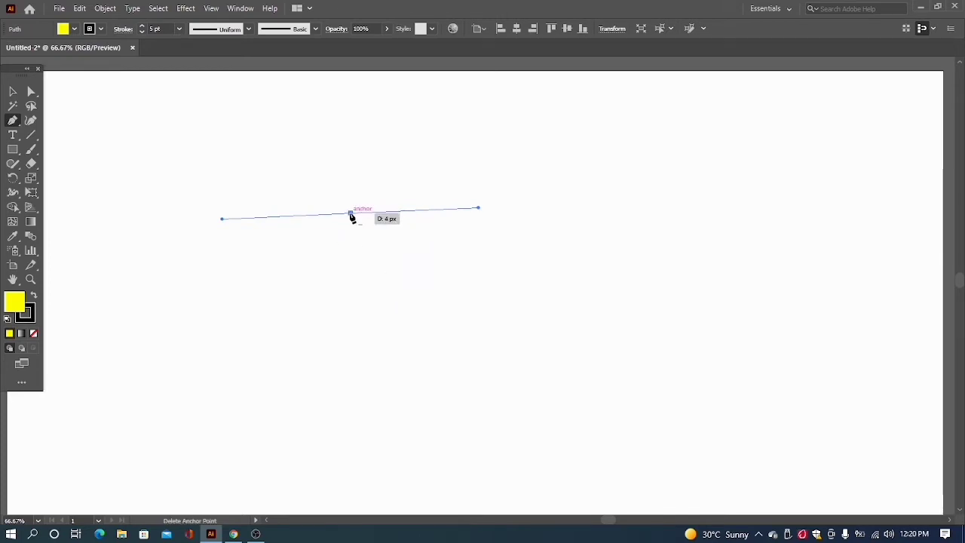
left_click(351, 215)
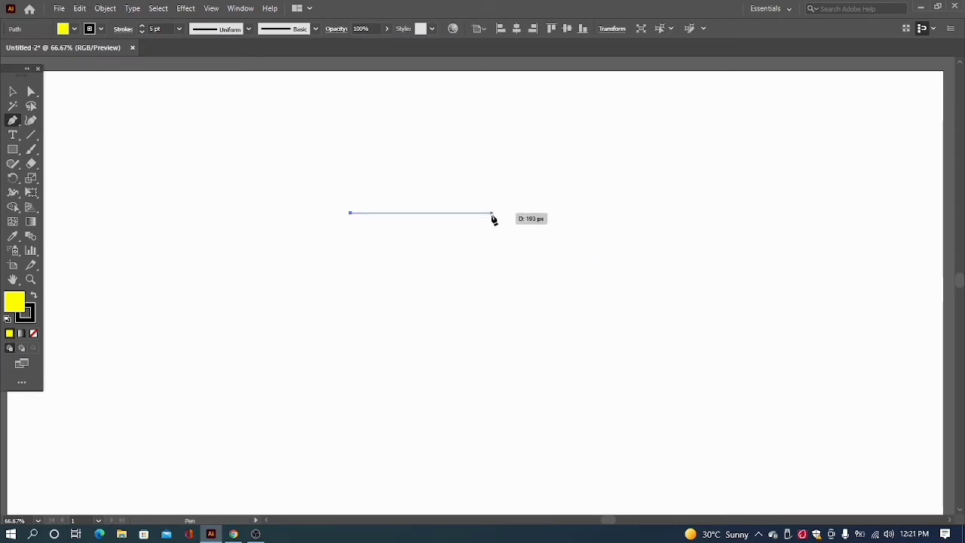
Step: Complete a closed petal about 193 px wide and 65 px high, curving both edges and making its second tip a corner
left_click_drag(492, 215, 568, 170)
mouse_move(525, 159)
left_mouse_down()
mouse_move(577, 156)
mouse_move(594, 186)
mouse_move(577, 277)
mouse_move(557, 309)
mouse_move(590, 300)
mouse_move(558, 188)
mouse_move(595, 152)
mouse_move(714, 126)
mouse_move(428, 91)
mouse_move(397, 106)
mouse_move(530, 107)
mouse_move(569, 121)
mouse_move(500, 204)
mouse_move(580, 169)
mouse_move(586, 155)
mouse_move(635, 324)
mouse_move(573, 342)
mouse_move(586, 324)
mouse_move(608, 224)
mouse_move(517, 179)
mouse_move(546, 152)
mouse_move(560, 156)
left_mouse_up()
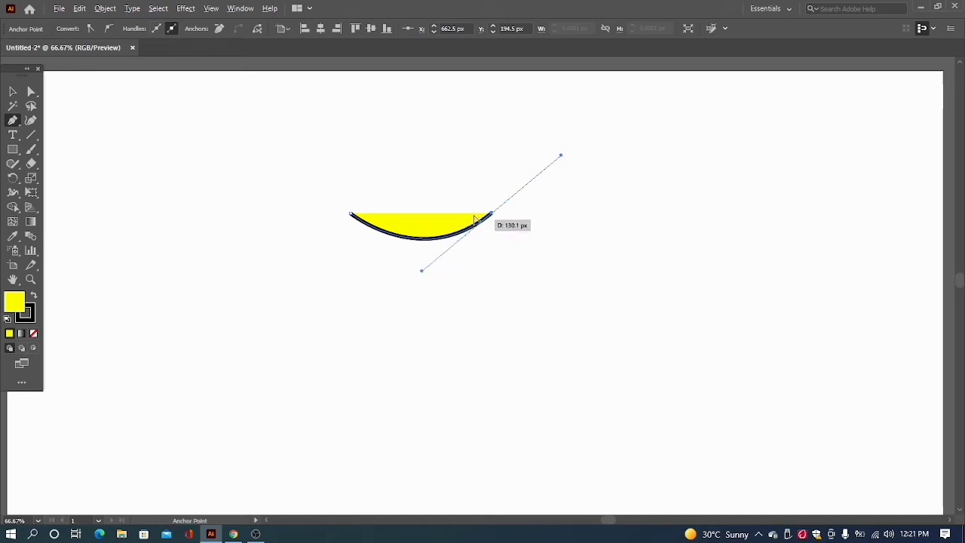
key("alt")
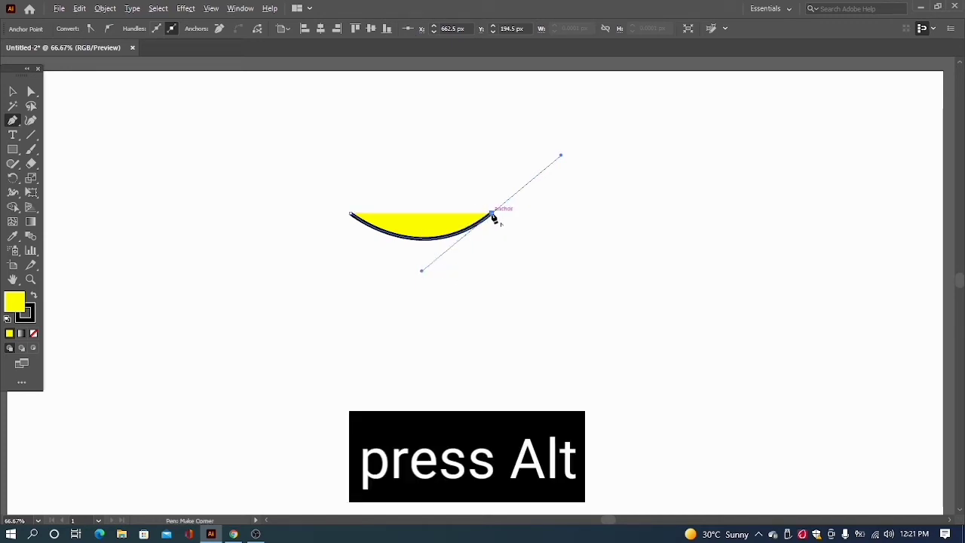
left_click(492, 215, "alt")
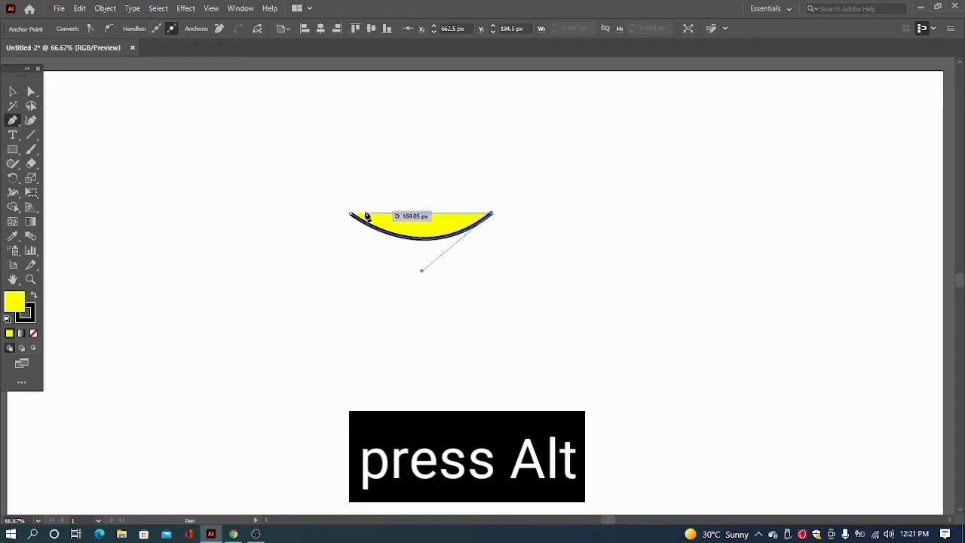
left_click_drag(353, 217, 293, 261)
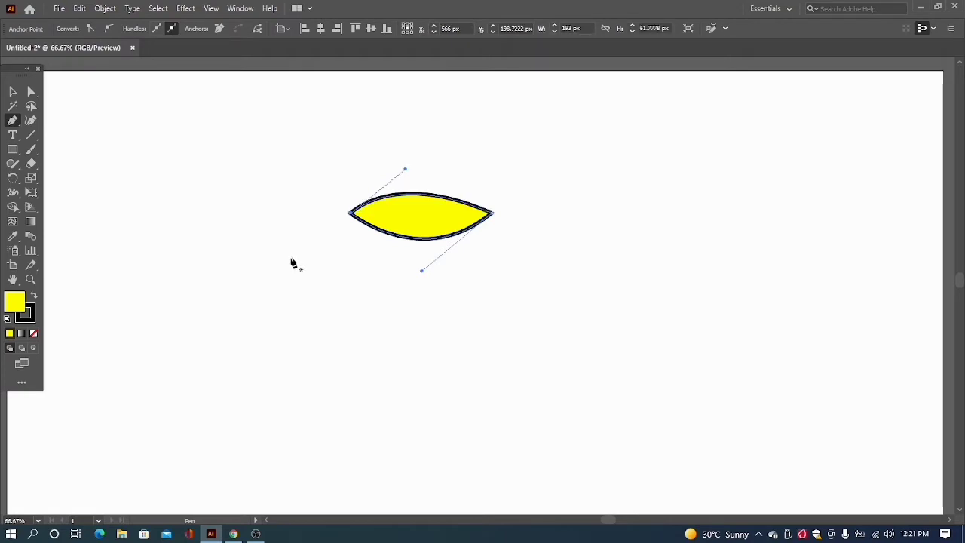
mouse_move(293, 263)
left_mouse_down()
mouse_move(350, 219)
mouse_move(294, 273)
mouse_move(265, 274)
mouse_move(285, 269)
left_mouse_up()
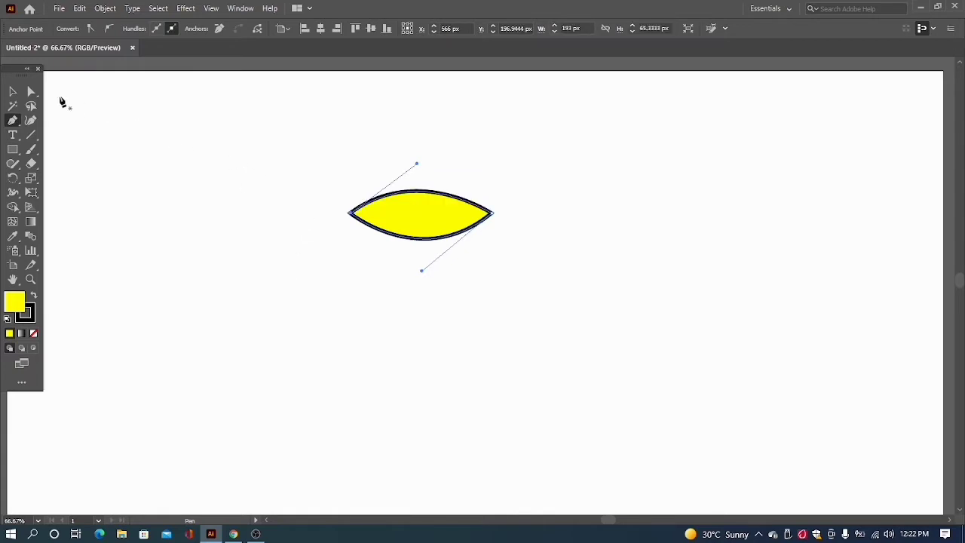
Step: Select the petal and change its fill to white
left_click(12, 92)
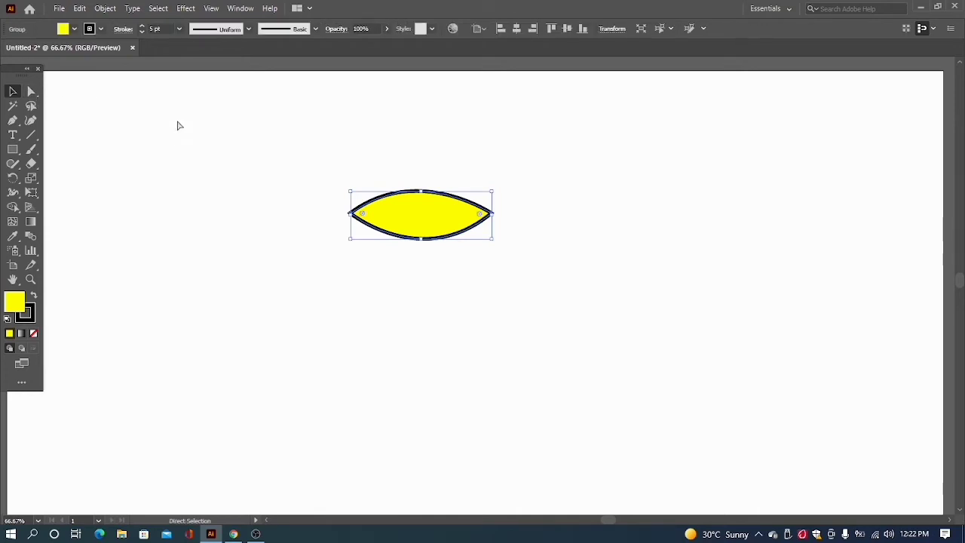
left_click(98, 28)
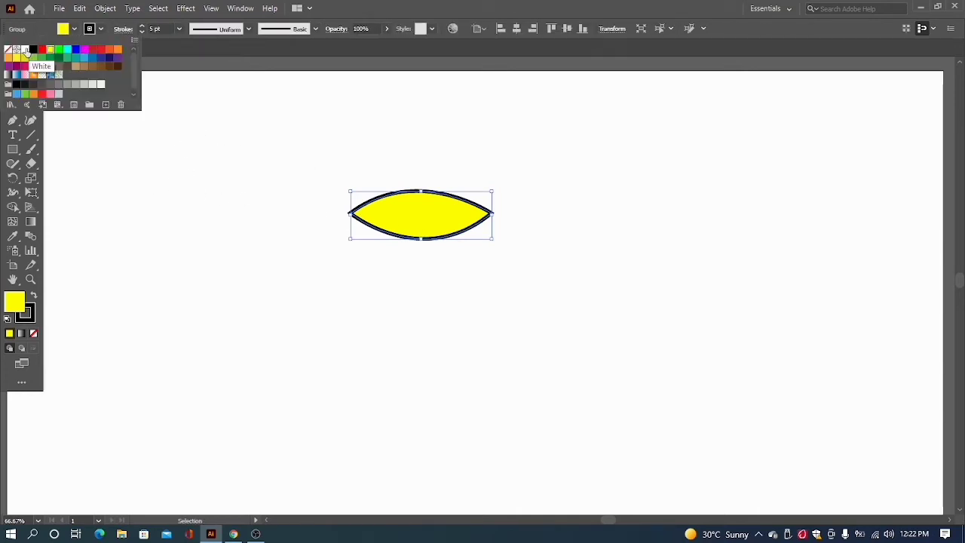
left_click(25, 50)
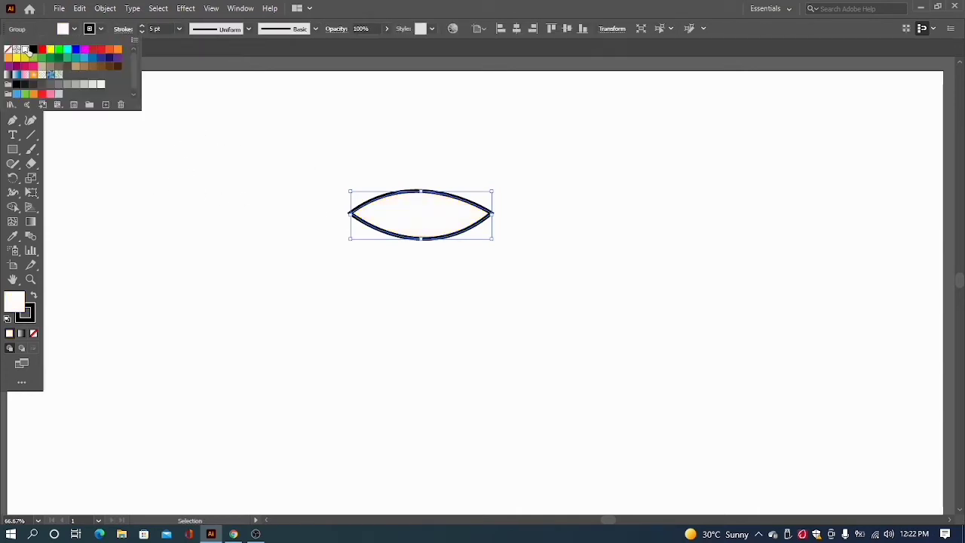
left_click(52, 173)
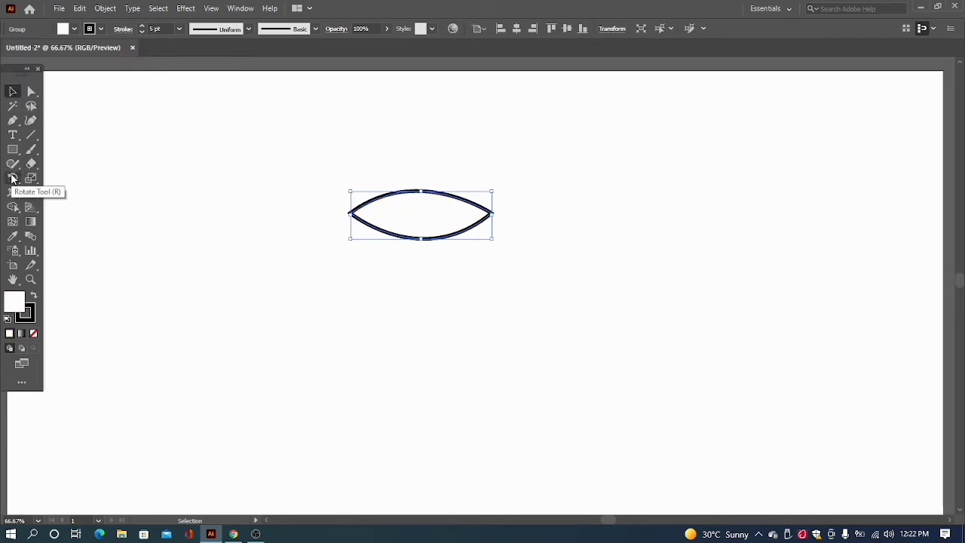
Step: Rotate the petal 45° about its right tip with the Rotate tool
left_click(12, 178)
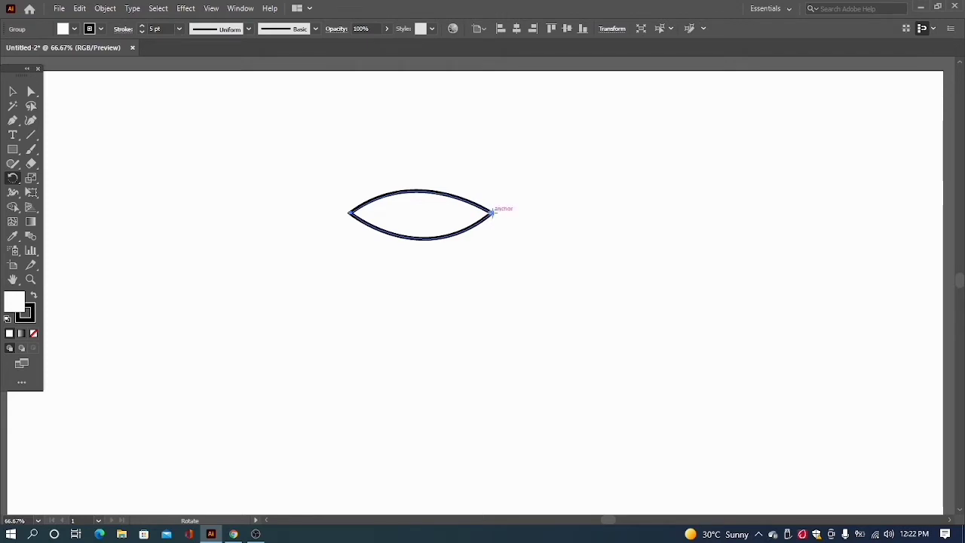
left_click(492, 212, "alt")
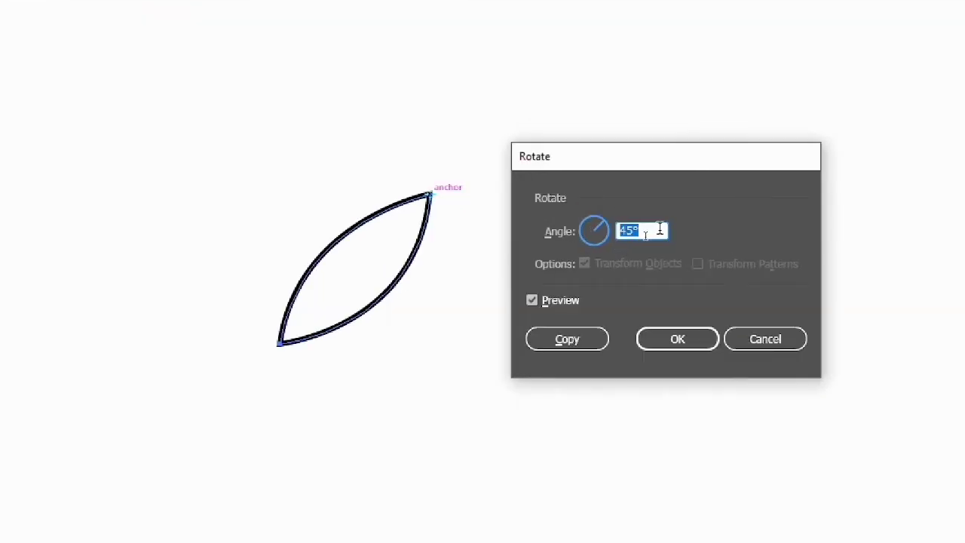
left_click(661, 228)
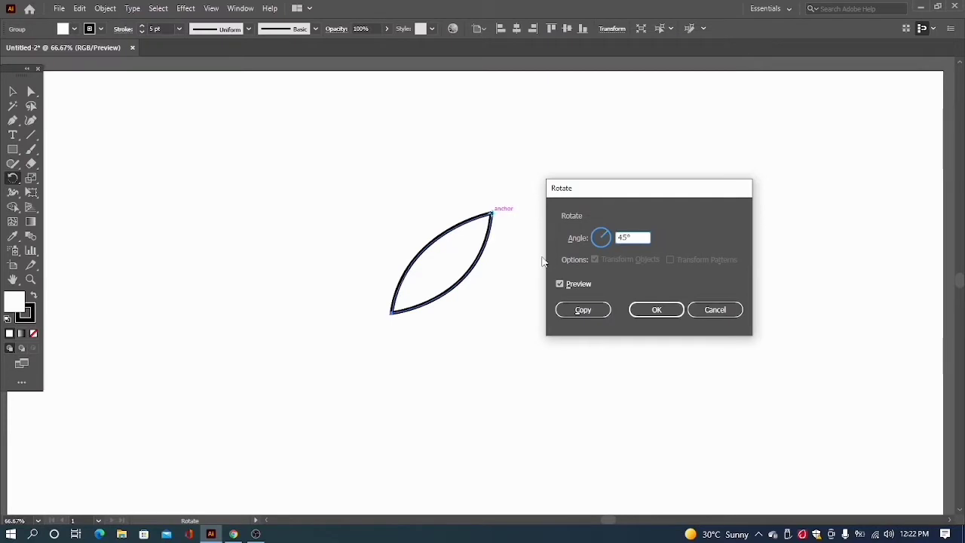
left_click(657, 310)
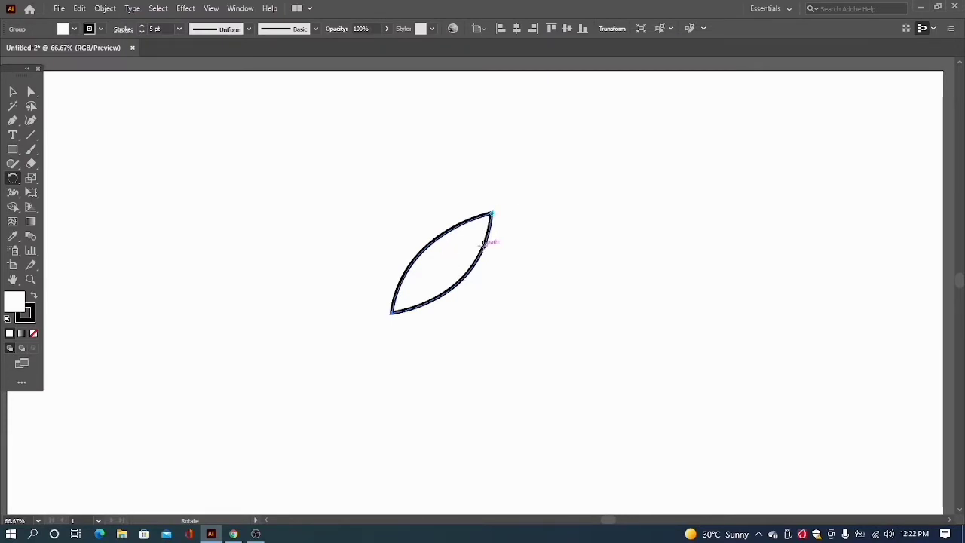
Step: Undo the petal's rotation and its white fill
key("v")
key("ctrl+z")
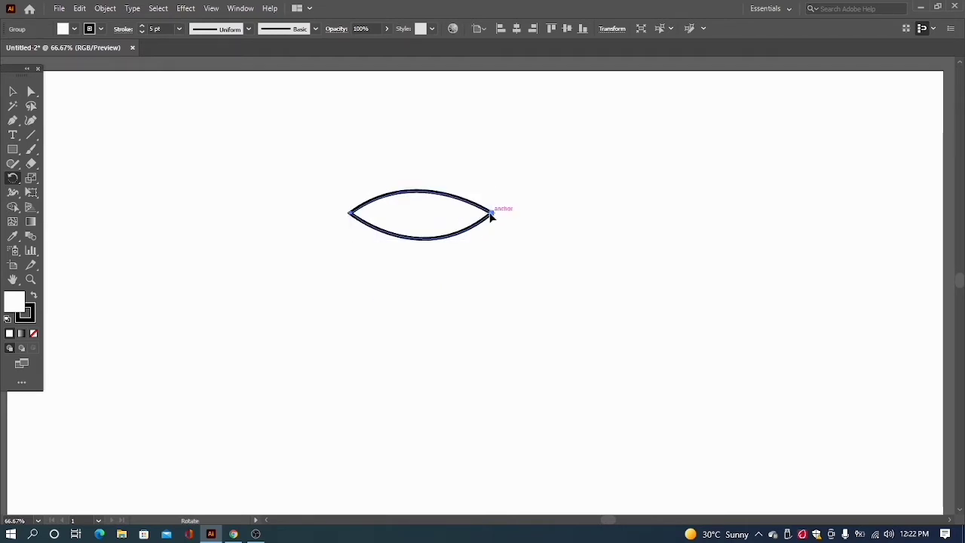
key("ctrl+z")
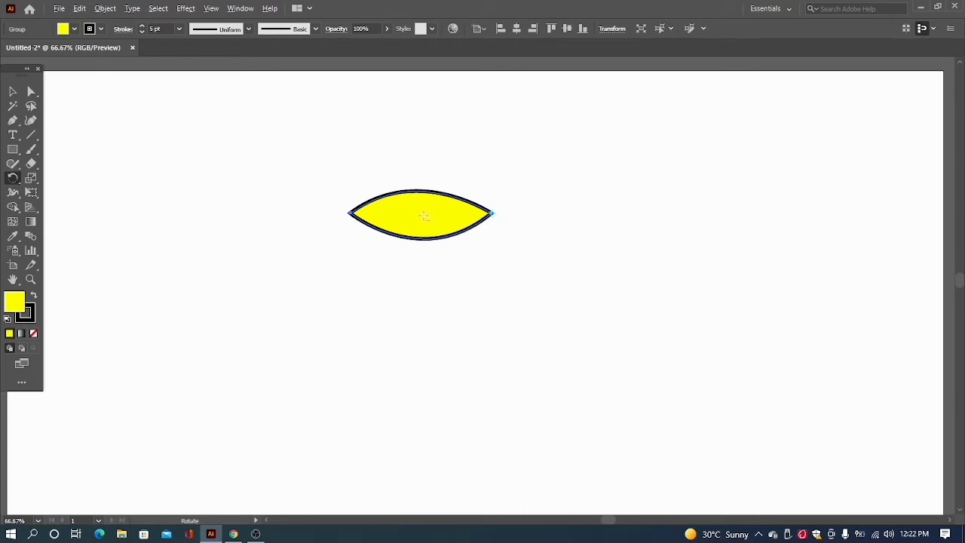
Step: Copy the petal rotated 45° about its right tip and repeat the transformation six times to form an eight-petal flower
left_click(491, 214, "alt")
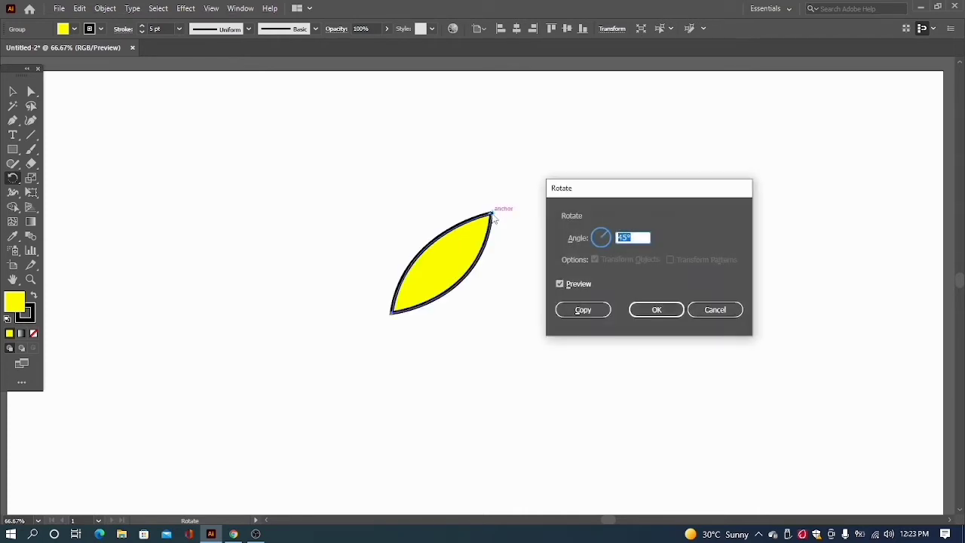
left_click(582, 311)
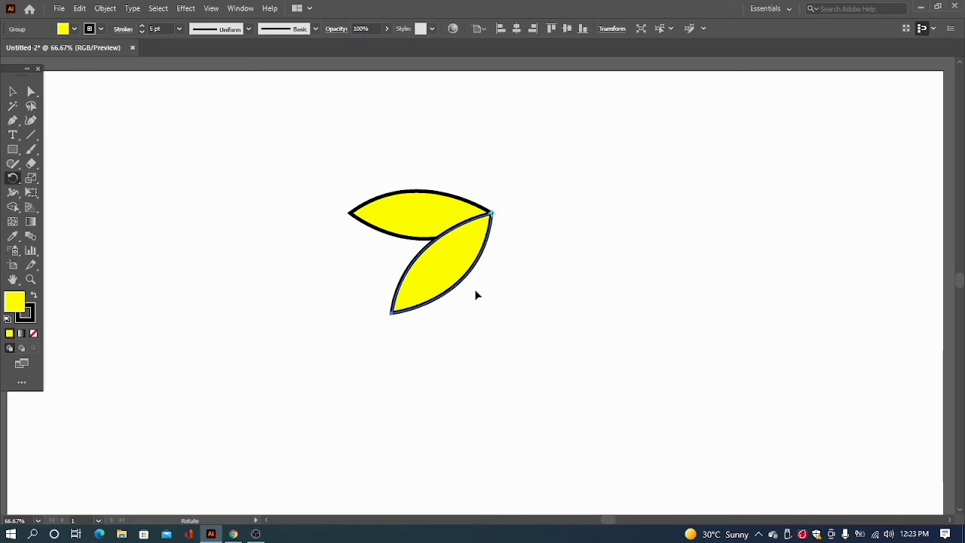
key("ctrl+d")
key("ctrl+d")
key("ctrl+d")
key("ctrl+d")
key("ctrl+d")
key("ctrl+d")
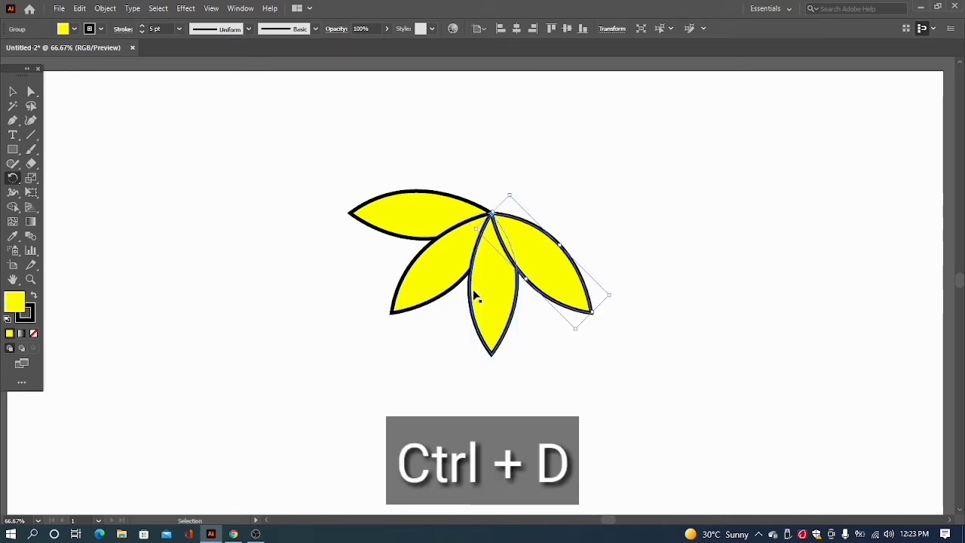
key("r")
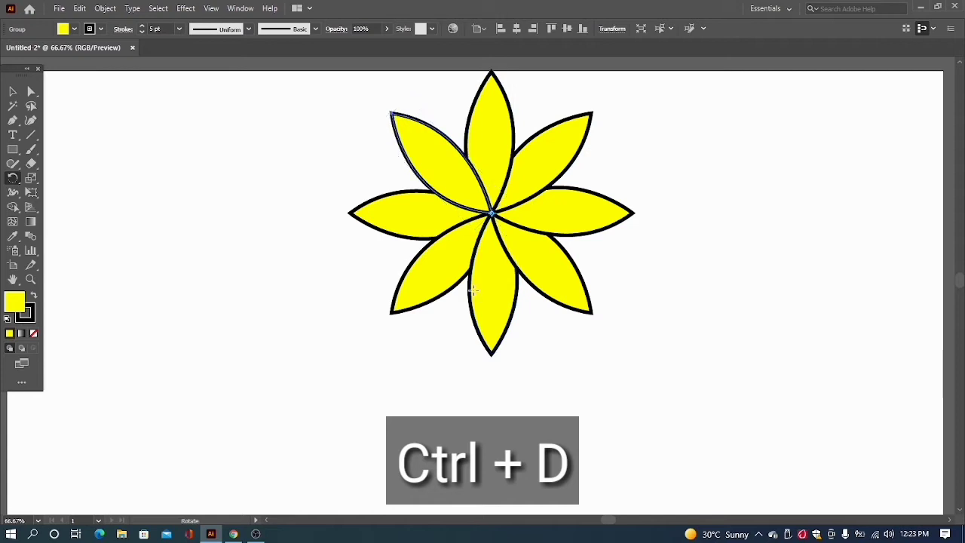
left_click(10, 92)
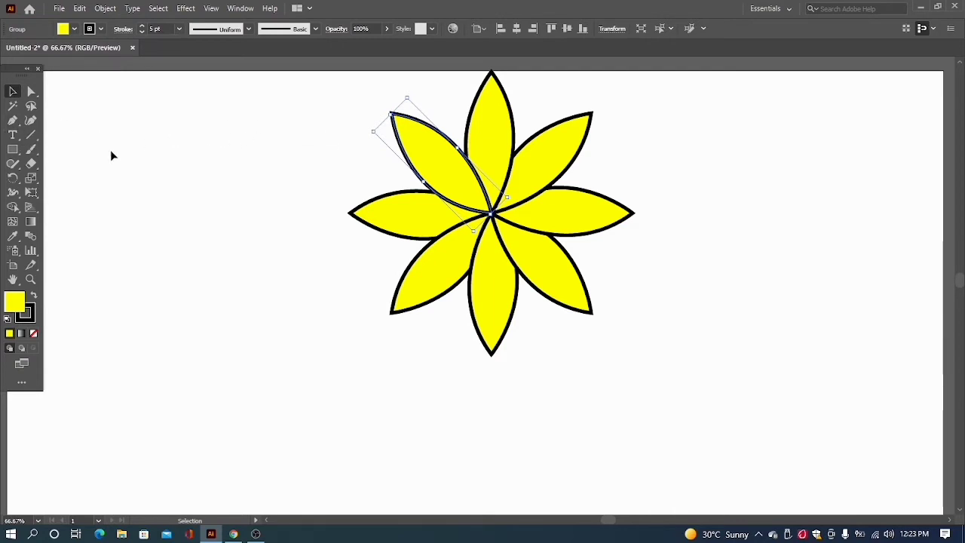
Step: Draw an open S-shaped path about 373 px wide below and left of the flower with the Pen tool, ending with a handle-free anchor
left_click(12, 120)
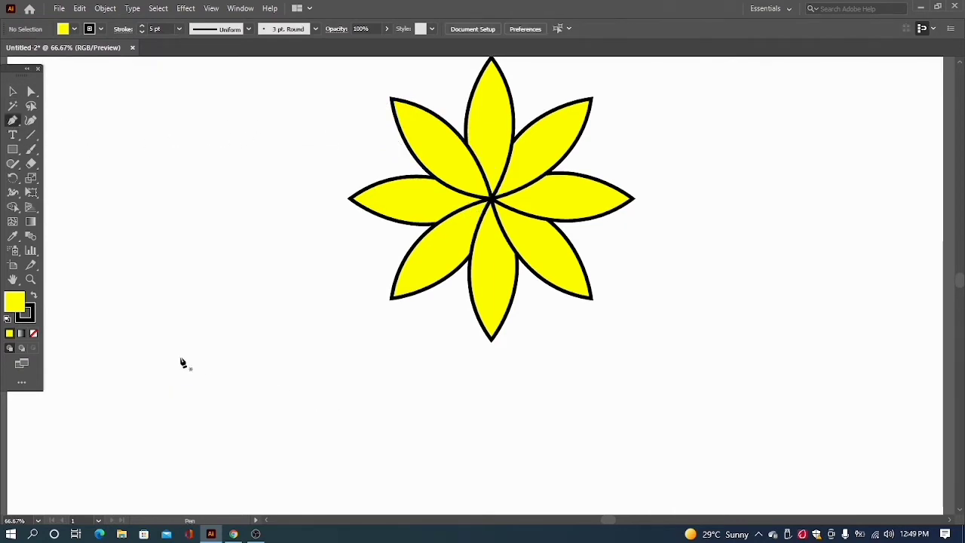
left_click(157, 346)
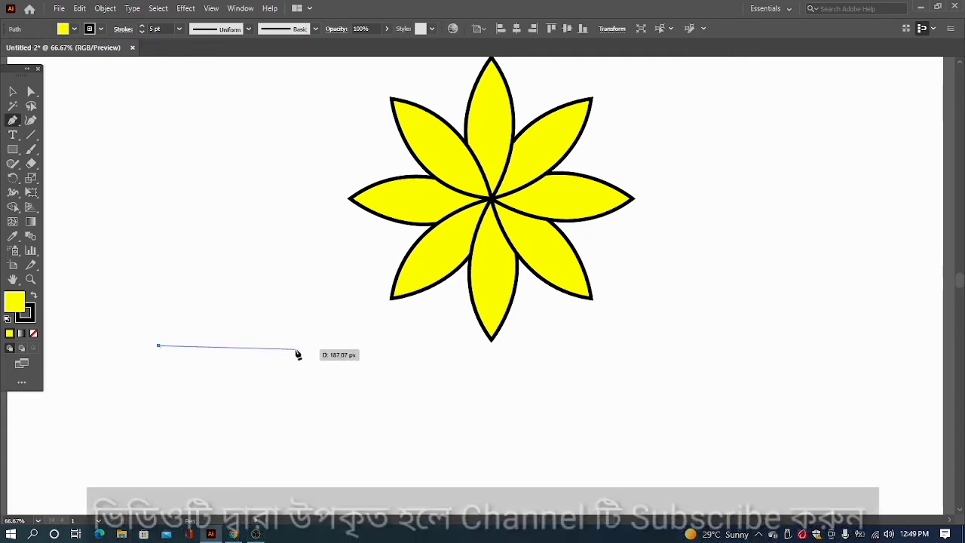
left_click_drag(299, 350, 375, 399)
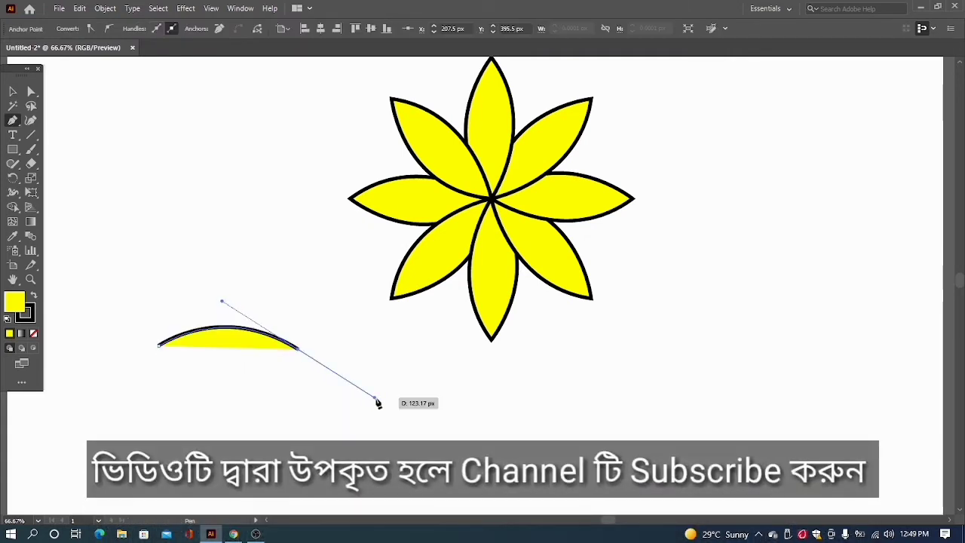
left_click(433, 363)
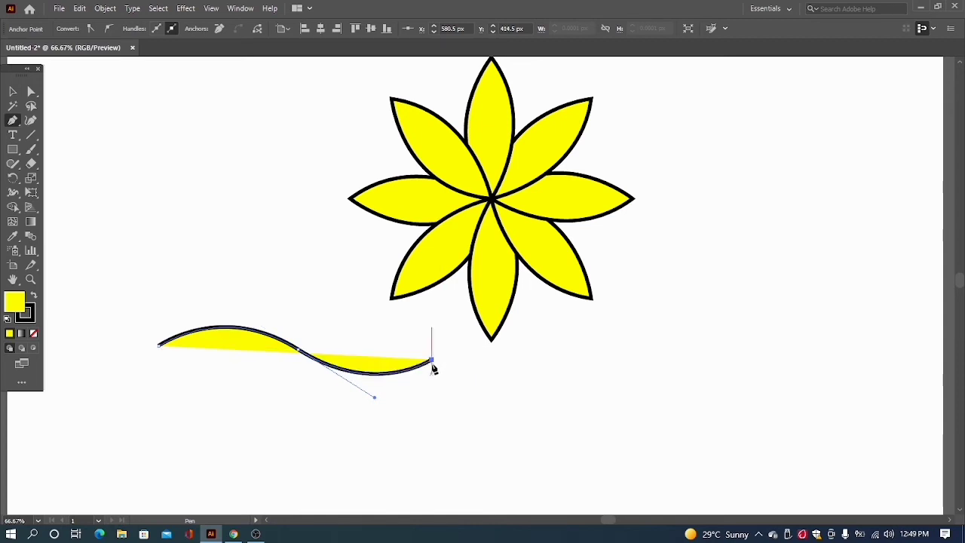
key("Escape")
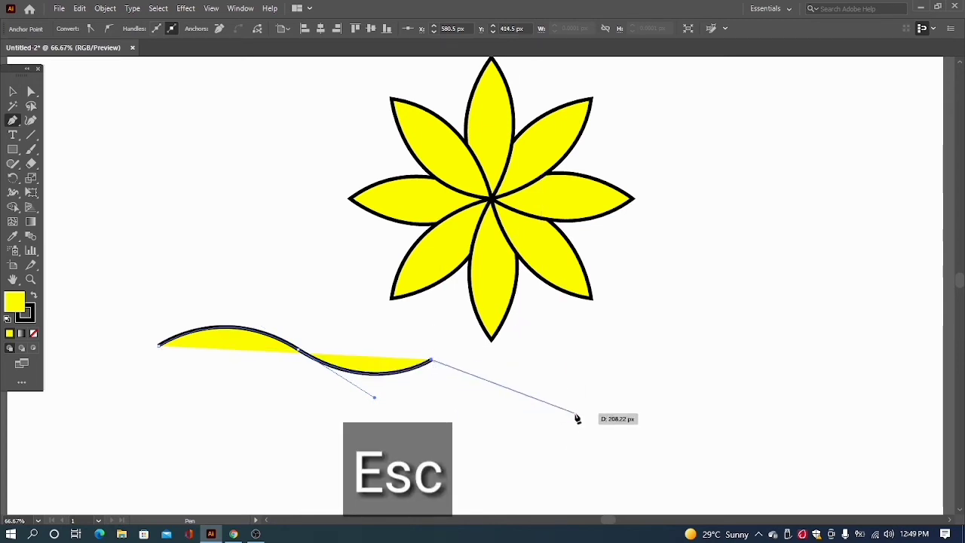
key("Escape")
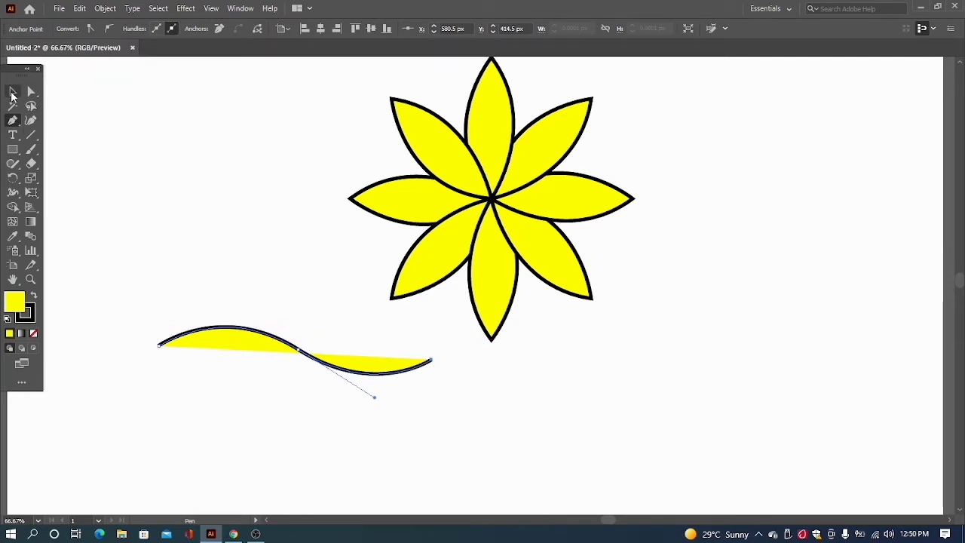
Step: Remove the fill from the open S-shaped path and move the path slightly down
left_click(12, 93)
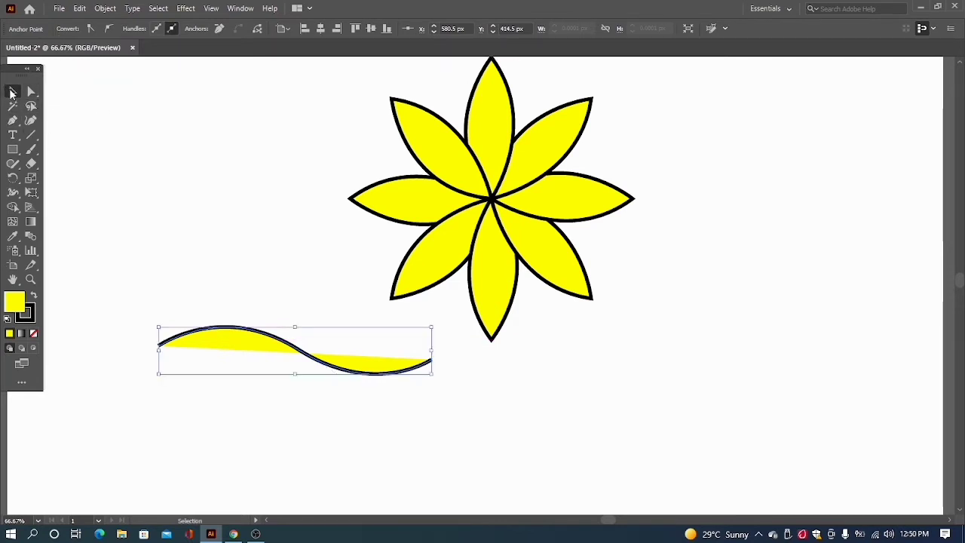
scroll(101, 260, "up", 1)
left_click(192, 377)
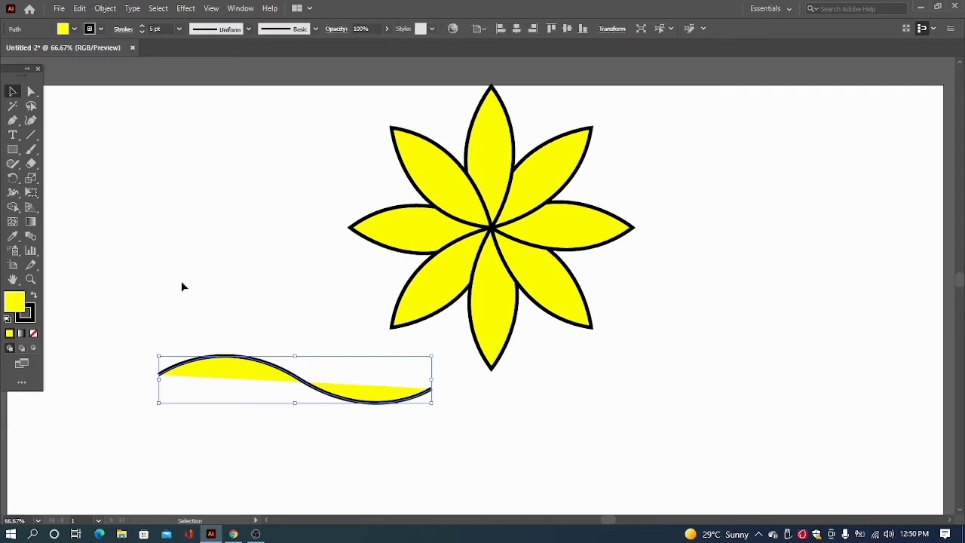
left_click(75, 30)
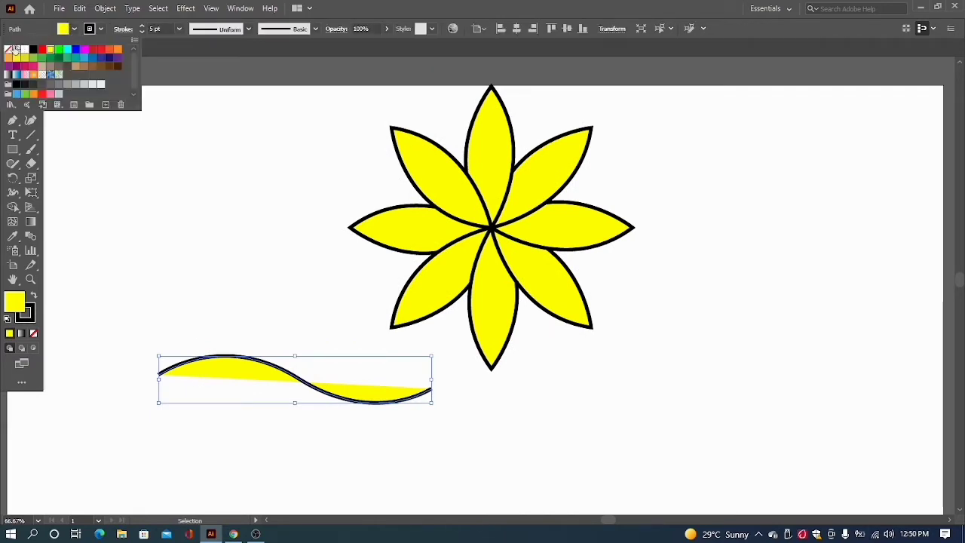
left_click(14, 47)
left_click(88, 247)
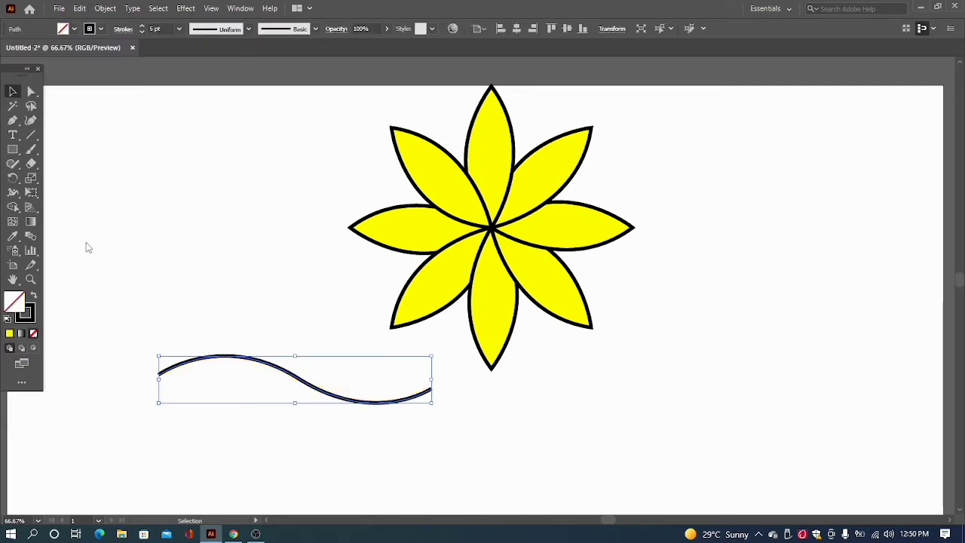
left_click(271, 408)
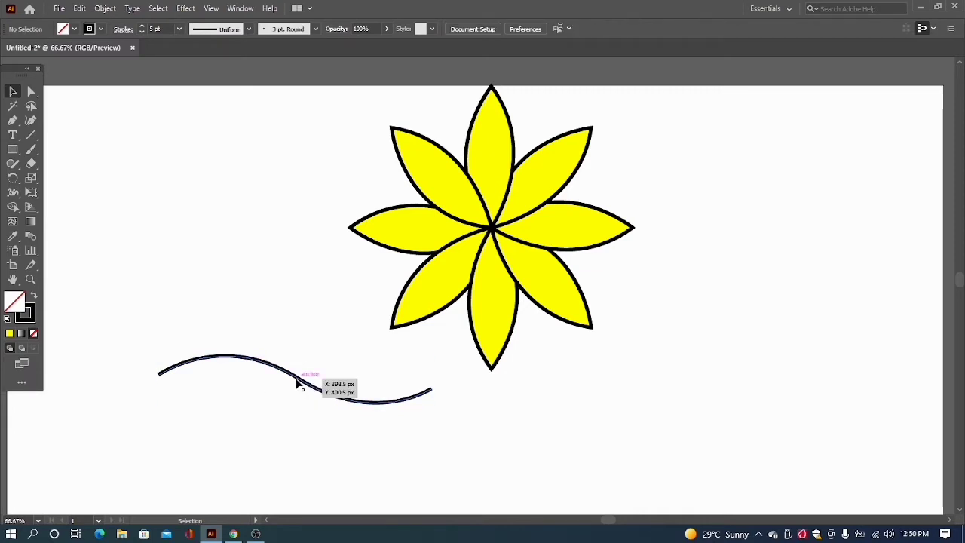
left_click_drag(298, 383, 302, 409)
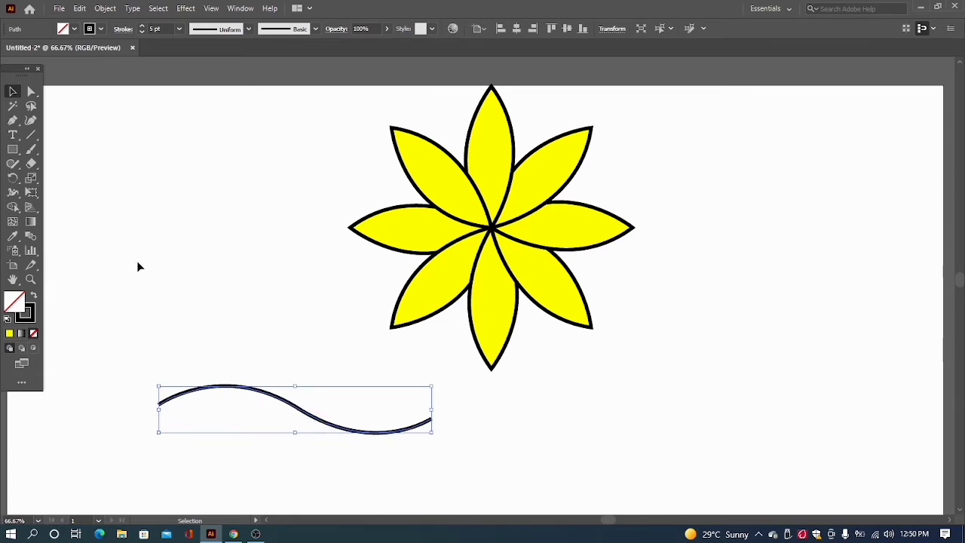
Step: Draw a closed leaf shape about 364 px wide above the S-shaped path with the Pen tool, using a wavy lower edge and an arched upper edge
left_click(12, 121)
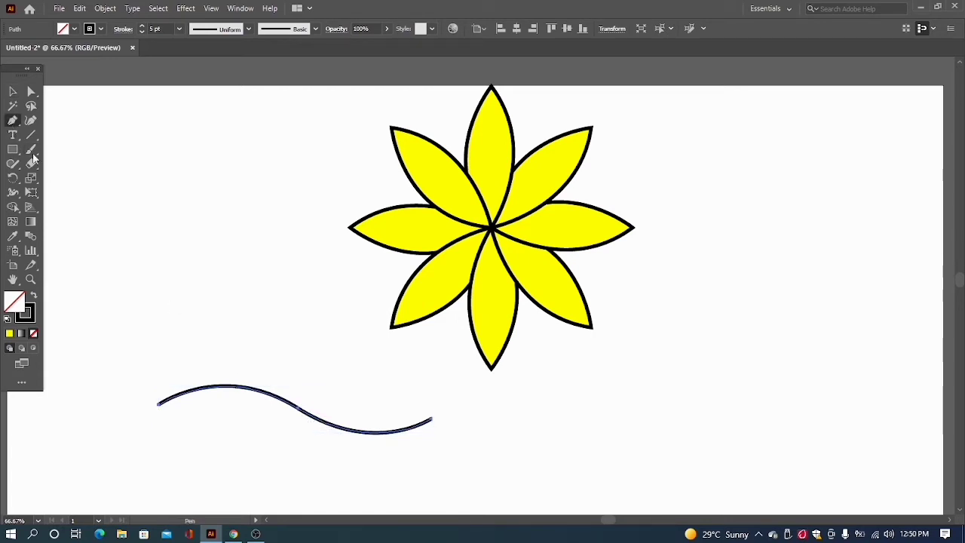
left_click(92, 332)
left_click_drag(216, 336, 287, 379)
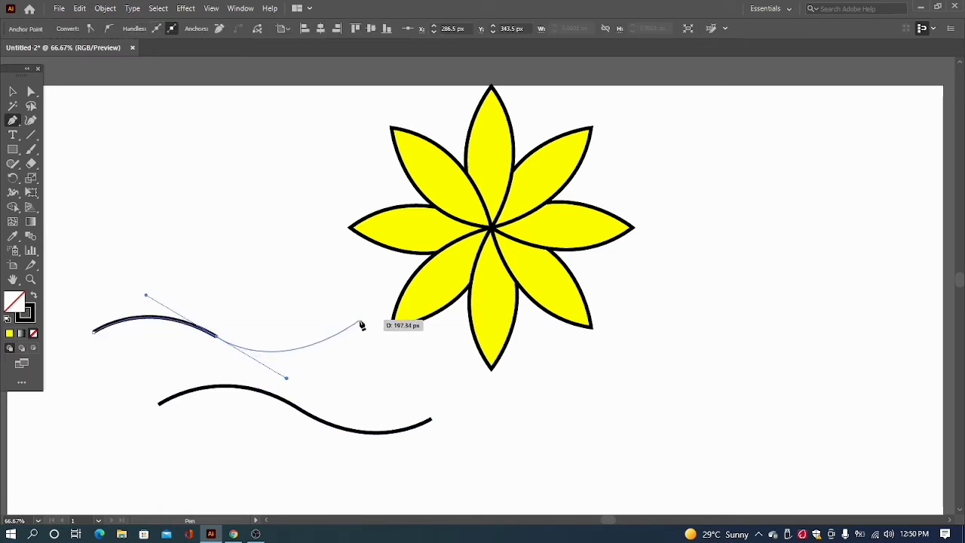
left_click_drag(360, 320, 379, 304)
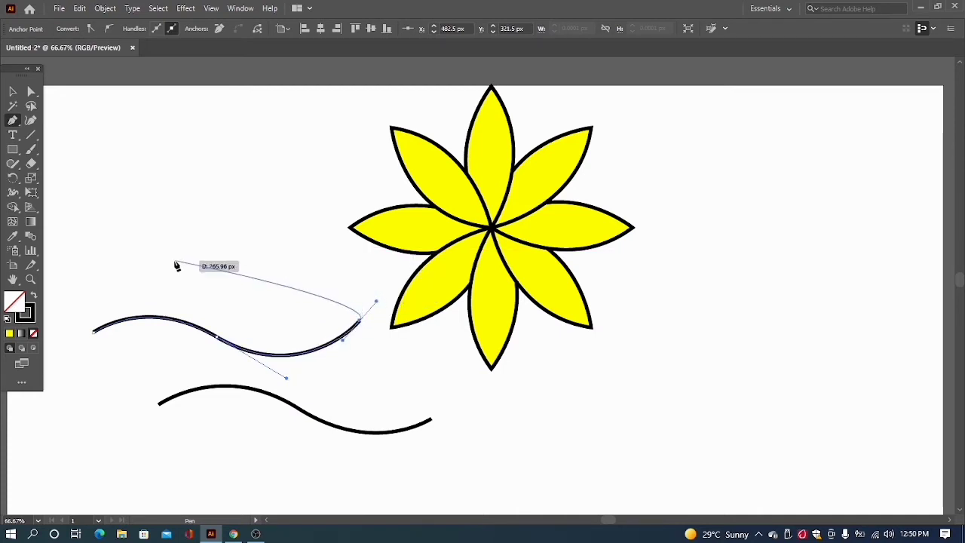
left_click(360, 320)
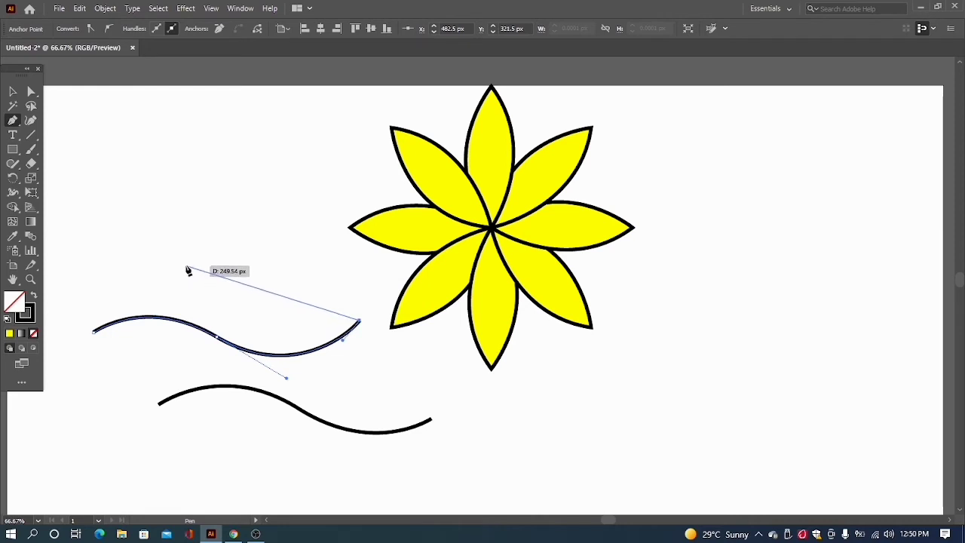
left_click_drag(179, 265, 89, 303)
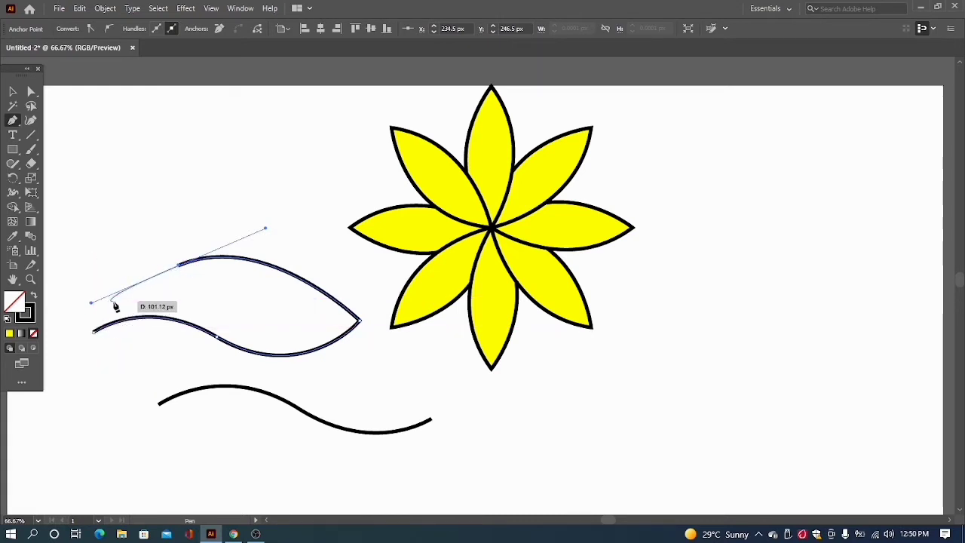
left_click(179, 268)
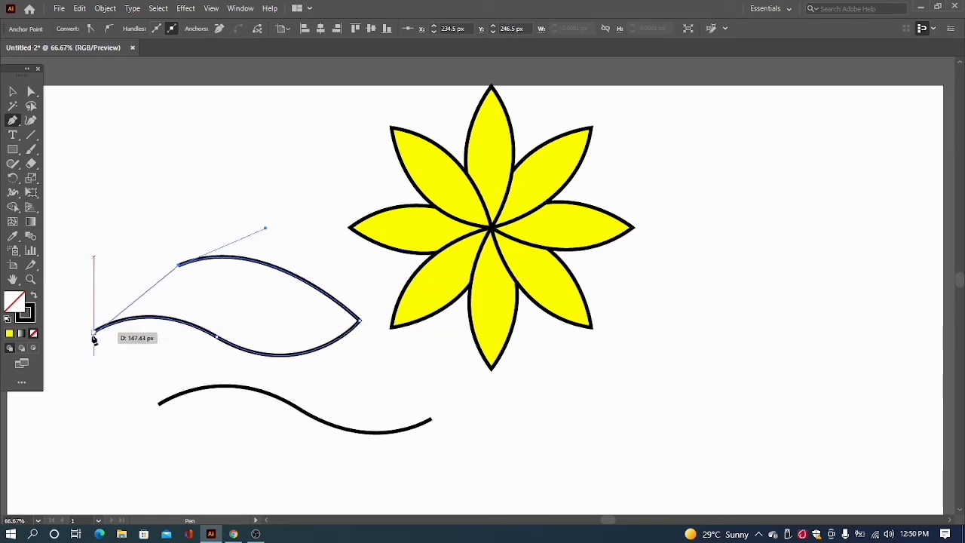
left_click_drag(91, 336, 67, 379)
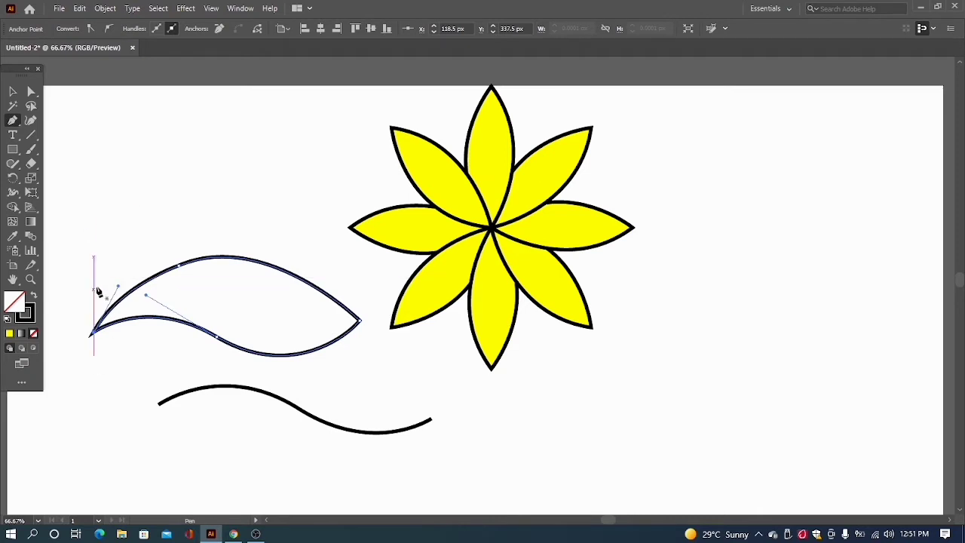
left_click(12, 91)
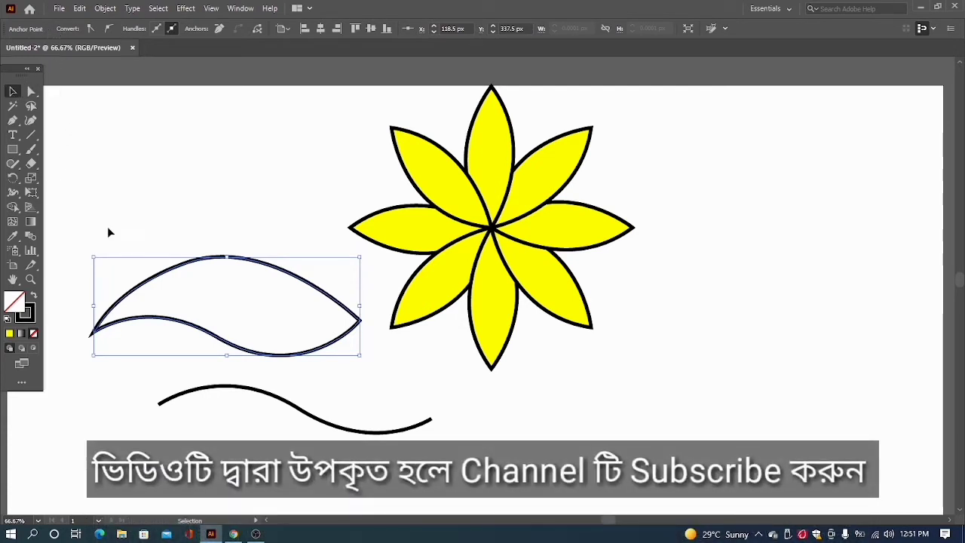
left_click(125, 113)
Step: Fill the closed leaf shape with RGB Cyan
left_click(75, 30)
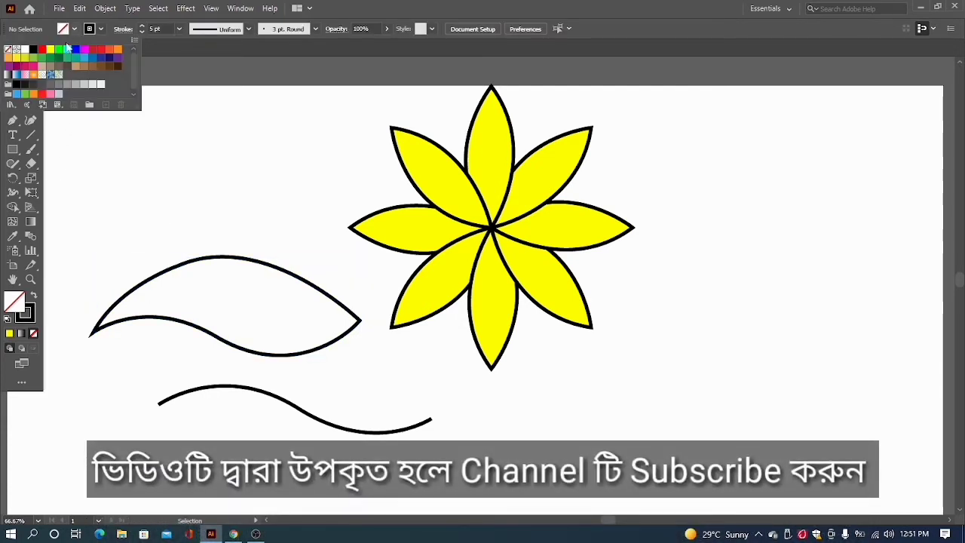
left_click(67, 50)
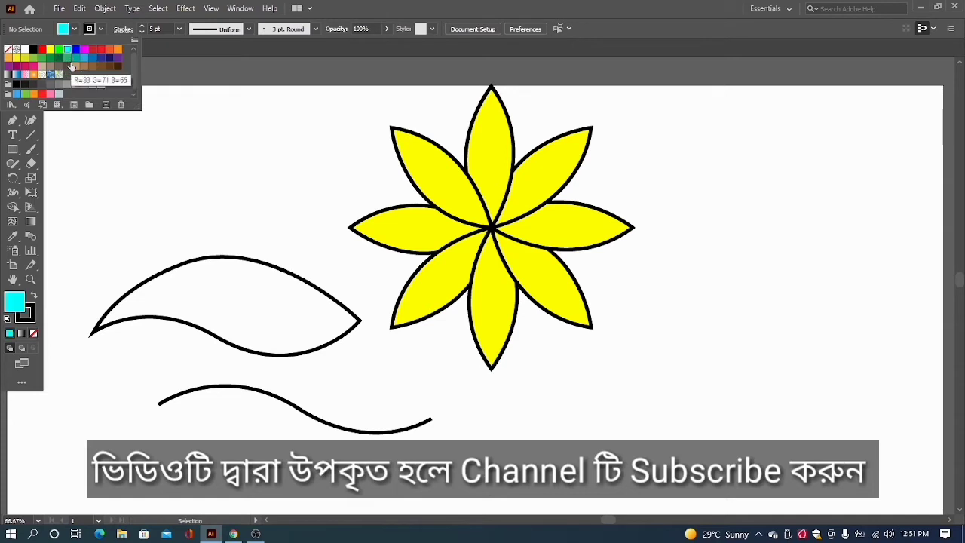
left_click(195, 282)
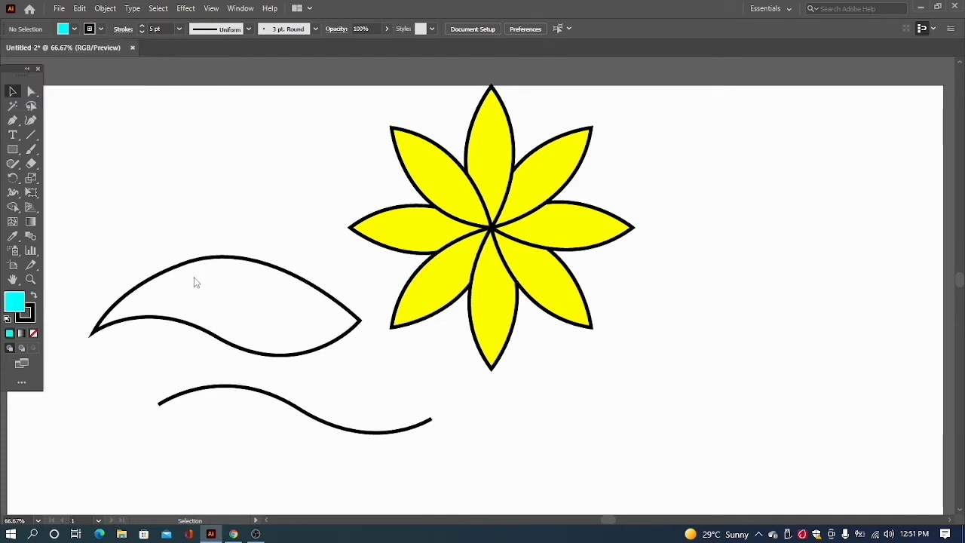
left_click(190, 261)
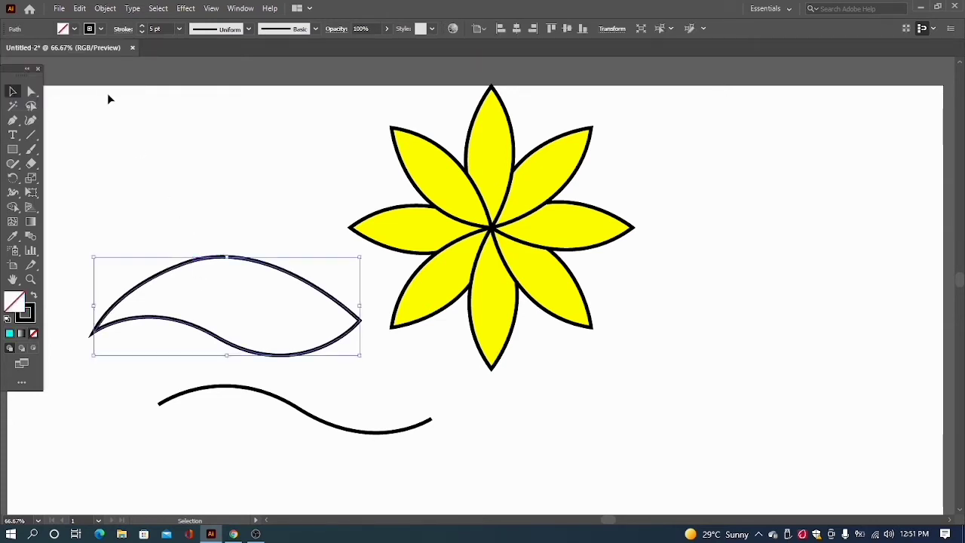
left_click(73, 28)
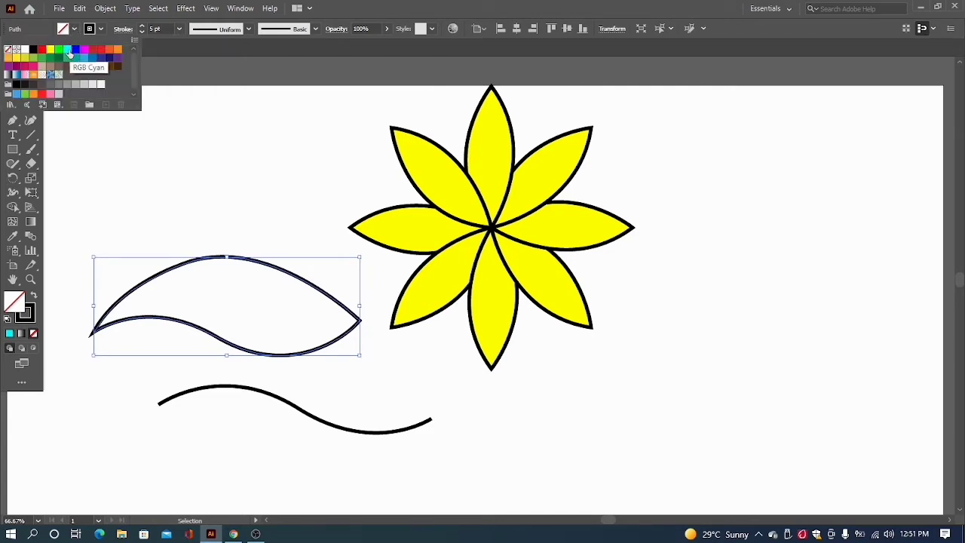
left_click(67, 50)
left_click(101, 206)
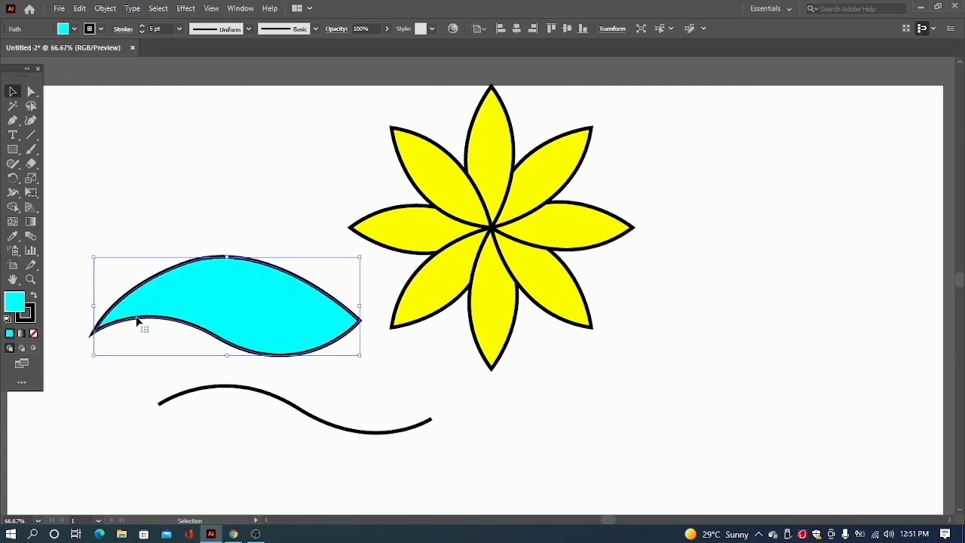
left_click(148, 390)
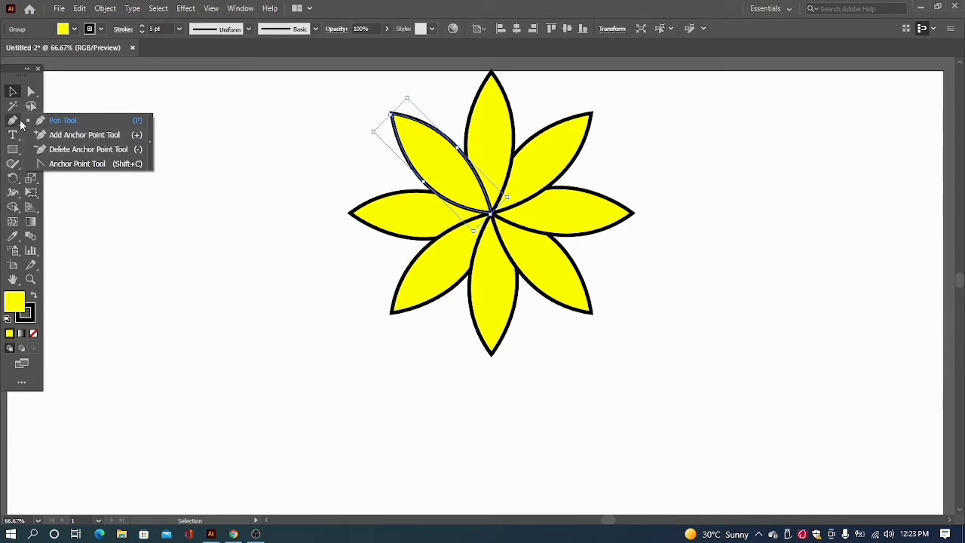
Step: Draw a closed triangle below and left of the flower with the Pen tool
left_click(48, 121)
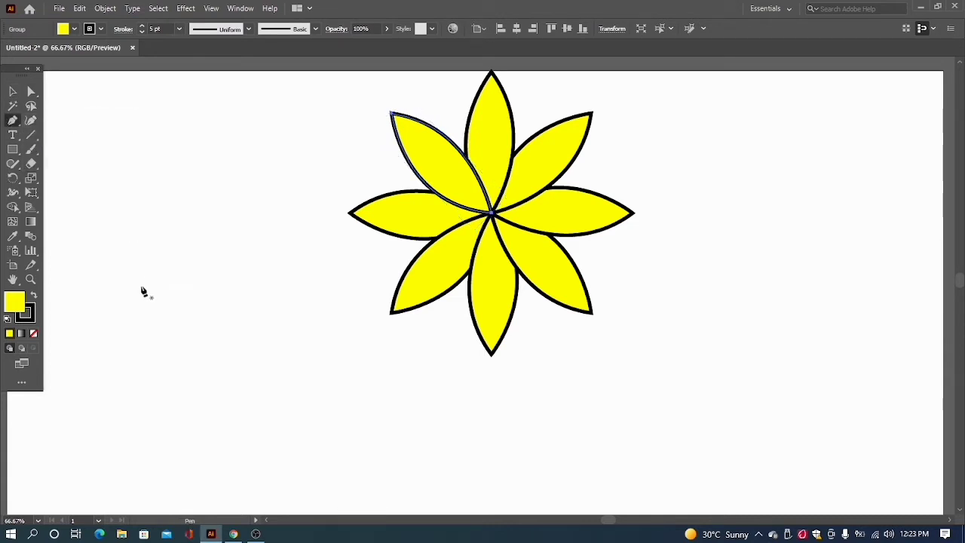
left_click(154, 388)
left_click(275, 325)
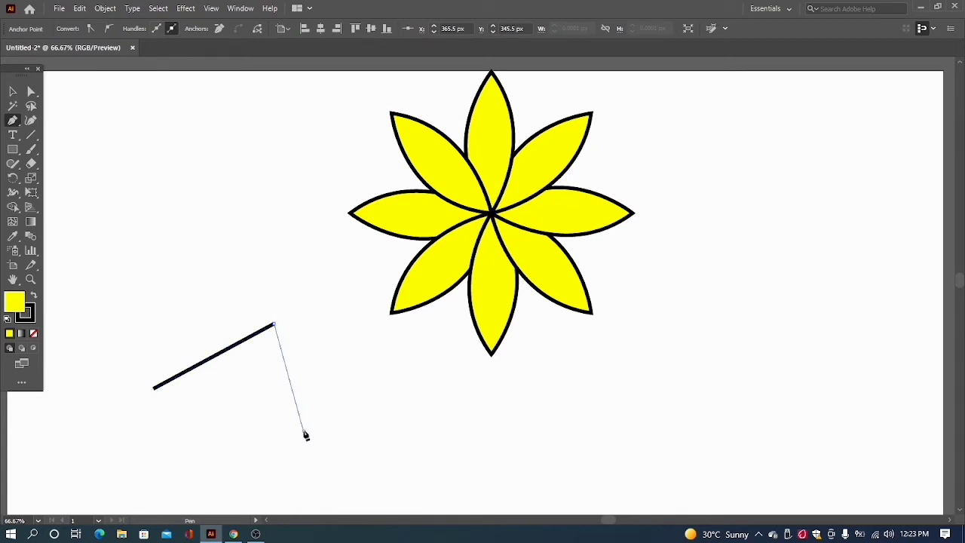
left_click(304, 432)
left_click(155, 389)
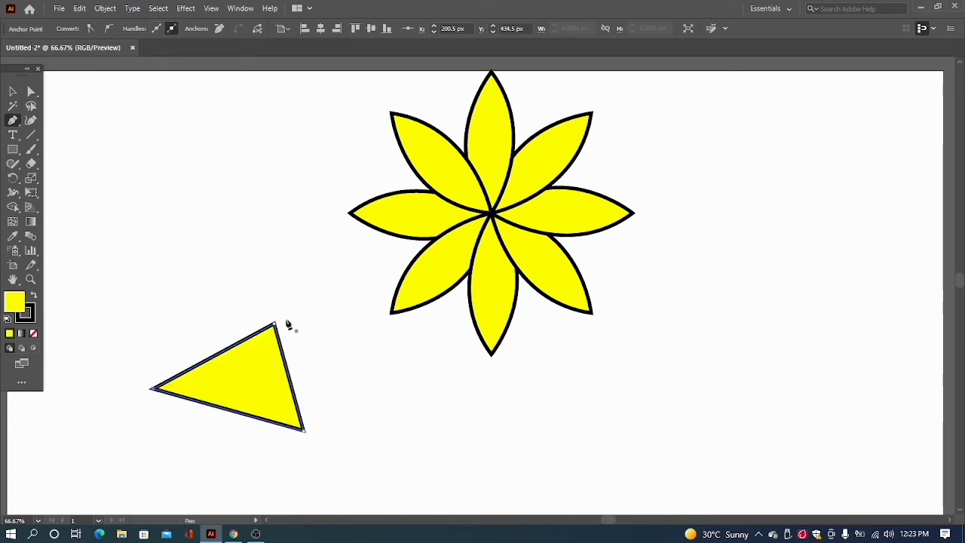
Step: Add an anchor point near the middle of each of the triangle's three sides
left_click(11, 122)
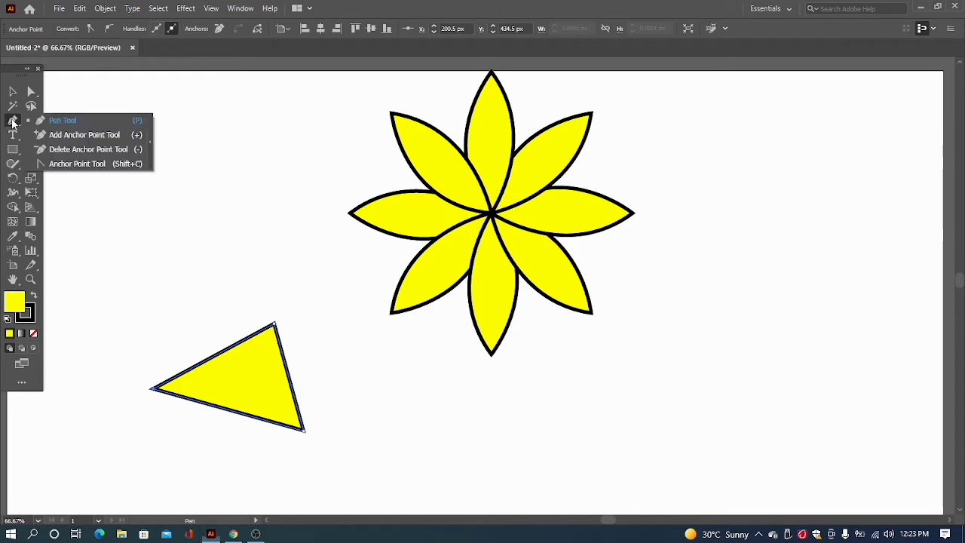
left_click(61, 136)
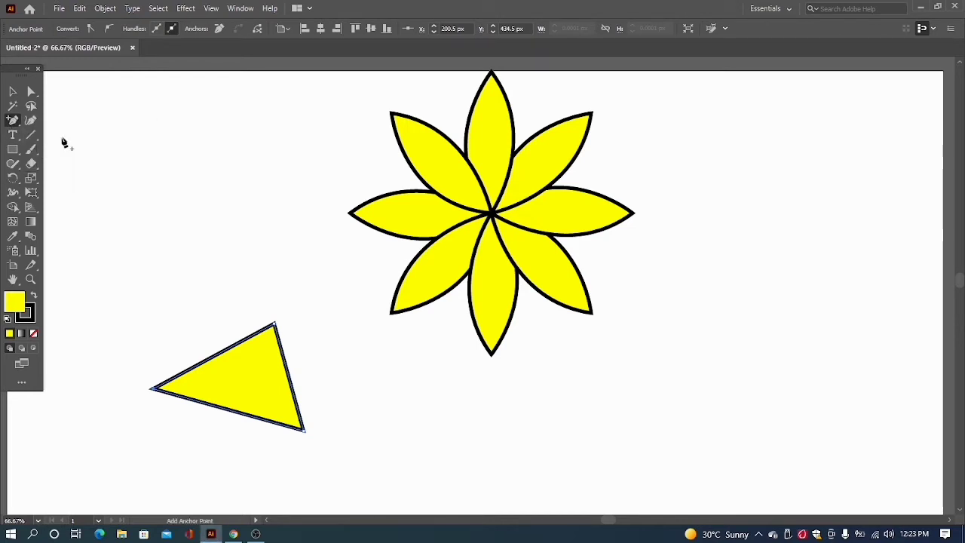
left_click(214, 362)
left_click(292, 386)
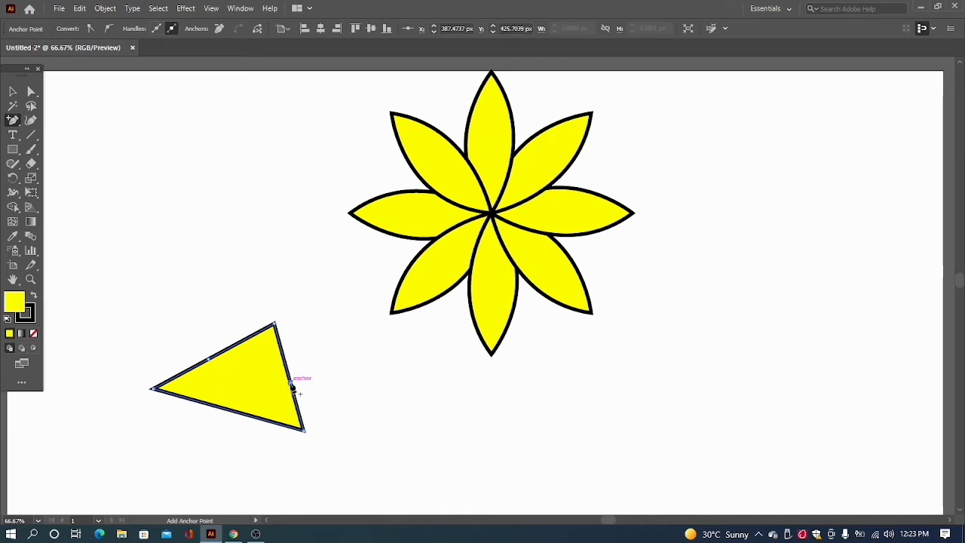
left_click(229, 409)
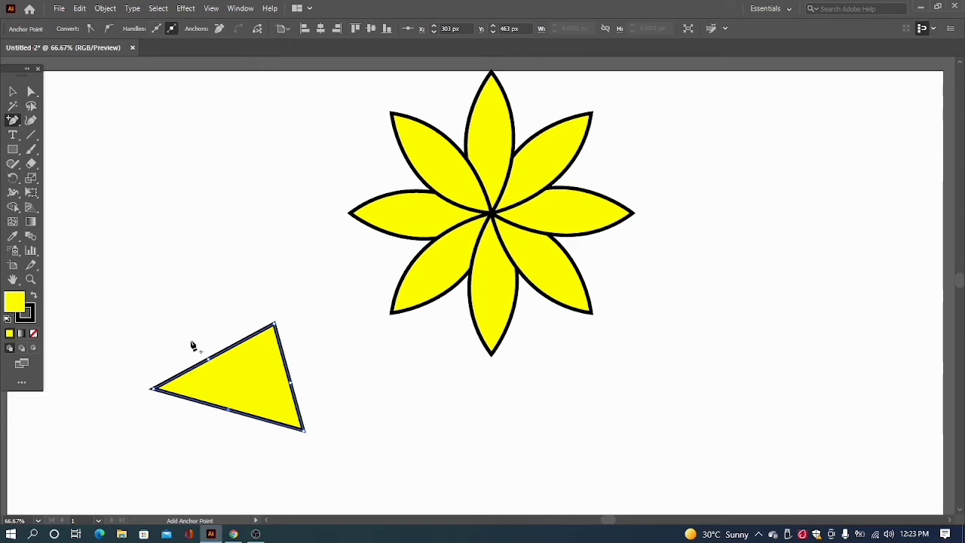
left_click(291, 386)
Step: Pull the three added anchors out to about X/Y 240/332, 420/388 and 273/536 px, and shift the resulting six-sided shape up and left
left_click(32, 92)
left_click_drag(208, 362, 181, 315)
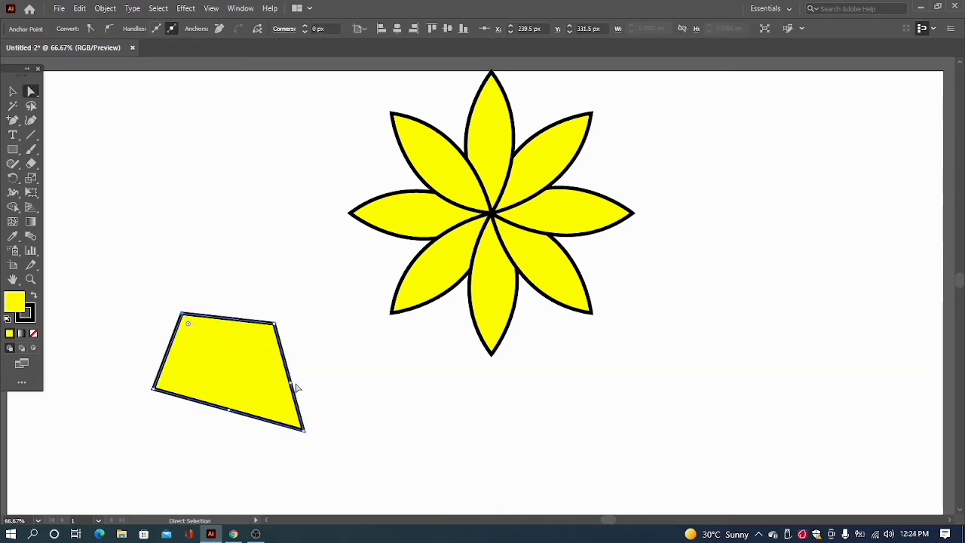
left_click_drag(300, 384, 343, 363)
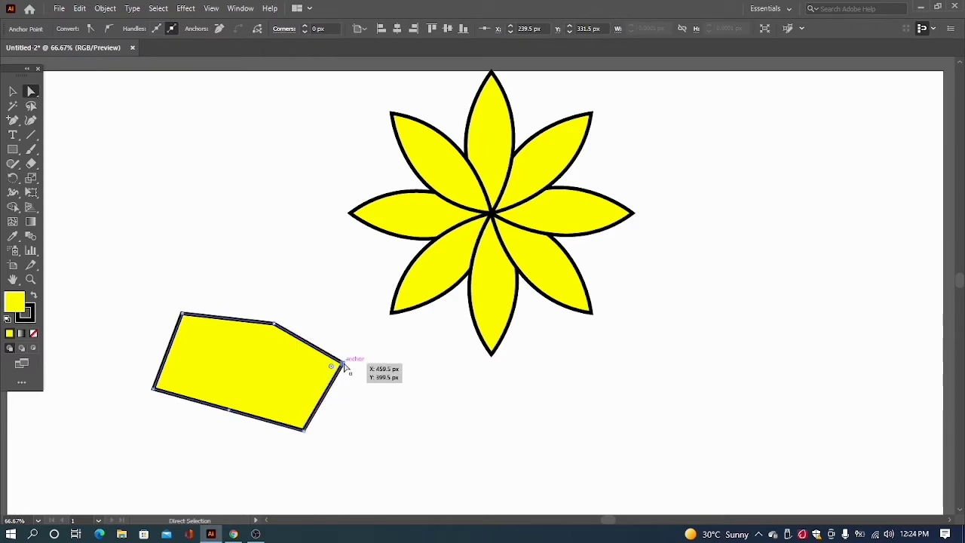
left_click_drag(227, 413, 208, 465)
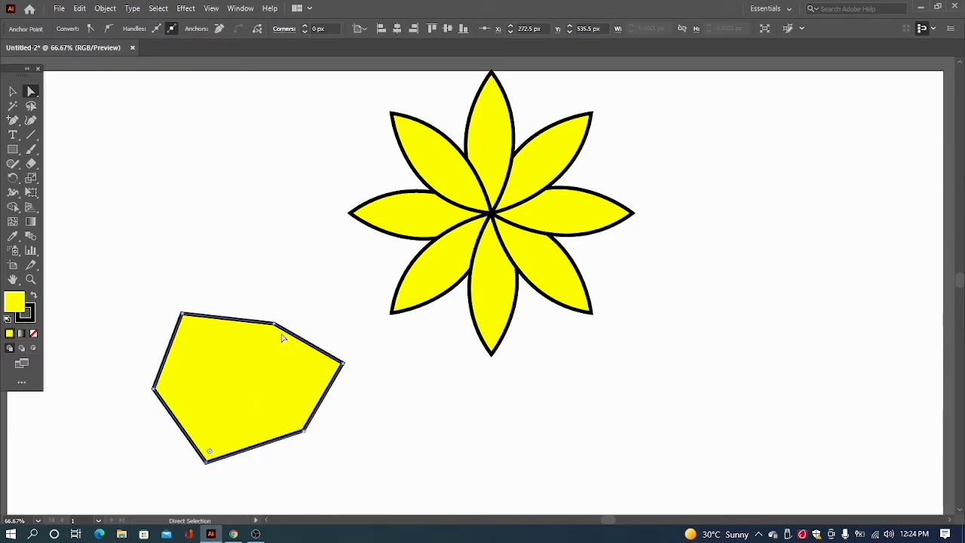
left_click_drag(344, 363, 314, 355)
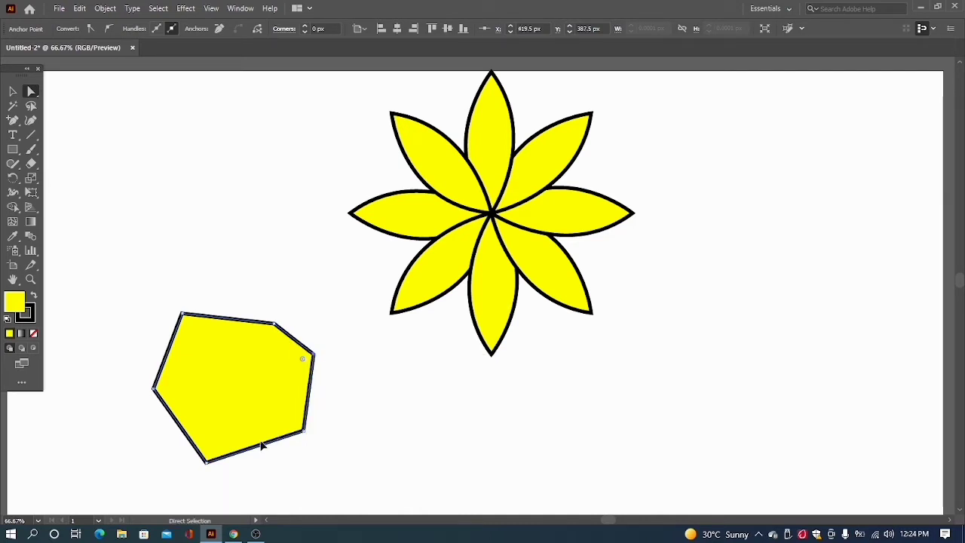
left_click_drag(261, 445, 247, 405)
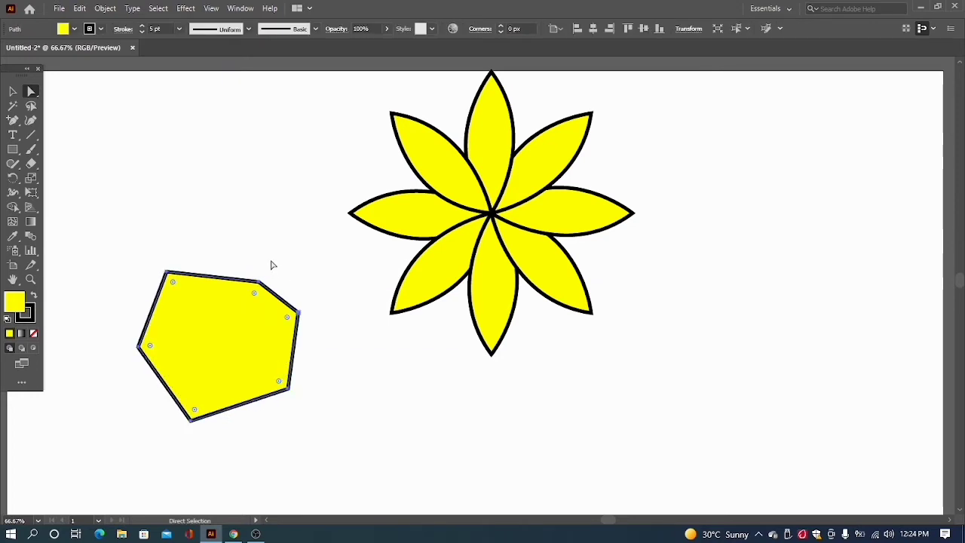
left_click(243, 258)
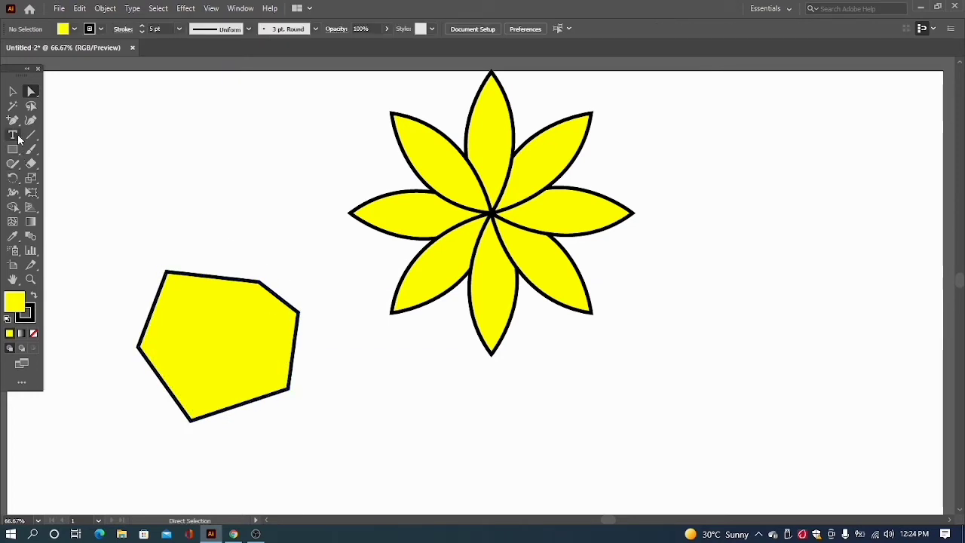
Step: Delete the yellow six-sided shape's anchor points one by one with the Delete Anchor Point tool until the whole shape is removed
left_click_drag(12, 121, 65, 147)
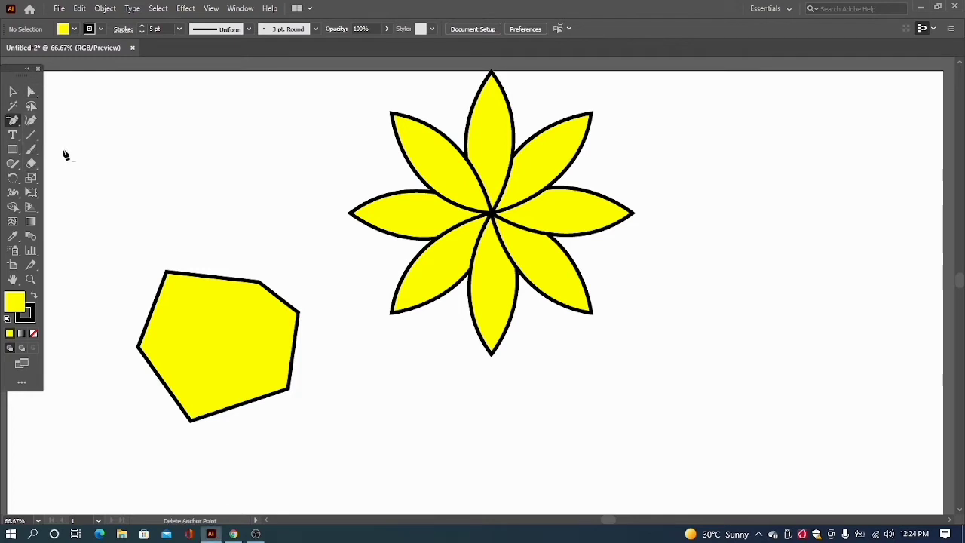
left_click(166, 273)
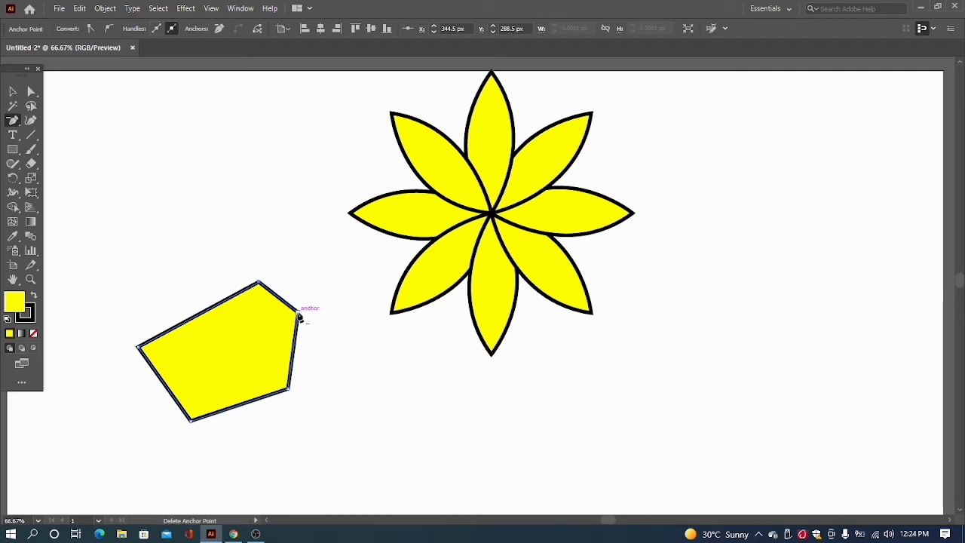
left_click(258, 284)
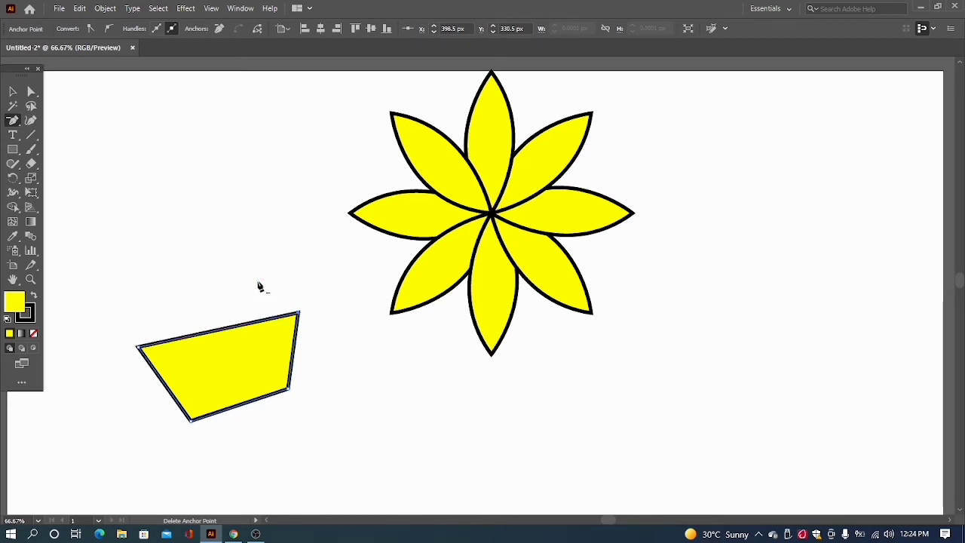
left_click(289, 393)
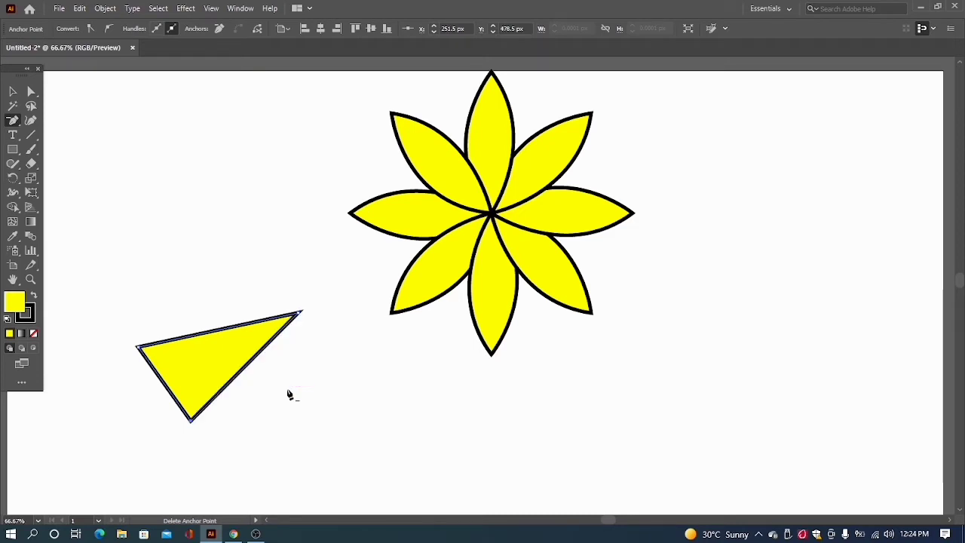
left_click(191, 421)
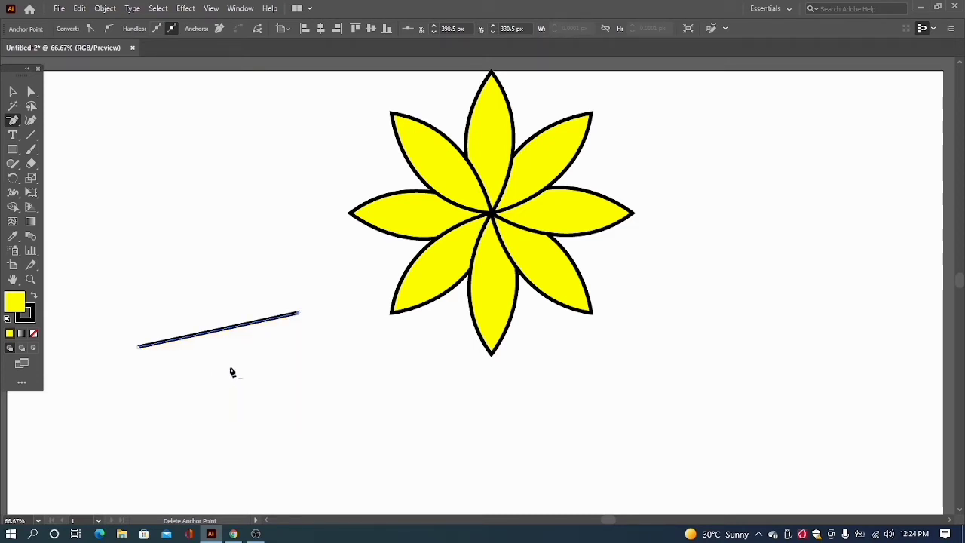
left_click(298, 315)
left_click(138, 349)
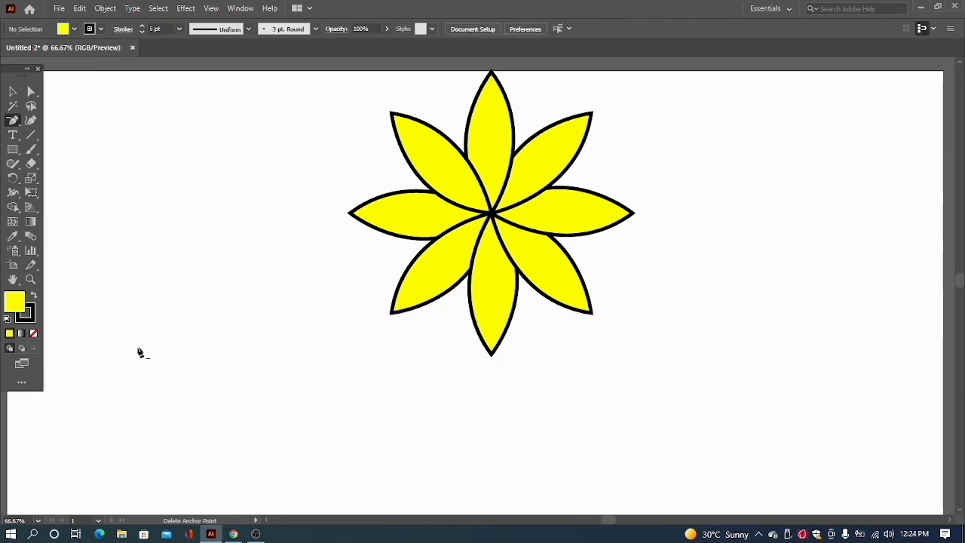
Step: Draw a horizontal straight line about 235 px long below and left of the flower with the Pen tool, and end the path
left_click(13, 121)
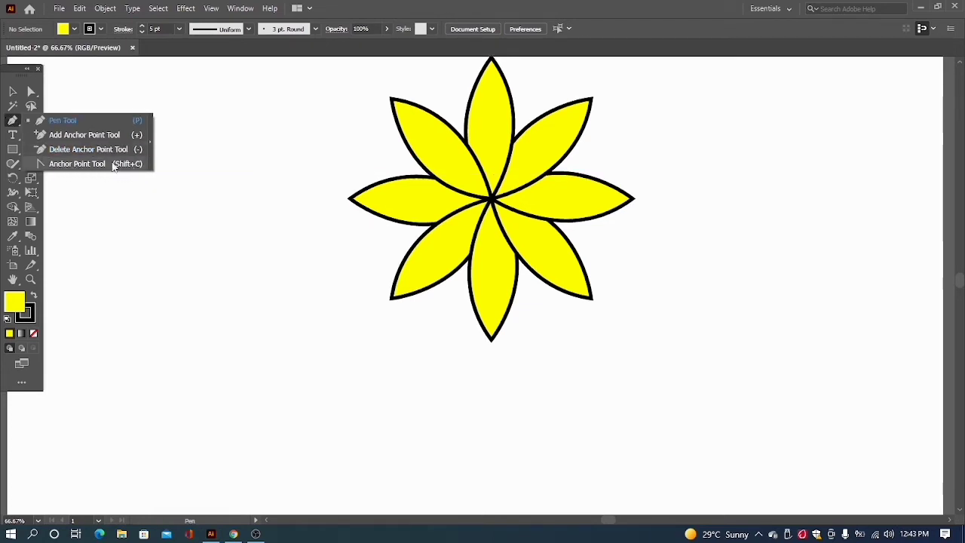
left_click(16, 118)
left_click(111, 370)
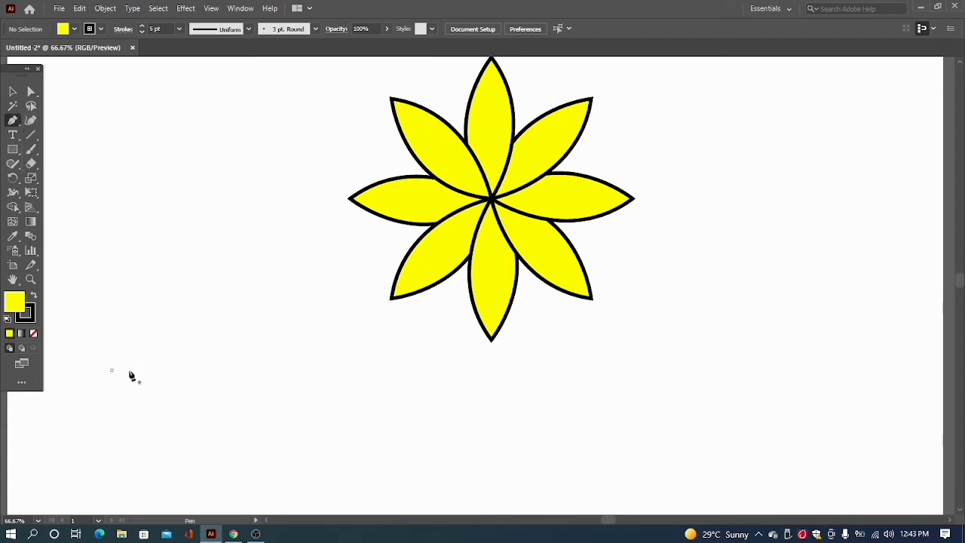
left_click(284, 370)
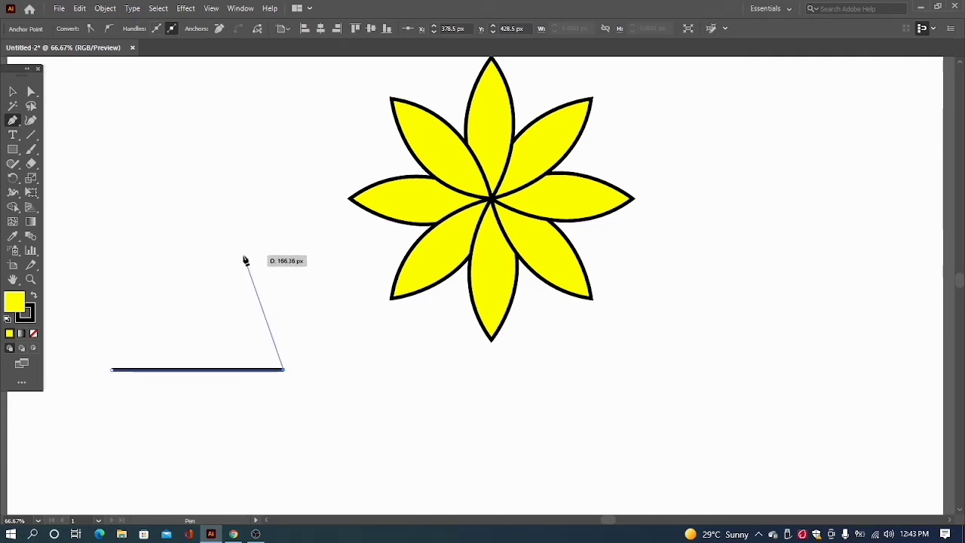
key("Escape")
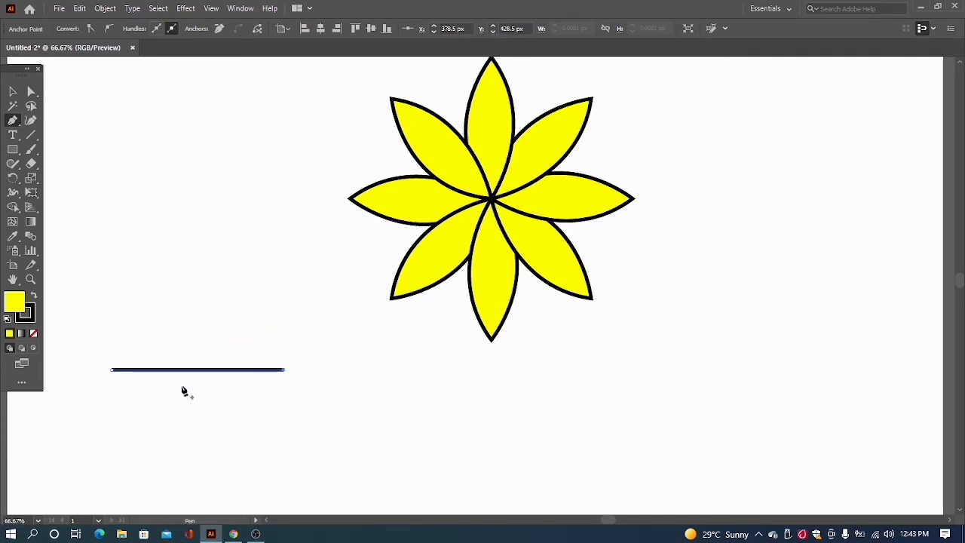
Step: Bend the line downward from its middle with the Anchor Point tool into a symmetrical bowl with vertical handles, about 74 px deep
left_click(14, 123)
left_click(77, 163)
left_click_drag(197, 371, 198, 427)
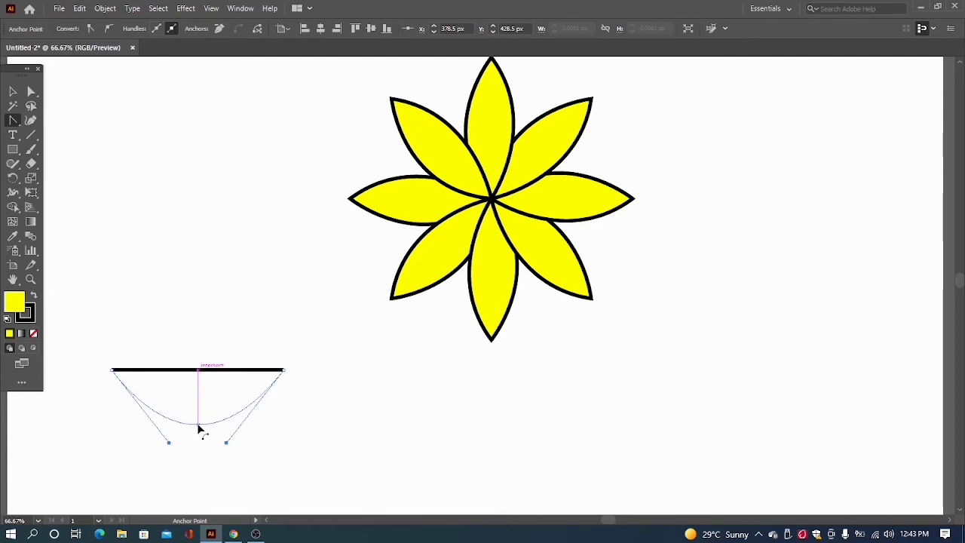
key("shift")
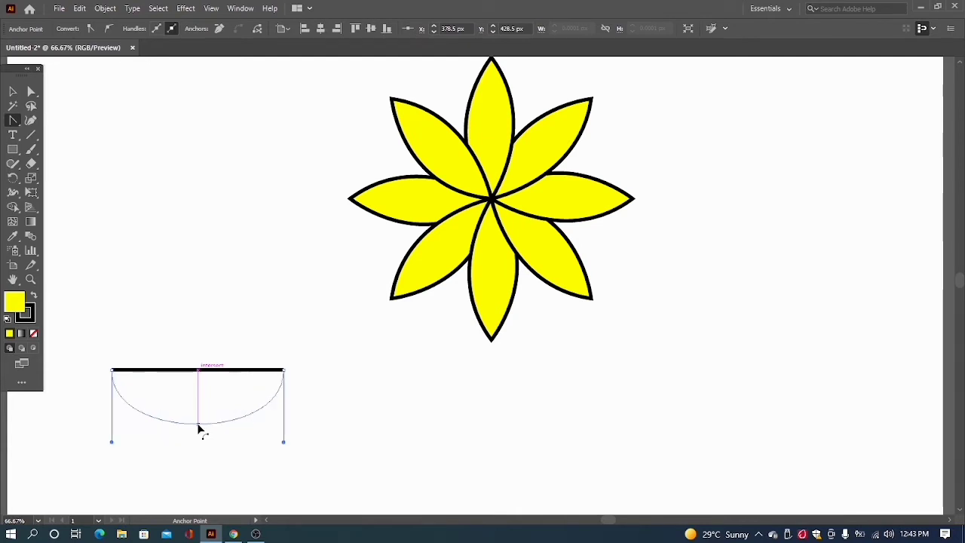
left_click_drag(199, 429, 199, 428)
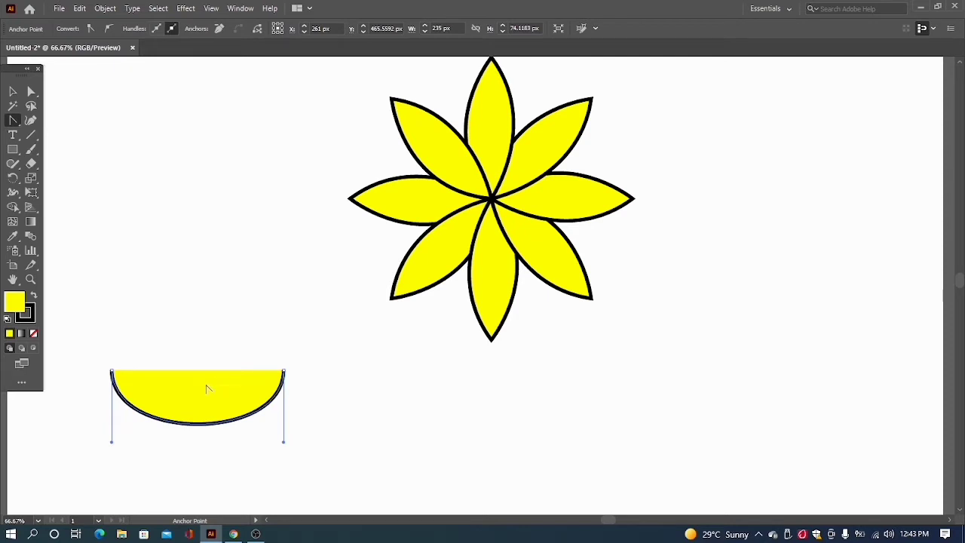
Step: Copy the yellow bowl shape, paste a duplicate with the ordinary Paste command, and move it just below the flower
left_click(12, 91)
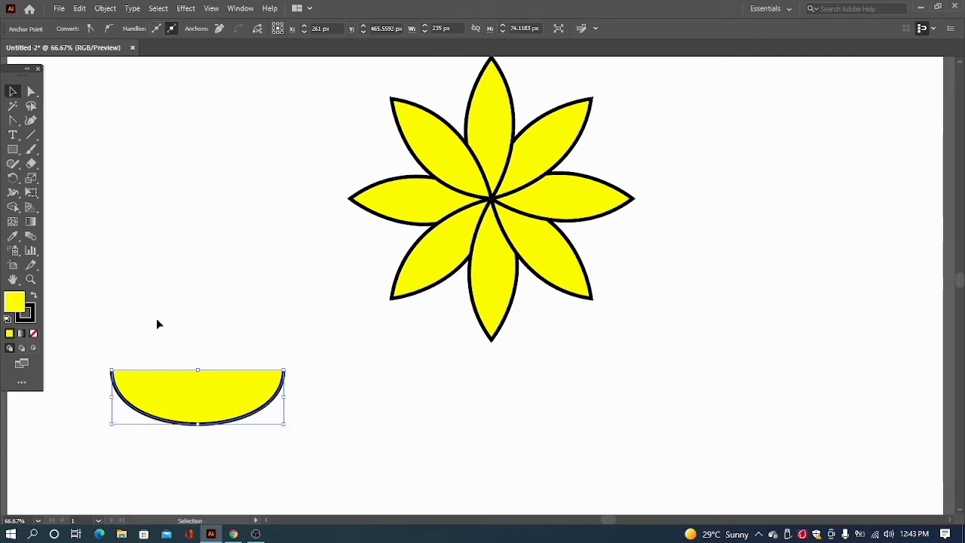
left_click(80, 8)
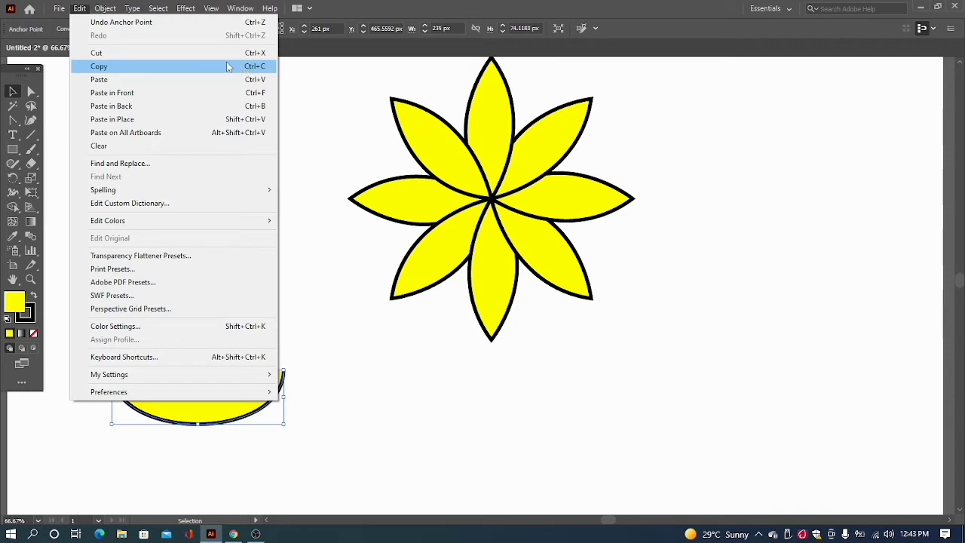
left_click(188, 68)
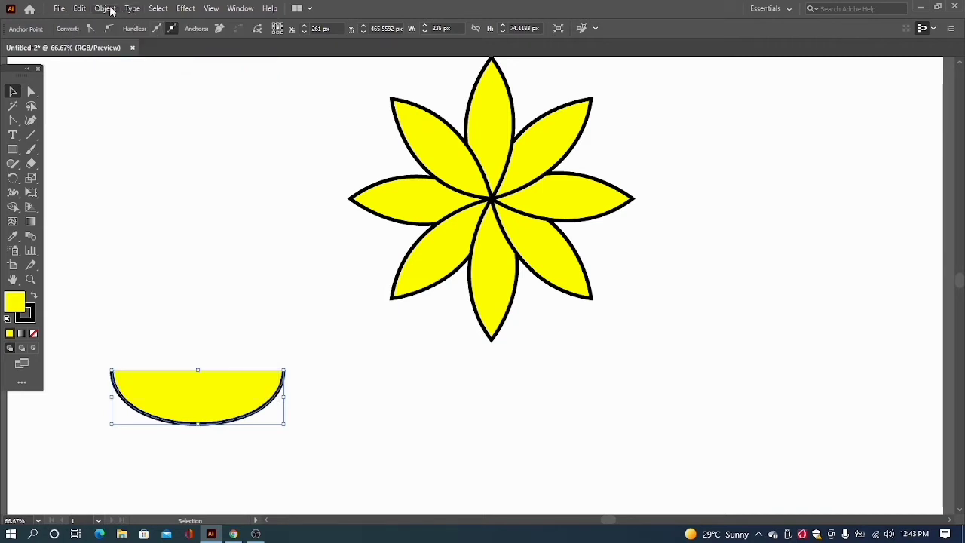
left_click(79, 8)
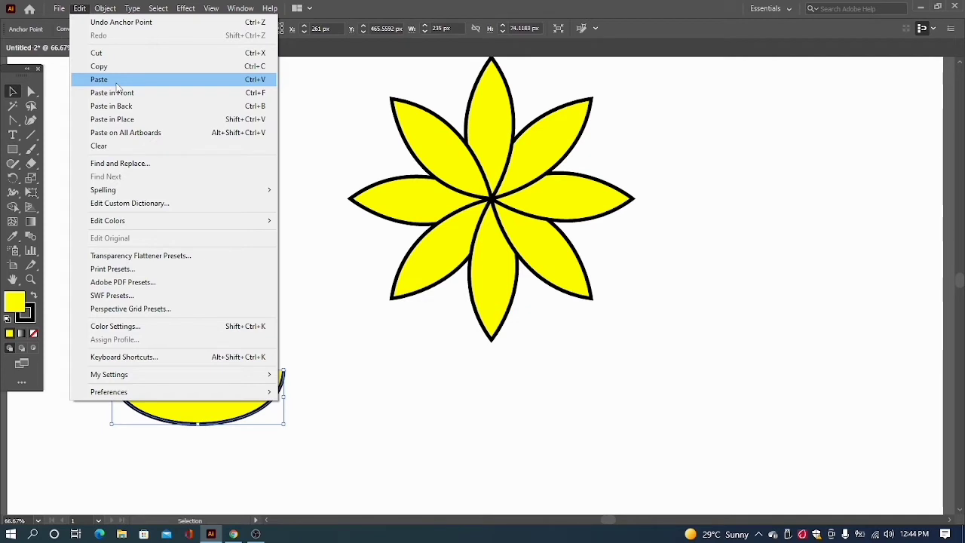
left_click(99, 79)
left_click_drag(470, 265, 547, 367)
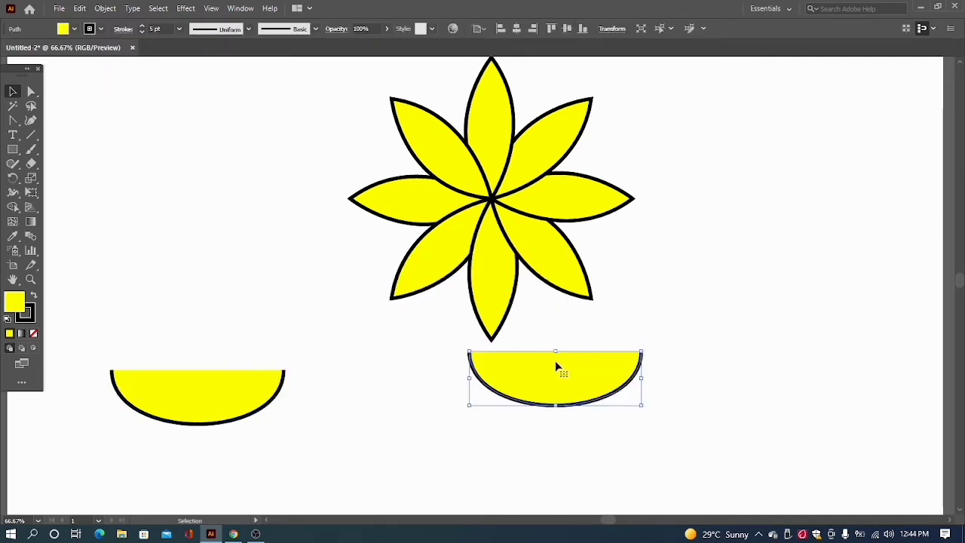
Step: Use Paste in Front for another bowl copy, fill it with RGB Cyan, and move it up and slightly right of the original
left_click(79, 9)
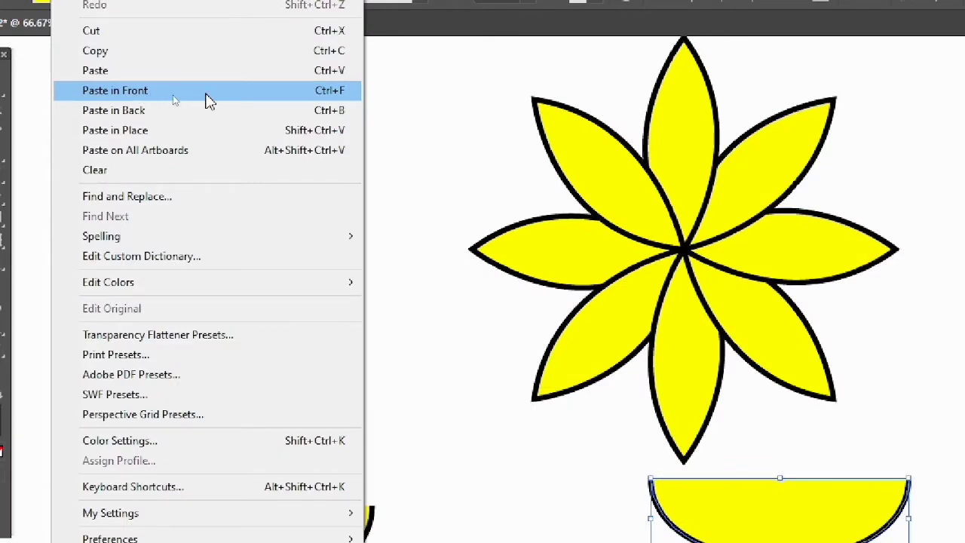
left_click(208, 98)
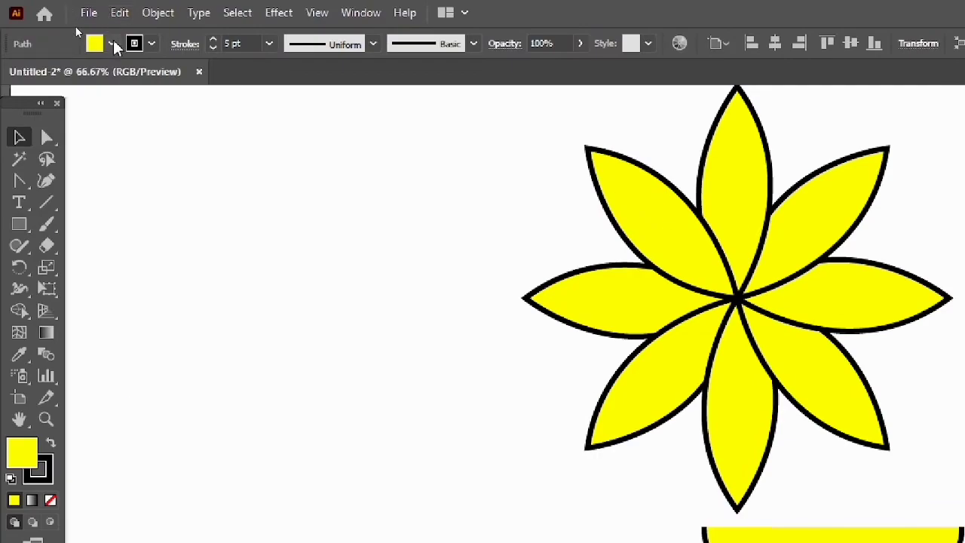
left_click(112, 44)
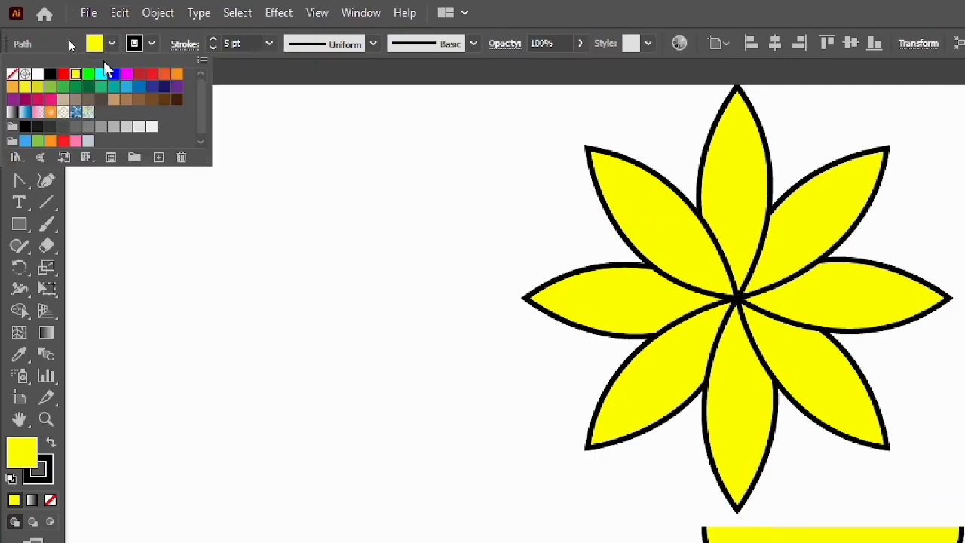
left_click(100, 73)
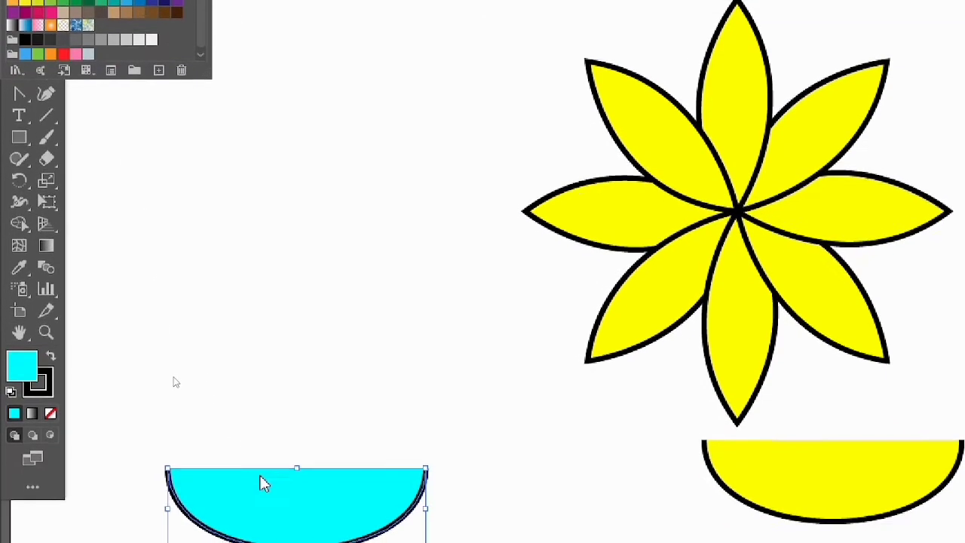
left_click(202, 531)
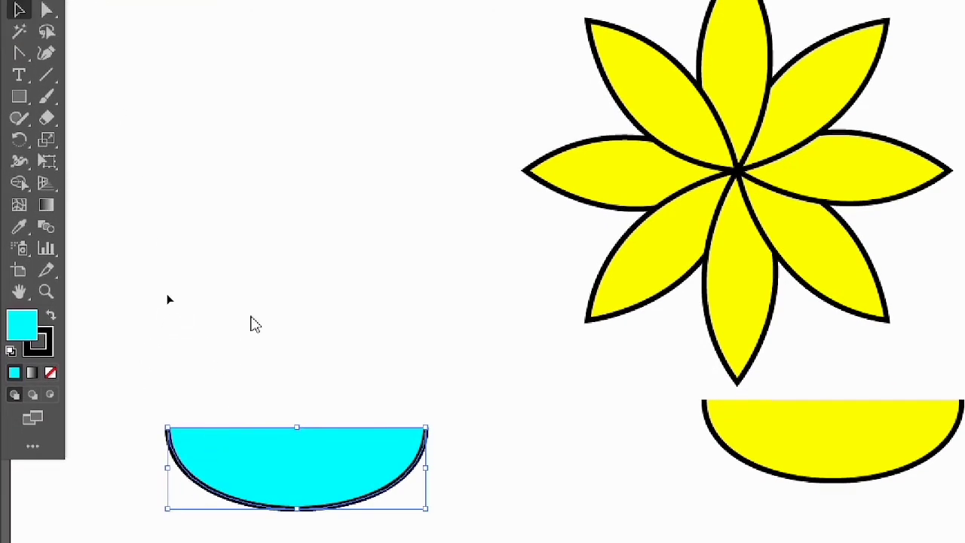
left_click_drag(195, 478, 237, 238)
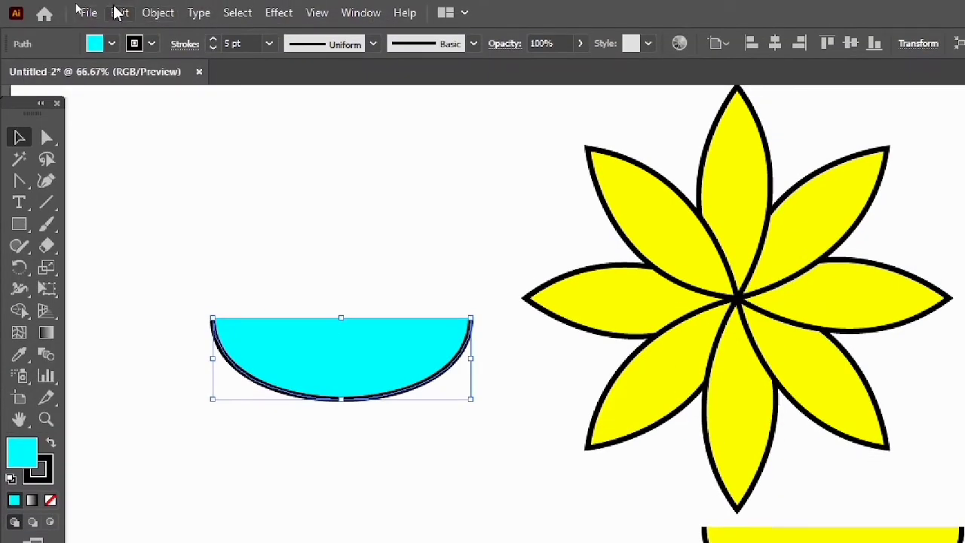
Step: Use Paste in Back for another bowl copy, fill it with red, and move it down and left of the original
left_click(120, 13)
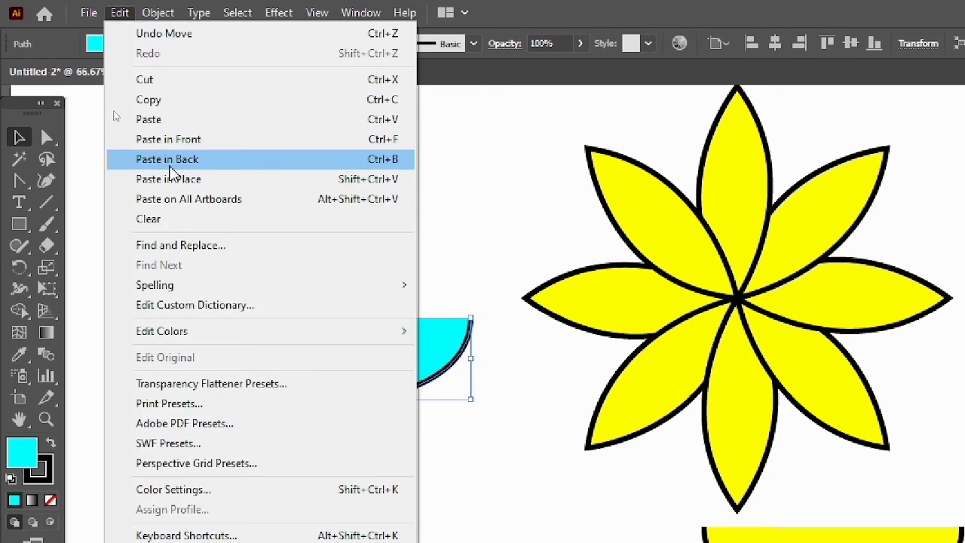
left_click(183, 165)
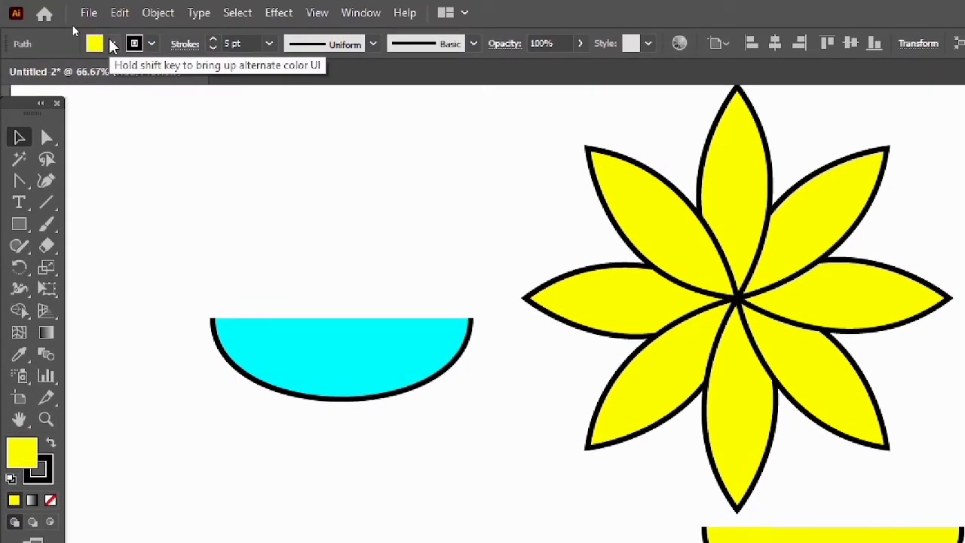
left_click(112, 43)
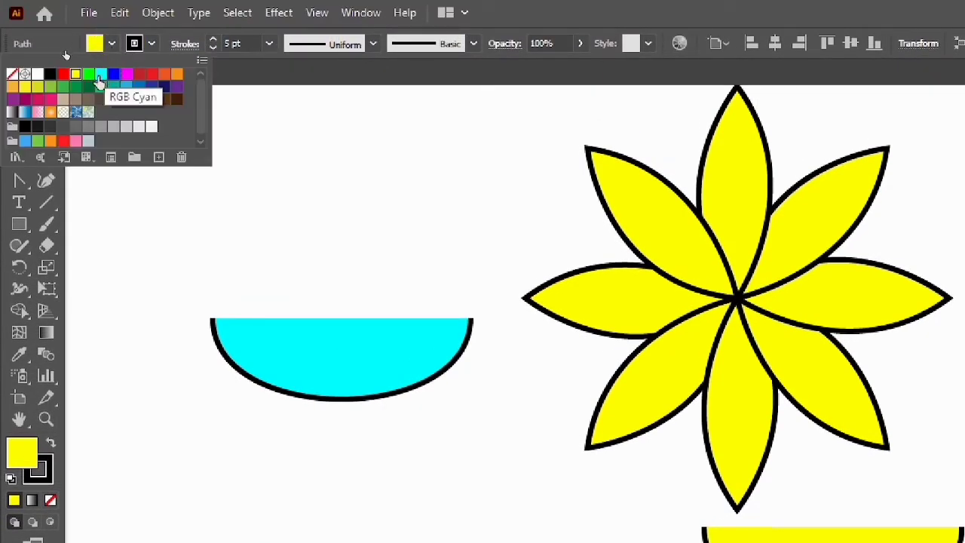
left_click(64, 75)
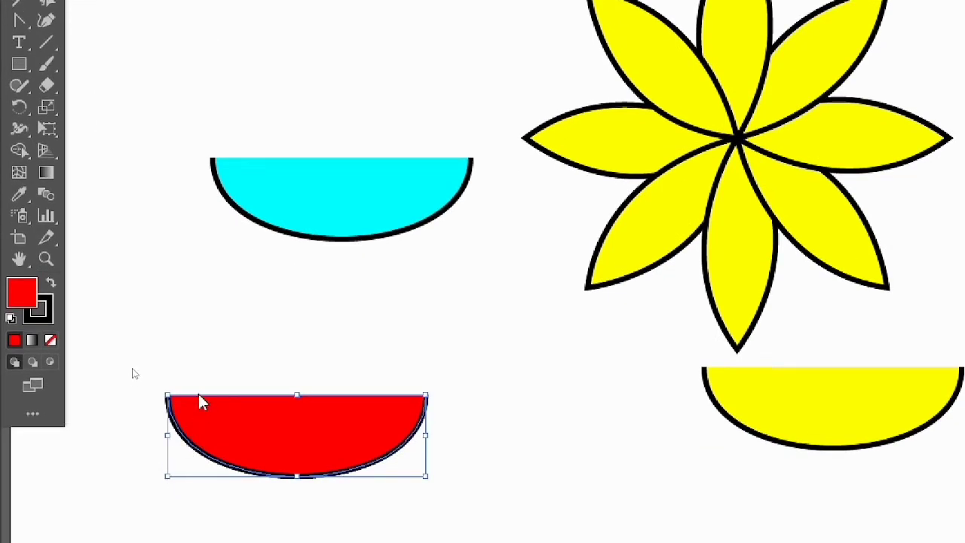
left_click(199, 505)
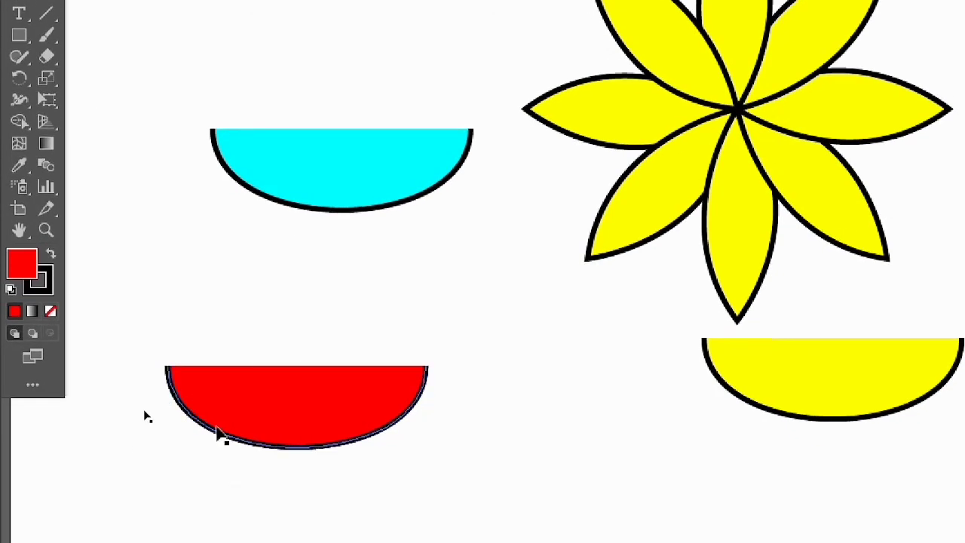
left_click_drag(222, 432, 152, 535)
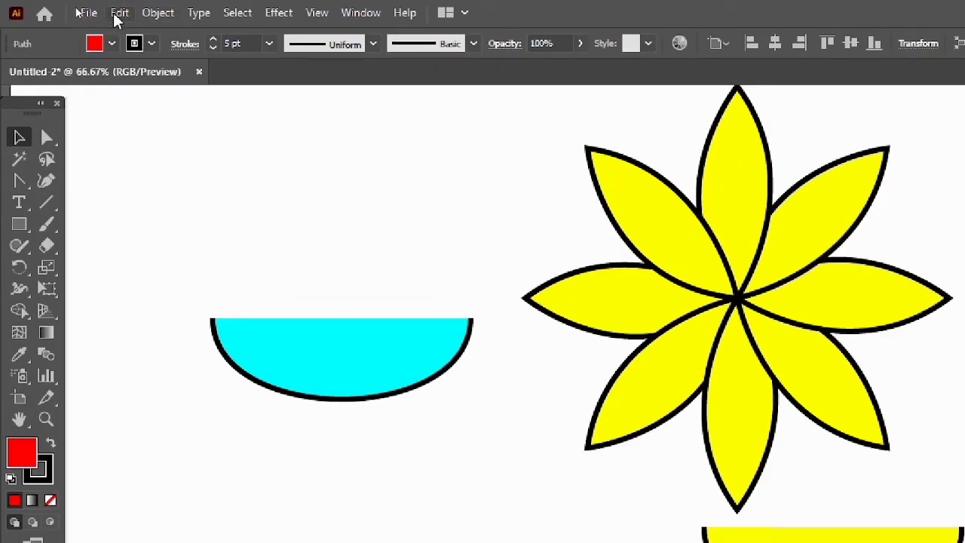
Step: Use Paste in Place for another bowl copy over the original and fill it with dark green
left_click(119, 14)
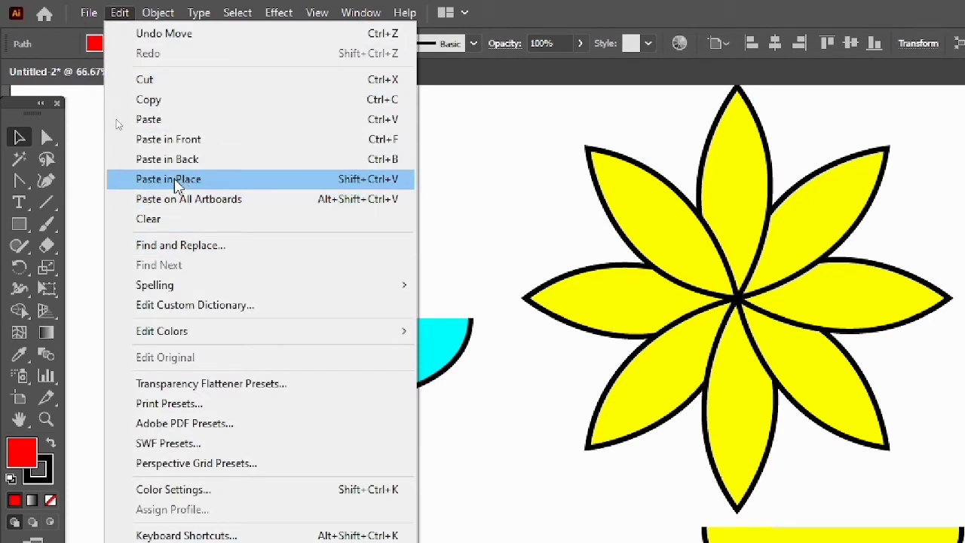
left_click(226, 178)
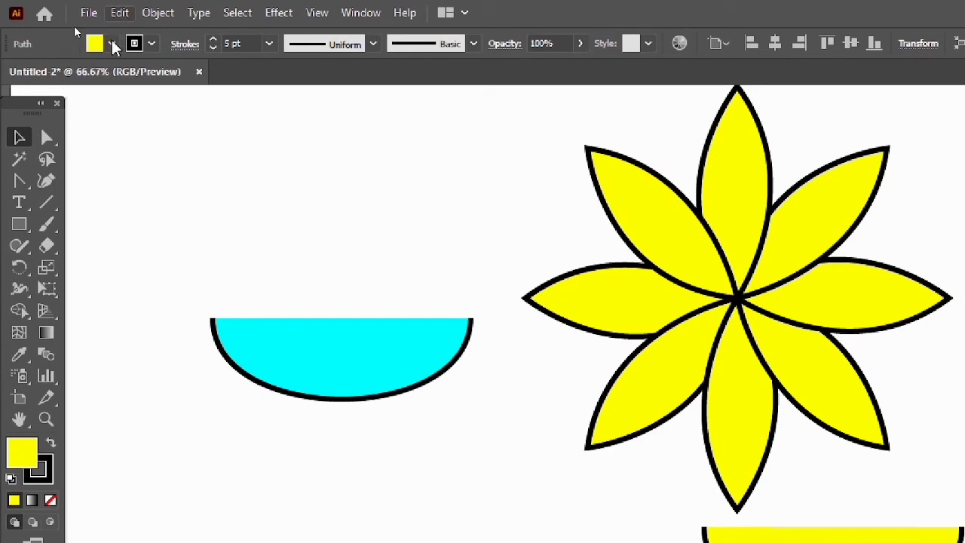
left_click(111, 44)
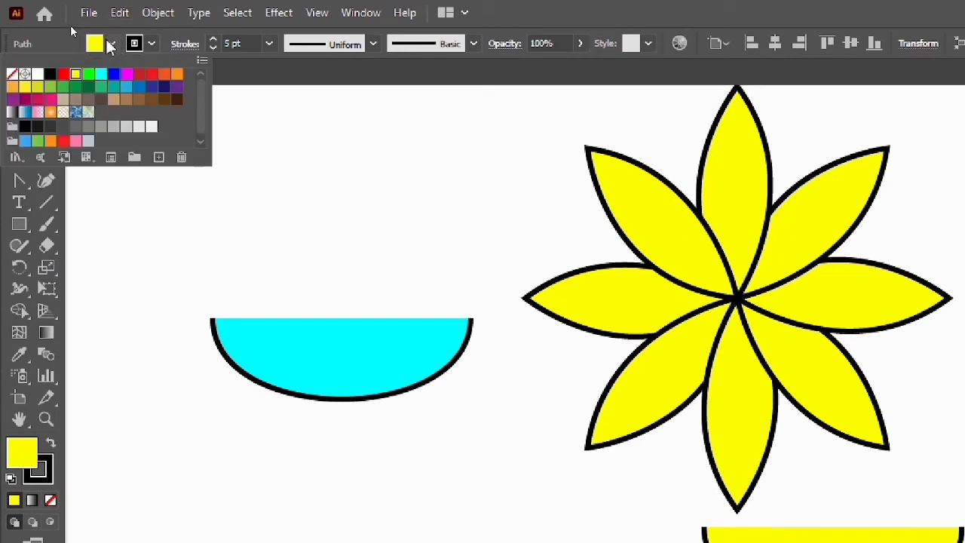
left_click(76, 86)
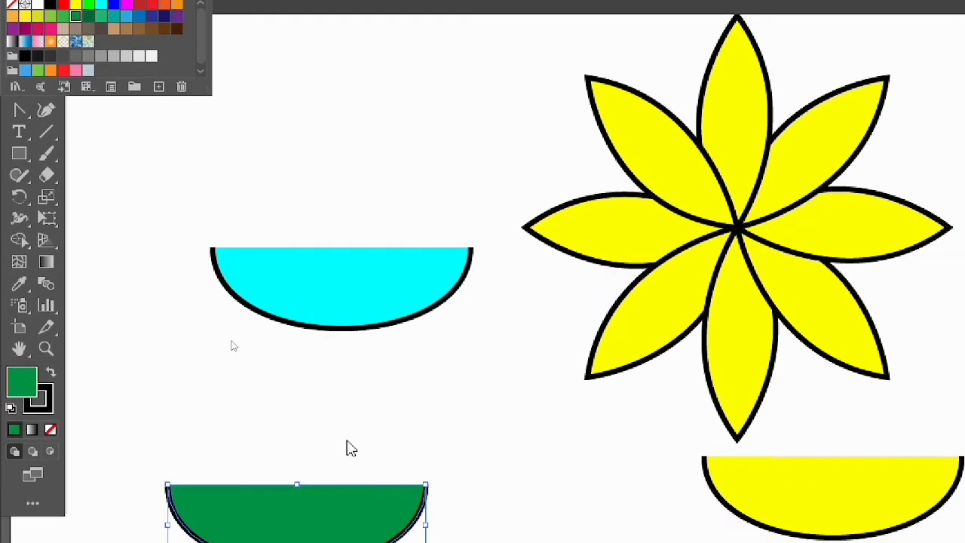
left_click(348, 503)
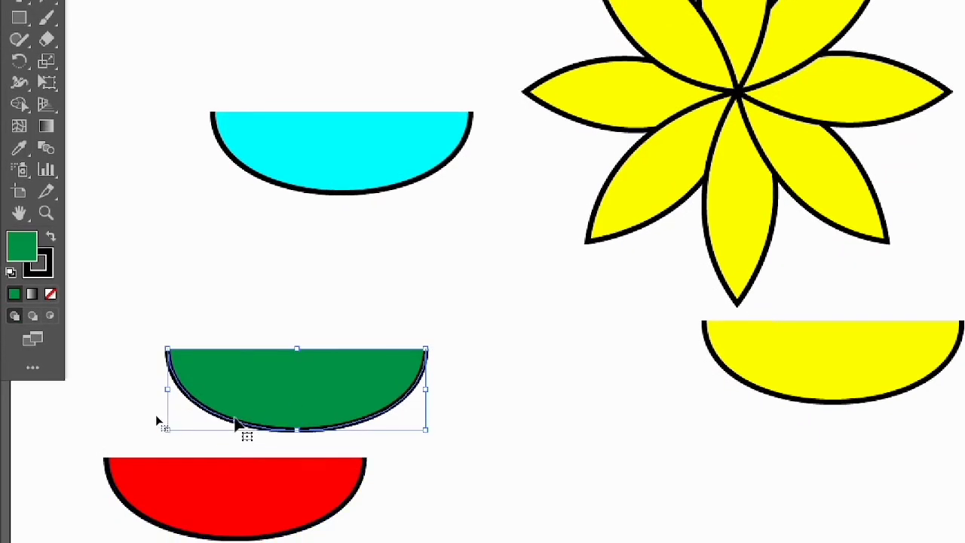
Step: Move the dark green bowl up between the cyan and yellow bowls, and delete all artwork from the artboard
left_click_drag(233, 424, 251, 316)
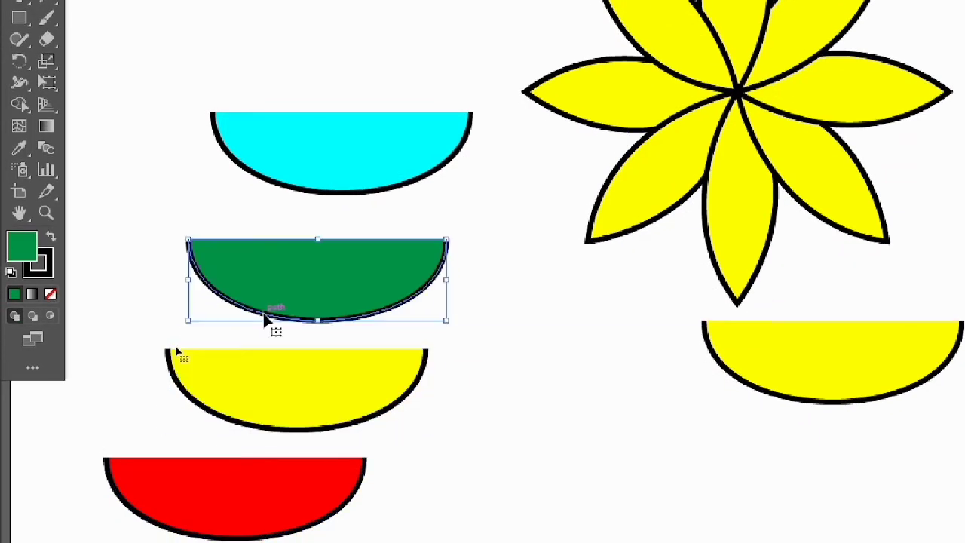
left_click(420, 417)
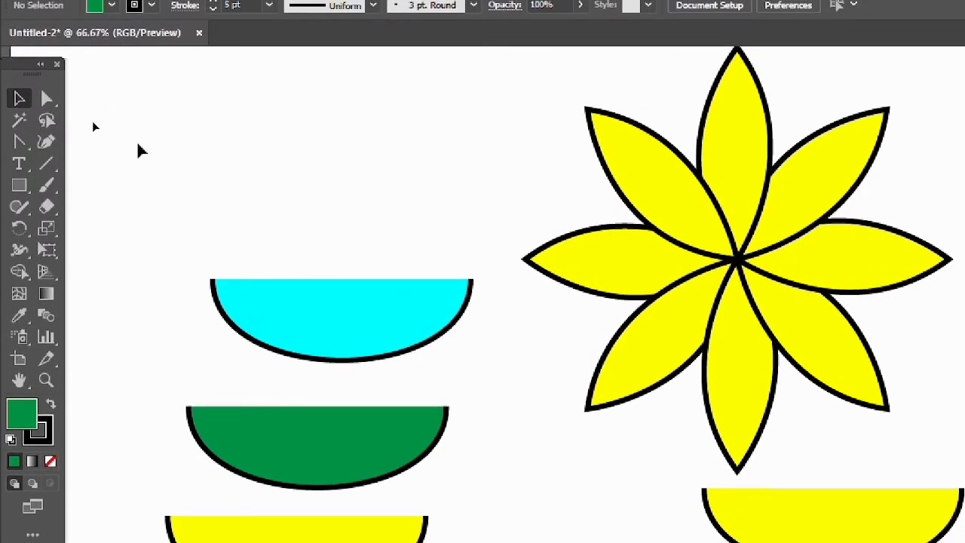
left_click_drag(149, 123, 908, 542)
left_click_drag(844, 477, 844, 478)
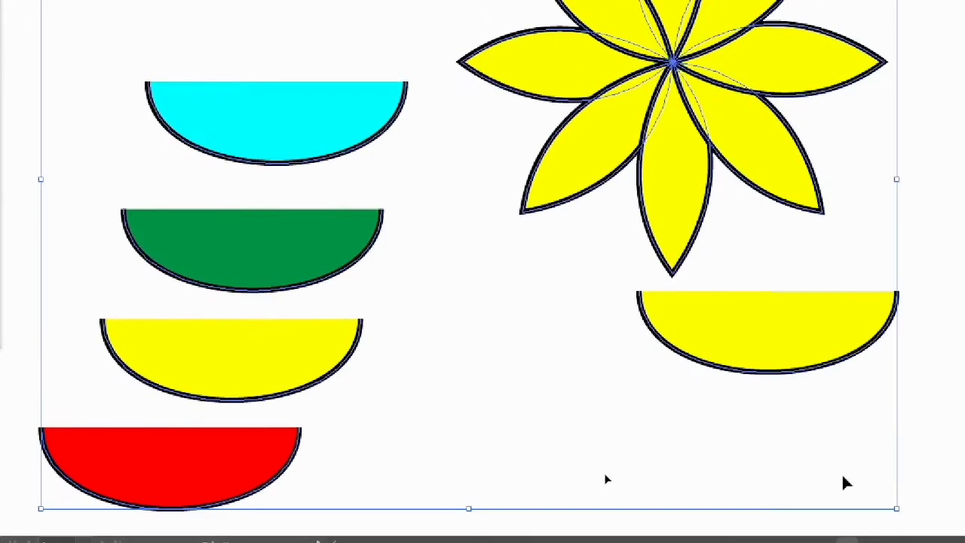
key("Delete")
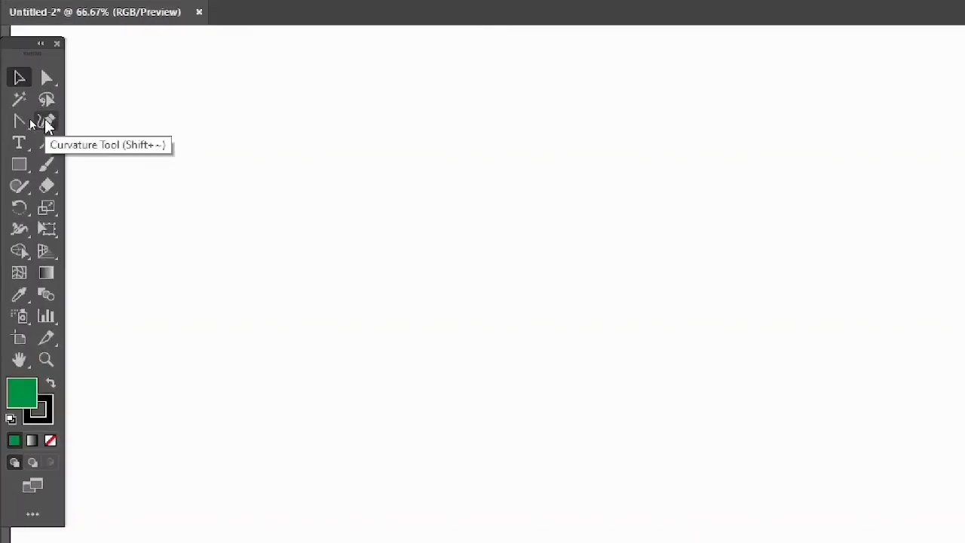
Step: Draw a closed, rounded green shape from four anchor points with the Curvature tool
left_click(46, 122)
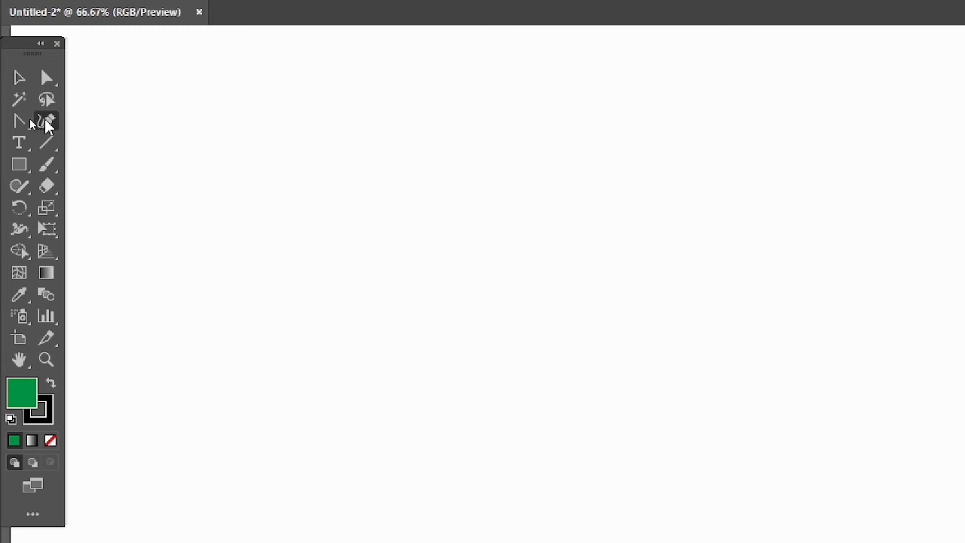
left_click(337, 311)
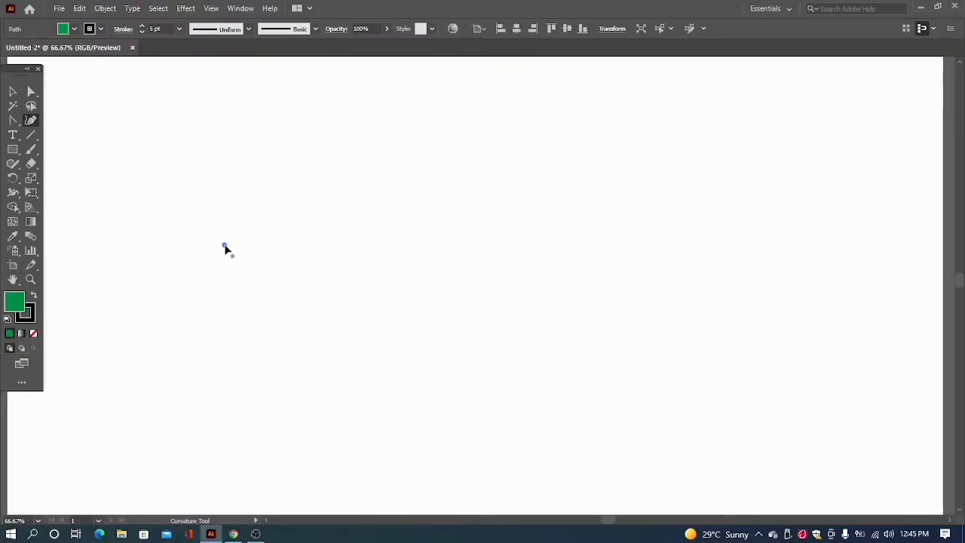
left_click(423, 258)
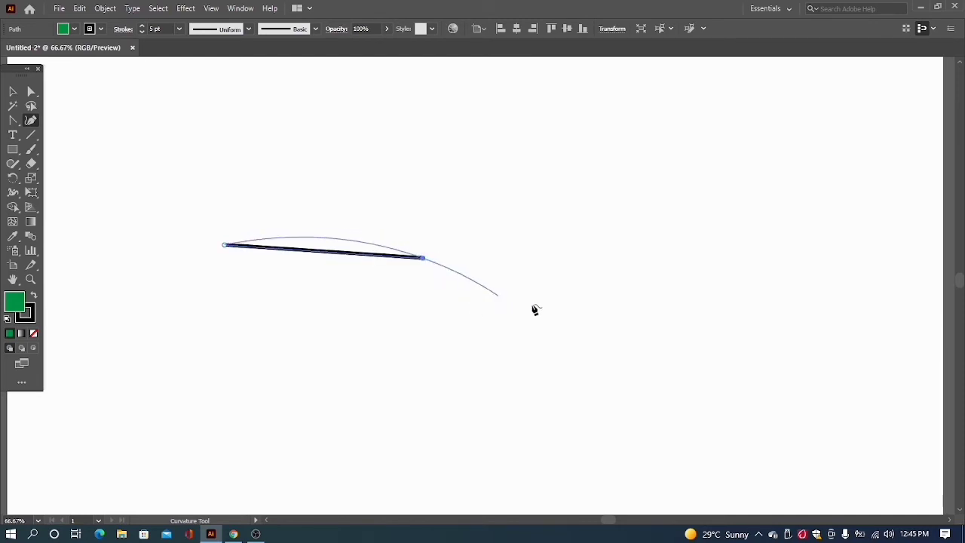
left_click(451, 344)
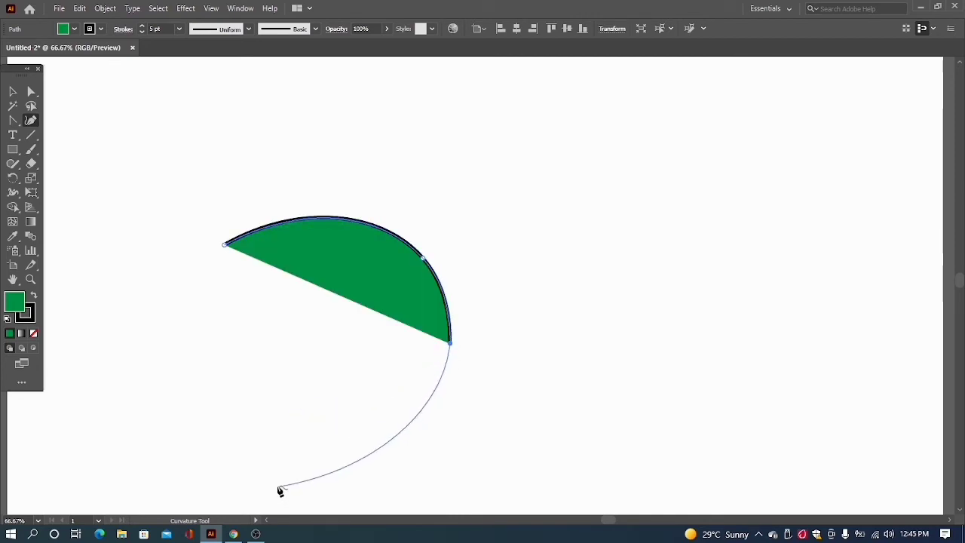
left_click(268, 448)
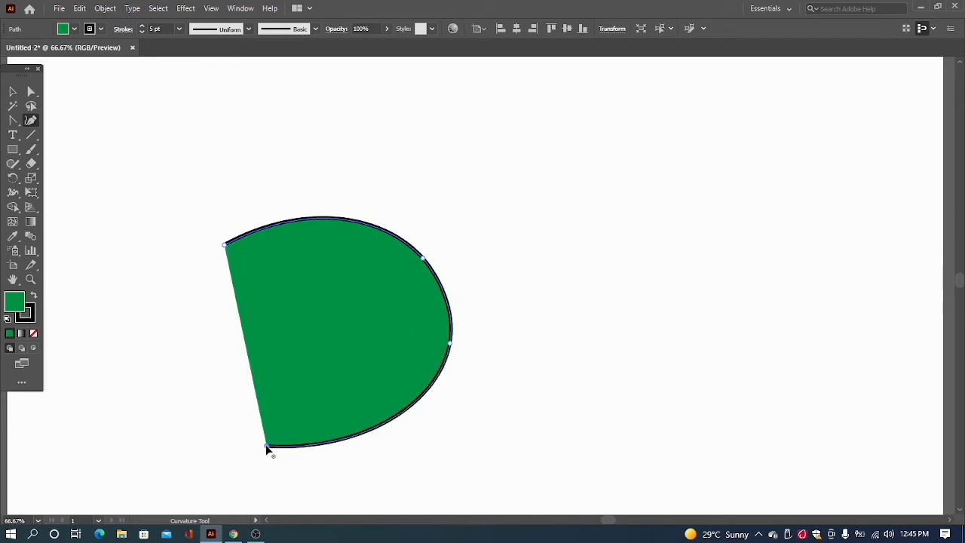
left_click(226, 245)
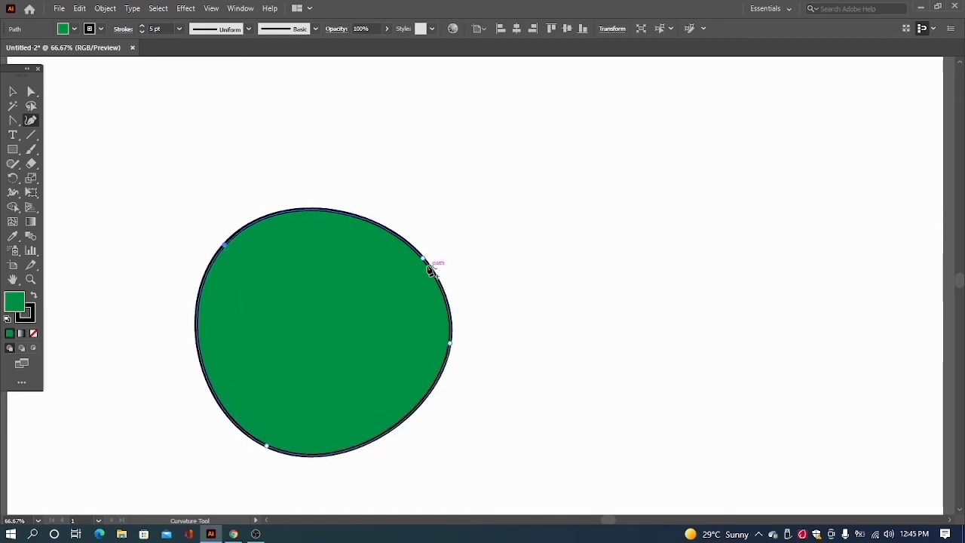
Step: Reshape the green shape with the Curvature tool by moving each of its four anchor points inward
left_click_drag(427, 259, 351, 289)
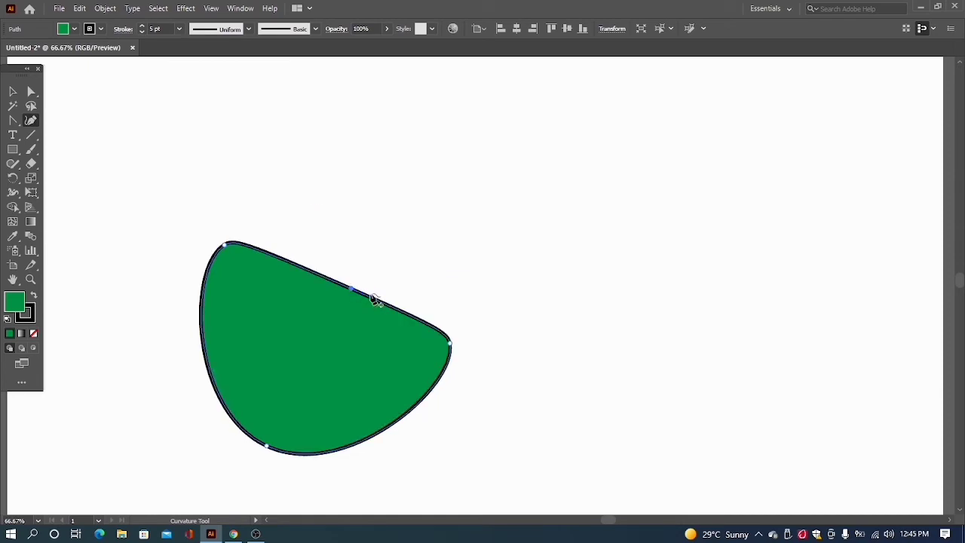
left_click_drag(453, 345, 354, 343)
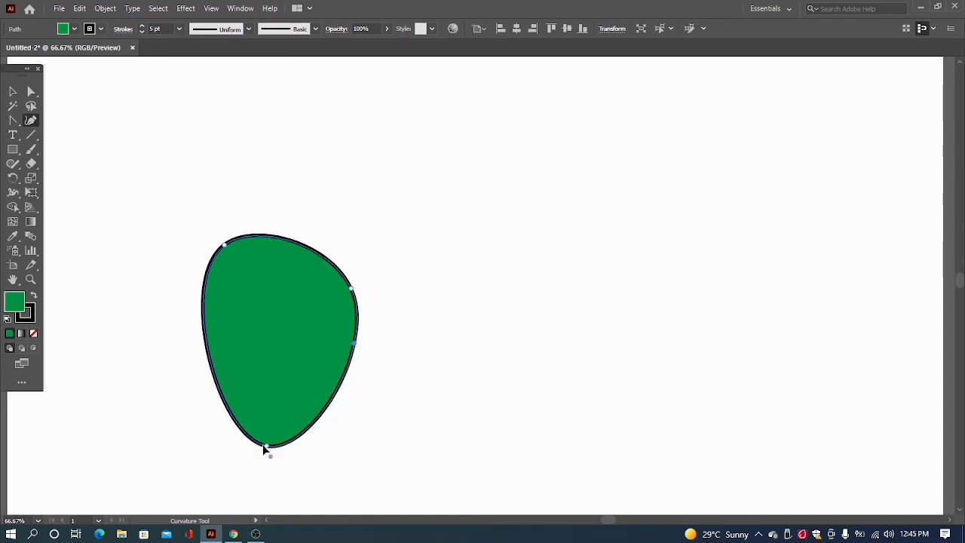
left_click_drag(264, 448, 269, 361)
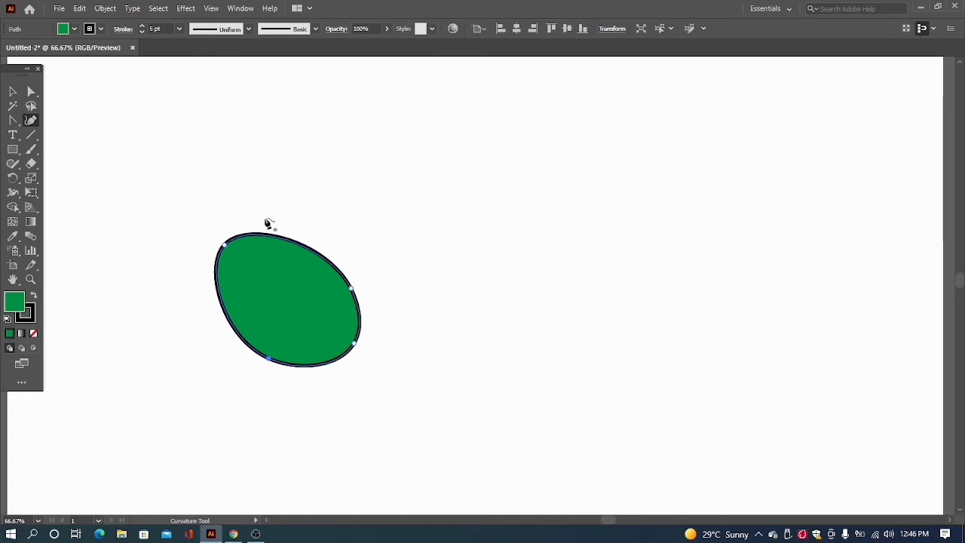
left_click_drag(224, 248, 270, 270)
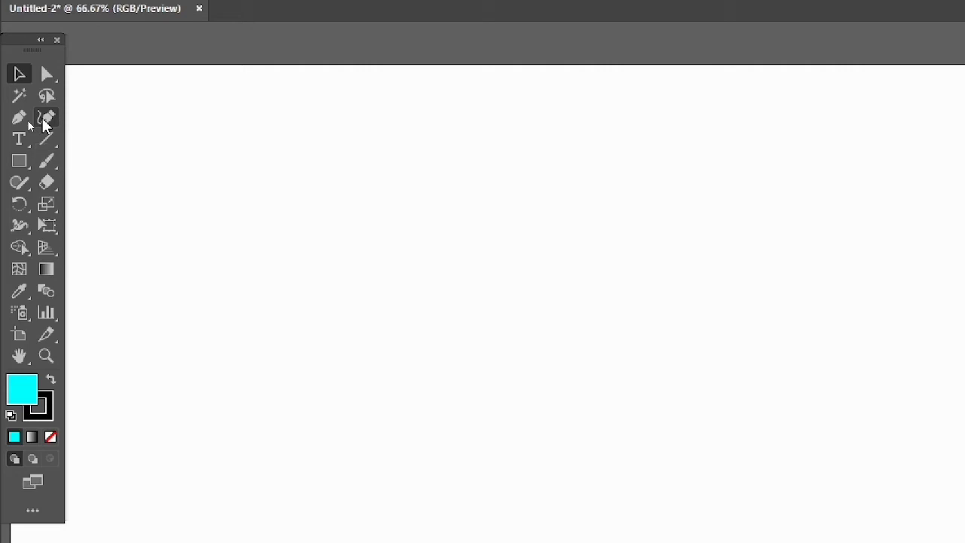
Step: Create a 300 px by 300 px cyan square near the middle of the empty artboard
left_click(45, 118)
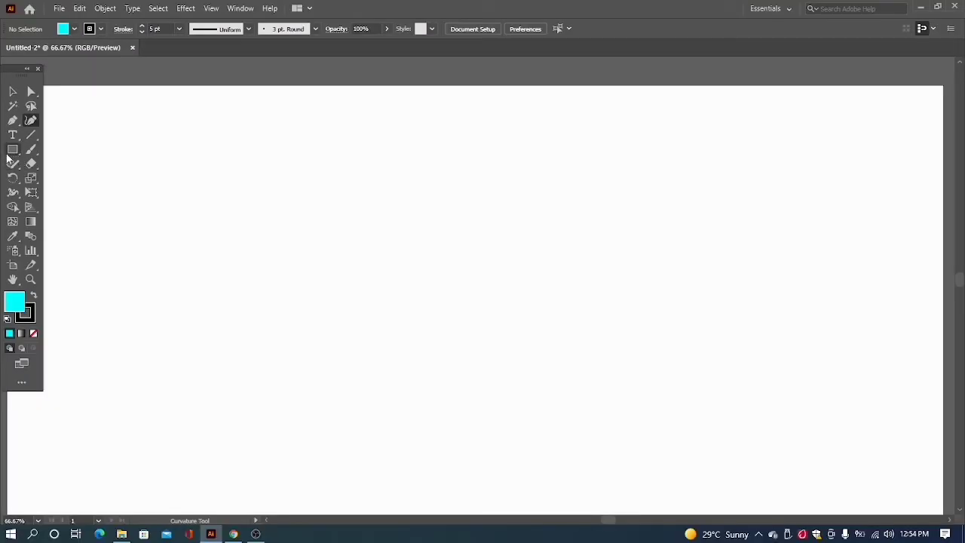
left_click(12, 153)
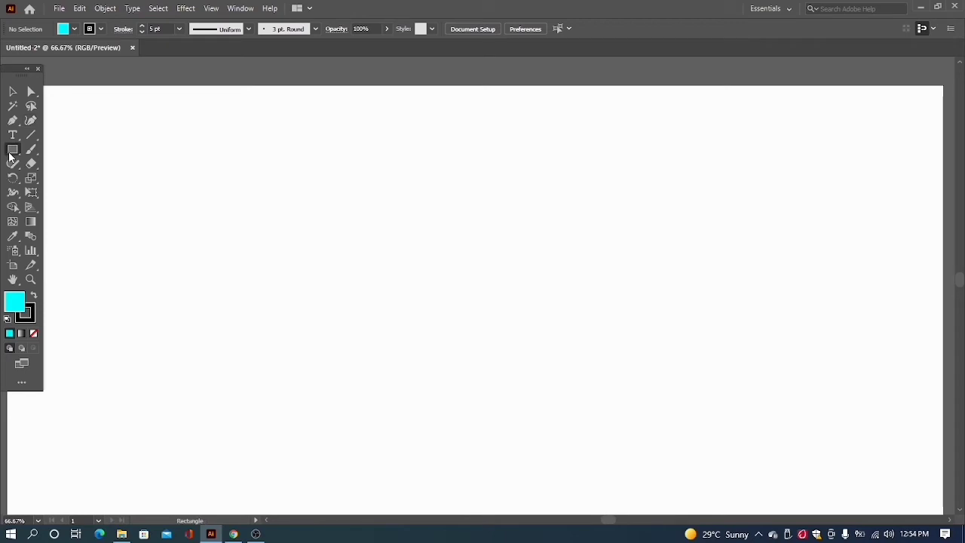
left_click(315, 232)
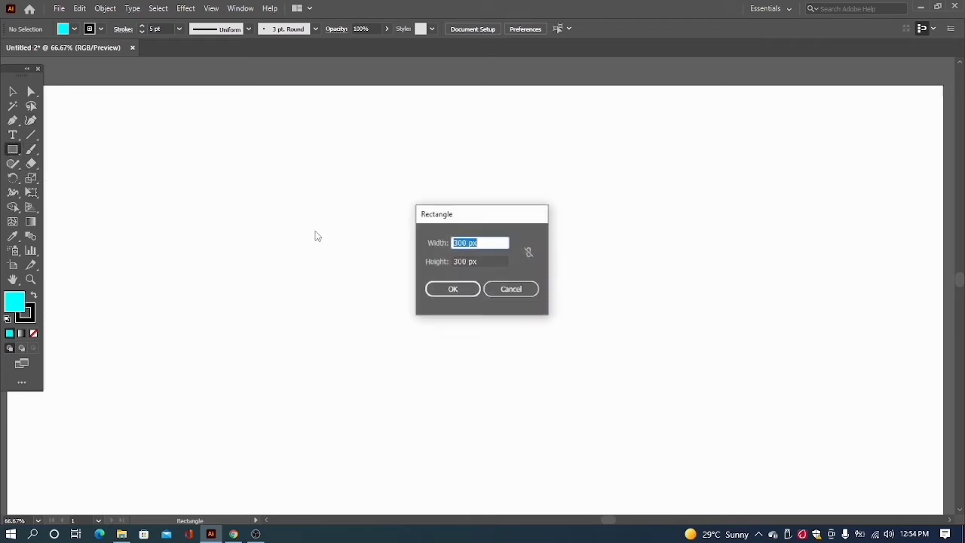
left_click(453, 291)
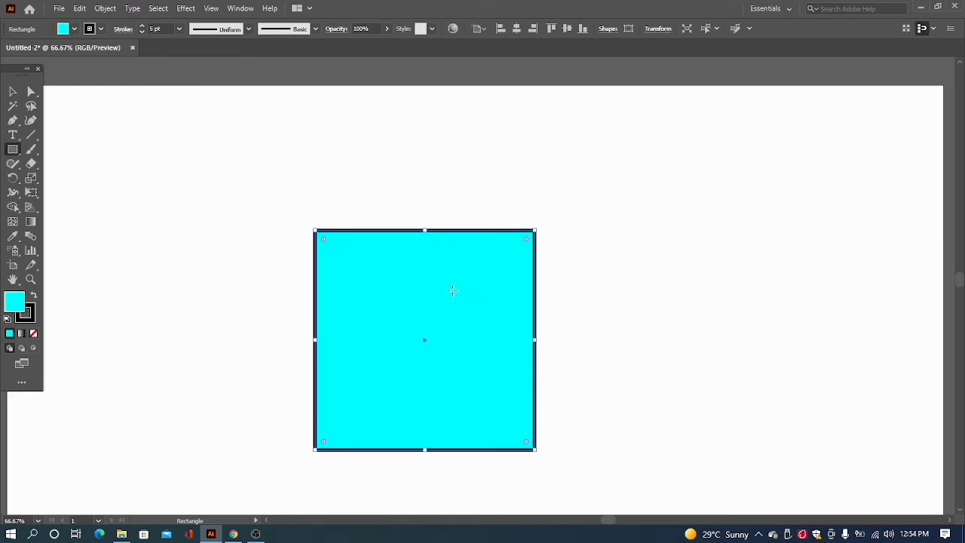
Step: Rotate the cyan square by 45° to make a diamond
right_click(438, 299)
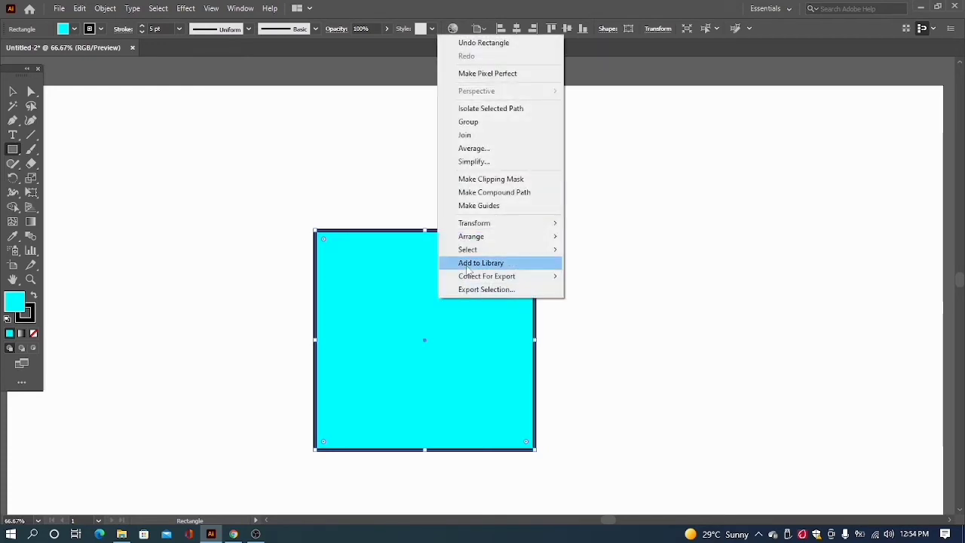
mouse_move(479, 226)
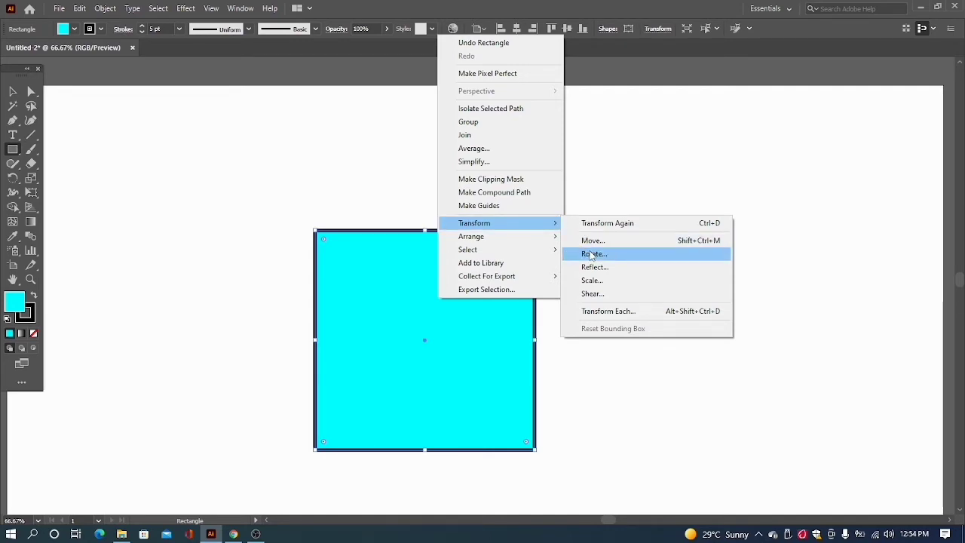
left_click(622, 257)
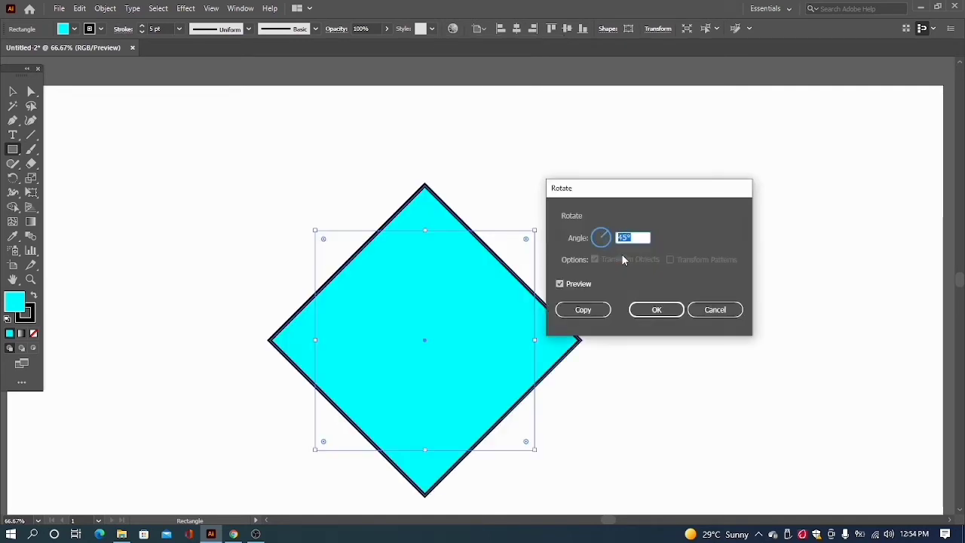
left_click(643, 235)
left_click(653, 311)
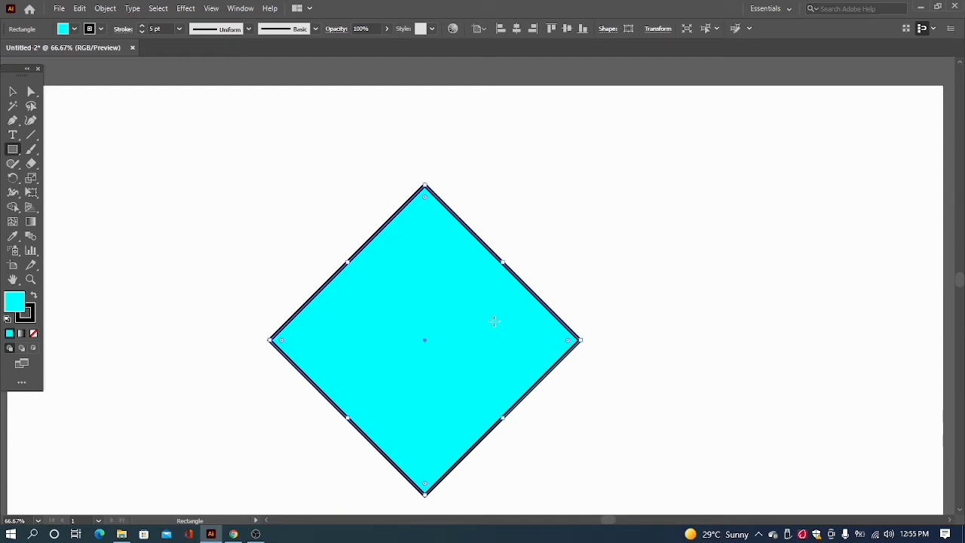
Step: Bend all four edges of the diamond to its center point with the Curvature tool, forming a four-petal flower
left_click(32, 123)
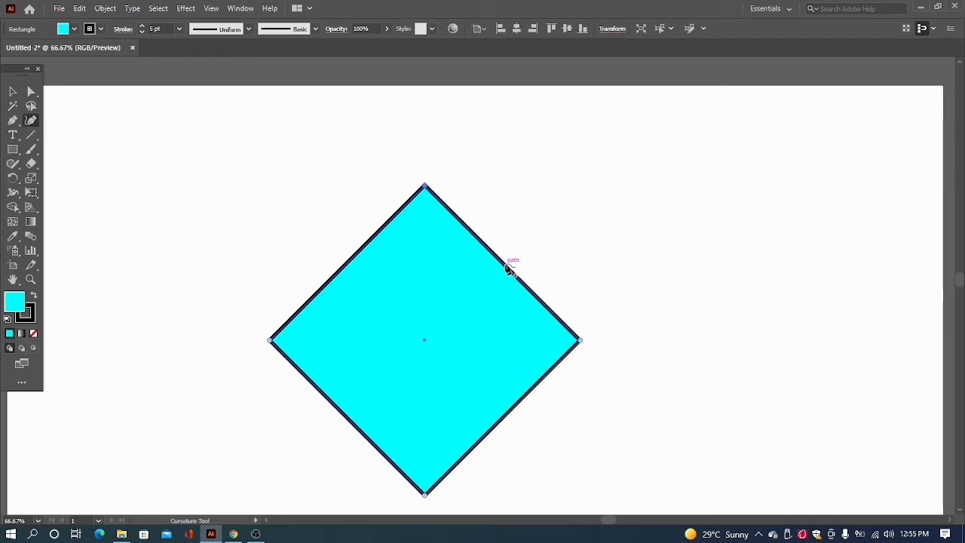
left_click_drag(505, 270, 429, 344)
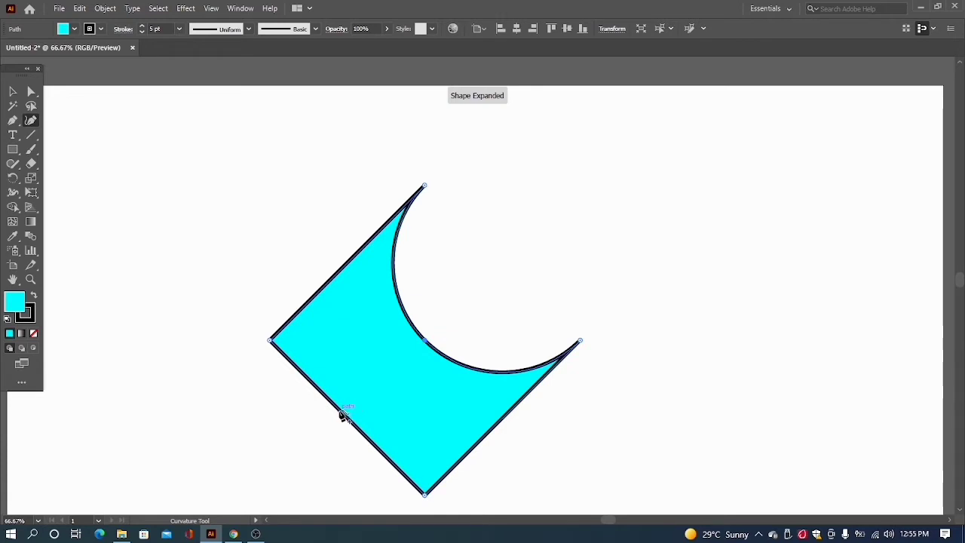
left_click_drag(343, 415, 427, 344)
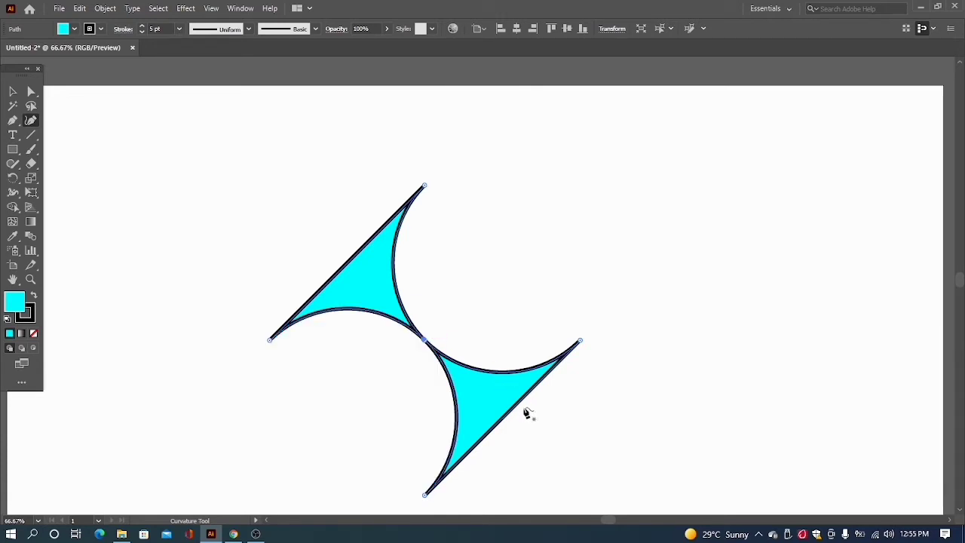
left_click_drag(510, 420, 428, 346)
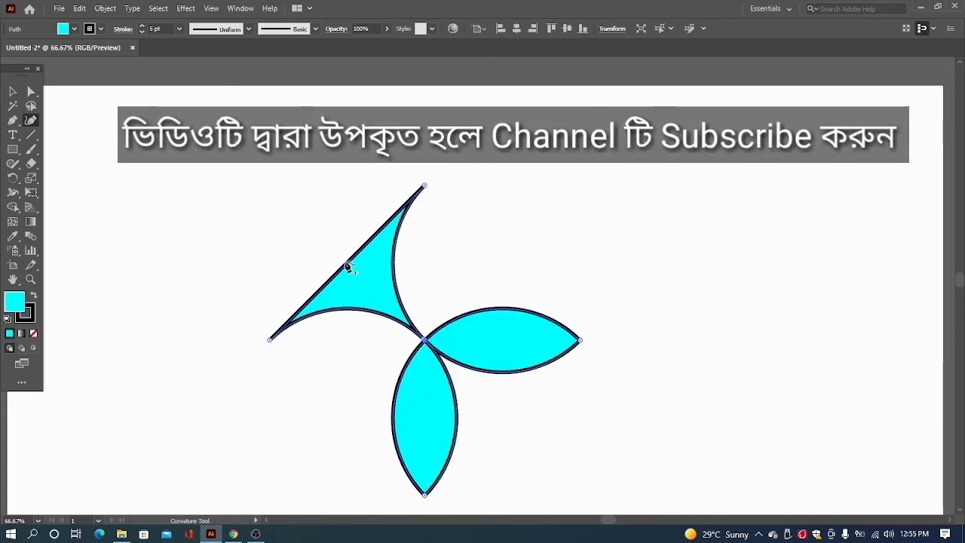
left_click_drag(353, 261, 427, 345)
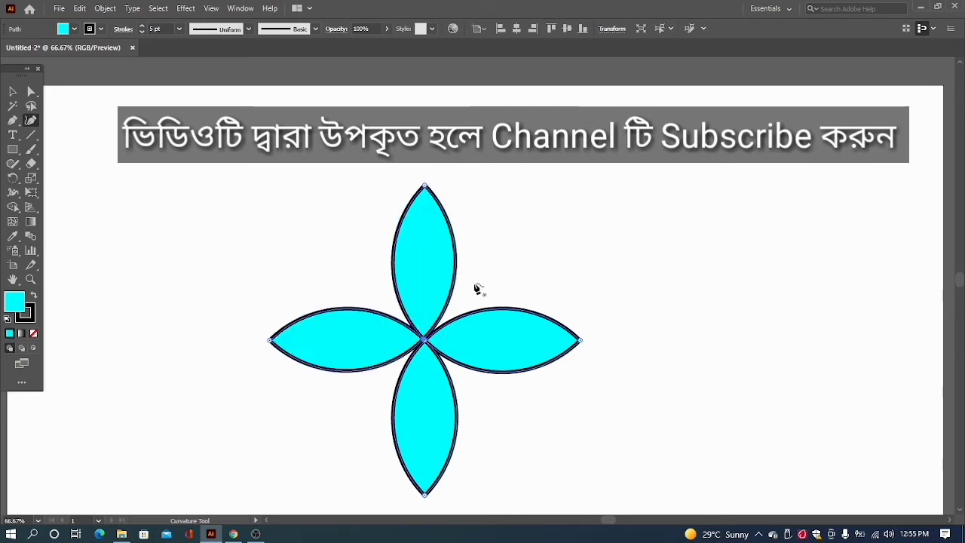
scroll(503, 349, "down", 1)
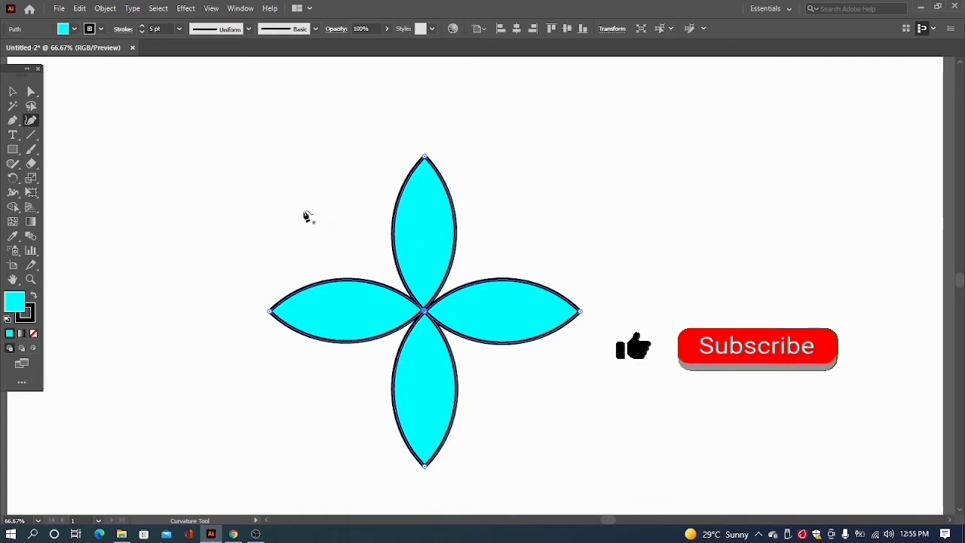
left_click(10, 92)
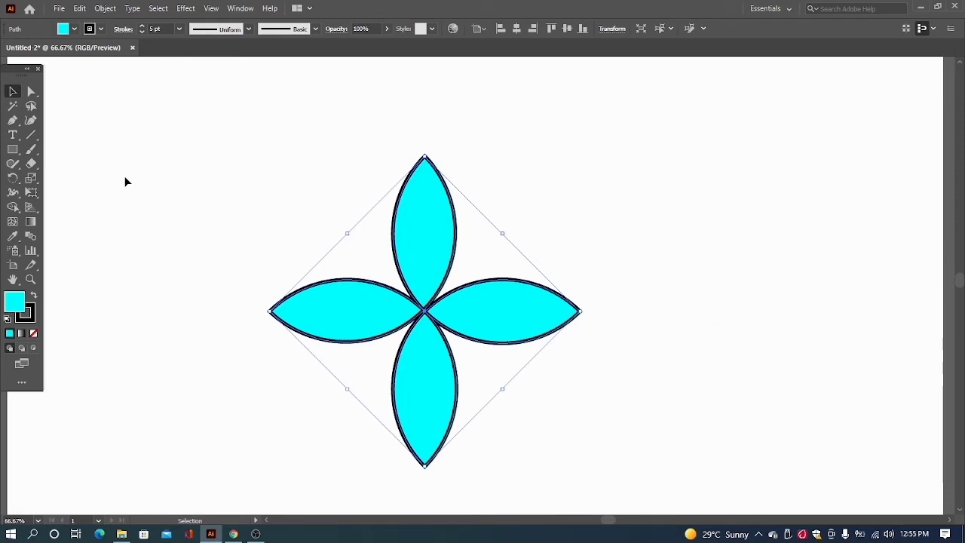
Step: Switch to Chrome, copy the Twitter PNG logo from the Google image results, and paste it into the Illustrator document
key("alt+Tab")
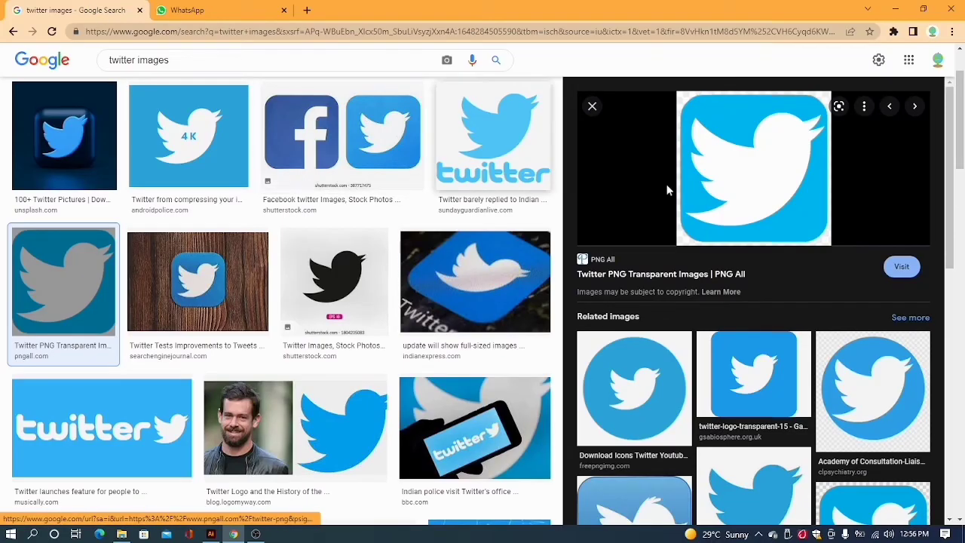
right_click(771, 197)
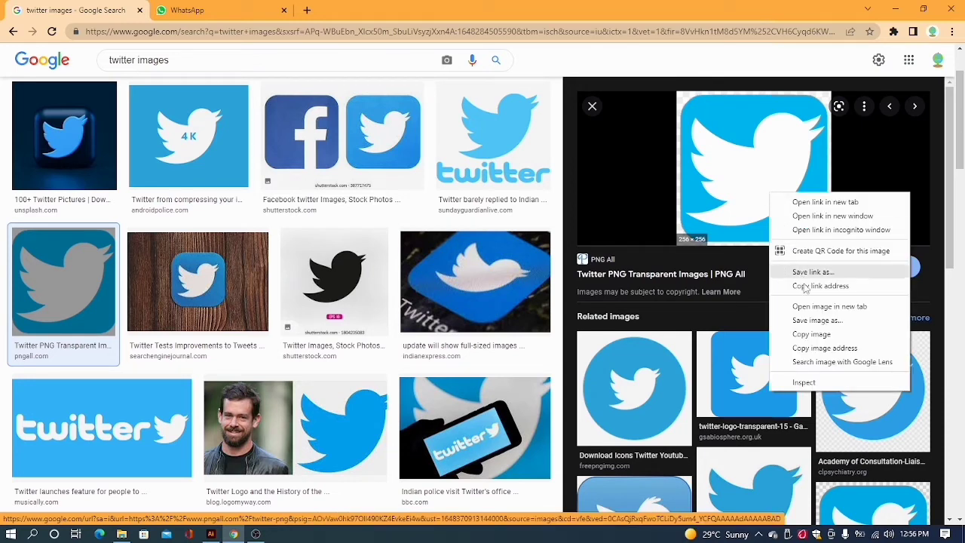
left_click(815, 334)
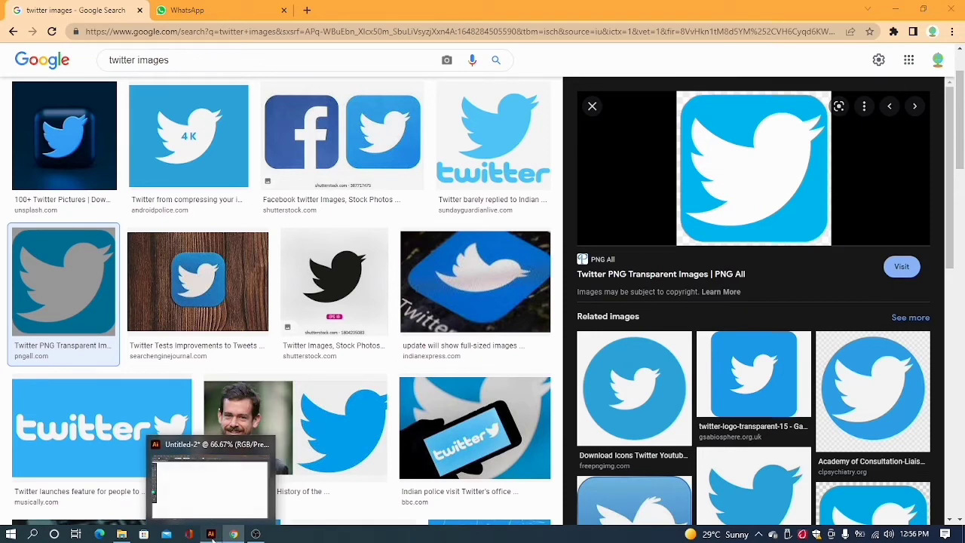
left_click(211, 533)
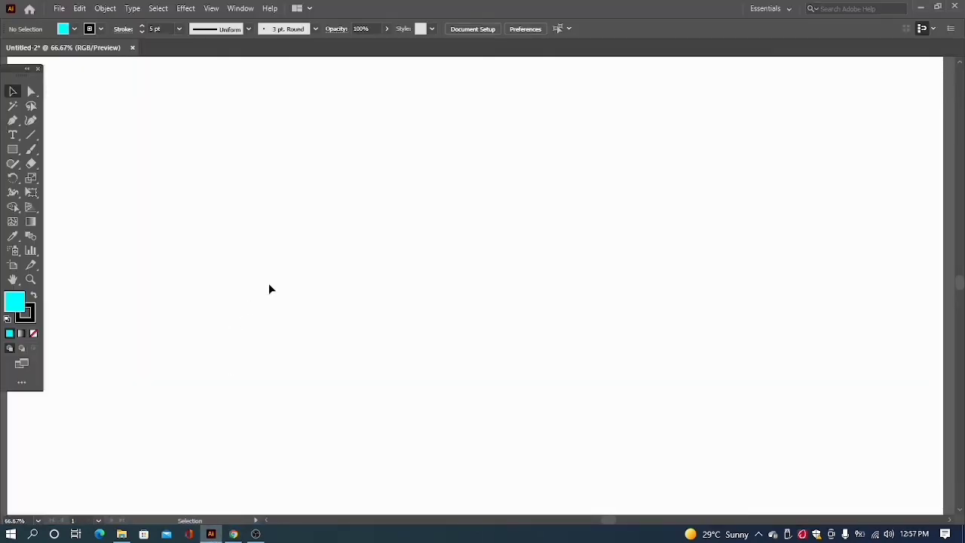
key("ctrl")
key("ctrl+v")
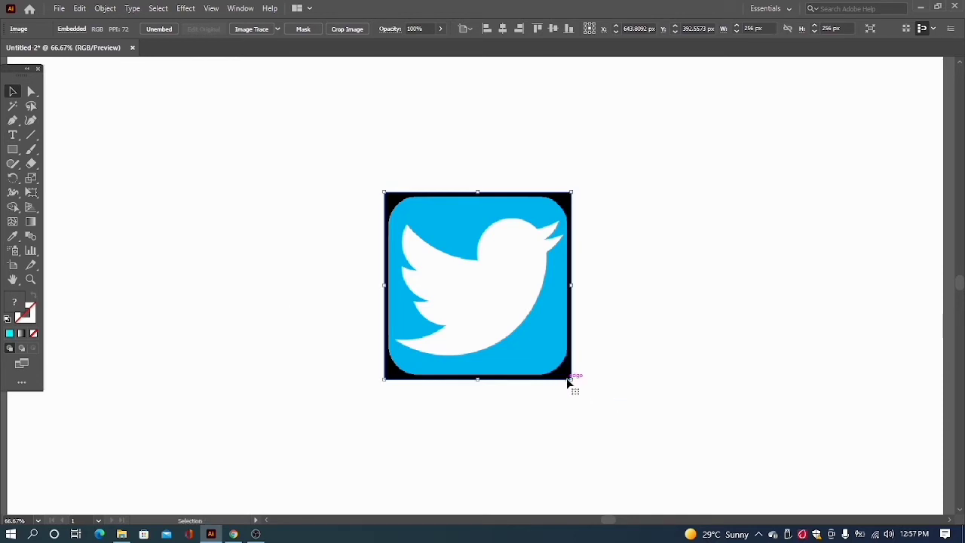
Step: Enlarge the pasted Twitter logo image proportionally to about 421 px by 421 px
left_click_drag(572, 377, 693, 479)
key("shift")
key("shift")
key("alt")
key("alt")
key("shift")
key("alt")
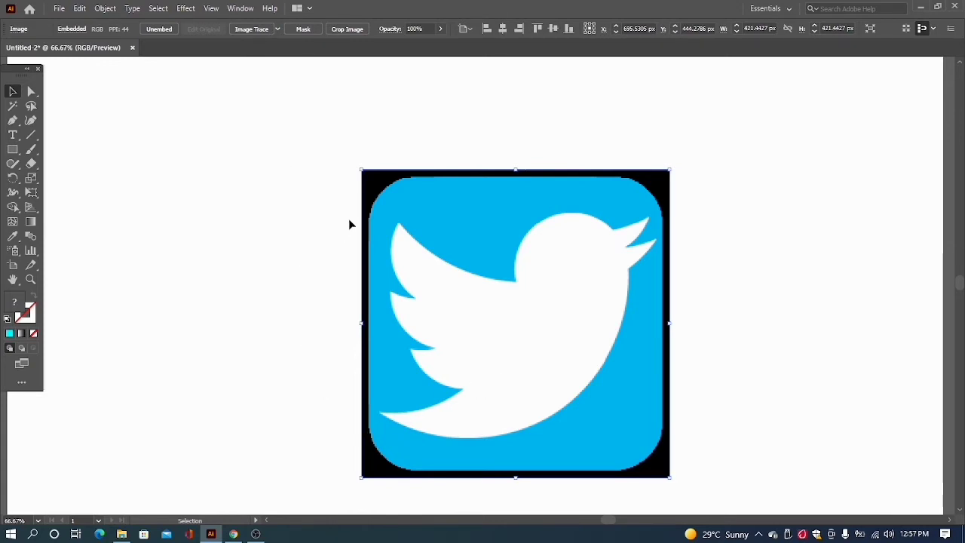
Step: Enlarge the Twitter logo image proportionally to about 511 px by 511 px and move it up and to the left on the artboard
left_click_drag(363, 169, 321, 138)
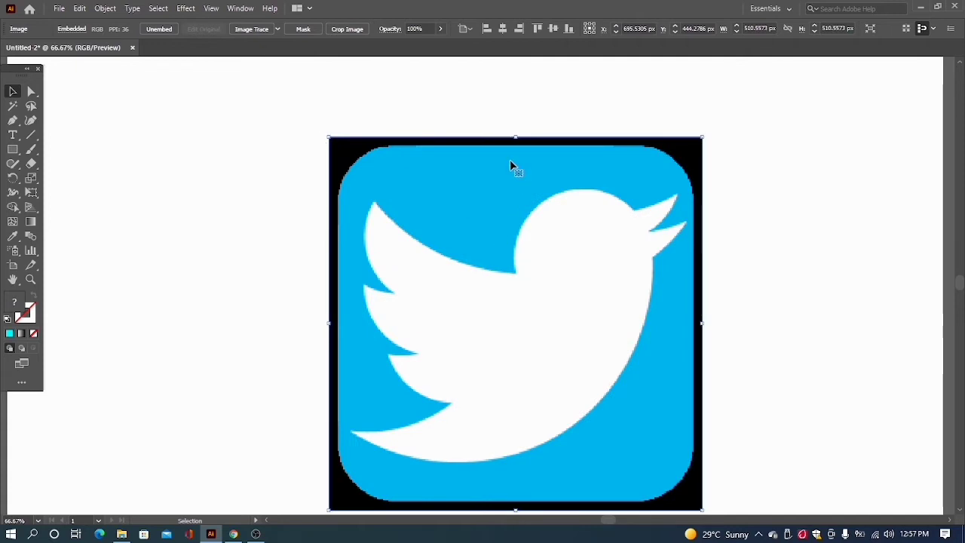
left_click_drag(479, 139, 412, 92)
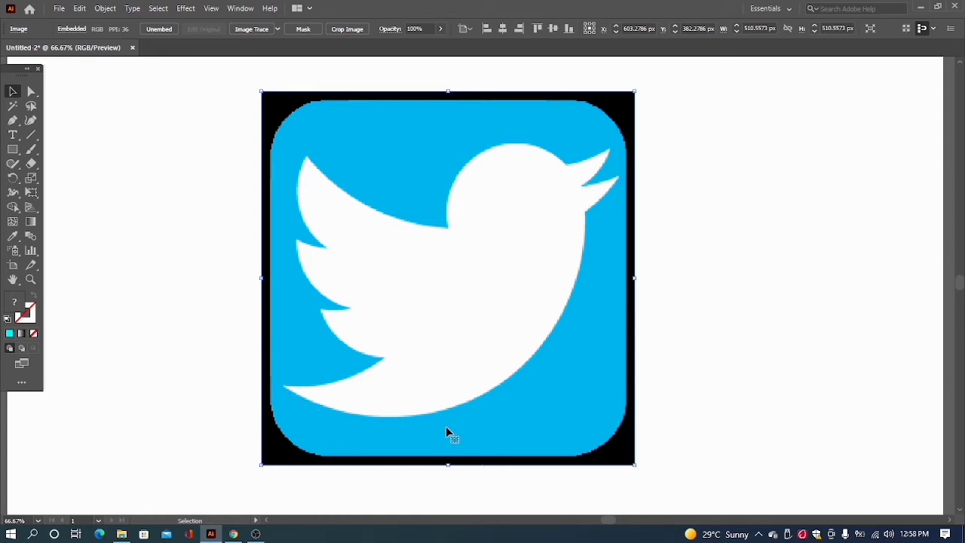
Step: Trace the bird's belly with the Curvature tool from the tail tip to the base of the lower beak, making that last point a corner
left_click(30, 120)
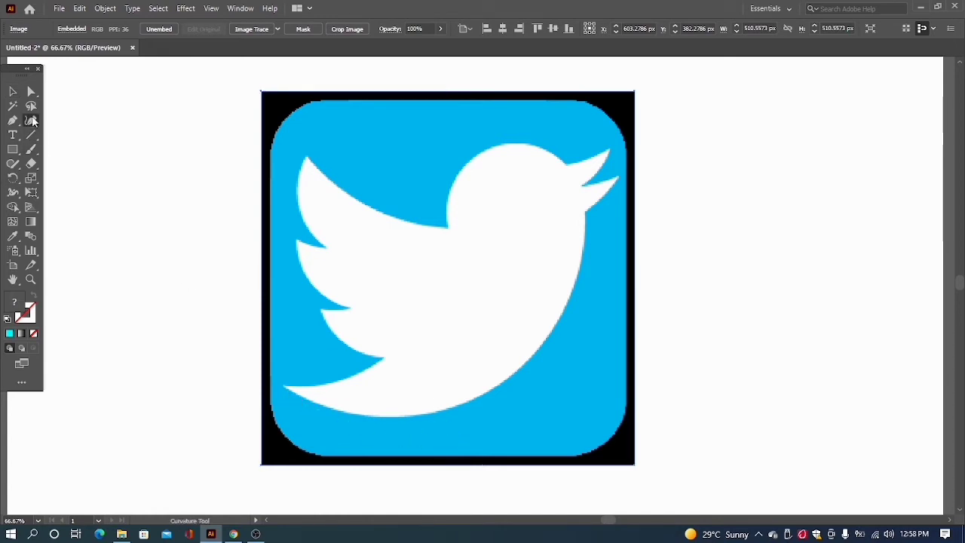
left_click(286, 390)
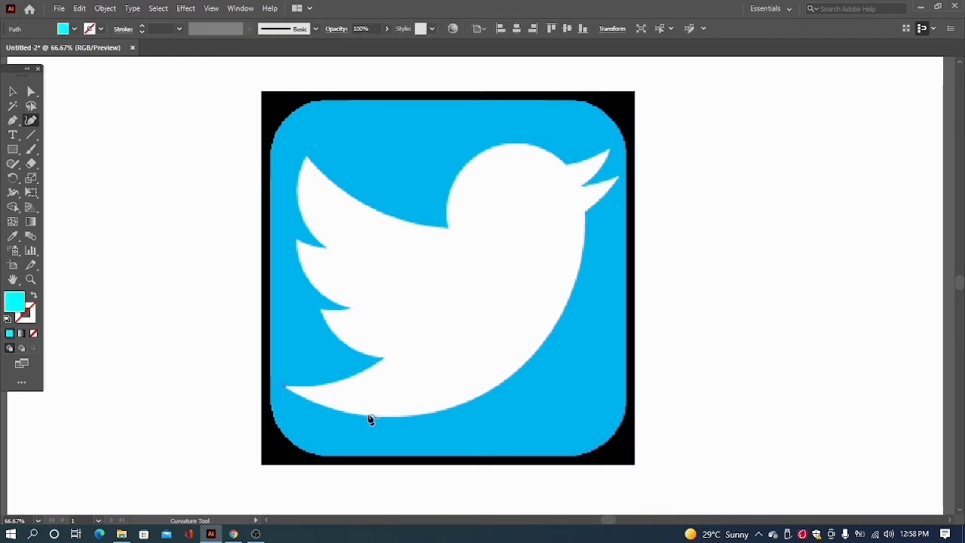
left_click(449, 409)
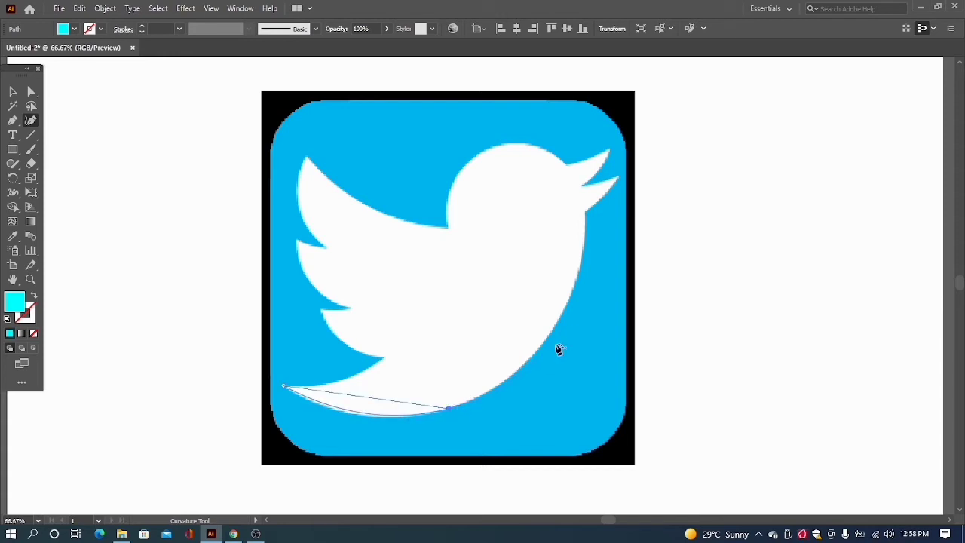
left_click(575, 283)
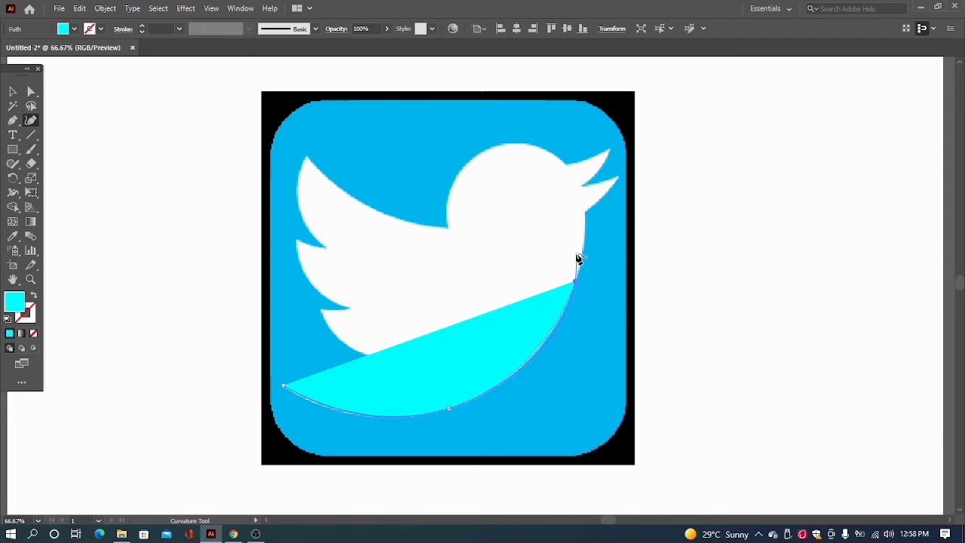
left_click(583, 211)
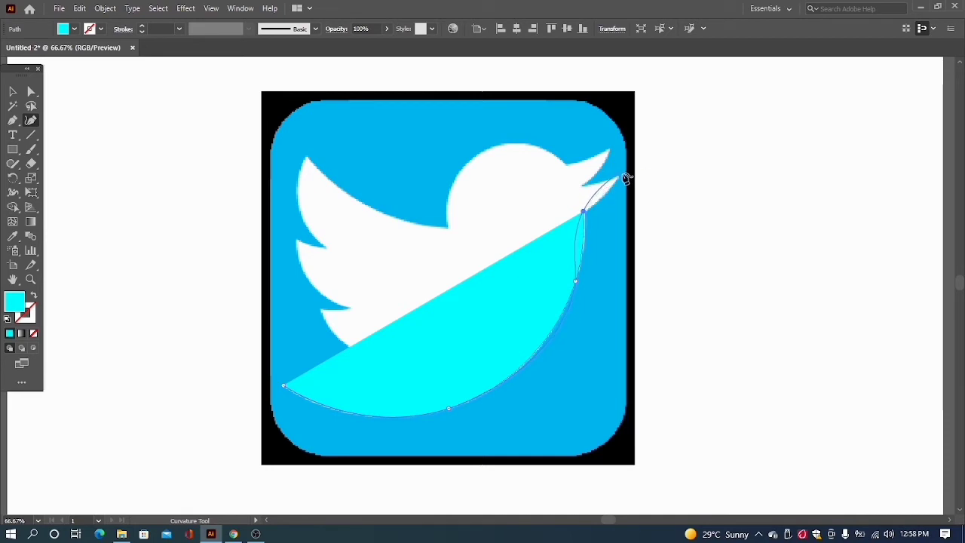
double_click(583, 212)
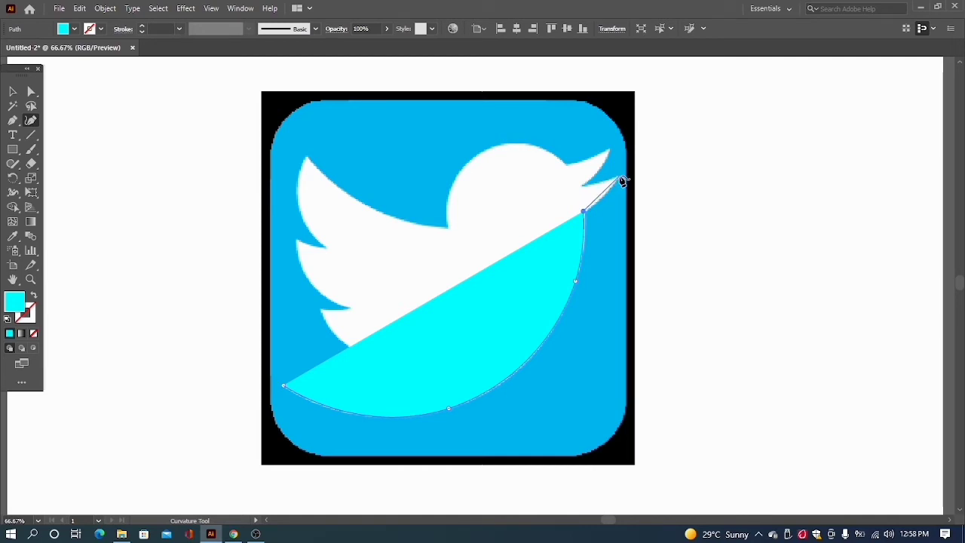
Step: Continue the trace with corner points around both beak halves to where the upper beak meets the head
left_click(622, 180)
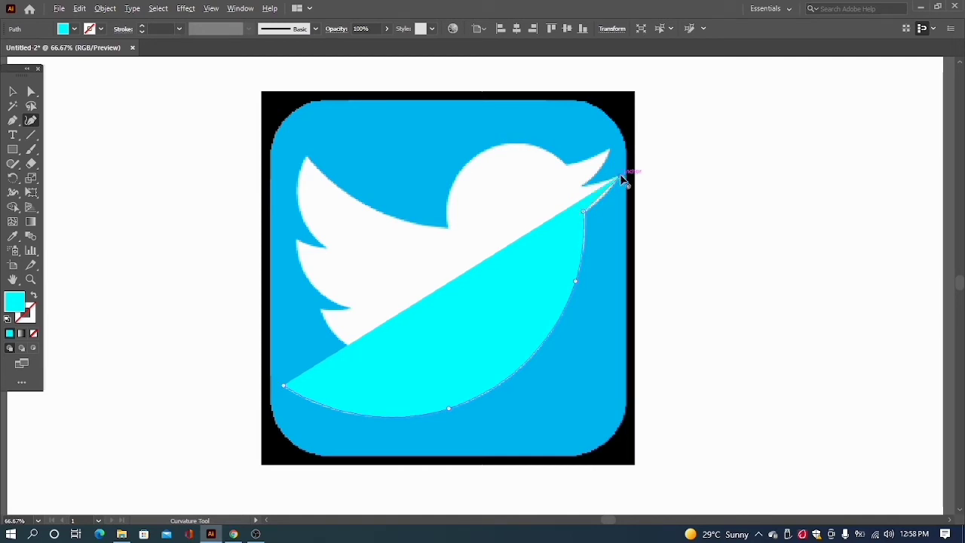
left_click(585, 191)
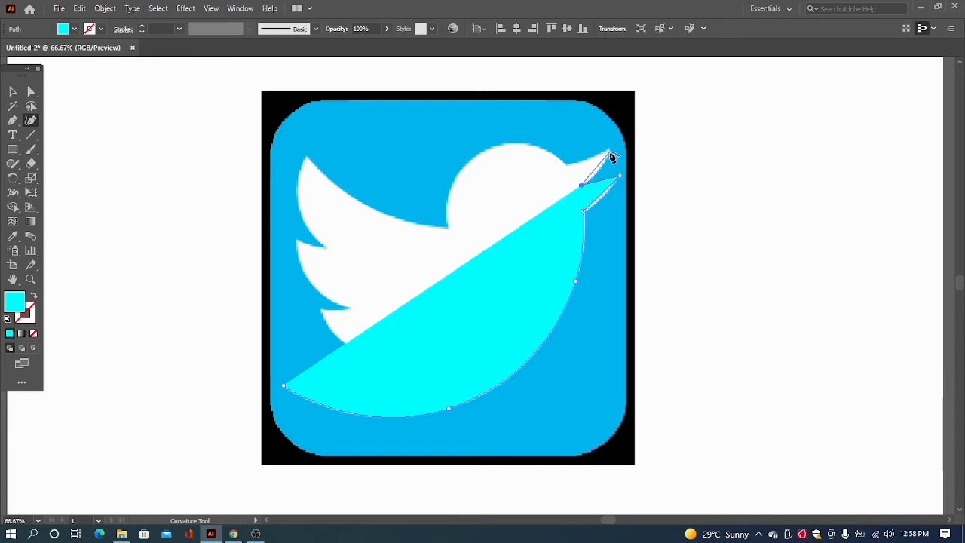
left_click(611, 151)
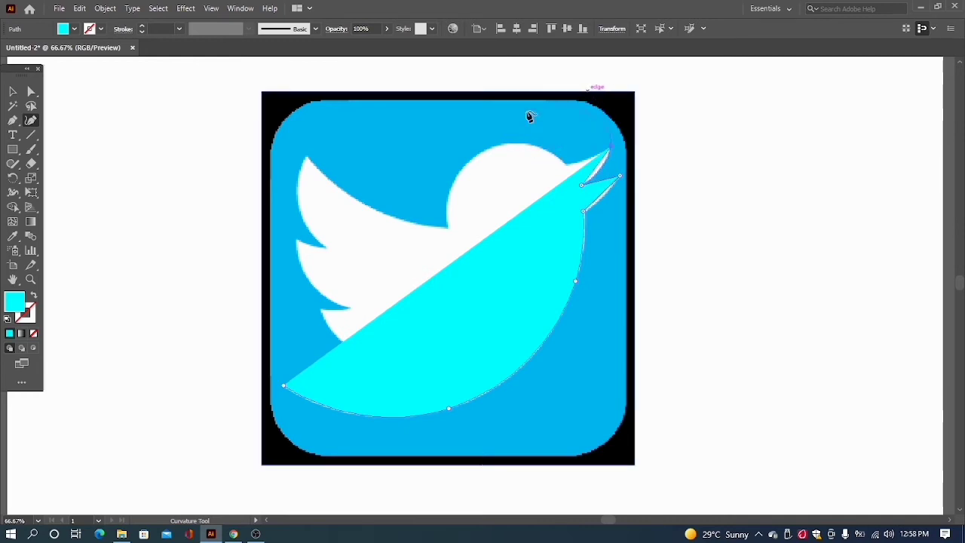
double_click(610, 145)
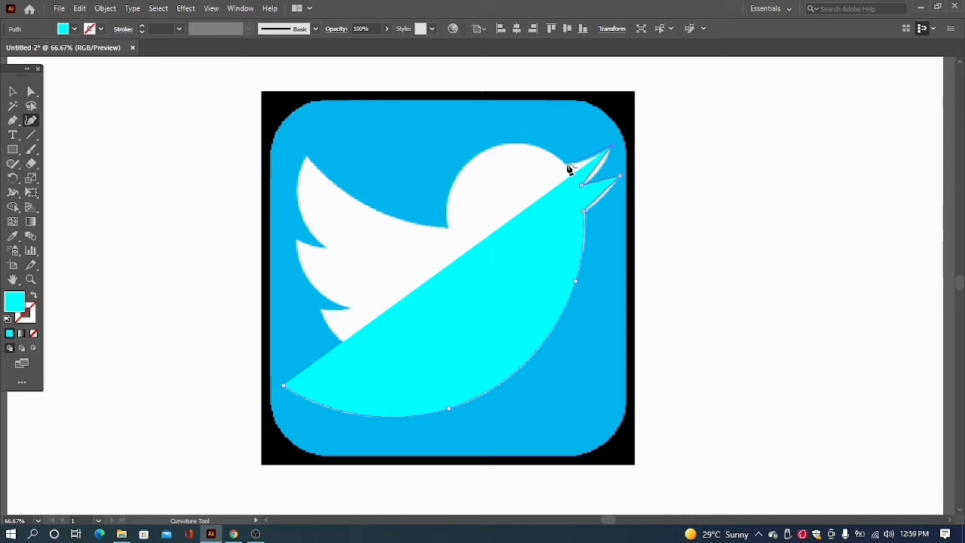
left_click(567, 165)
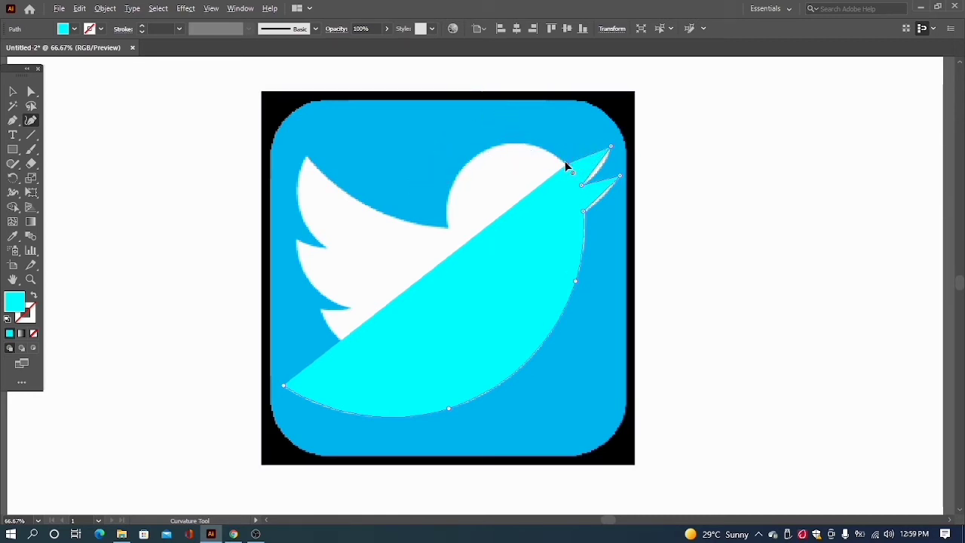
Step: Add a curve point on top of the bird's head and lower the traced path's opacity to 15%
left_click(491, 147)
left_click(387, 29)
left_click_drag(386, 43, 347, 43)
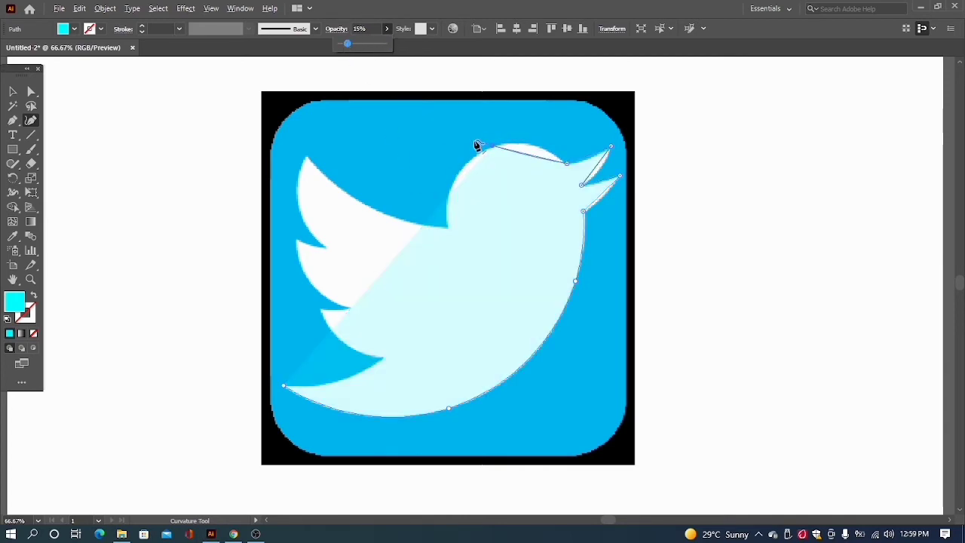
Step: Extend the trace down the back of the head and along the wing's upper edge to the wing tip
left_click(447, 228)
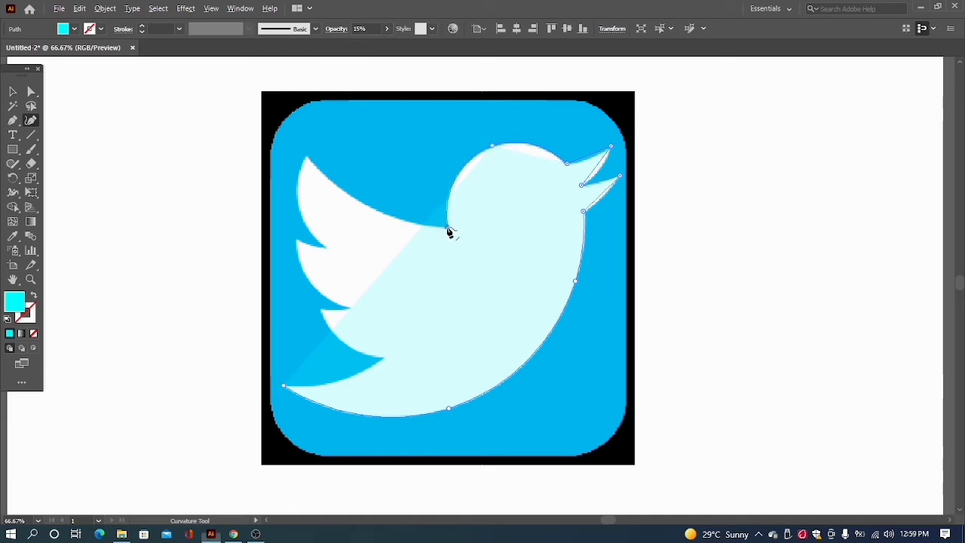
left_click(352, 197)
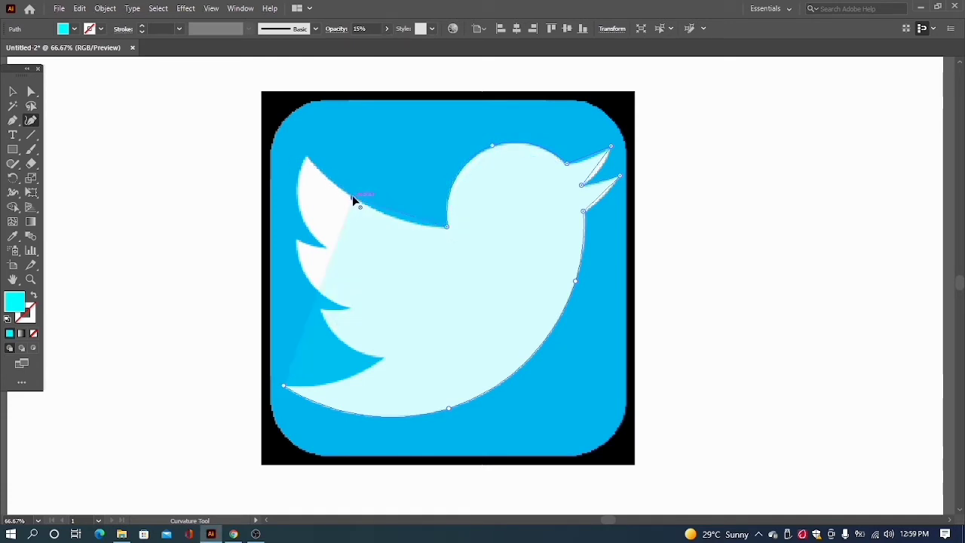
left_click(308, 160)
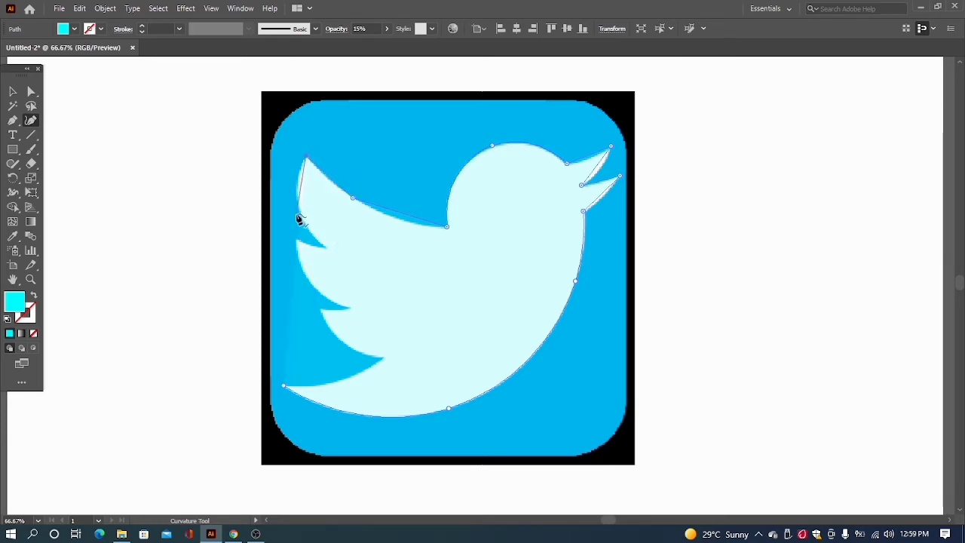
Step: Trace the three wing feathers down to the tail notch and close the path at the tail tip
left_click(324, 248)
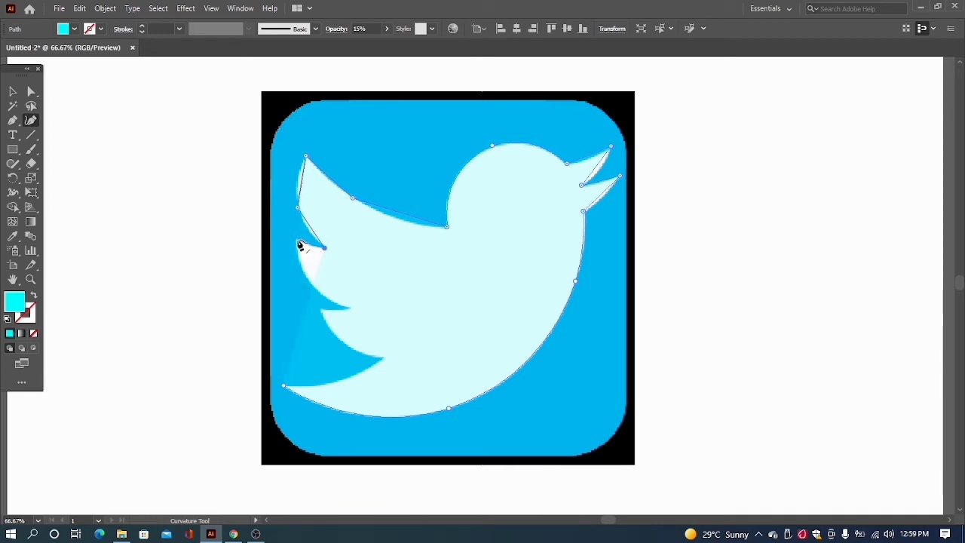
left_click(296, 242)
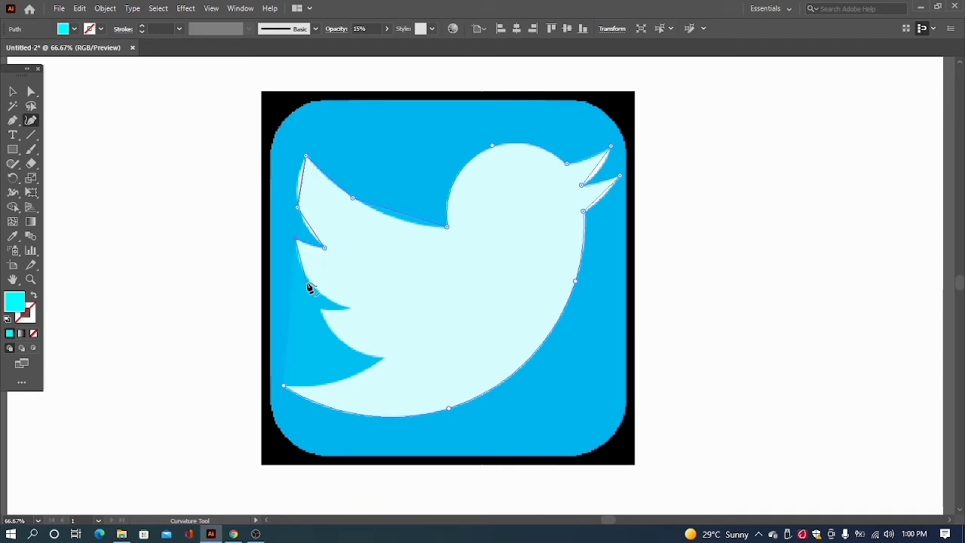
left_click(324, 296)
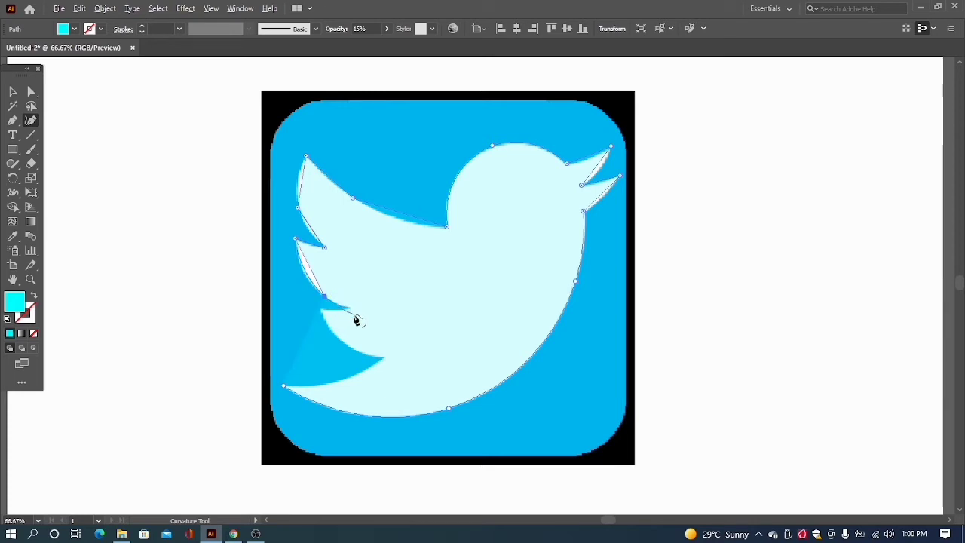
left_click(349, 308)
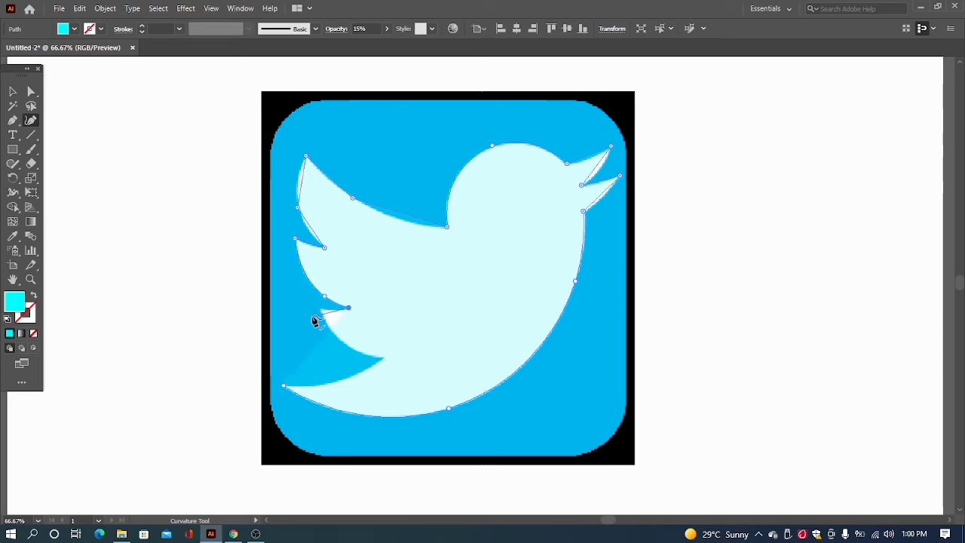
left_click(320, 309)
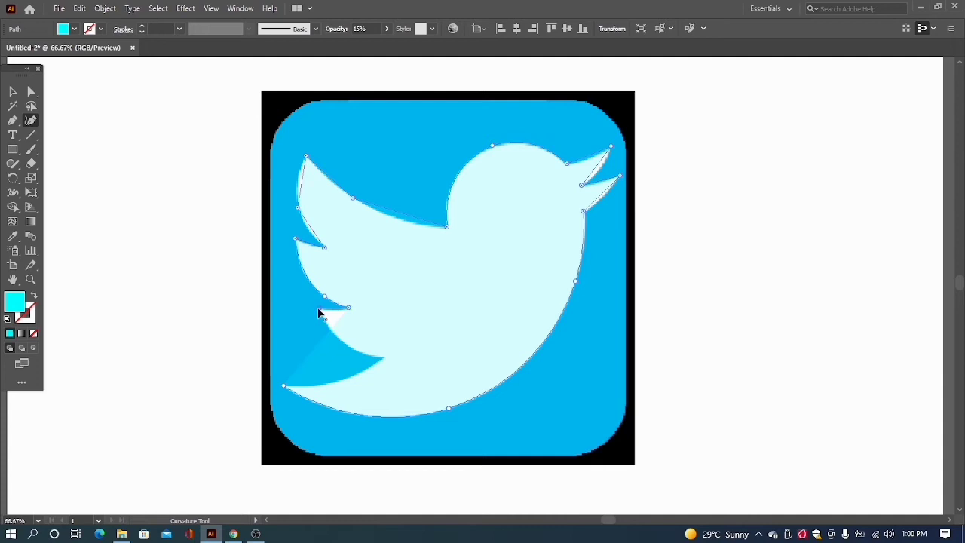
left_click(344, 343)
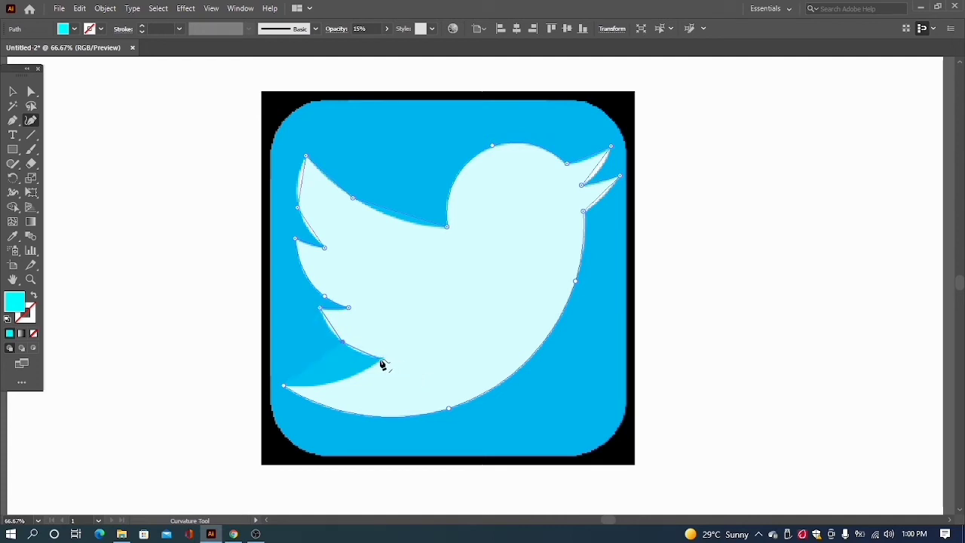
left_click(291, 394)
Step: Bend the straight segments on the wing's upper edge and top feather outward to match the logo's curves
key("ctrl+plus")
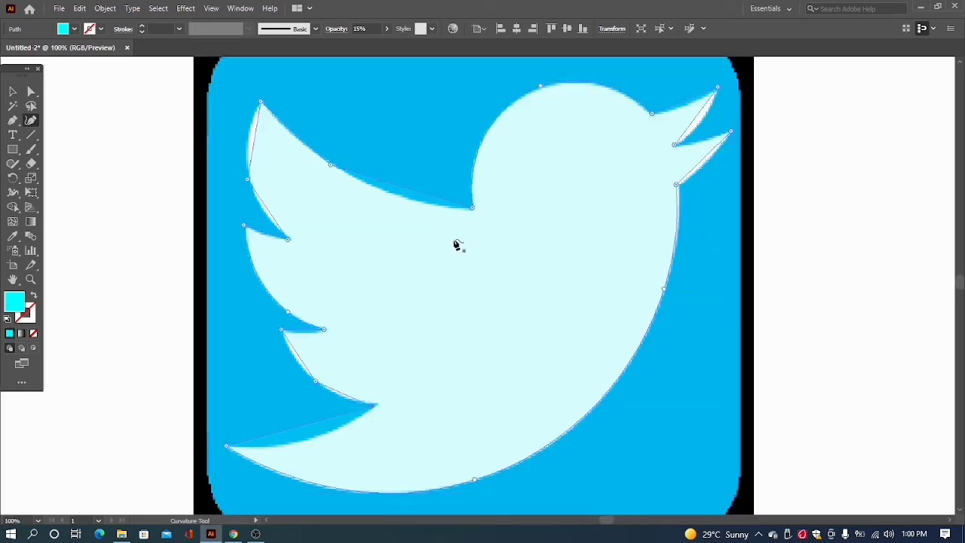
left_click(396, 199)
left_click_drag(401, 200, 403, 197)
left_click(255, 139)
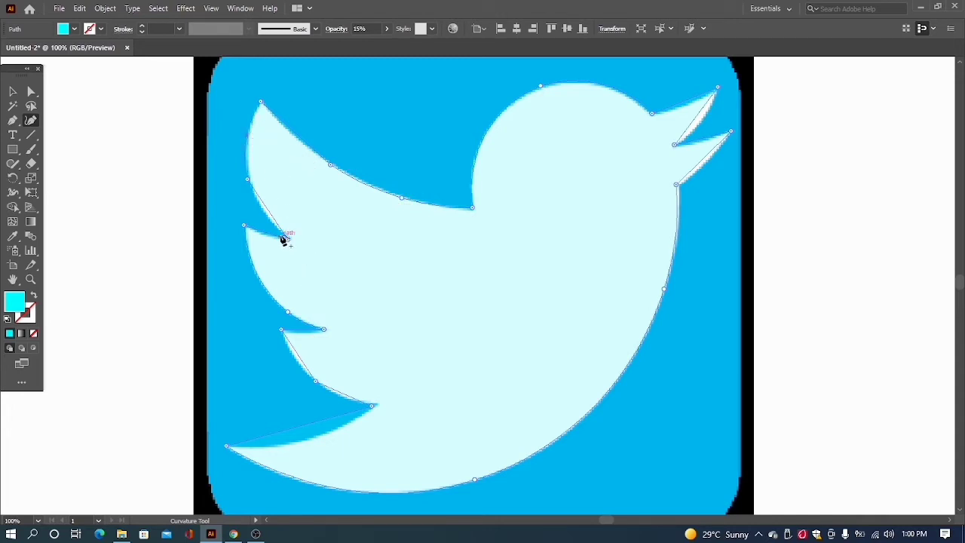
left_click(267, 212)
left_click(288, 311)
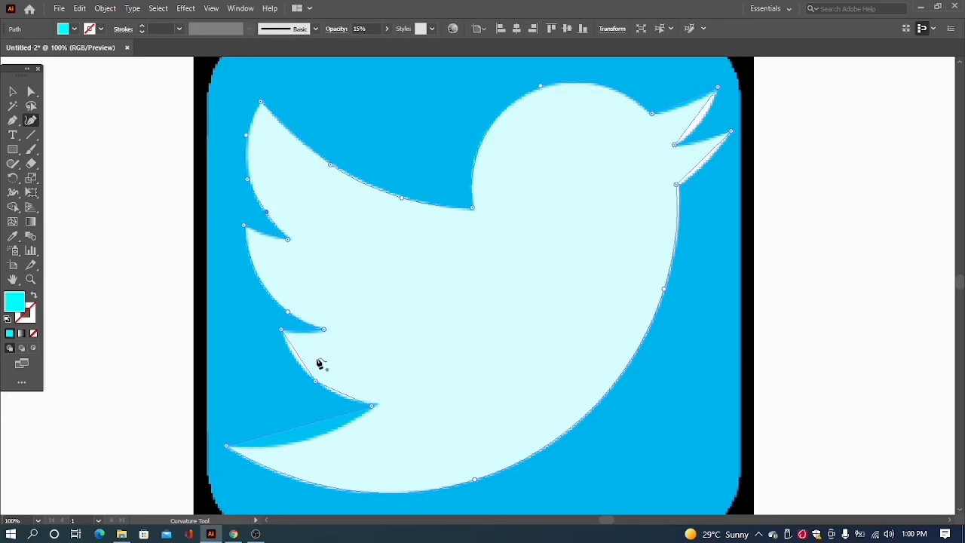
Step: Bend the straight segments of the tail, lowest feather and both beak halves to match the logo outline
left_click(309, 442)
left_click(296, 357)
left_click_drag(700, 162, 703, 167)
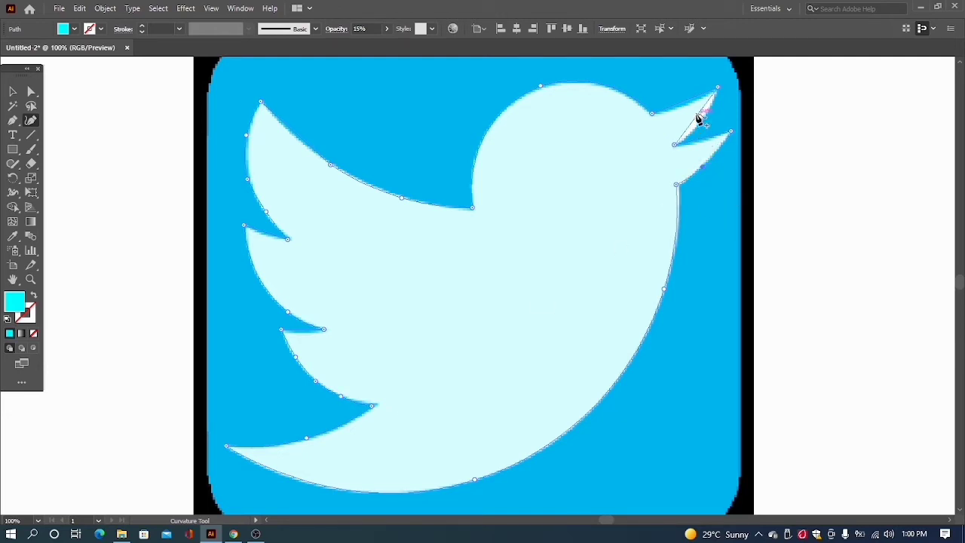
left_click_drag(695, 118, 701, 118)
Step: Move the traced bird off the logo and the image to the opposite side so the two sit side by side
key("v")
scroll(430, 347, "up", 1)
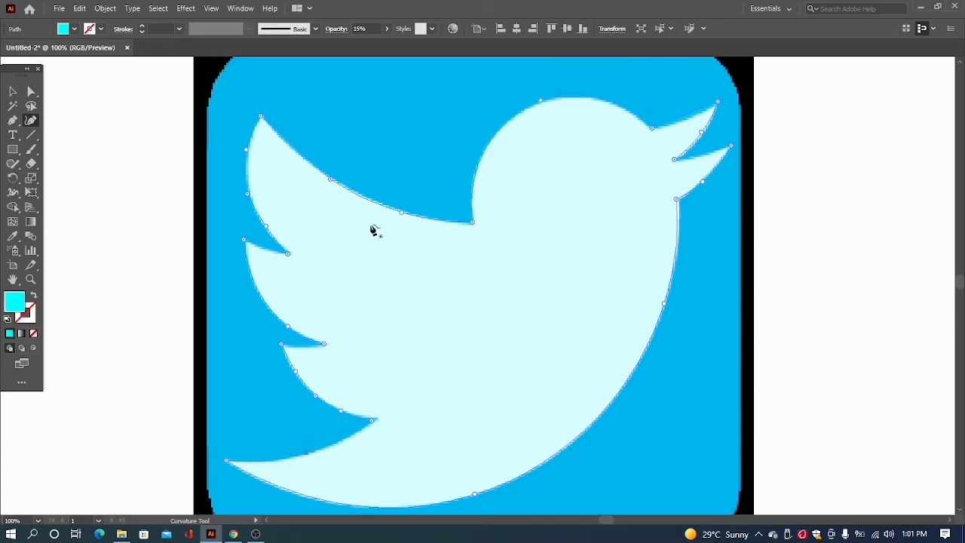
left_click(13, 91)
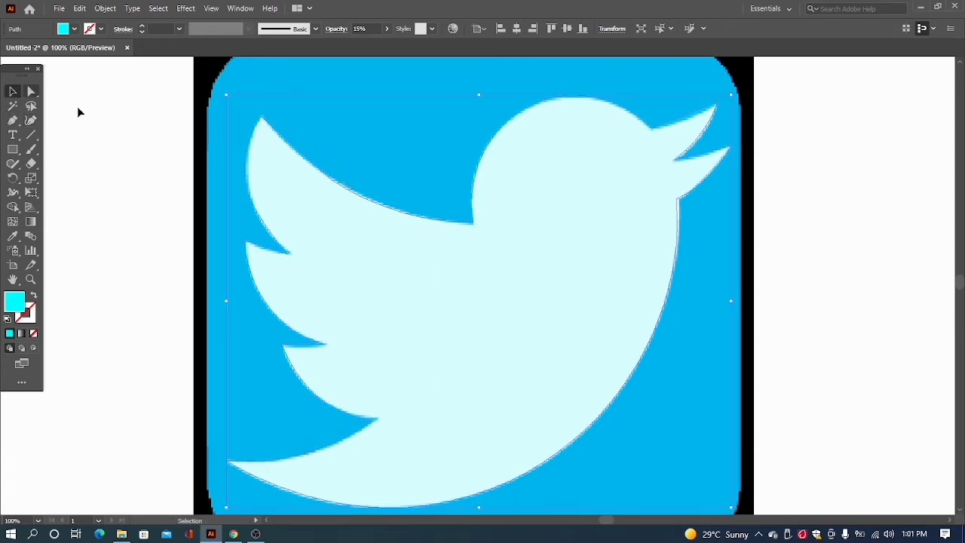
key("ctrl+minus")
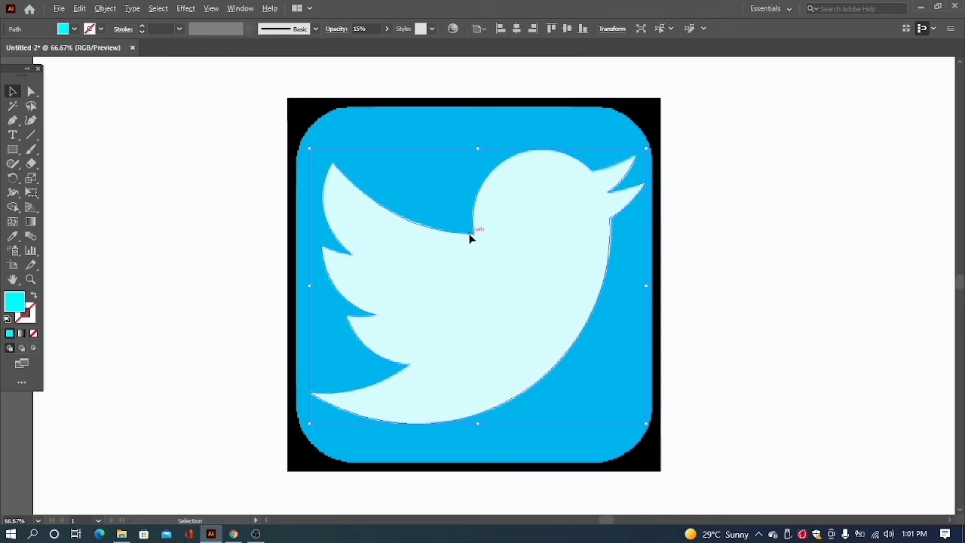
left_click_drag(469, 238, 827, 256)
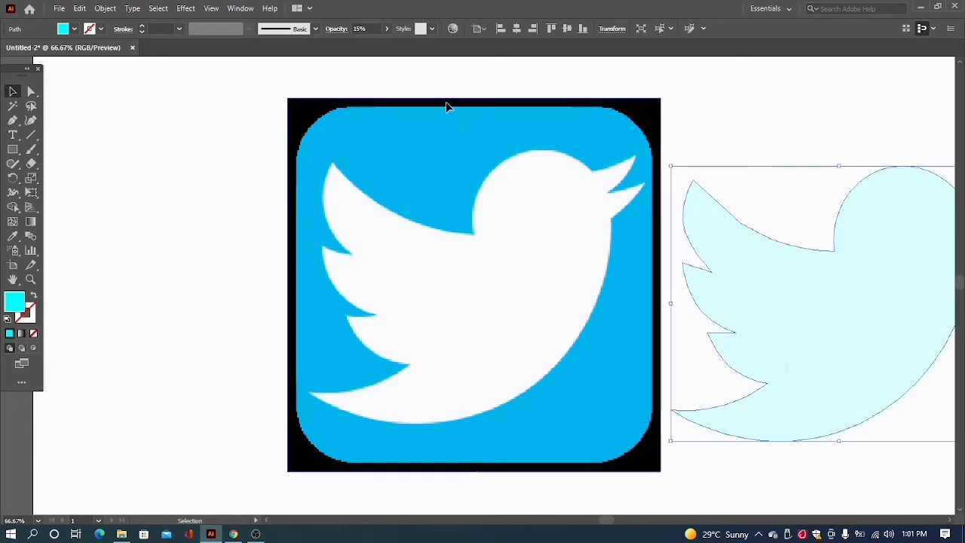
left_click_drag(448, 106, 272, 103)
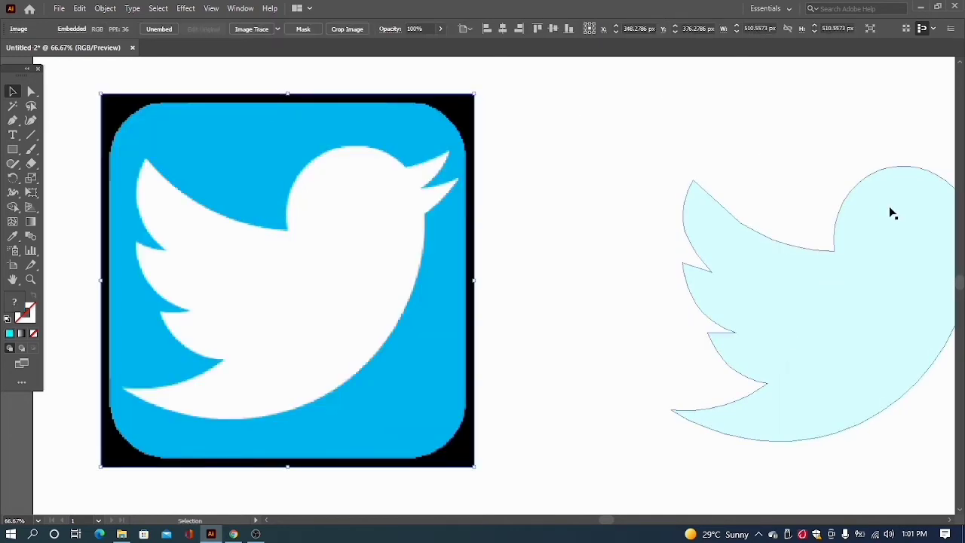
left_click_drag(889, 205, 764, 181)
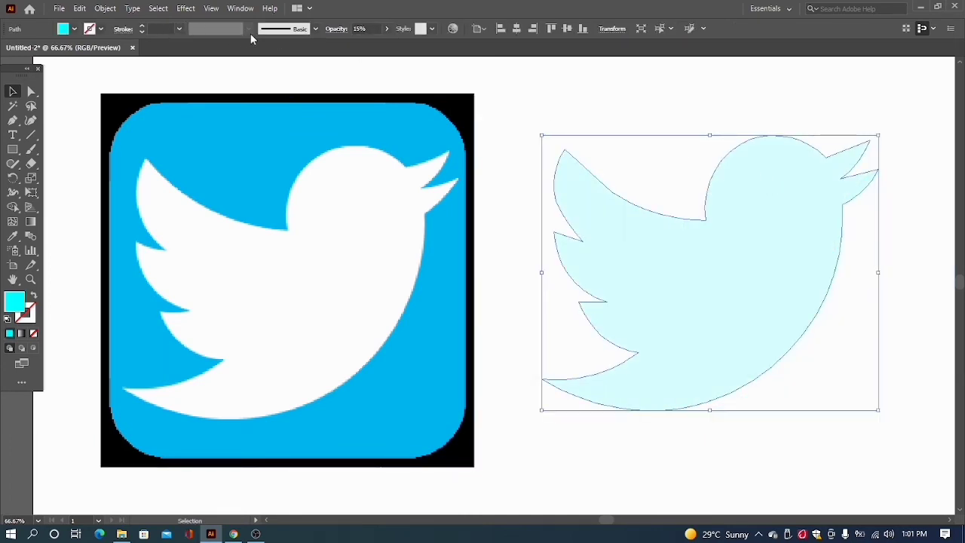
Step: Raise the traced bird's opacity to the maximum and deselect it
left_click(388, 29)
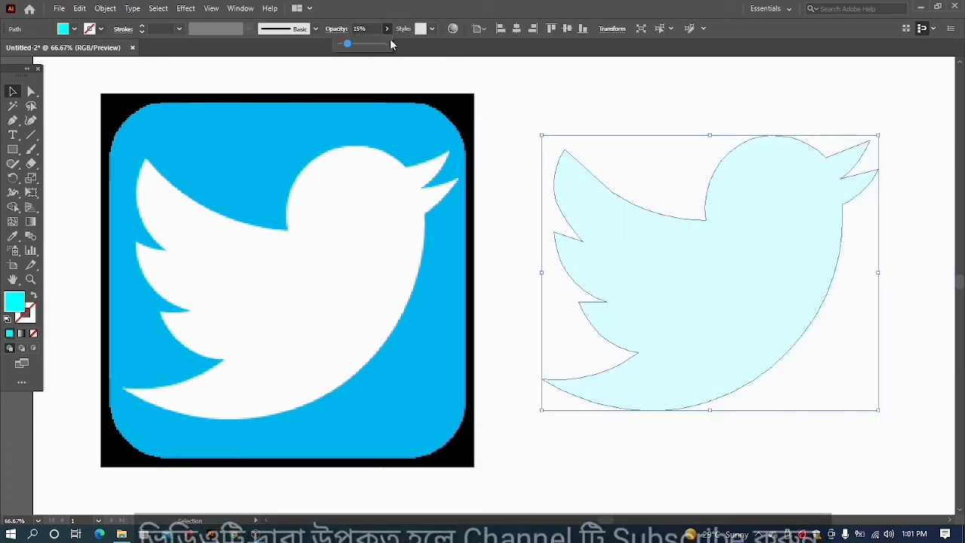
left_click(386, 42)
left_click(593, 436)
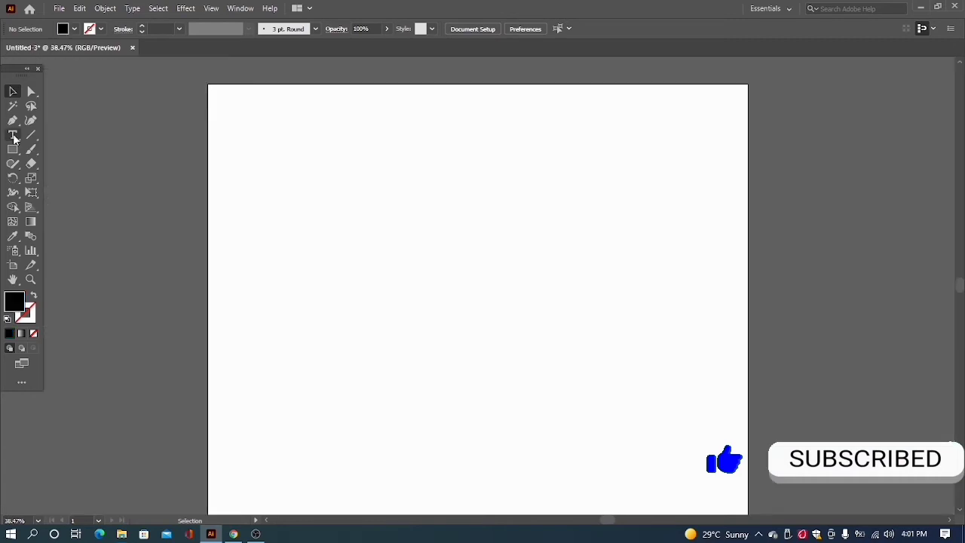
Step: Place three point-text objects with placeholder text near the top of the artboard using the Type Tool
left_click(13, 136)
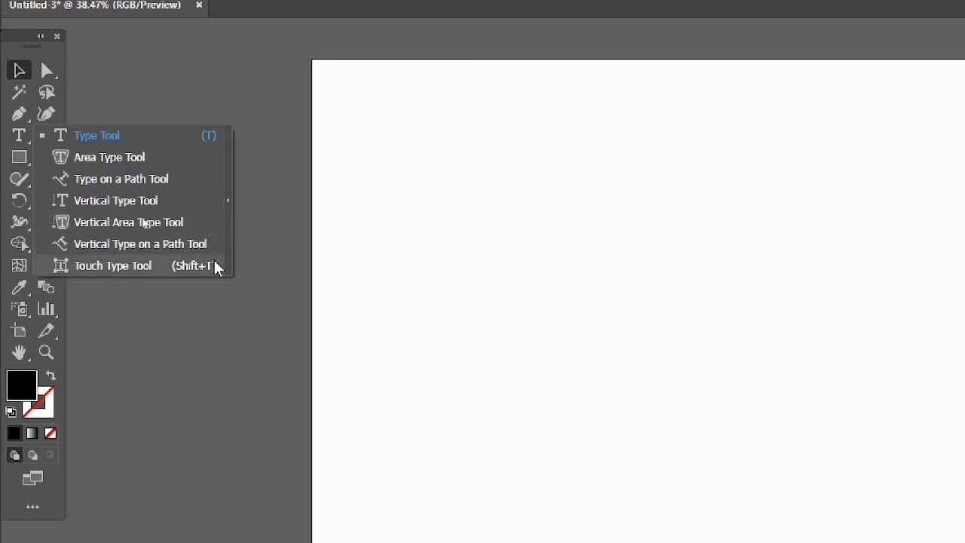
left_click(161, 135)
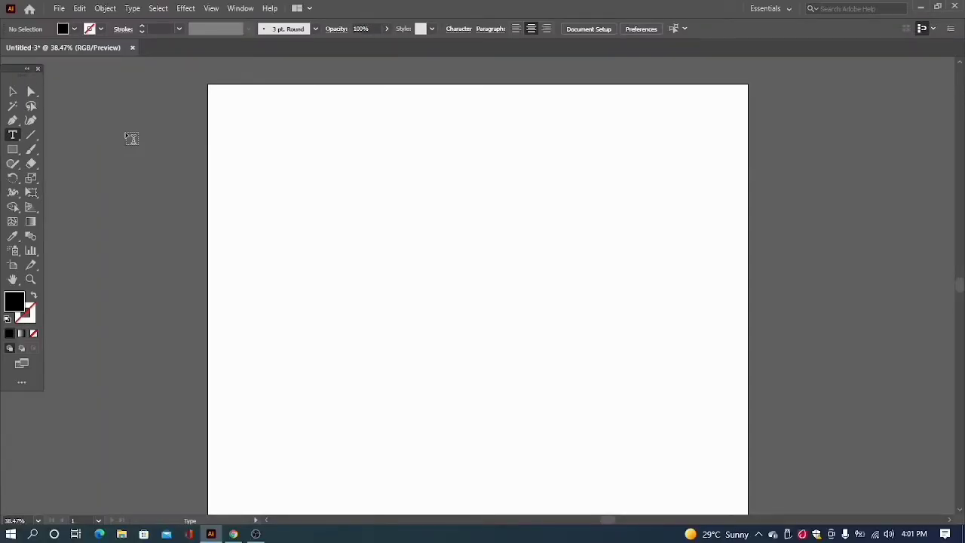
left_click(297, 152)
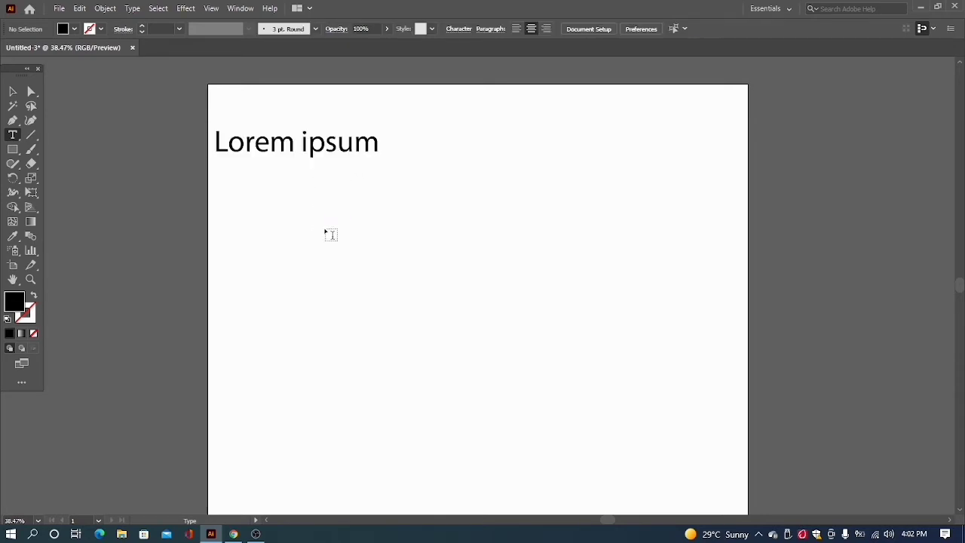
key("Escape")
left_click(307, 228)
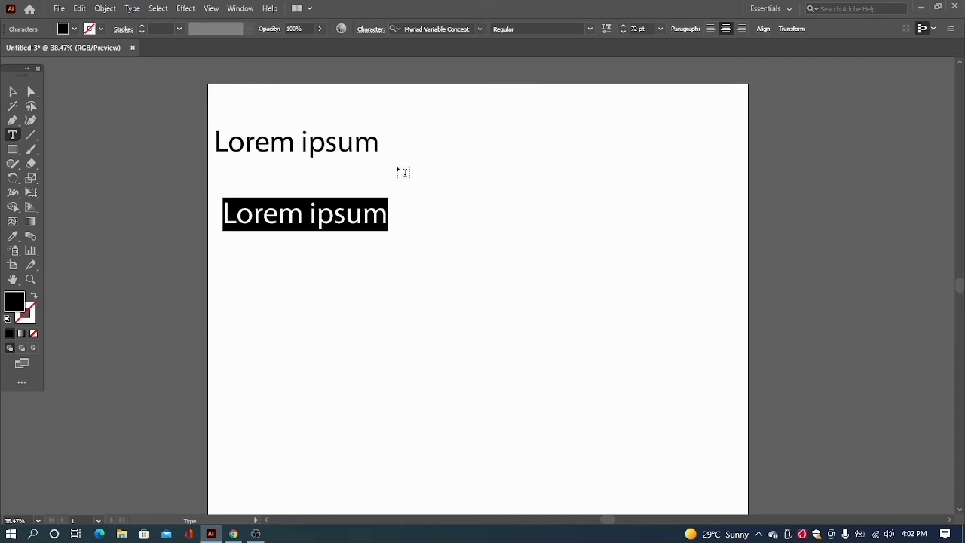
key("Escape")
left_click(392, 209)
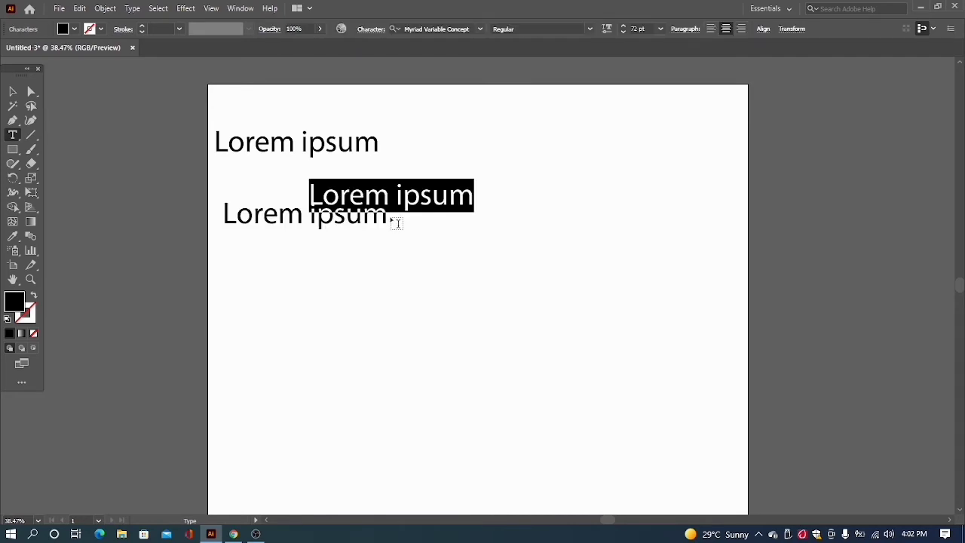
key("Escape")
Step: Replace the lowest placeholder text with the letter "u"
left_click(384, 217)
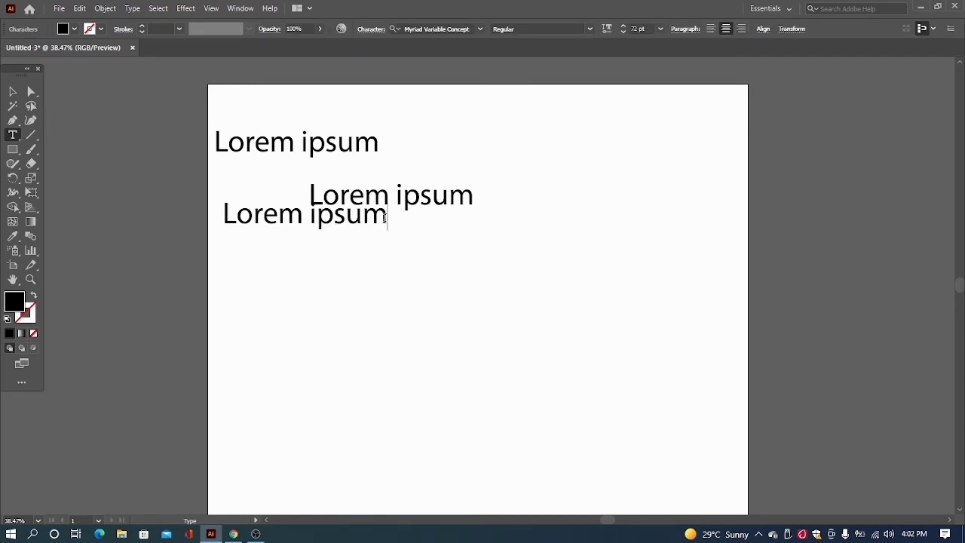
key("BackSpace")
key("BackSpace")
key("BackSpace")
key("BackSpace")
key("BackSpace")
key("BackSpace")
key("BackSpace")
key("BackSpace")
key("BackSpace")
key("BackSpace")
key("BackSpace")
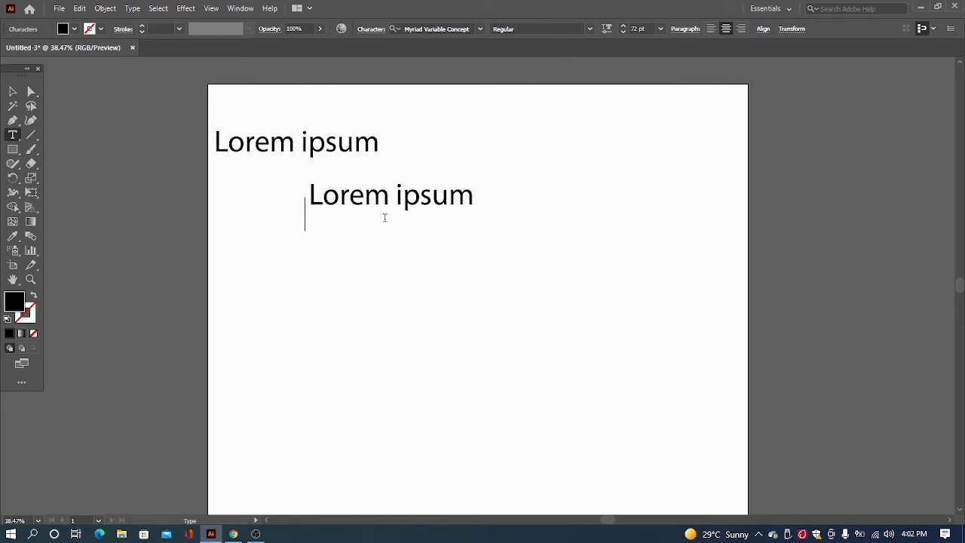
type("u")
key("Escape")
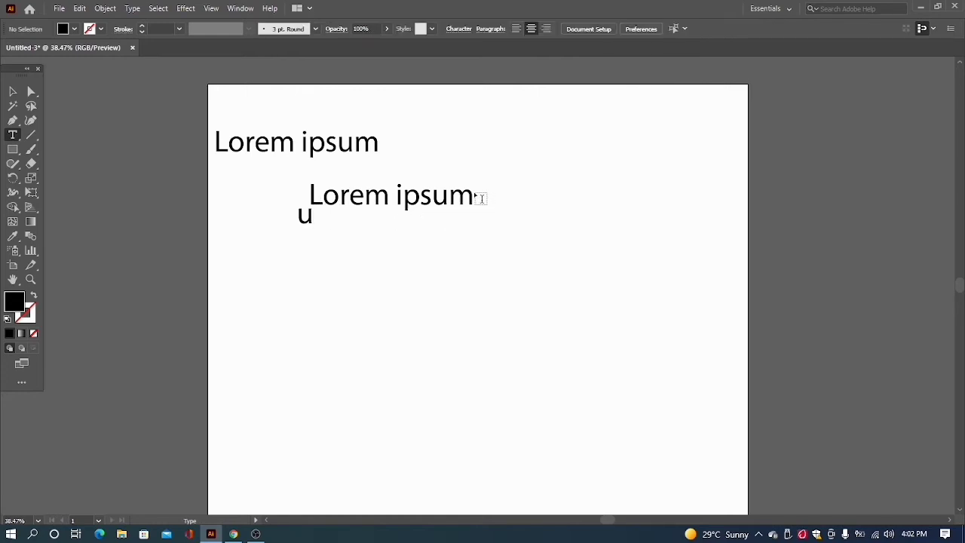
Step: Replace the placeholder text just above the "u" with "Hello world"
left_click(469, 192)
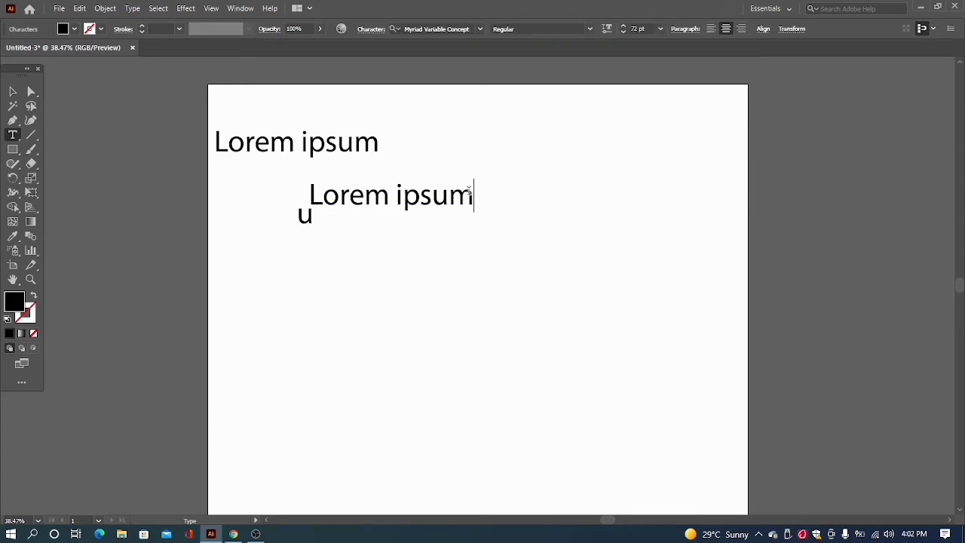
key("BackSpace")
key("BackSpace")
key("BackSpace")
key("BackSpace")
key("BackSpace")
key("BackSpace")
key("BackSpace")
key("BackSpace")
key("BackSpace")
key("BackSpace")
key("BackSpace")
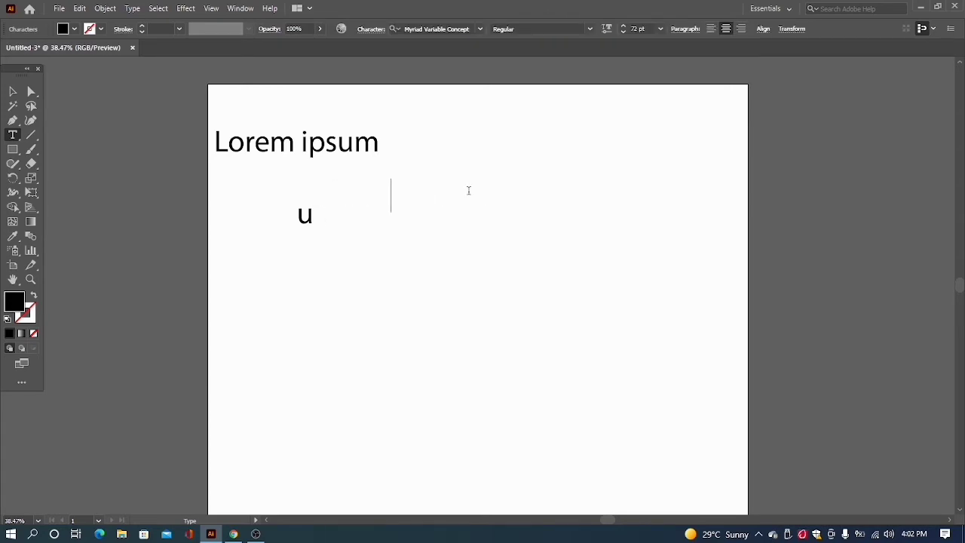
type("Hel")
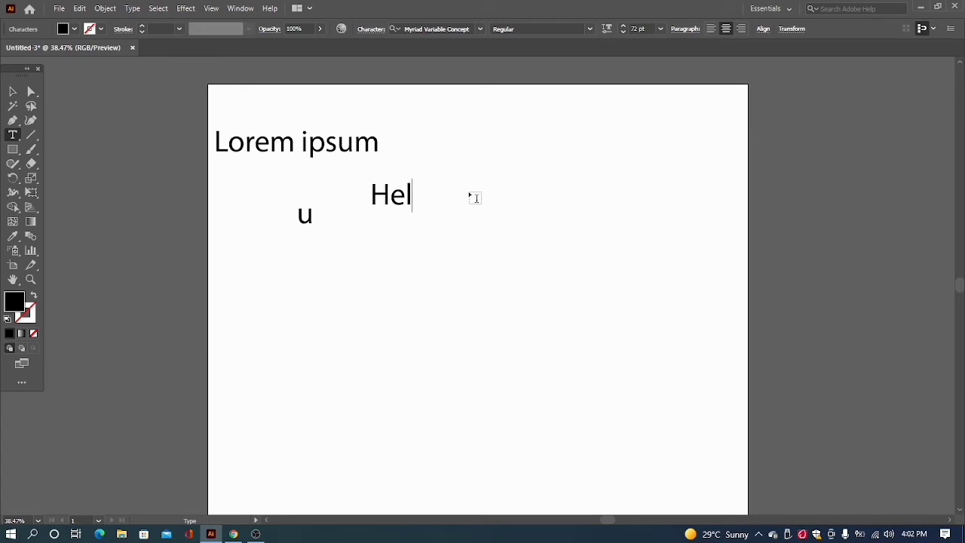
type("lo world")
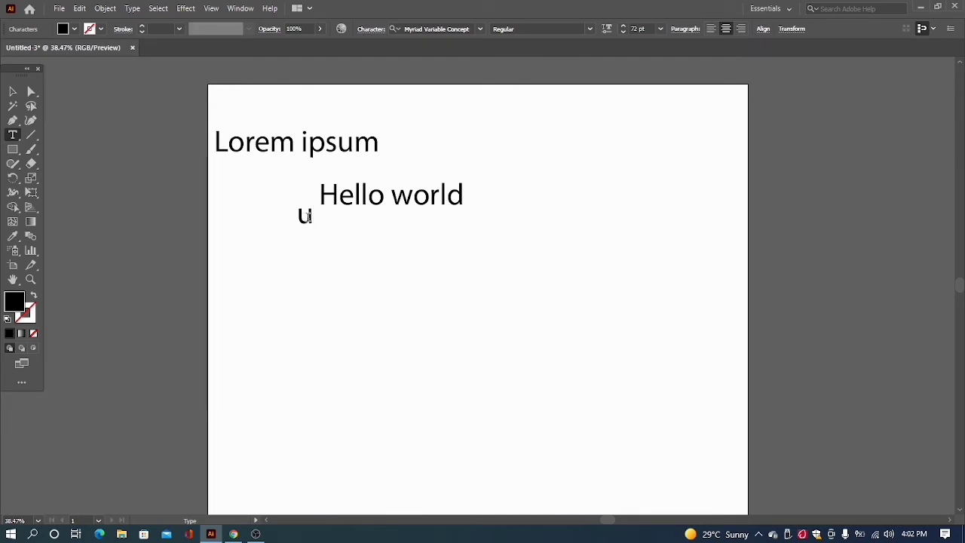
Step: Erase the "u" and the remaining "Lorem ipsum" text so that only "Hello world" is left
key("BackSpace")
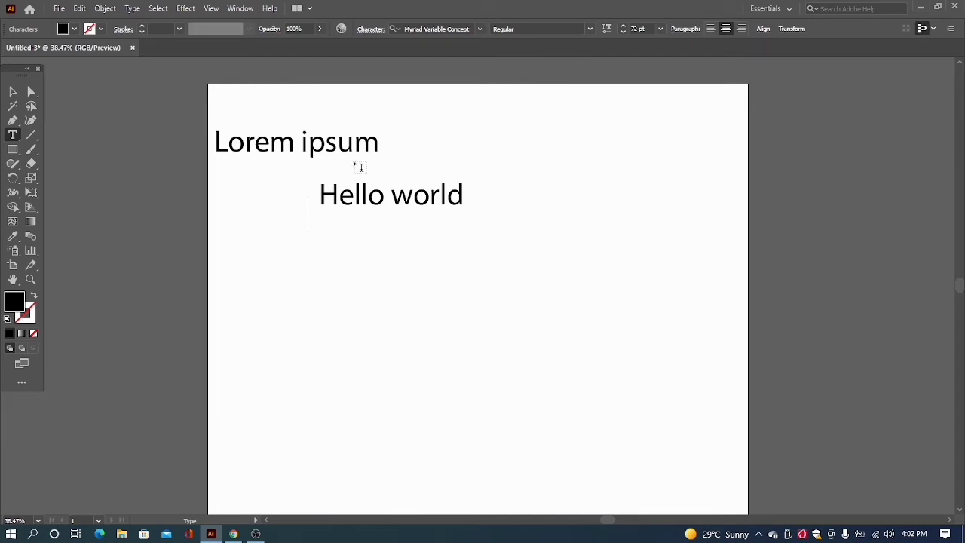
left_click(381, 144)
key("BackSpace")
key("BackSpace")
key("BackSpace")
key("BackSpace")
key("BackSpace")
key("BackSpace")
key("BackSpace")
key("BackSpace")
key("BackSpace")
key("BackSpace")
key("BackSpace")
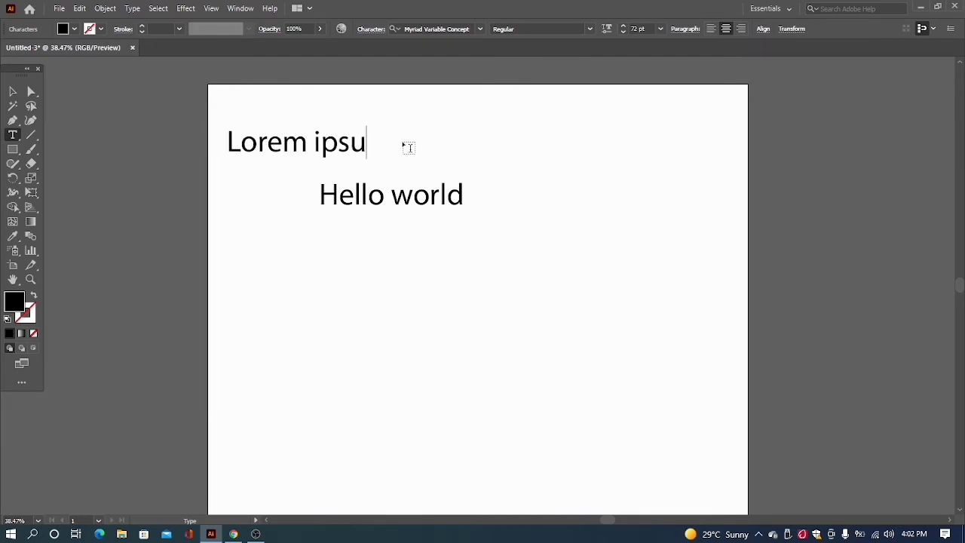
key("Escape")
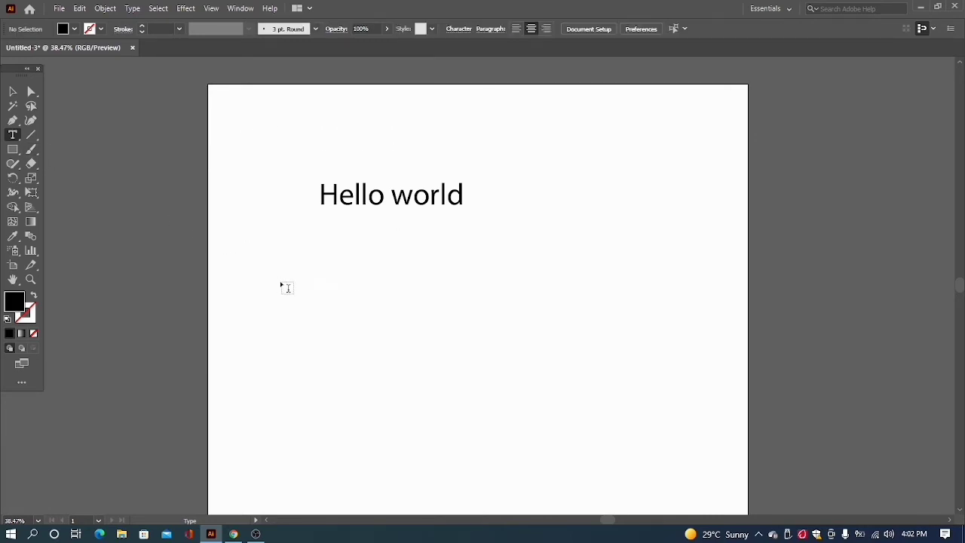
Step: Place two more point-text objects with placeholder text below "Hello world"
left_click(318, 303)
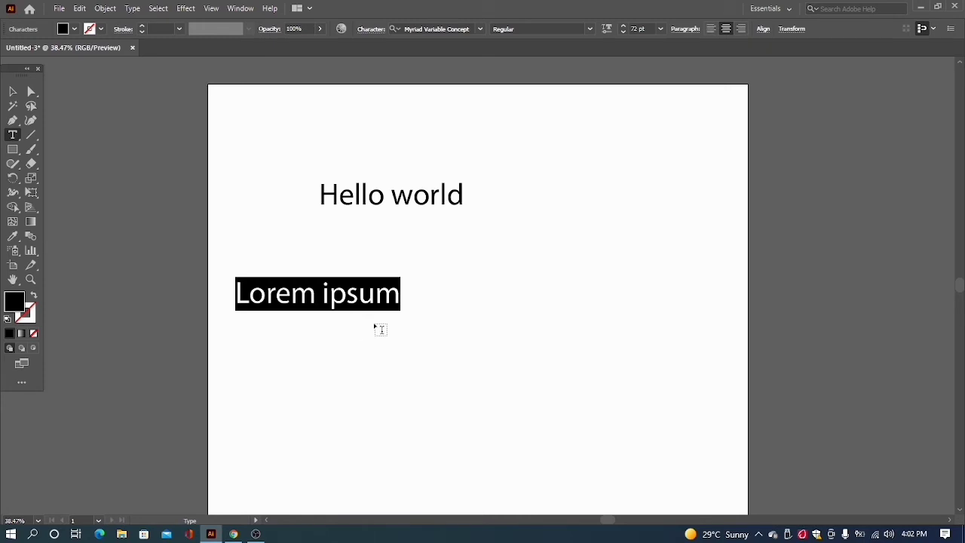
key("Escape")
left_click(381, 376)
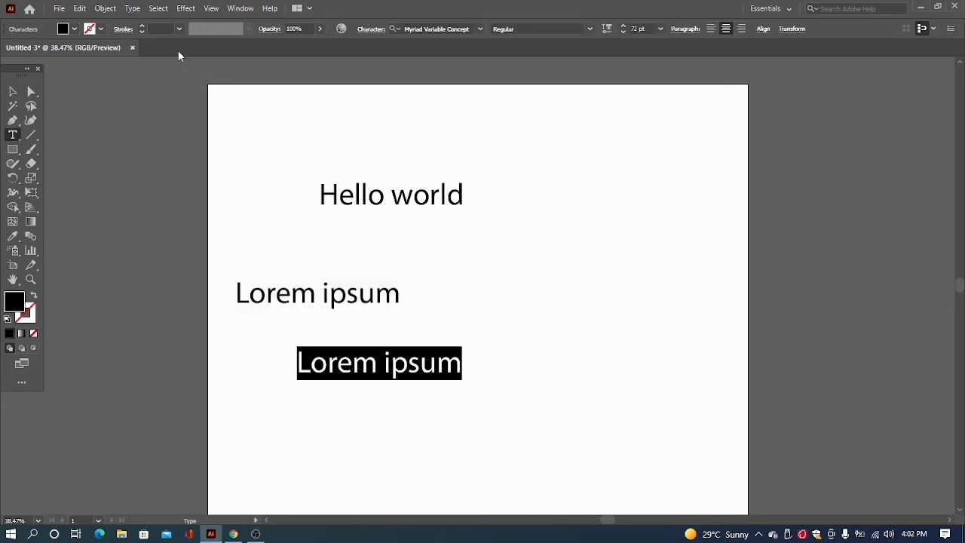
Step: Disable Fill New Type Objects With Placeholder Text in the Type preferences and apply the change
left_click(82, 9)
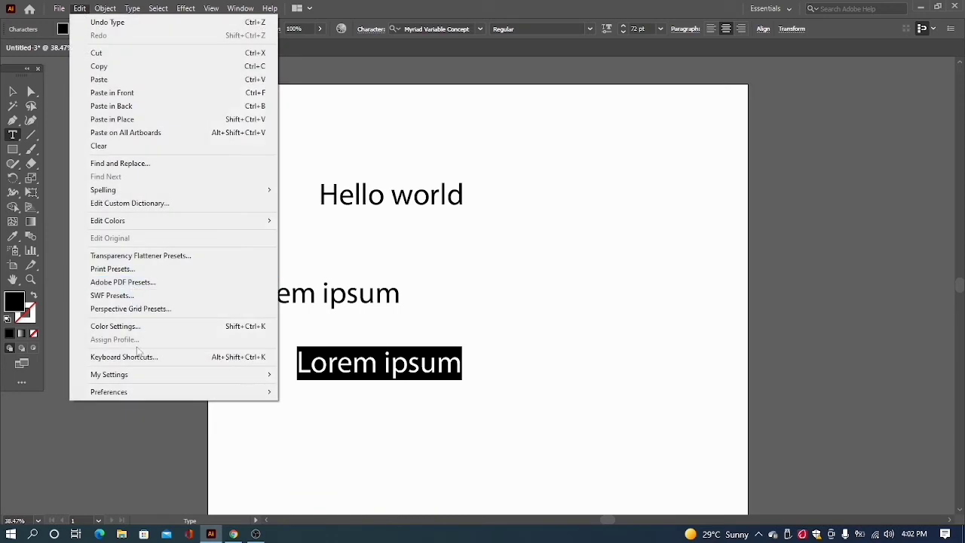
mouse_move(135, 393)
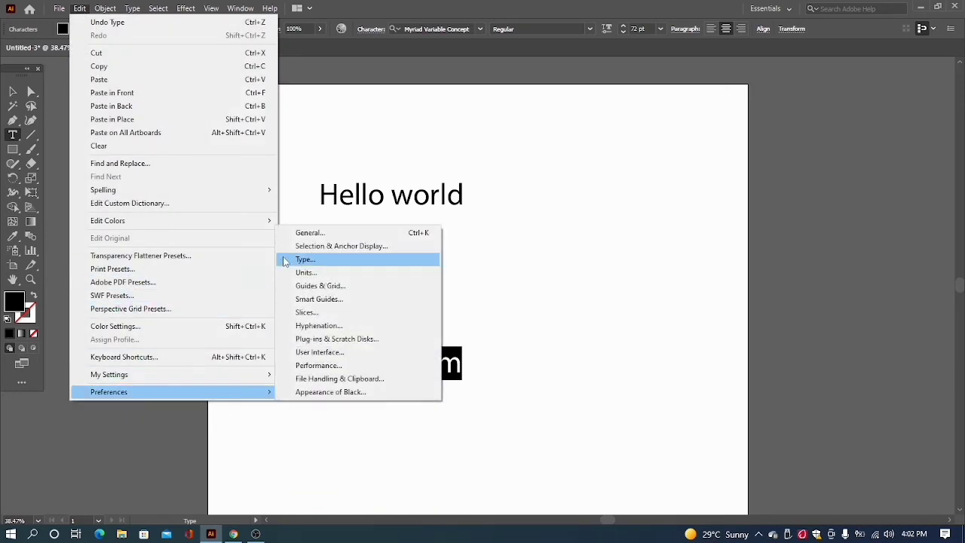
left_click(322, 259)
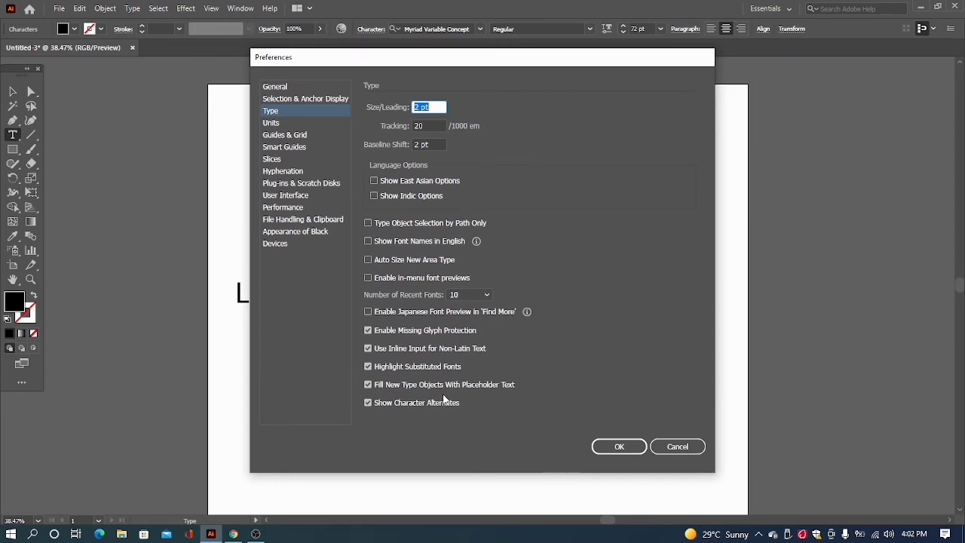
left_click(369, 385)
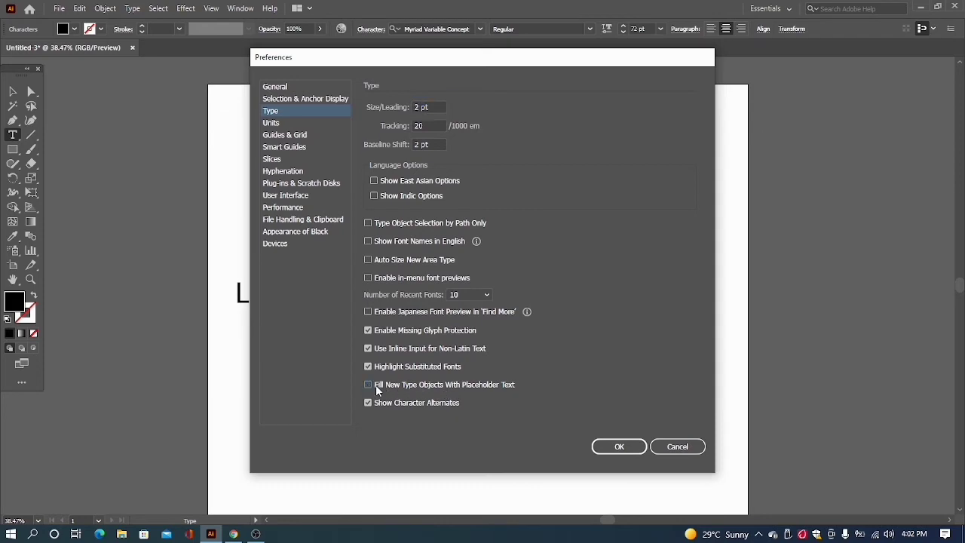
left_click(618, 448)
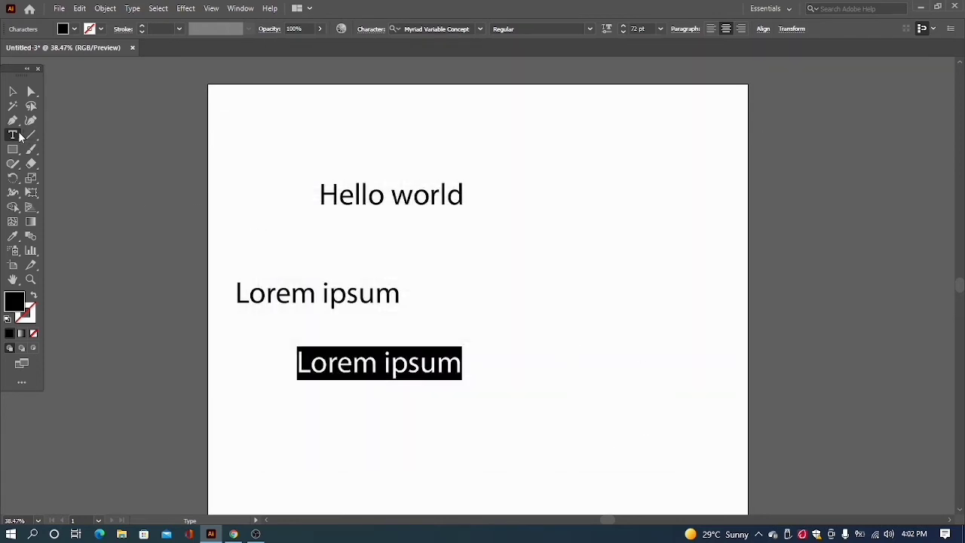
Step: Add two test point-text objects, "ttt" and "ttttt", beside the placeholder texts
left_click(496, 301)
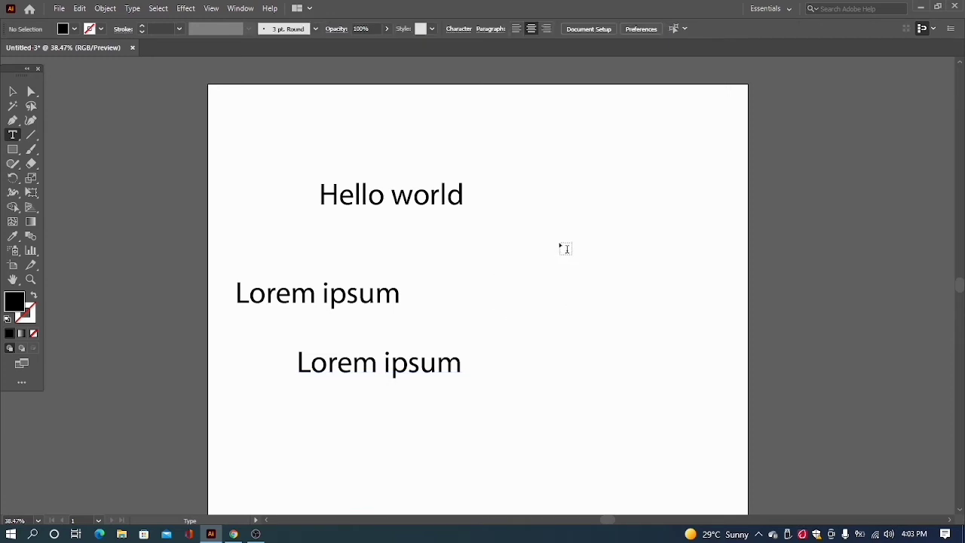
type("ttt")
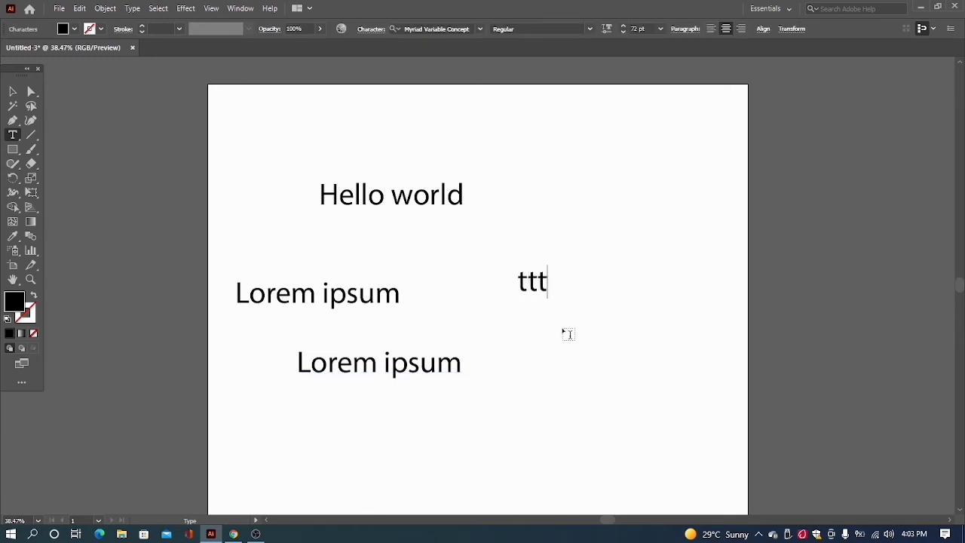
key("Escape")
left_click(569, 387)
type("ttttt")
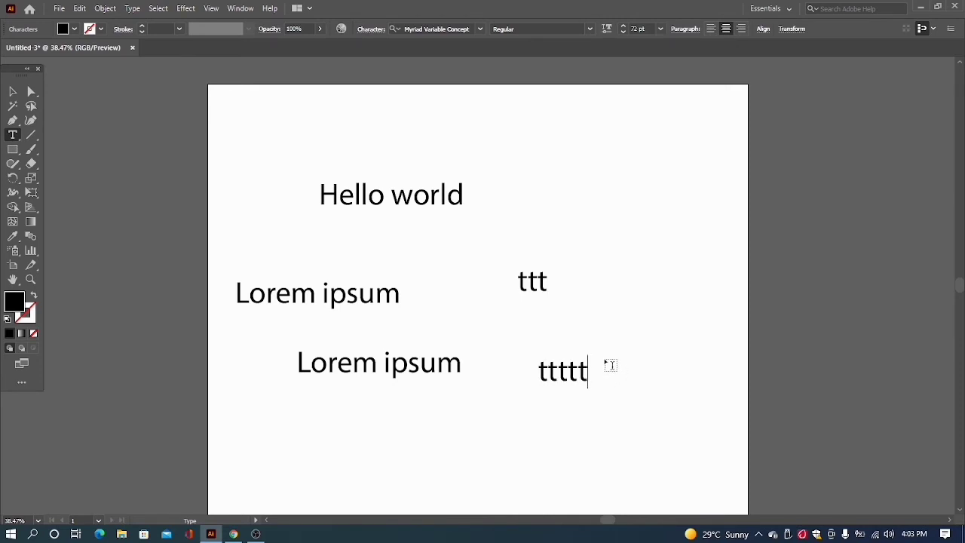
Step: Erase all characters of both test texts, "ttttt" and "ttt"
key("BackSpace")
key("BackSpace")
key("BackSpace")
key("BackSpace")
key("BackSpace")
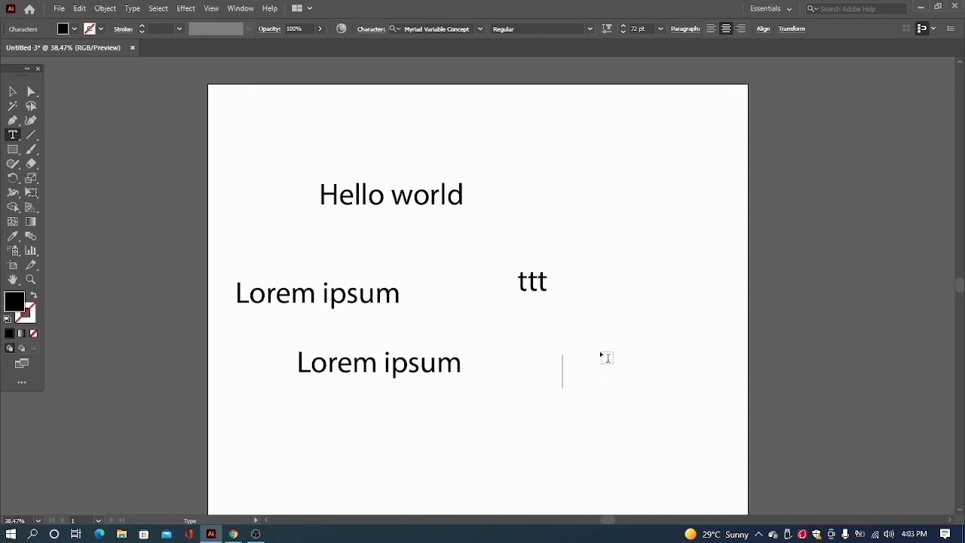
key("Escape")
left_click(561, 272)
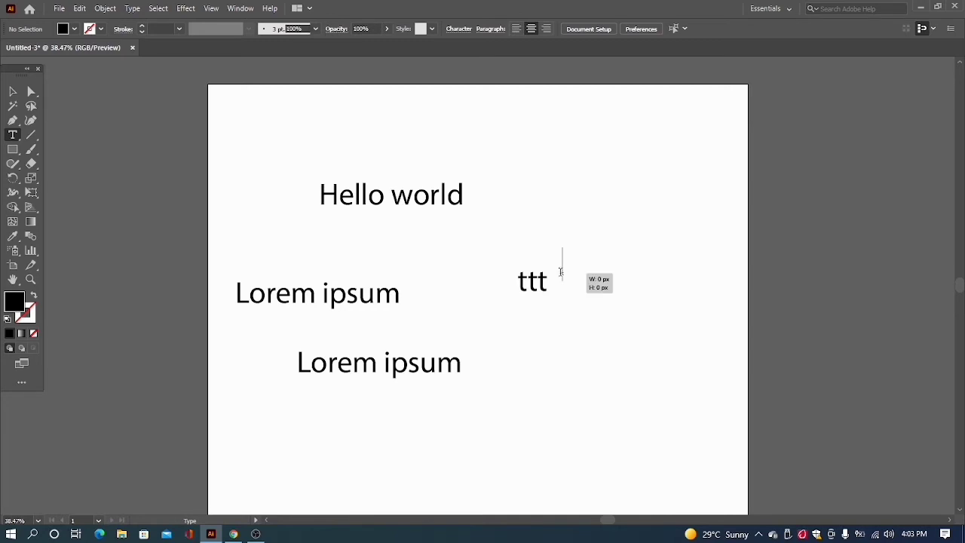
key("Escape")
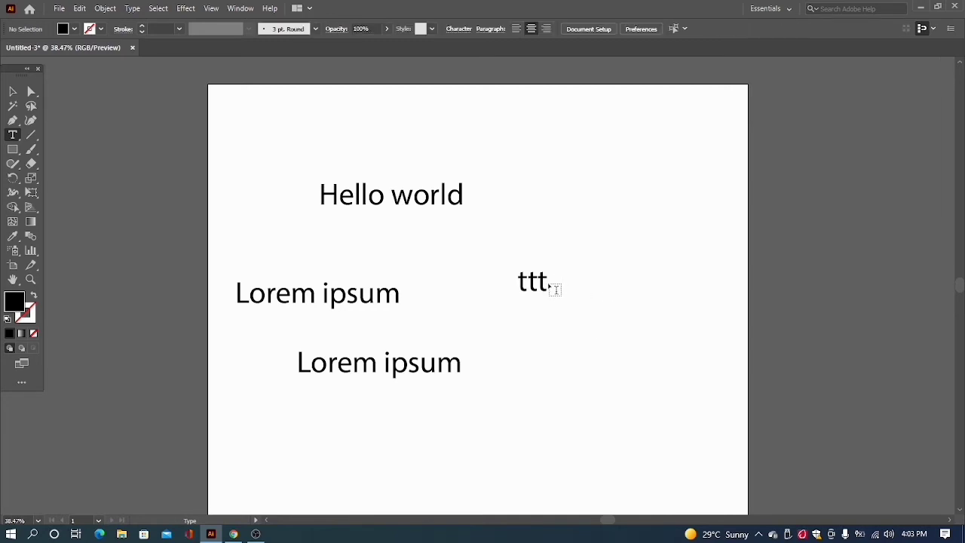
left_click(556, 290)
key("BackSpace")
key("BackSpace")
key("BackSpace")
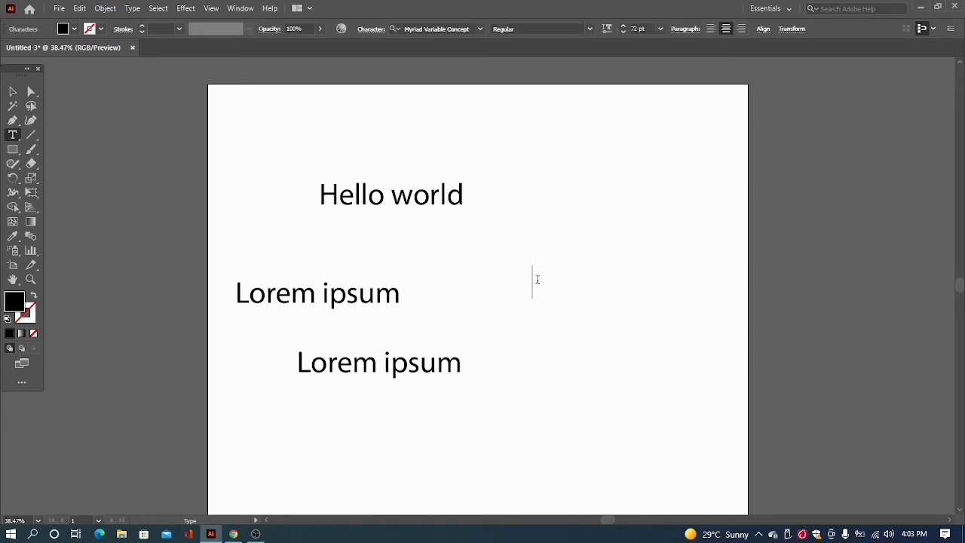
Step: Delete both remaining "Lorem ipsum" text objects below "Hello world"
left_click(13, 91)
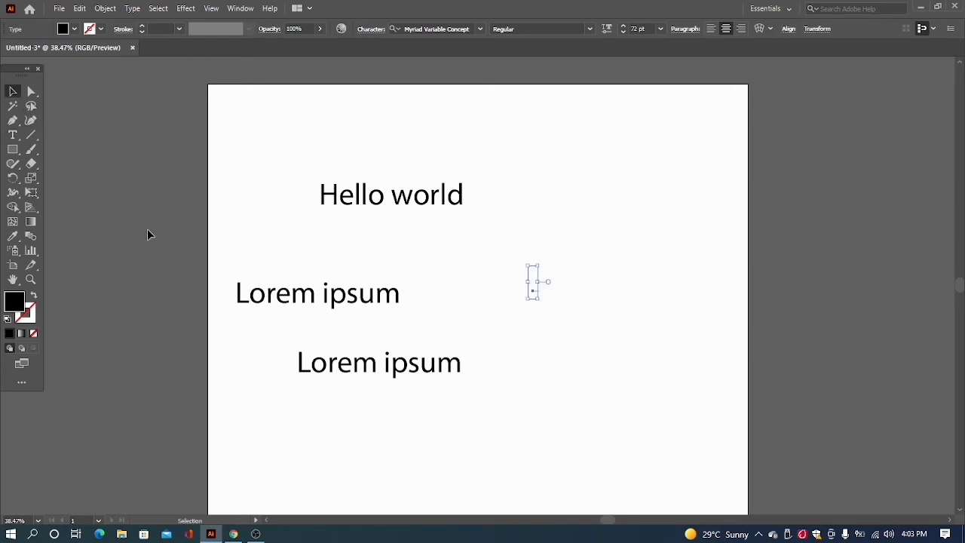
left_click_drag(231, 282, 503, 437)
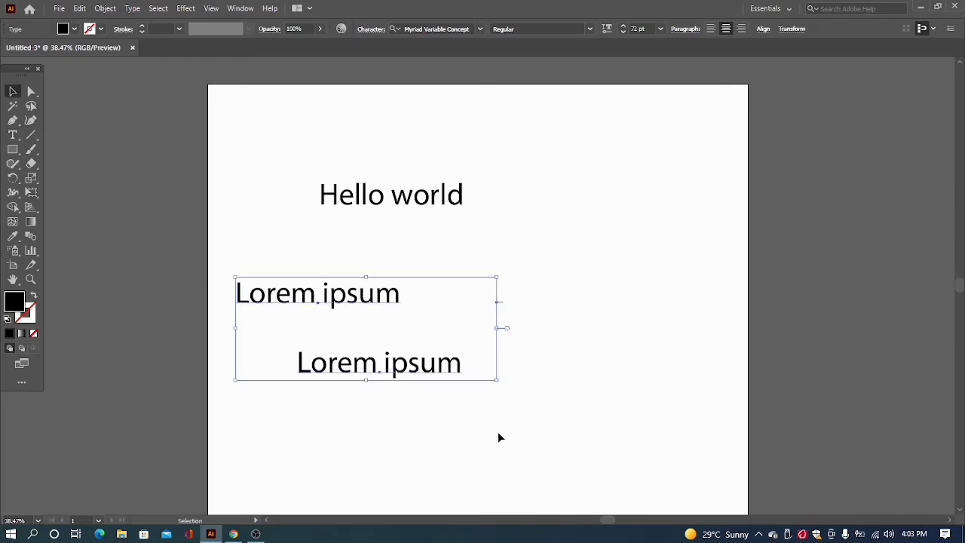
key("Delete")
left_click(355, 199)
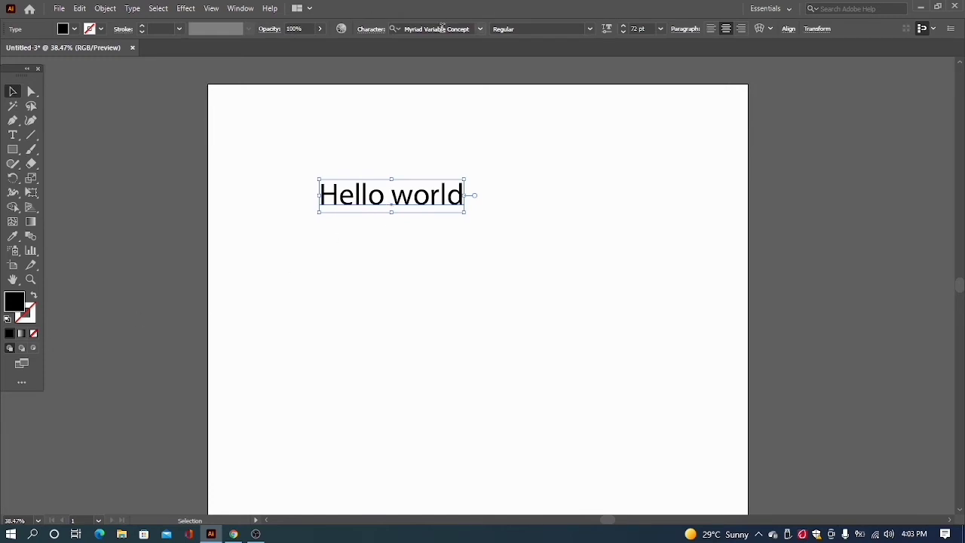
left_click(480, 30)
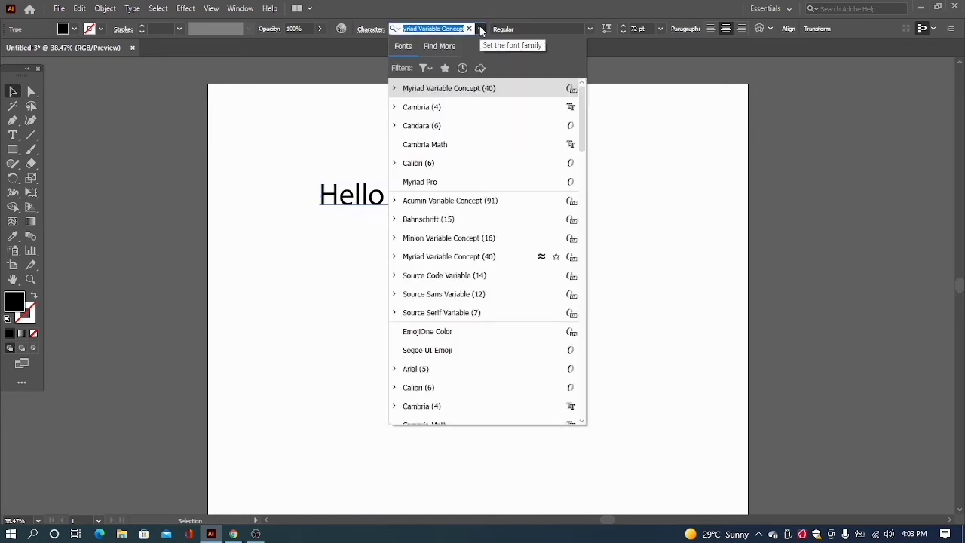
left_click(366, 136)
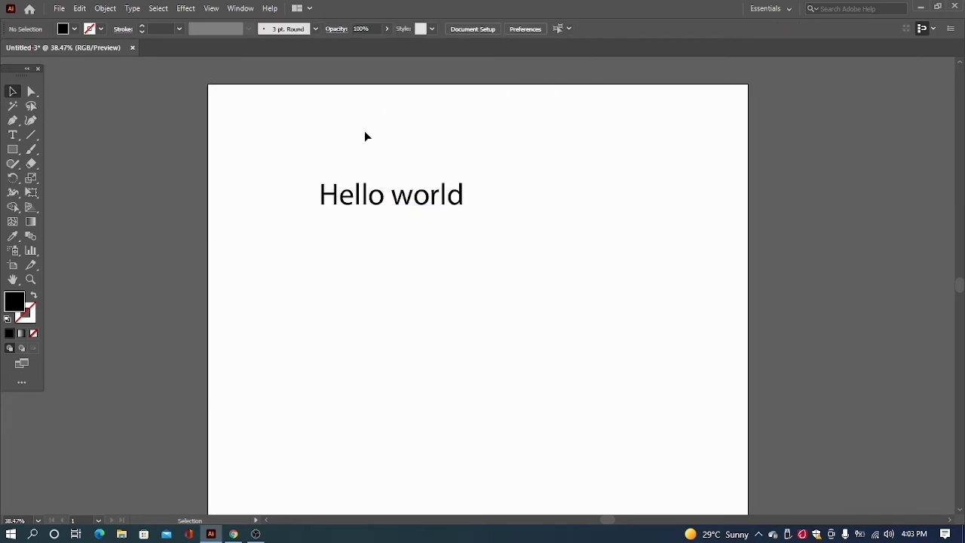
Step: Move the "Hello world" text near the artboard's upper-left corner and set its font family to Arial
left_click_drag(390, 193, 298, 137)
left_click(480, 29)
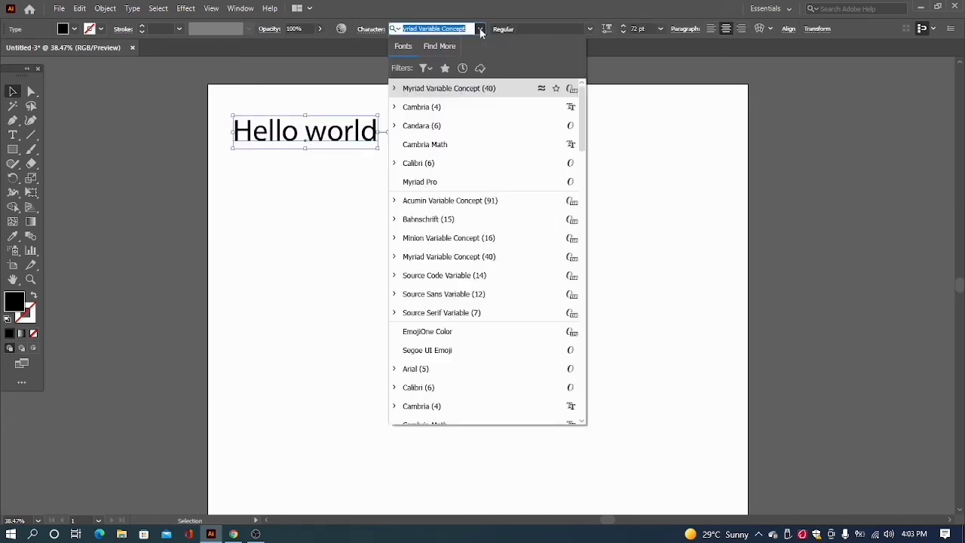
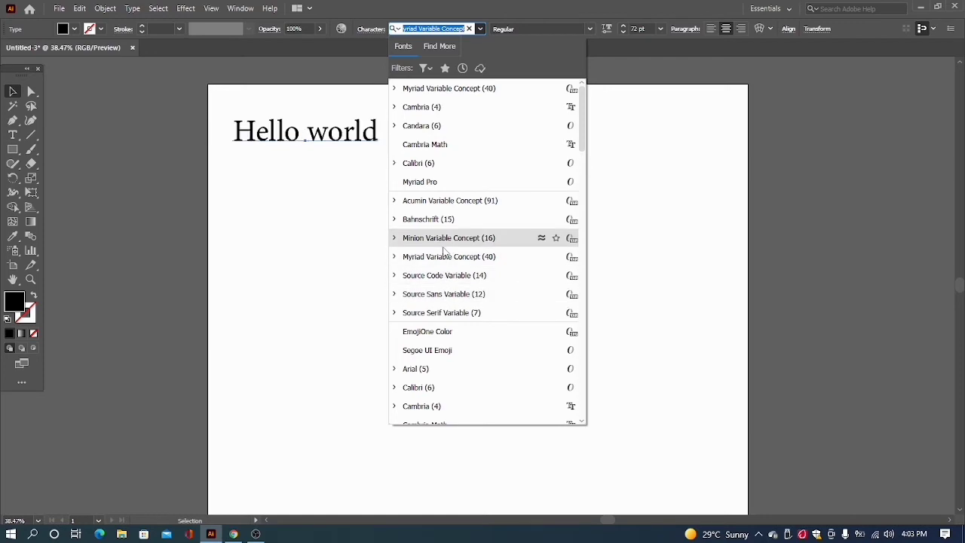
left_click(441, 183)
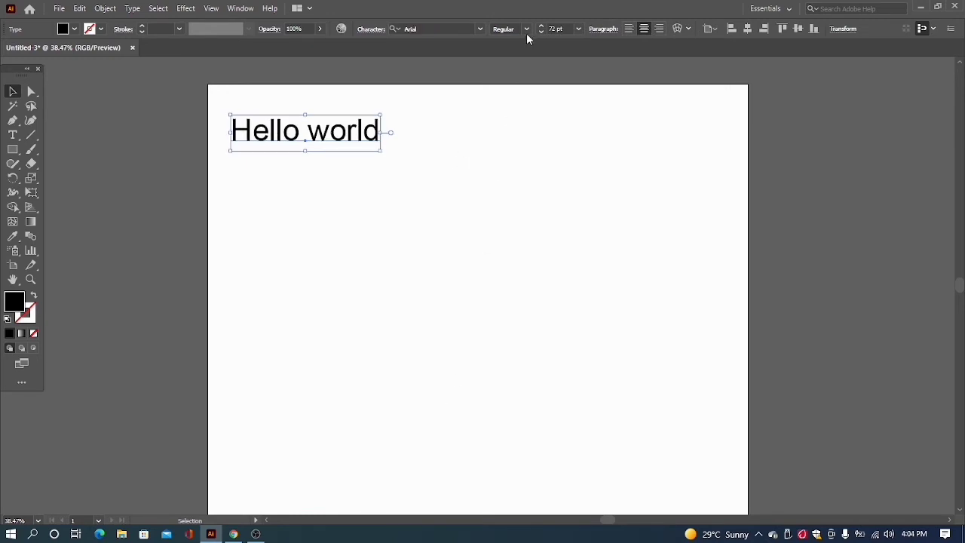
Step: Try the Italic, Bold and Black font styles of Arial in turn on the "Hello world" text
left_click(527, 29)
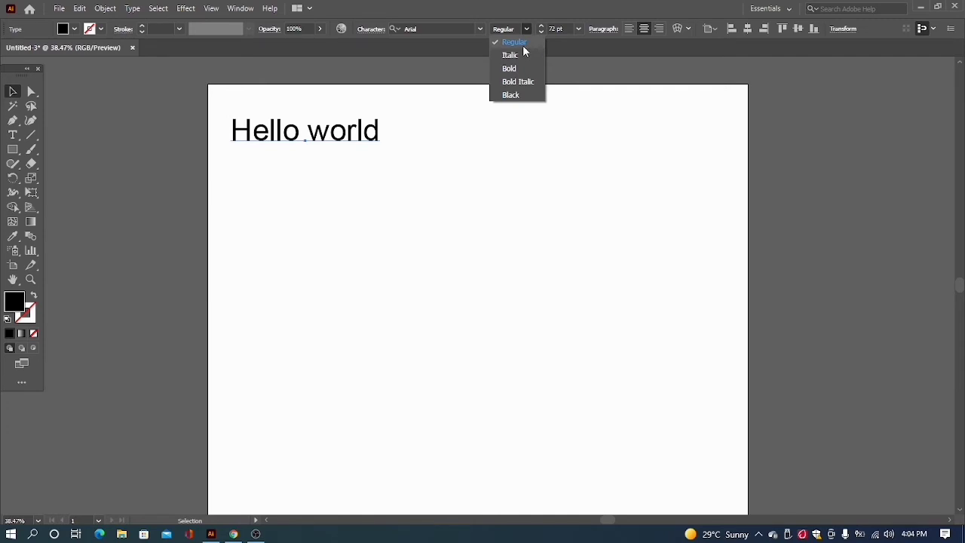
left_click(519, 59)
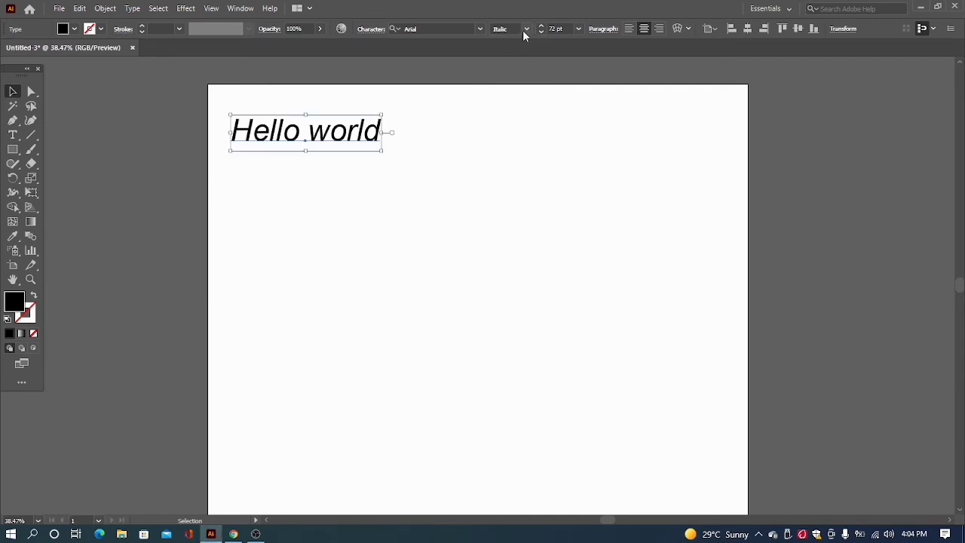
left_click(525, 30)
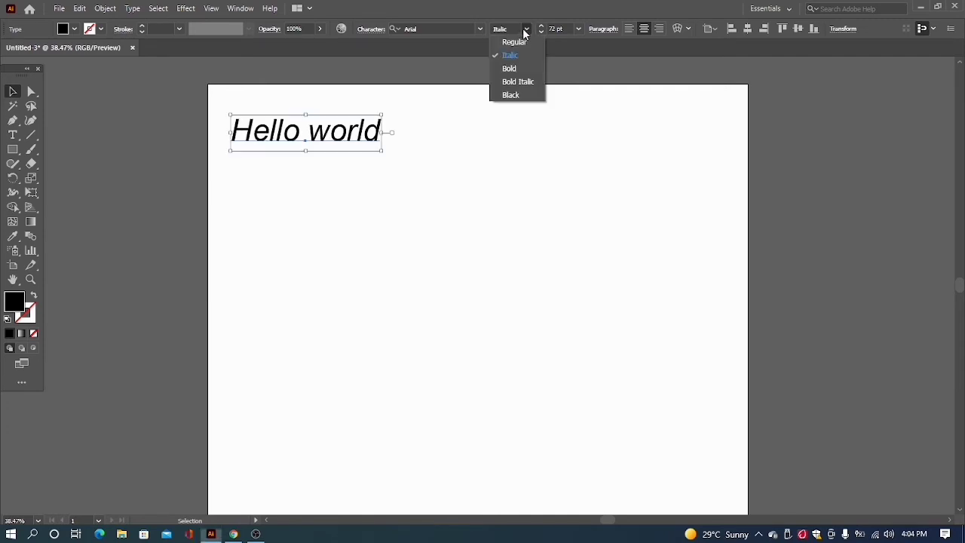
left_click(514, 70)
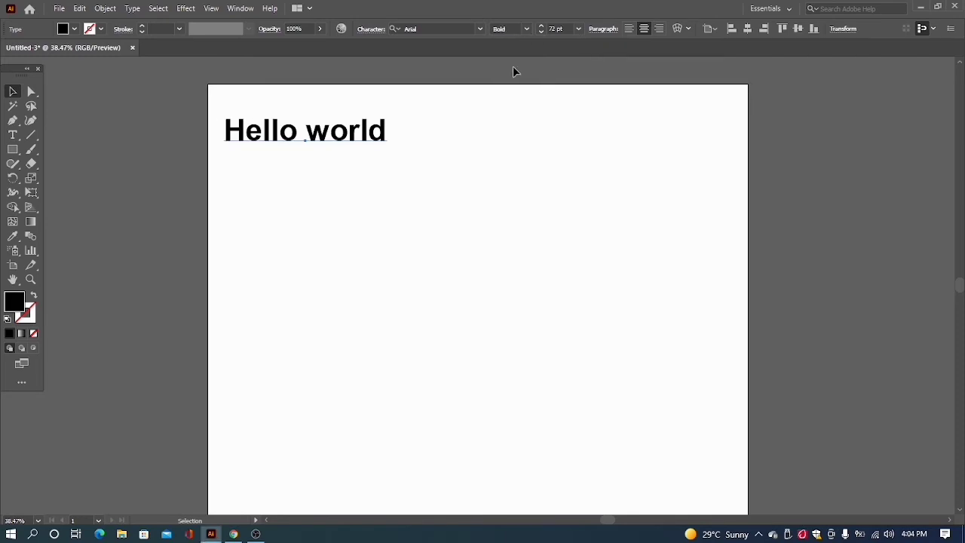
left_click(526, 30)
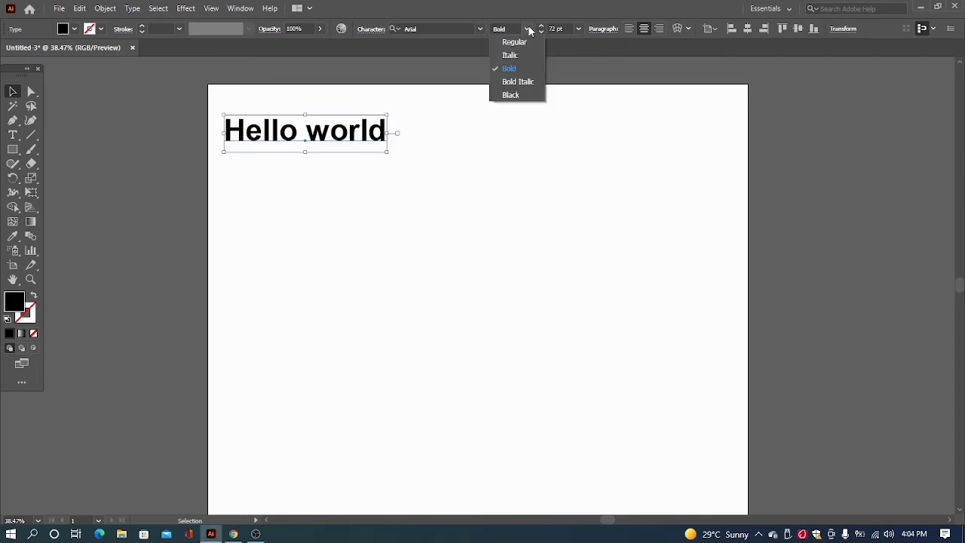
left_click(513, 95)
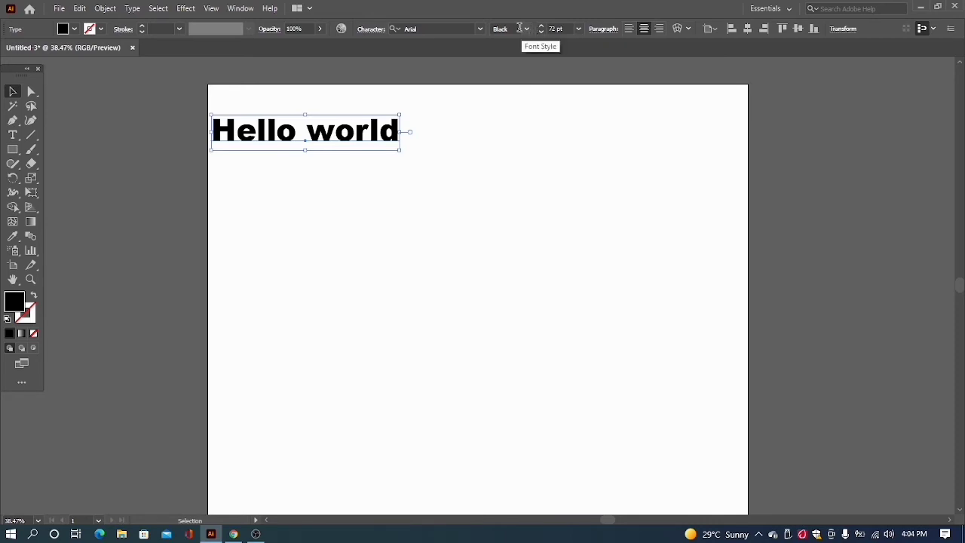
Step: Return the "Hello world" text to the Regular font style
left_click(519, 28)
left_click(525, 31)
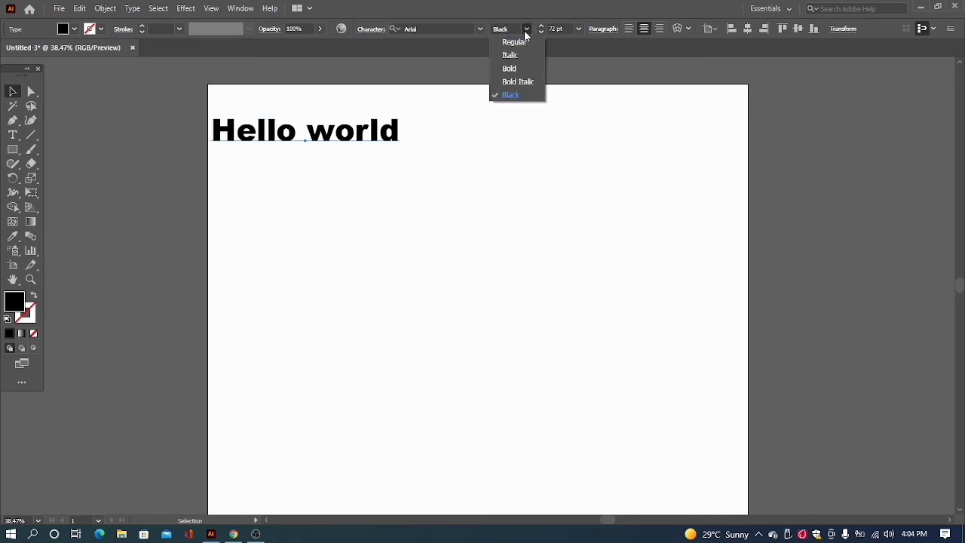
left_click(515, 40)
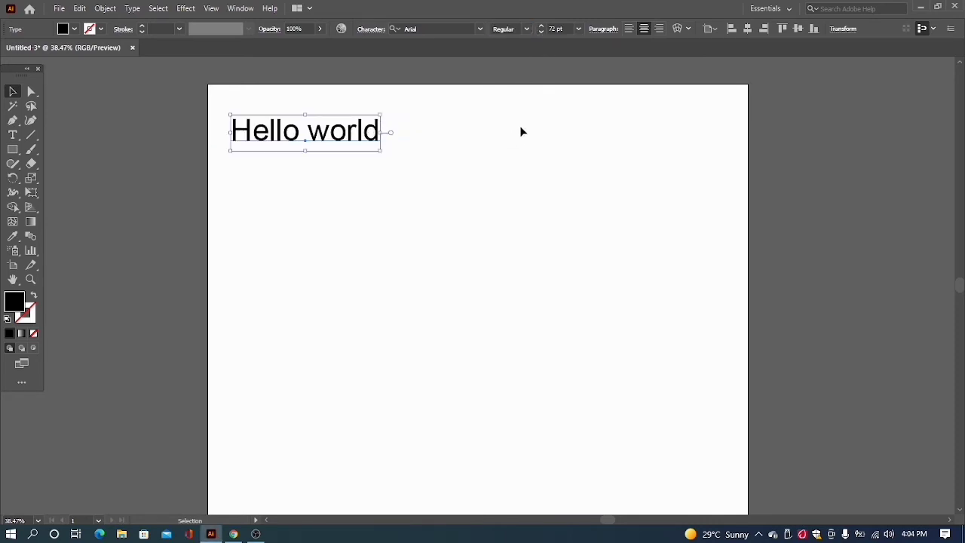
Step: Try the Hello world text at 48 pt and 21 pt, and set its font size back to 72 pt
left_click(579, 29)
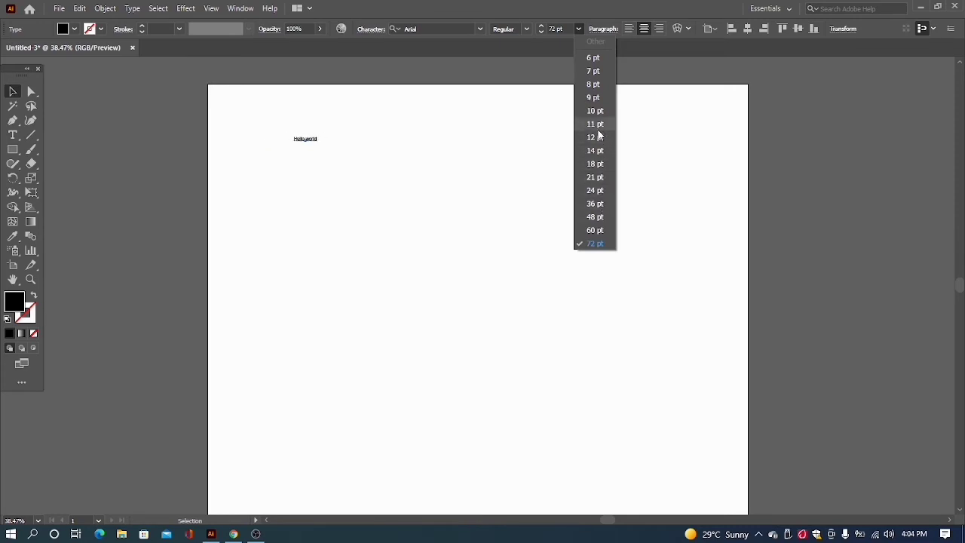
left_click(595, 216)
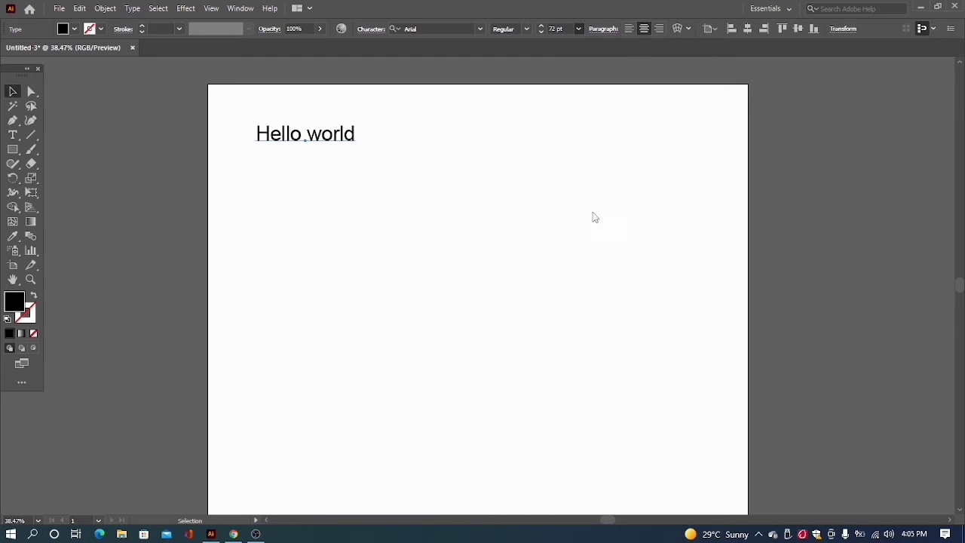
left_click(578, 28)
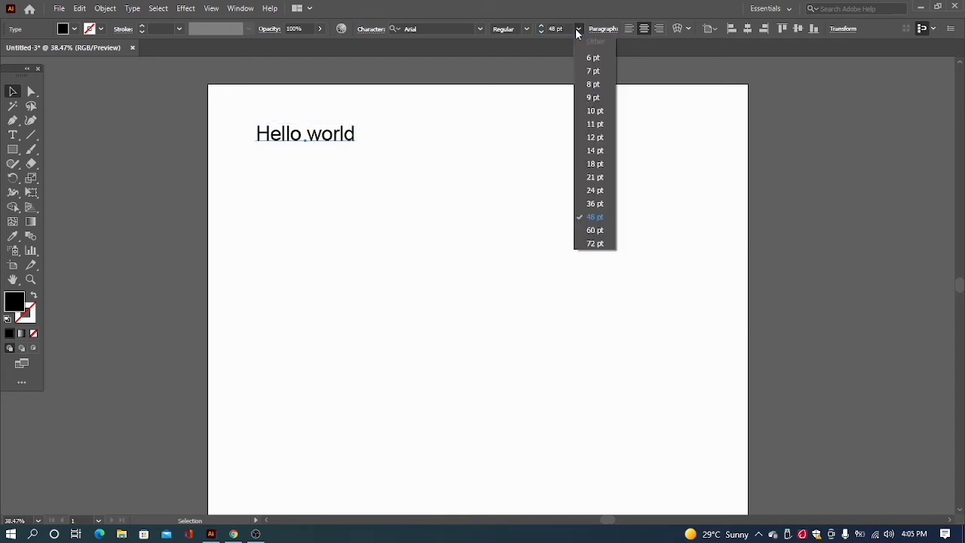
left_click(595, 181)
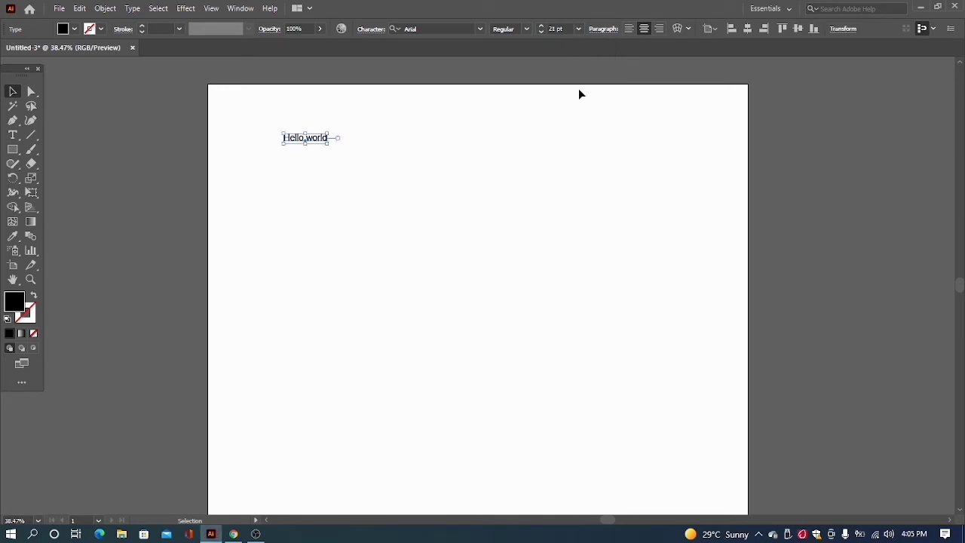
left_click(577, 32)
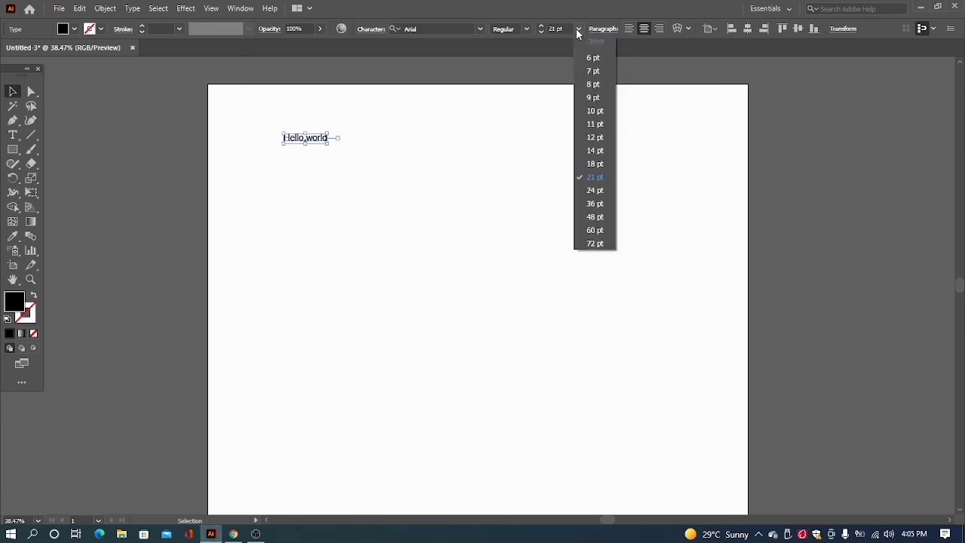
left_click(595, 244)
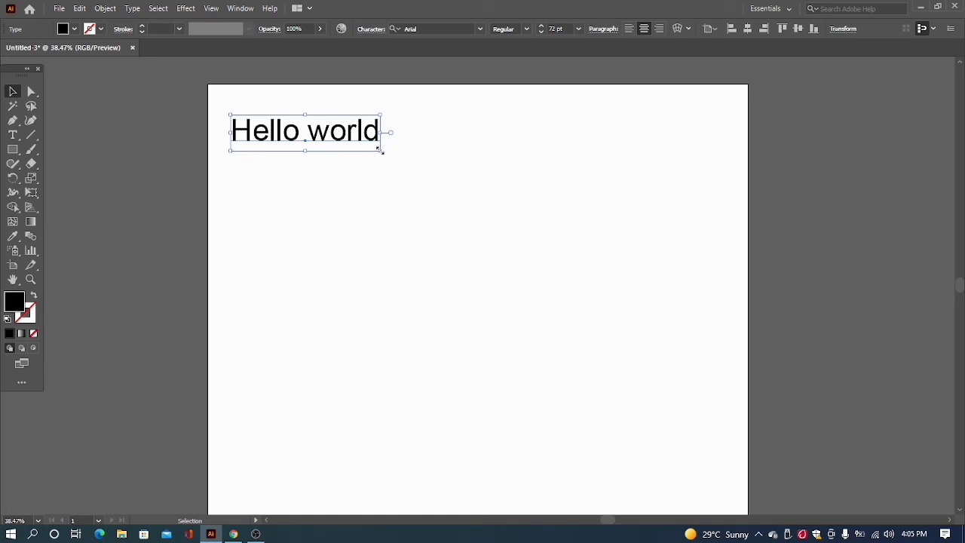
Step: Enlarge the Hello world text proportionally from its corner and deselect it
left_click_drag(382, 151, 435, 192)
key("alt+shift")
key("alt")
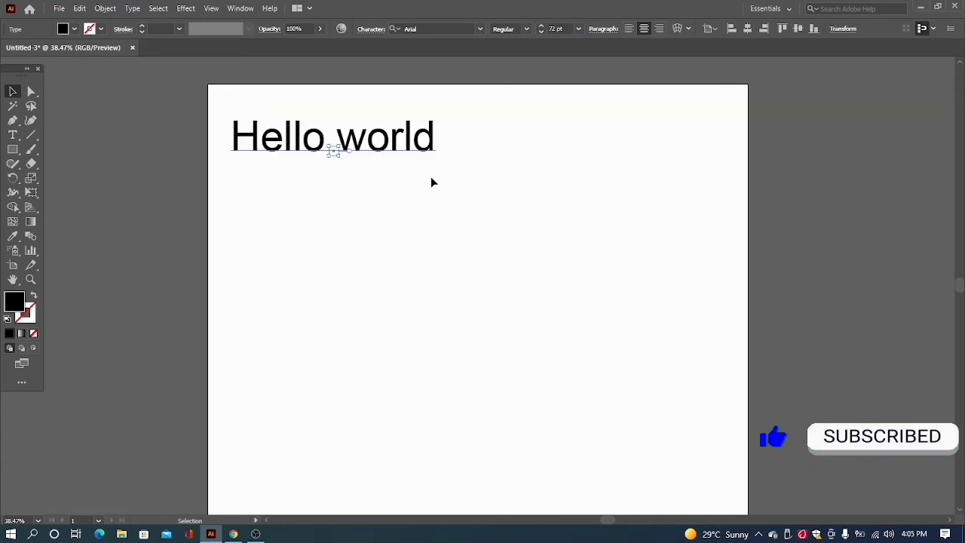
left_click(375, 184)
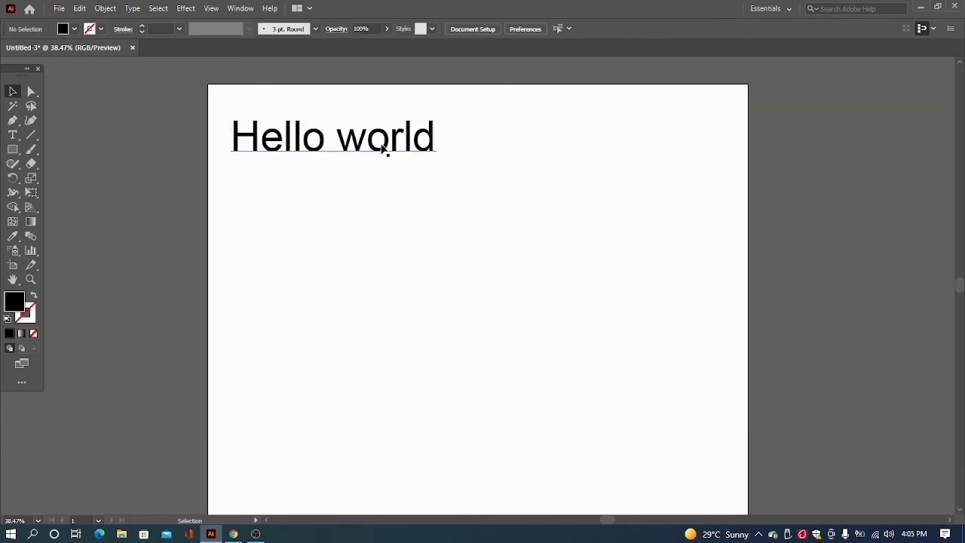
Step: Scale the Hello world text down proportionally around its center to about 48 pt
left_click(386, 147)
left_click_drag(438, 165, 387, 156)
left_click(395, 181)
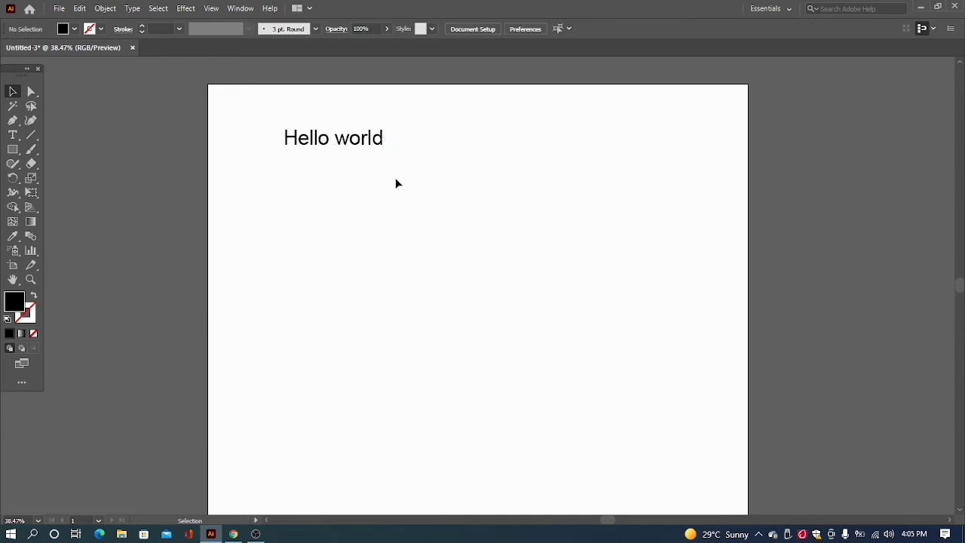
Step: Select the Hello world text and show the Align and Properties panels
left_click(362, 147)
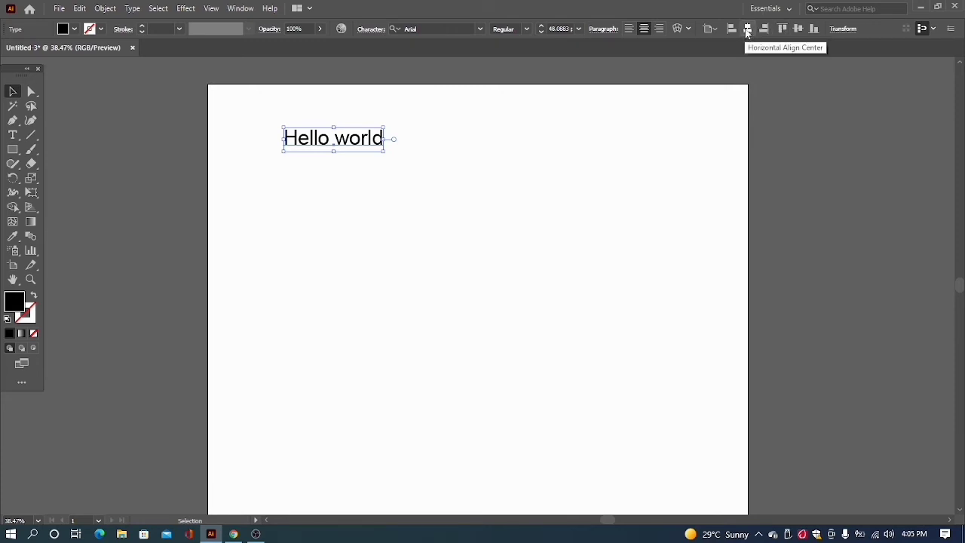
left_click(240, 8)
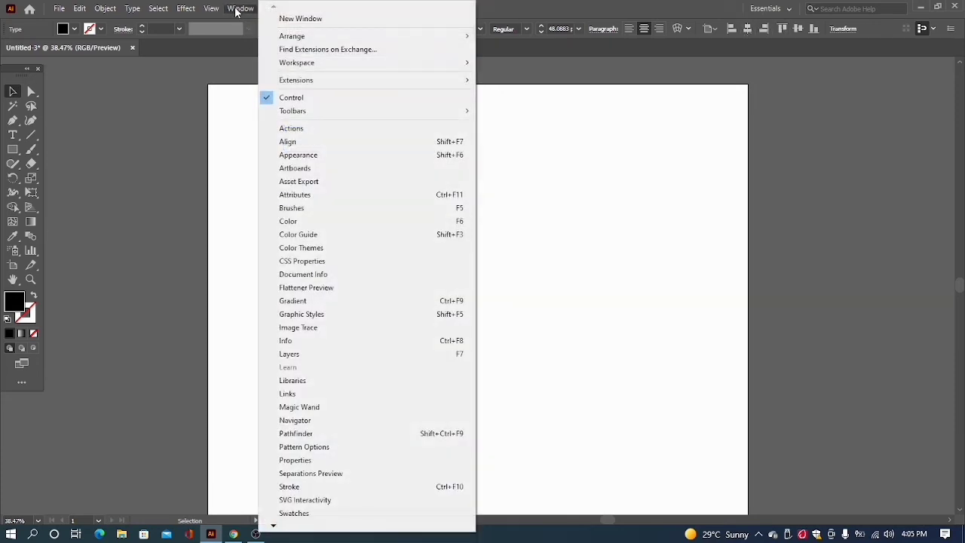
left_click(287, 142)
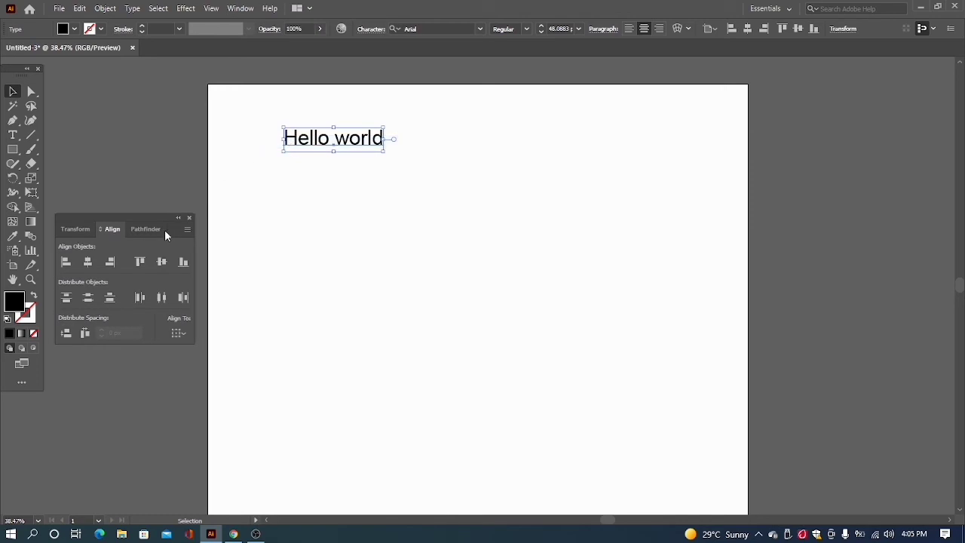
left_click(241, 8)
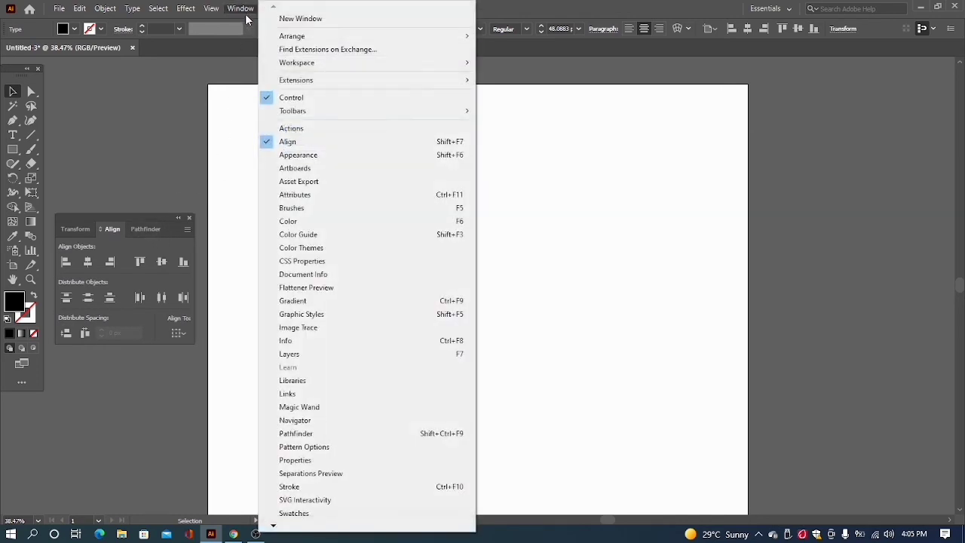
left_click(297, 355)
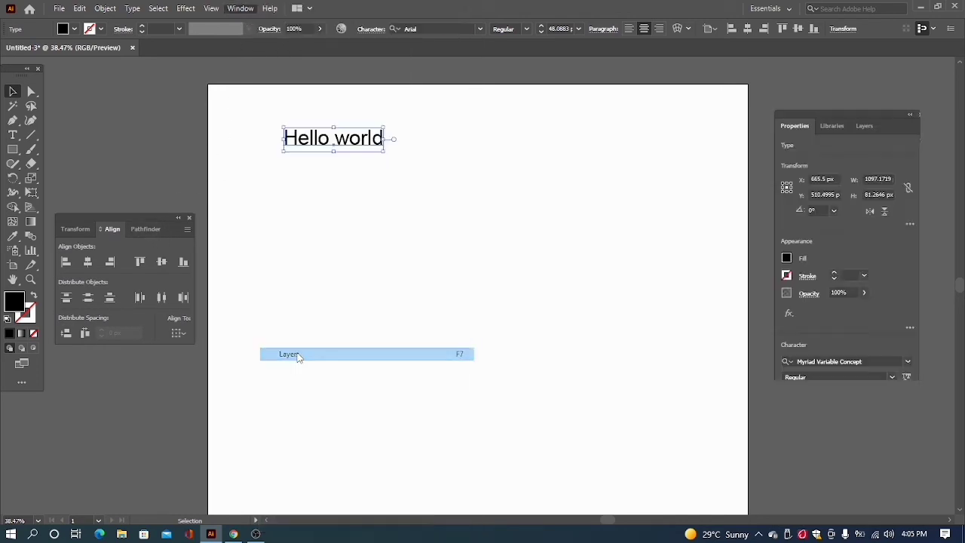
left_click(793, 128)
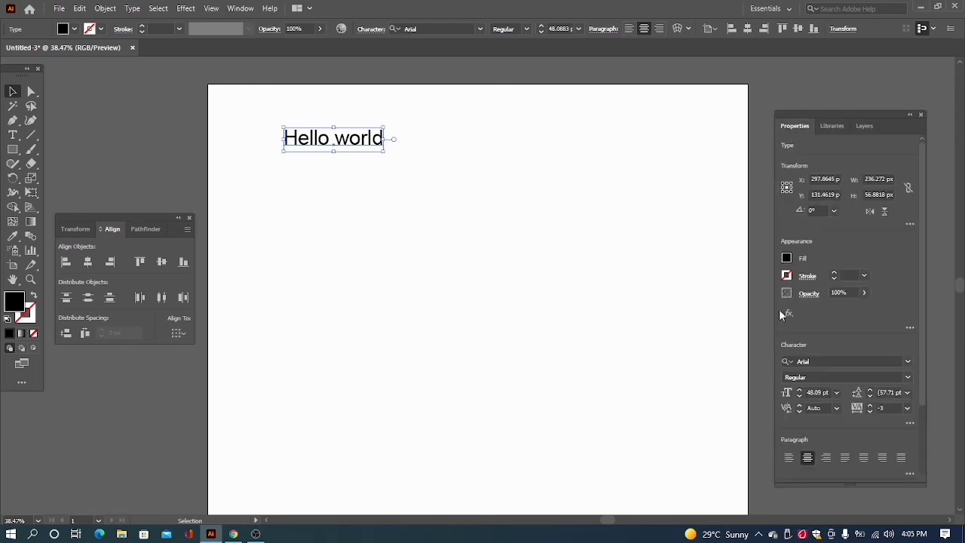
Step: Lengthen the floating Properties panel and move it higher beside the artboard, with nothing selected
scroll(890, 473, "down", 2)
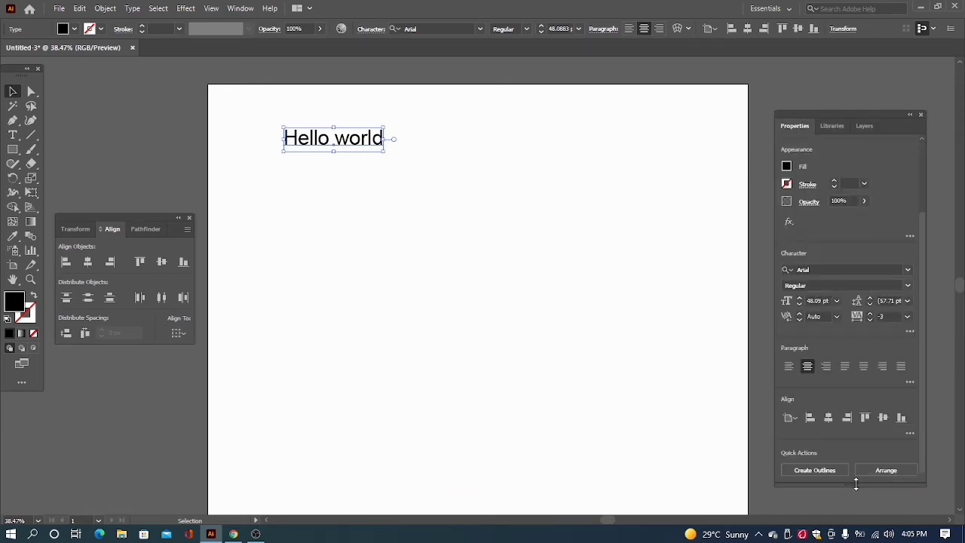
left_click_drag(856, 484, 867, 516)
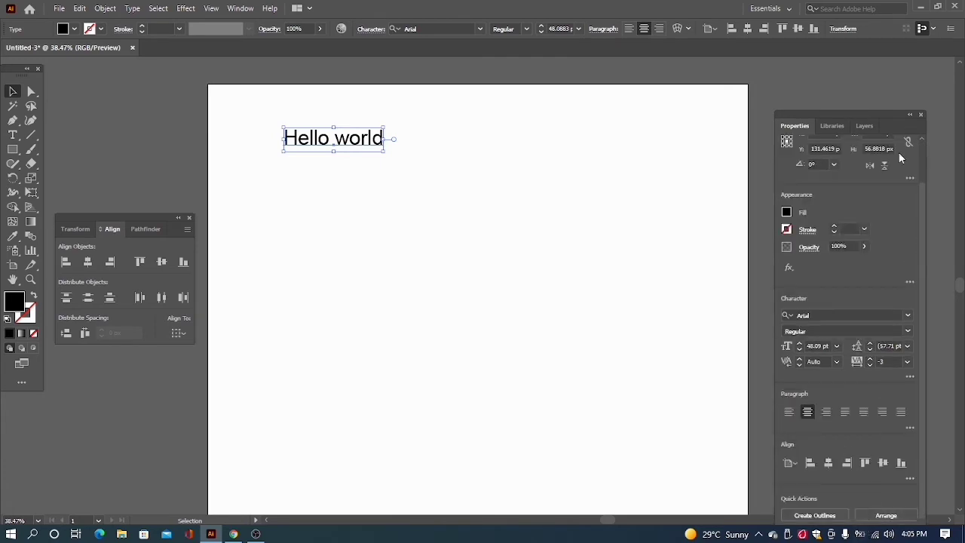
key("ctrl+shift+a")
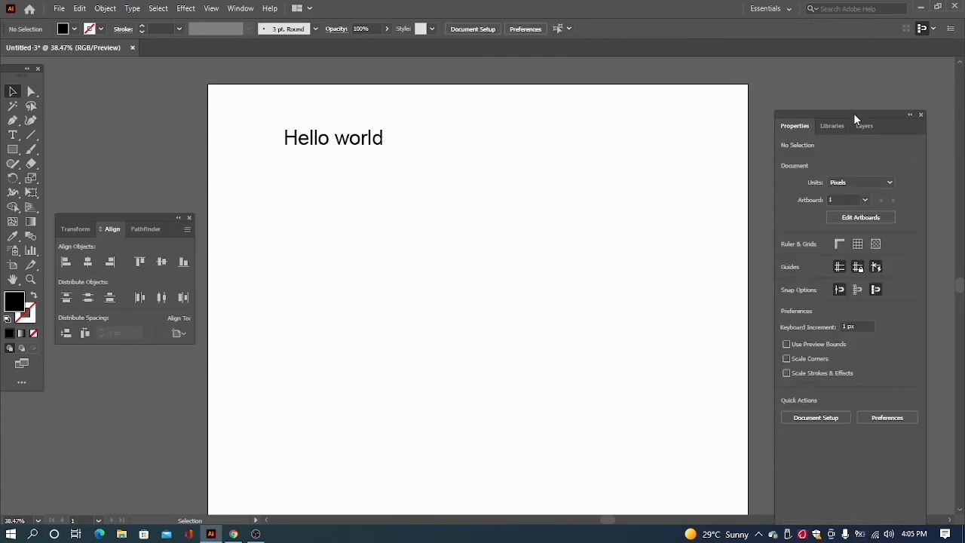
left_click_drag(855, 113, 848, 86)
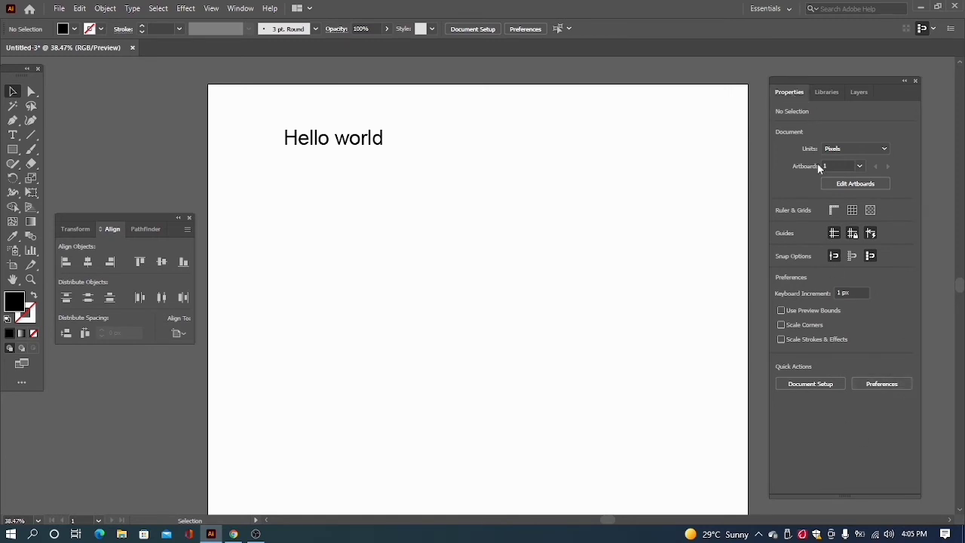
Step: Try aligning the Hello world text to the artboard's horizontal center, left edge, right edge and top edge
left_click(350, 144)
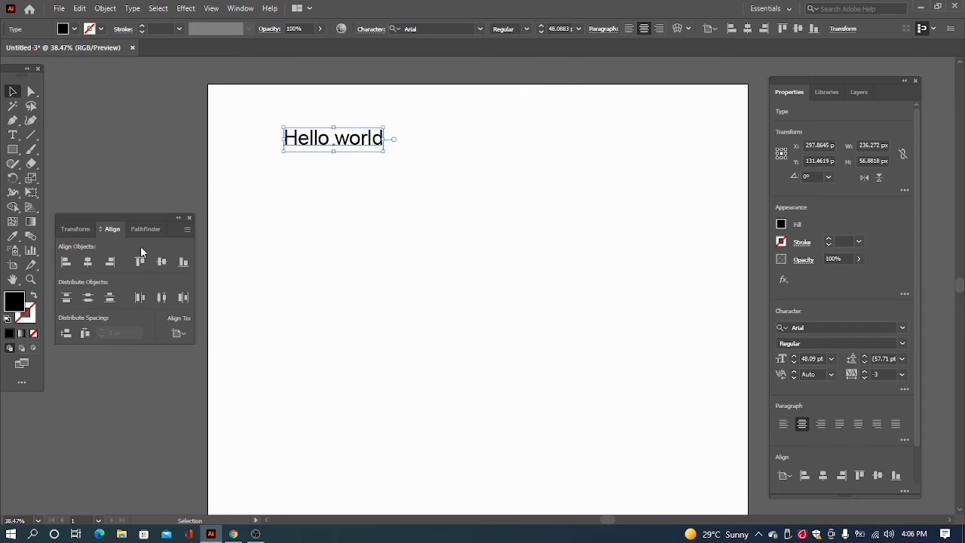
left_click(88, 262)
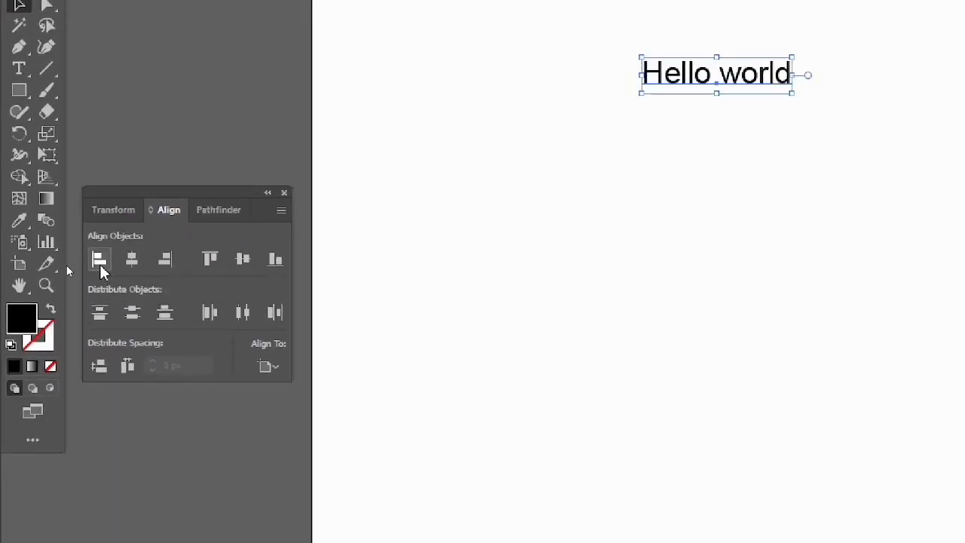
left_click(101, 265)
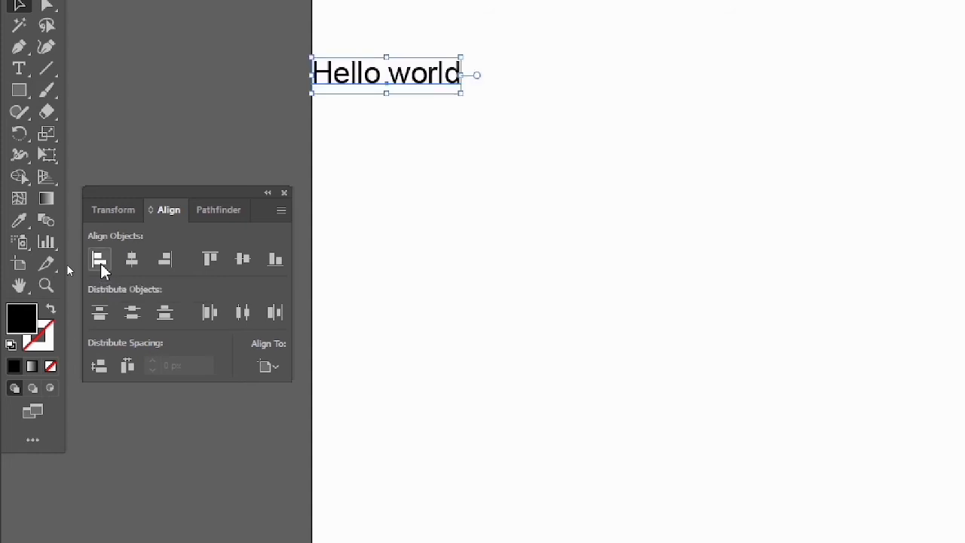
left_click(173, 263)
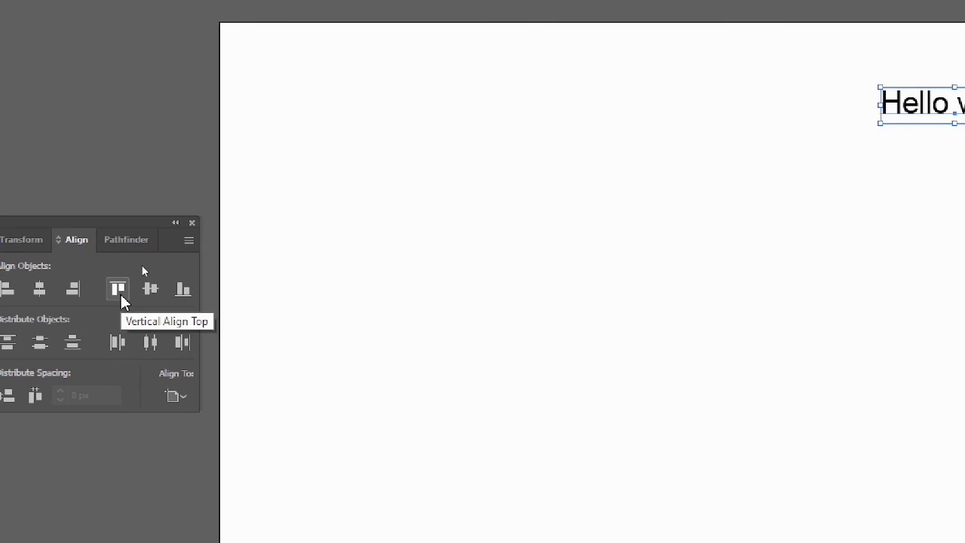
left_click(123, 301)
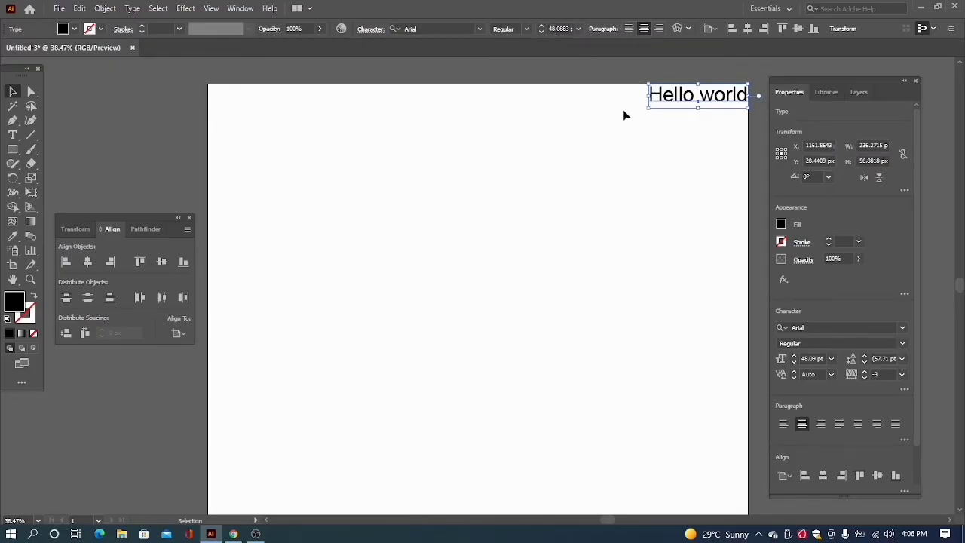
Step: Center the Hello world text horizontally and vertically on the artboard, also trying the bottom and top edge alignments
left_click(88, 264)
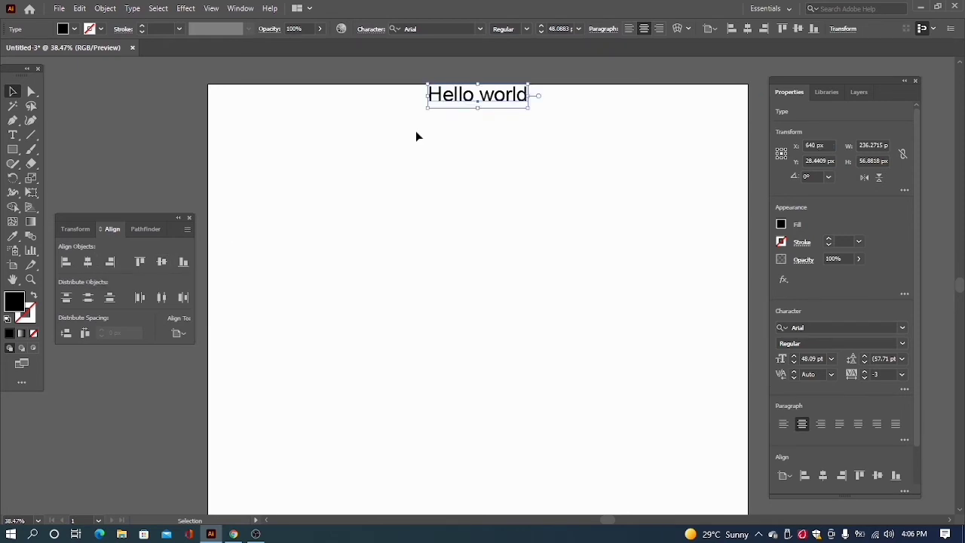
left_click(160, 264)
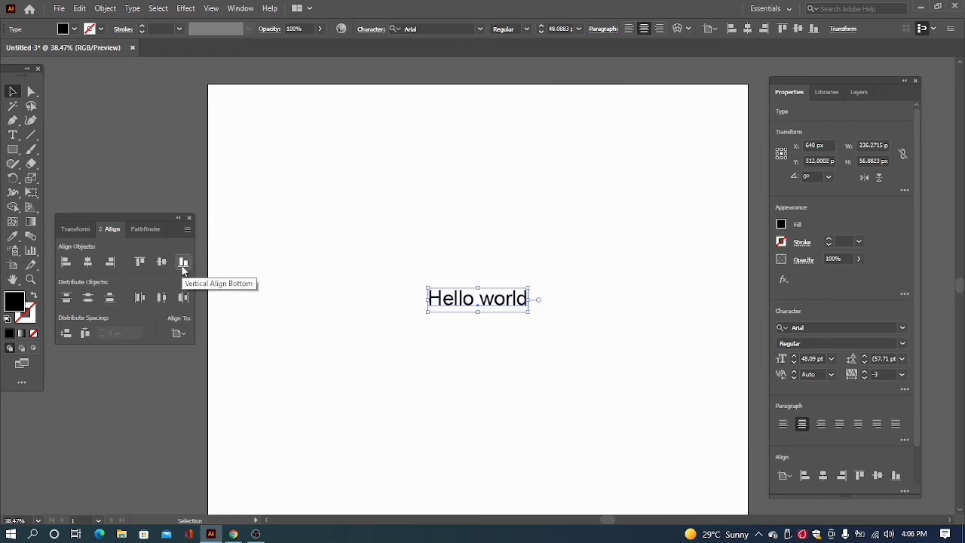
left_click(183, 264)
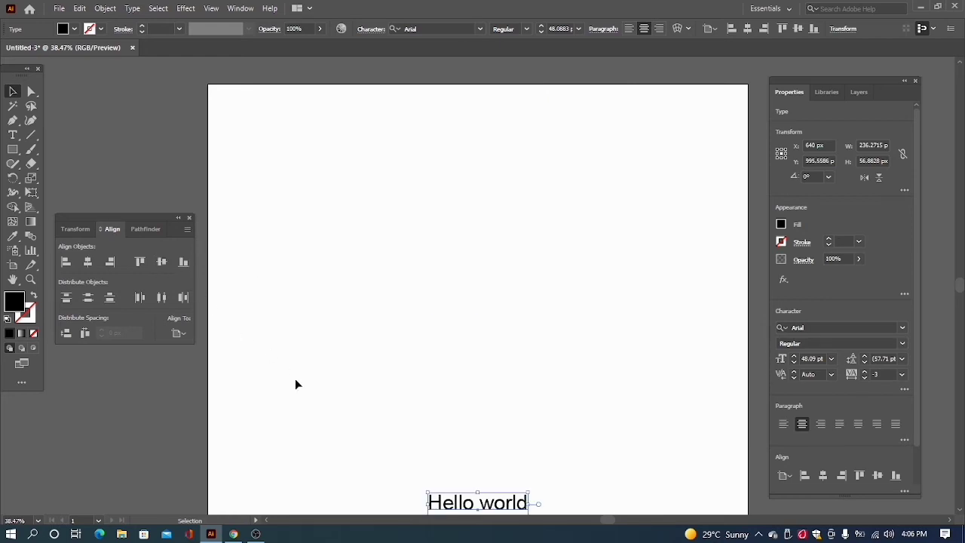
left_click(860, 475)
left_click(877, 475)
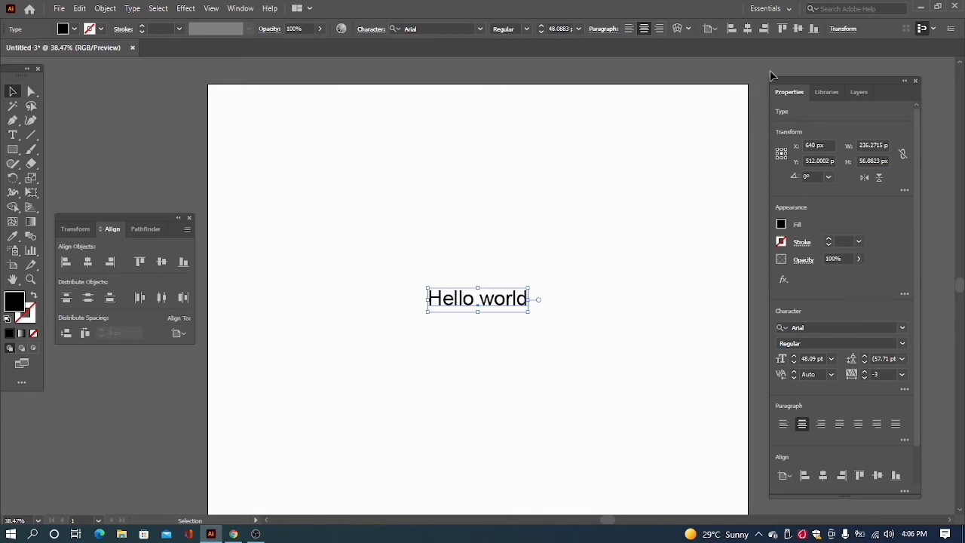
Step: Try aligning the centered text to the artboard's top and left edges, returning it to the center each time
left_click(797, 30)
left_click(787, 28)
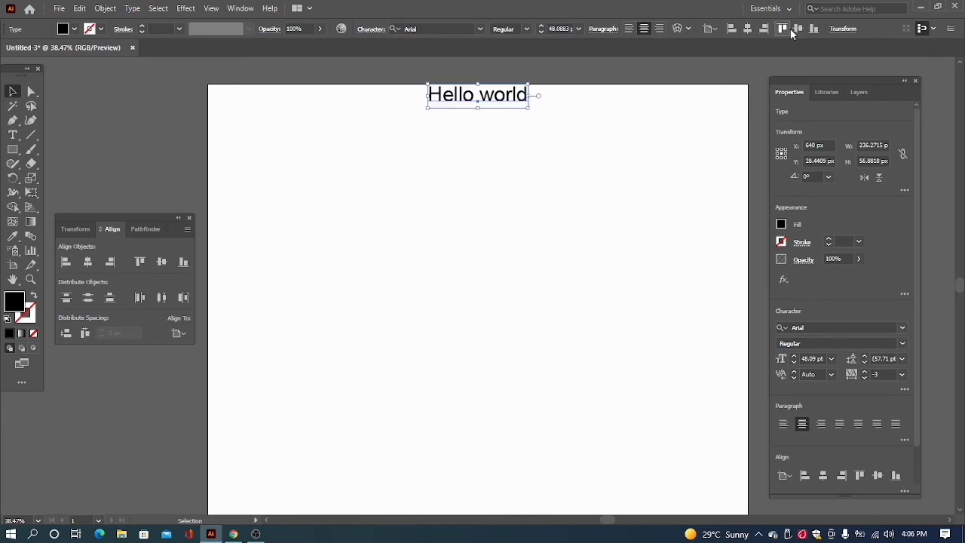
left_click(796, 30)
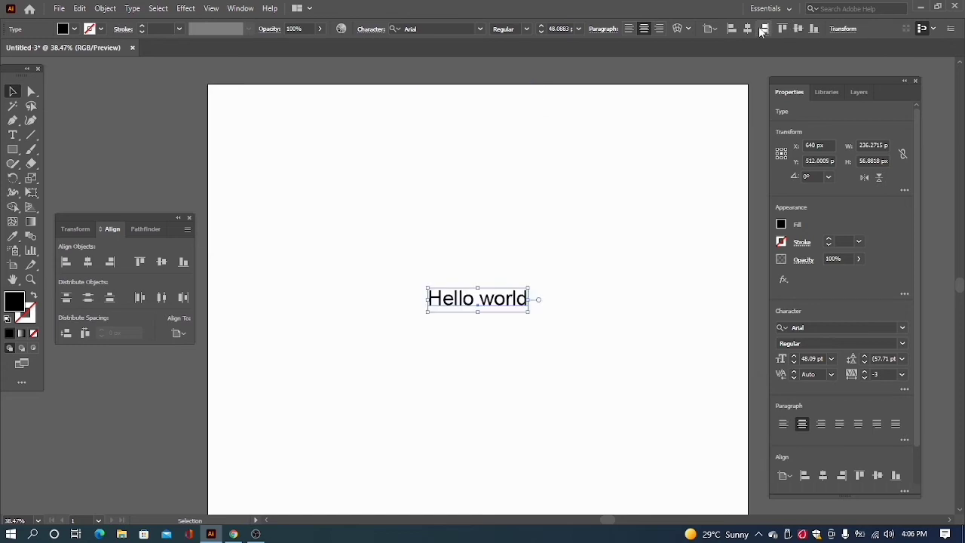
left_click(728, 32)
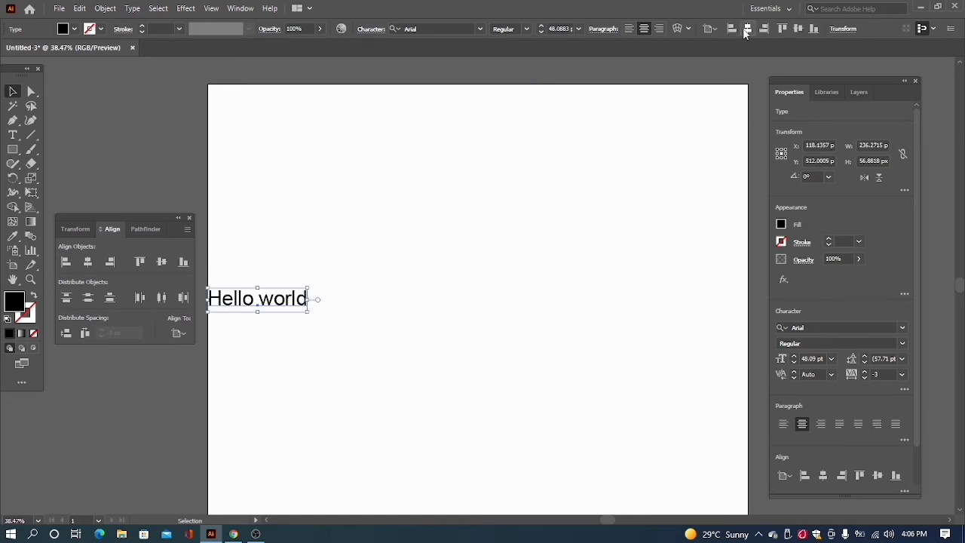
left_click(747, 30)
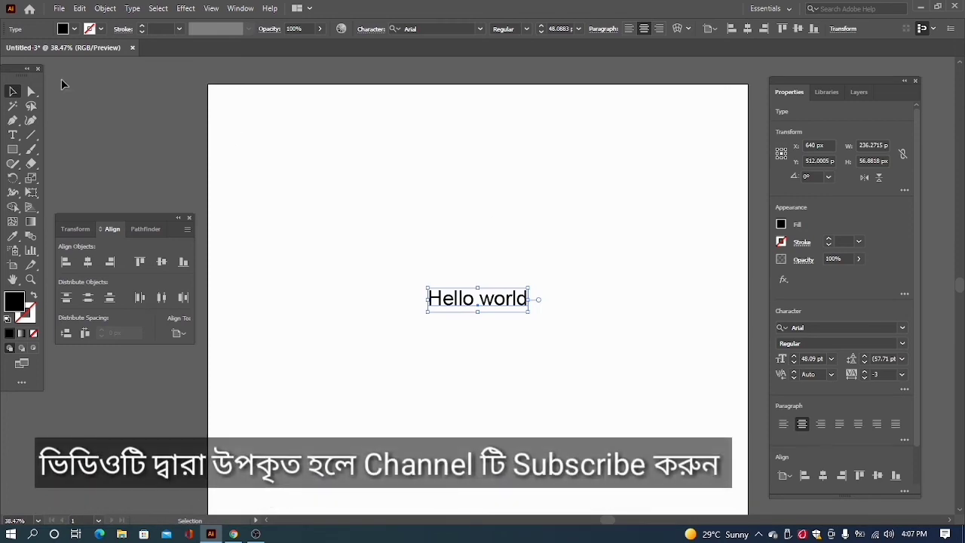
Step: Change the fill color of the Hello world text to the pure red swatch
left_click(73, 30)
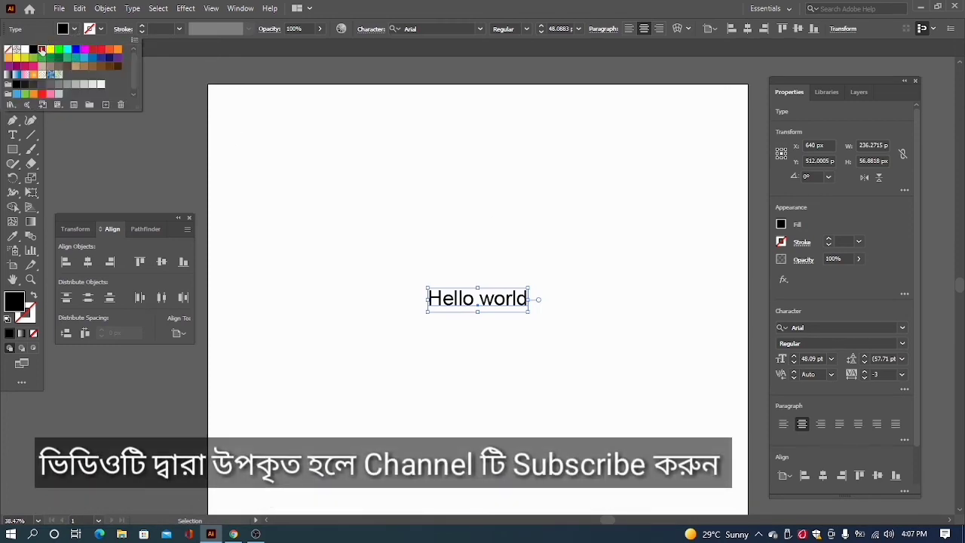
left_click(41, 49)
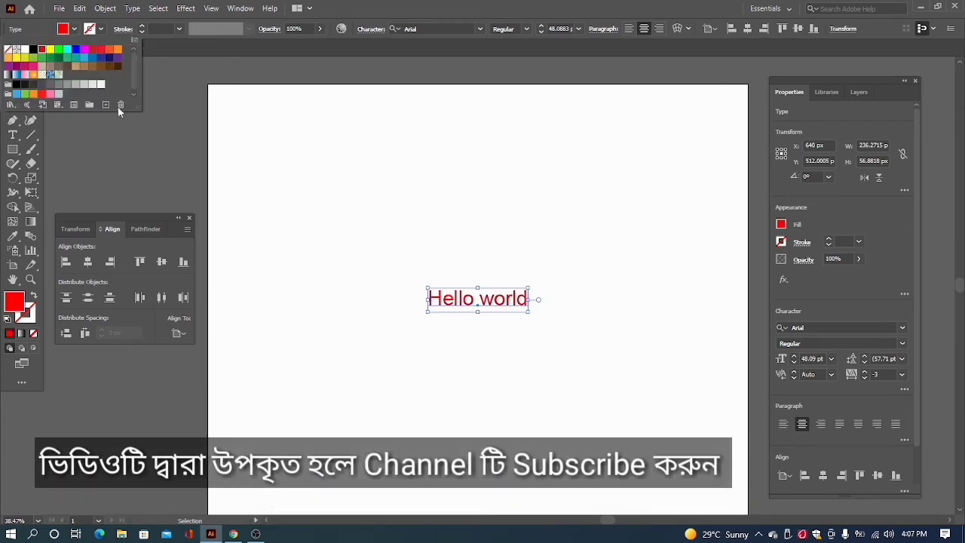
Step: Change the fill color of the Hello world text to the black swatch
left_click(781, 226)
left_click(781, 226)
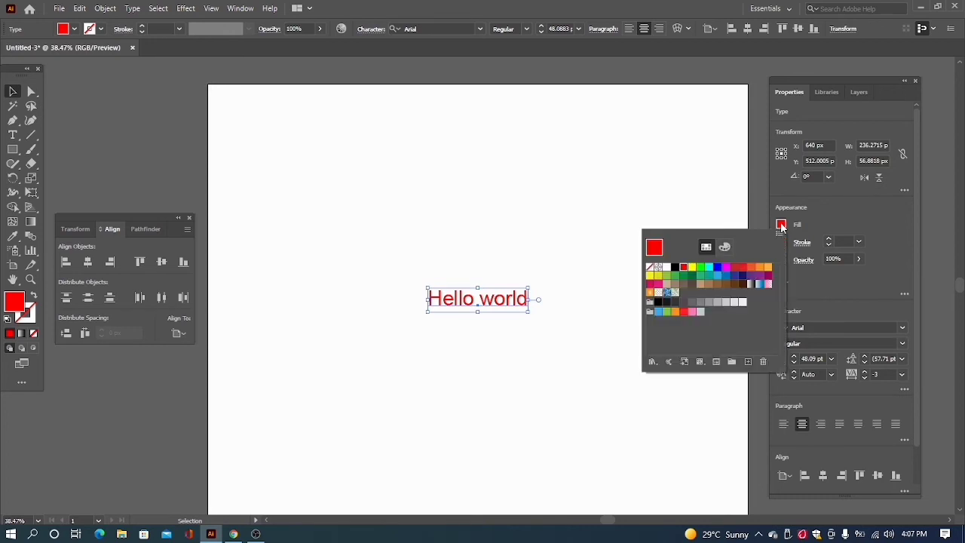
left_click(674, 268)
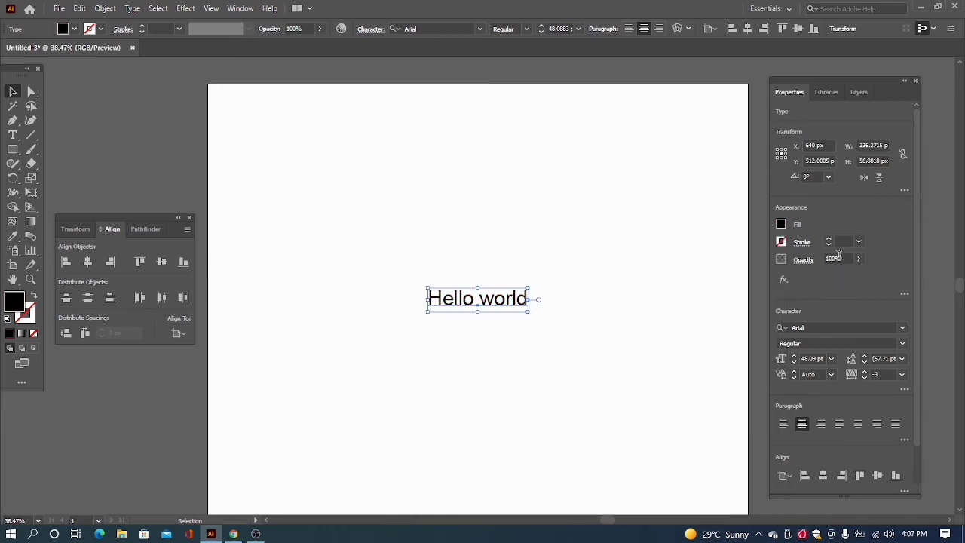
Step: Try a red stroke and a yellow stroke on the Hello world text
left_click(781, 242)
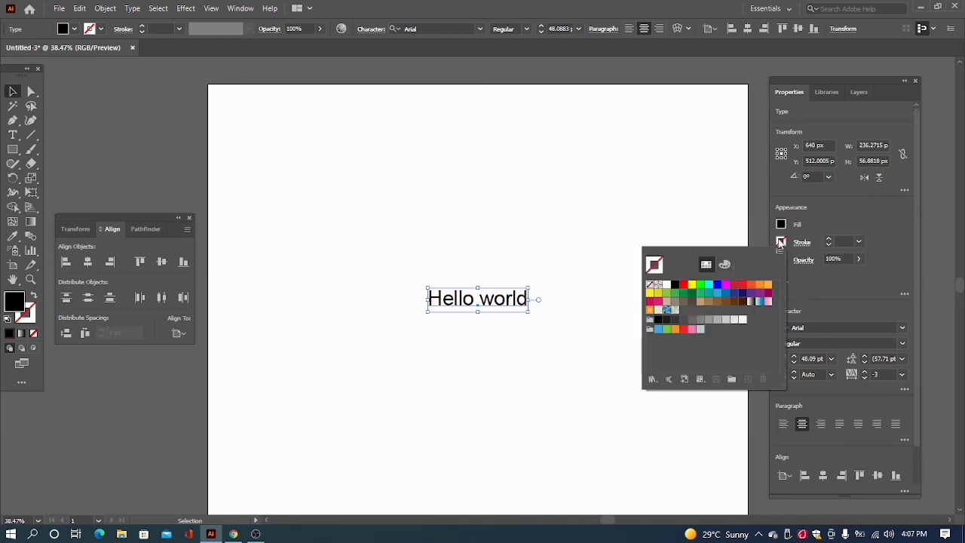
left_click(683, 285)
left_click(101, 31)
left_click(100, 31)
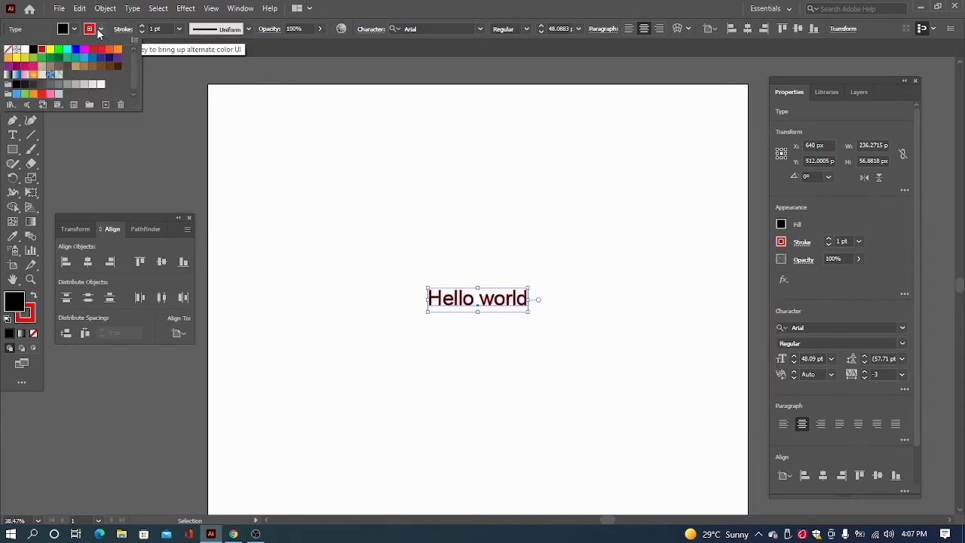
left_click(51, 56)
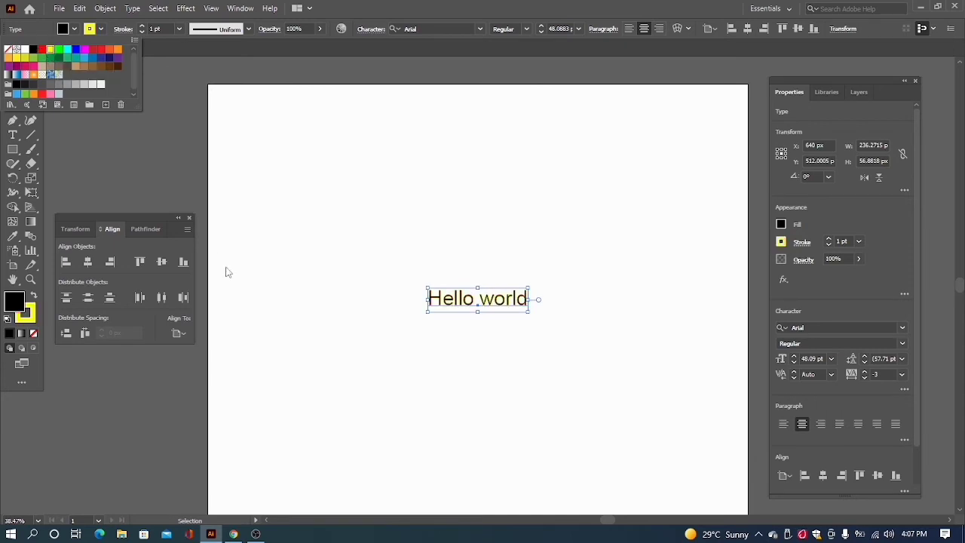
left_click(537, 364)
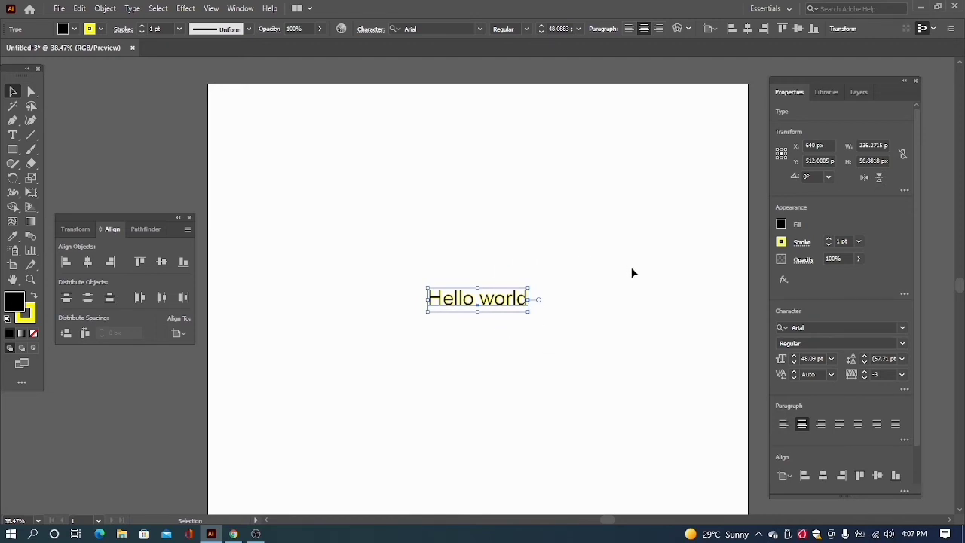
Step: Remove the stroke from the Hello world text and deselect it
left_click(781, 241)
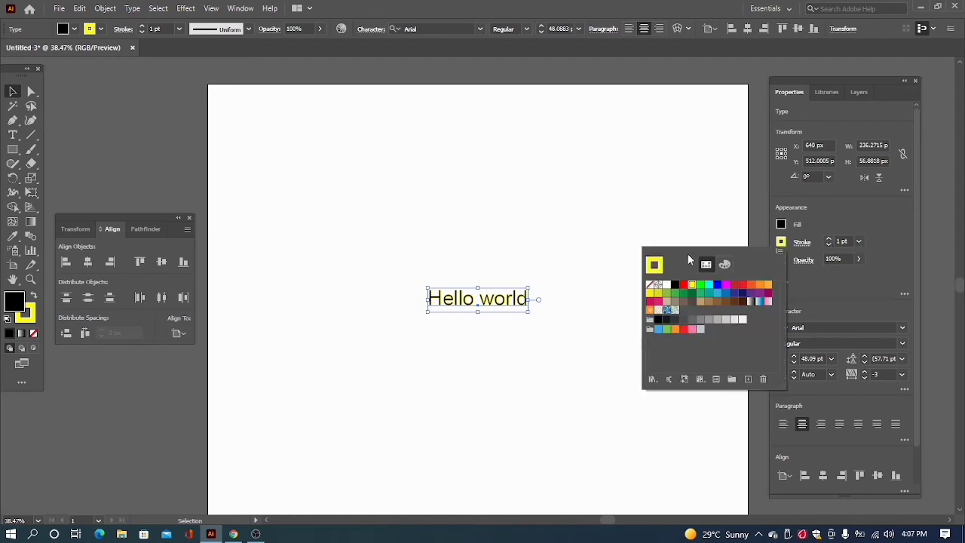
left_click(650, 285)
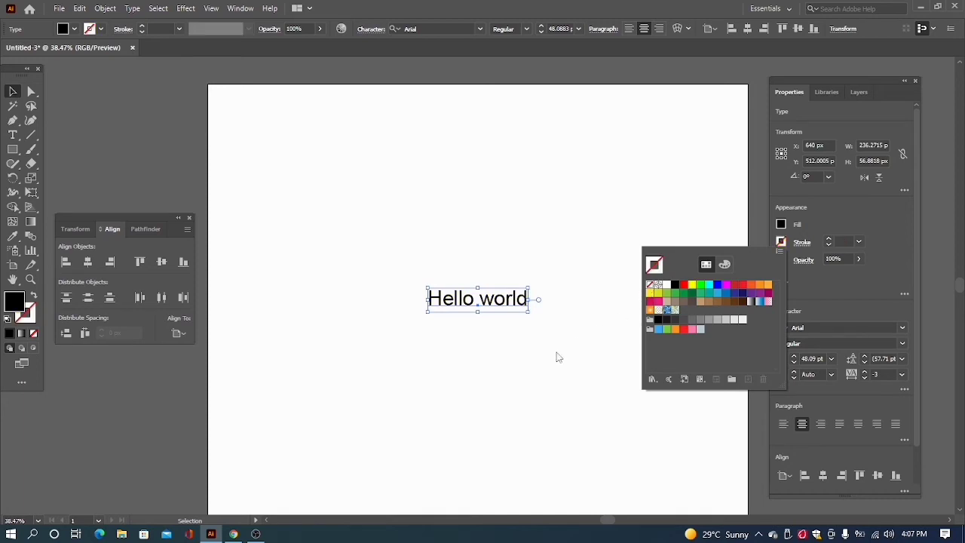
left_click(539, 367)
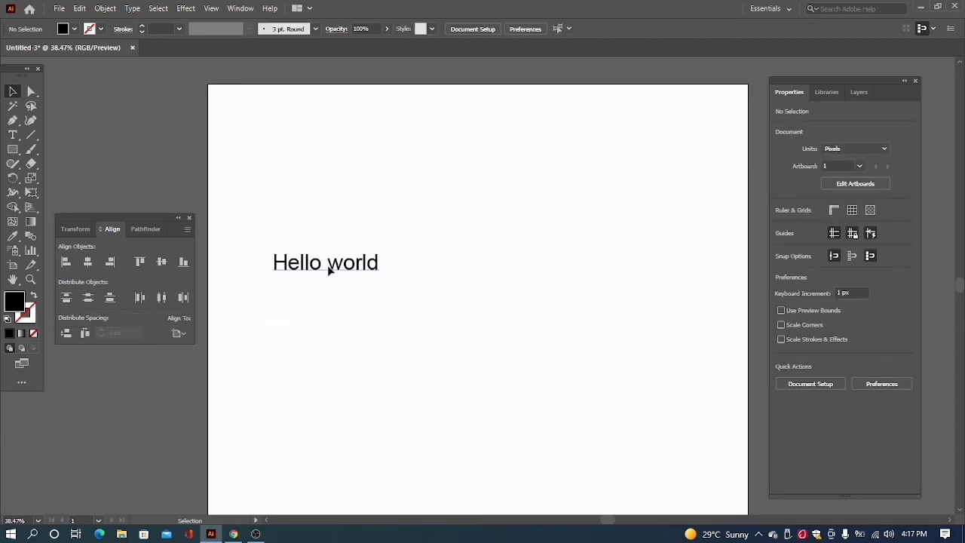
Step: Duplicate the Hello world text twice to its right, forming an uneven row of three
left_click(330, 264)
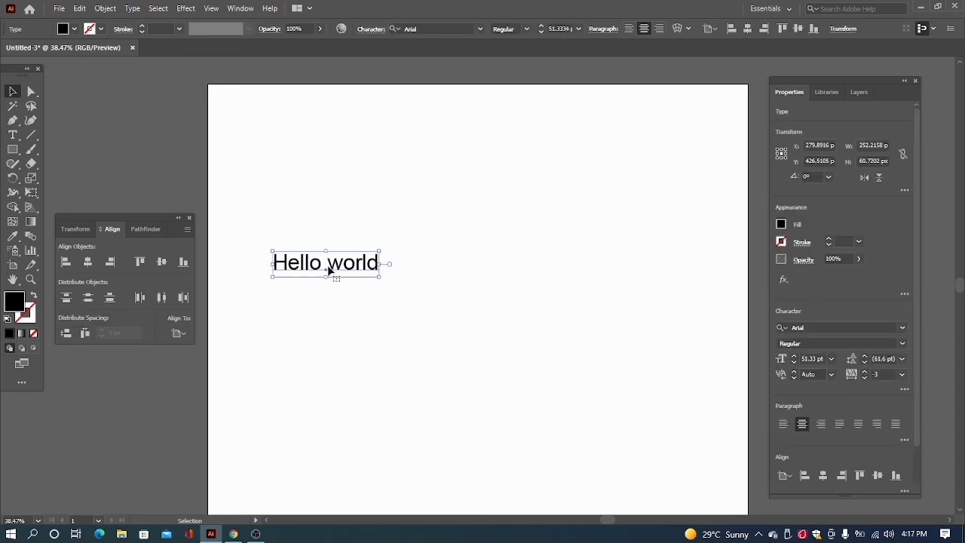
left_click_drag(330, 270, 638, 272)
left_click(416, 289)
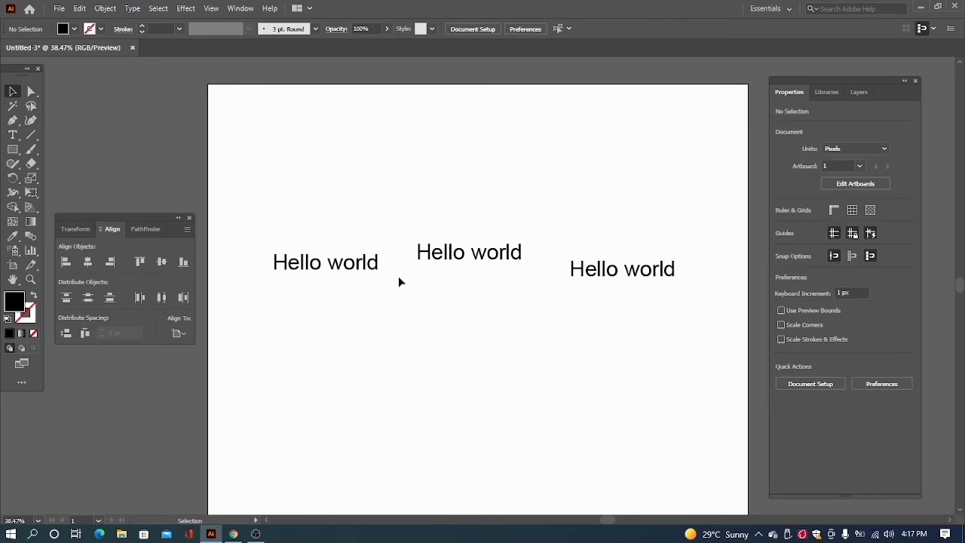
Step: Align the three Hello world texts to one another by their vertical centers
left_click_drag(302, 236, 689, 301)
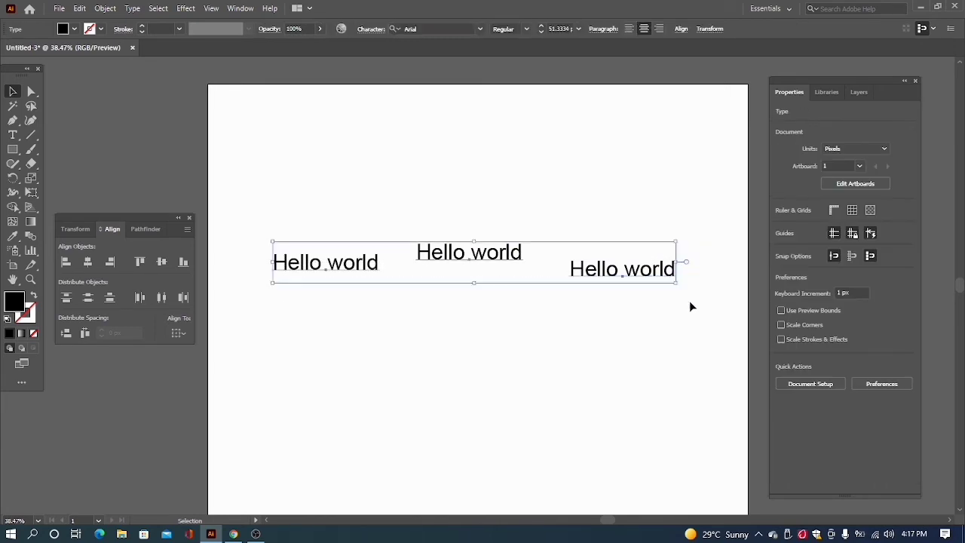
left_click(162, 262)
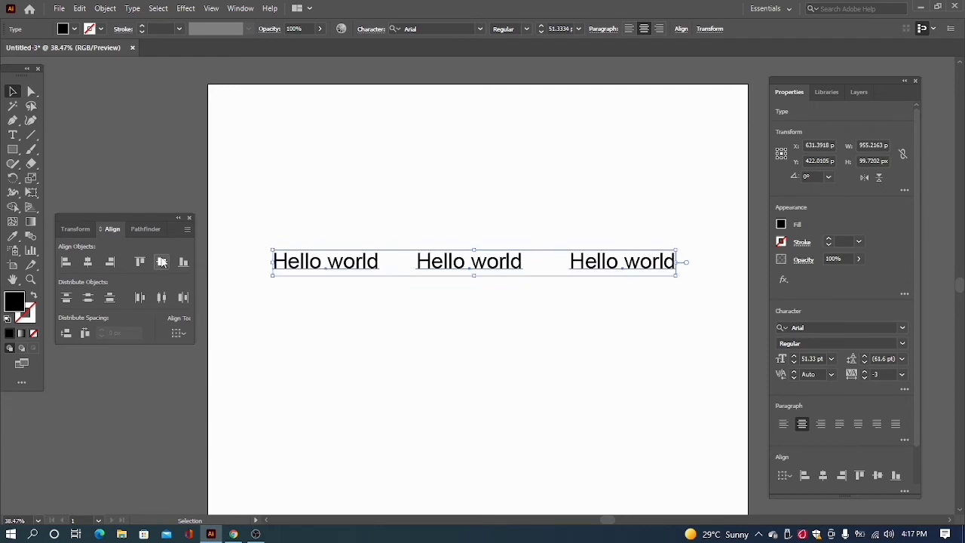
left_click(435, 300)
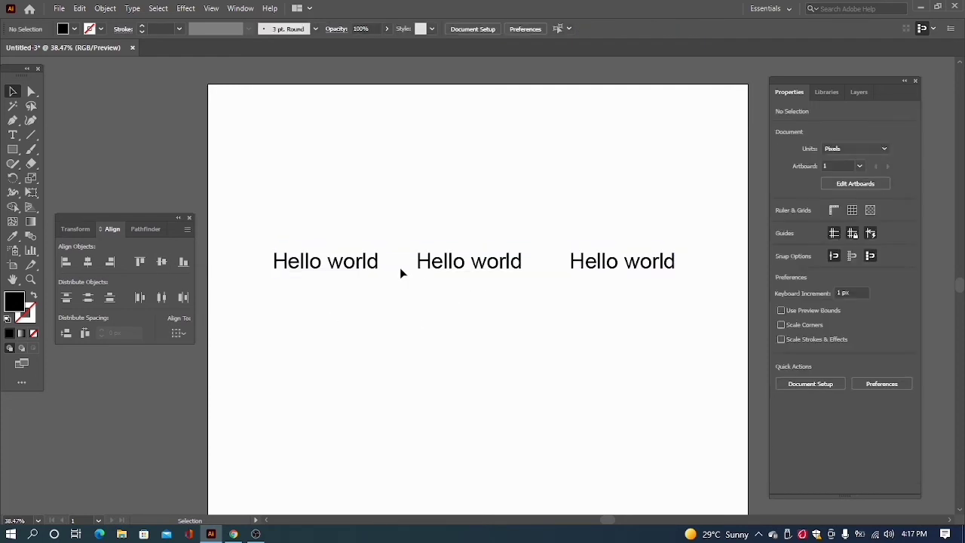
Step: Distribute the three Hello world texts evenly by their horizontal centers
left_click_drag(293, 243, 674, 277)
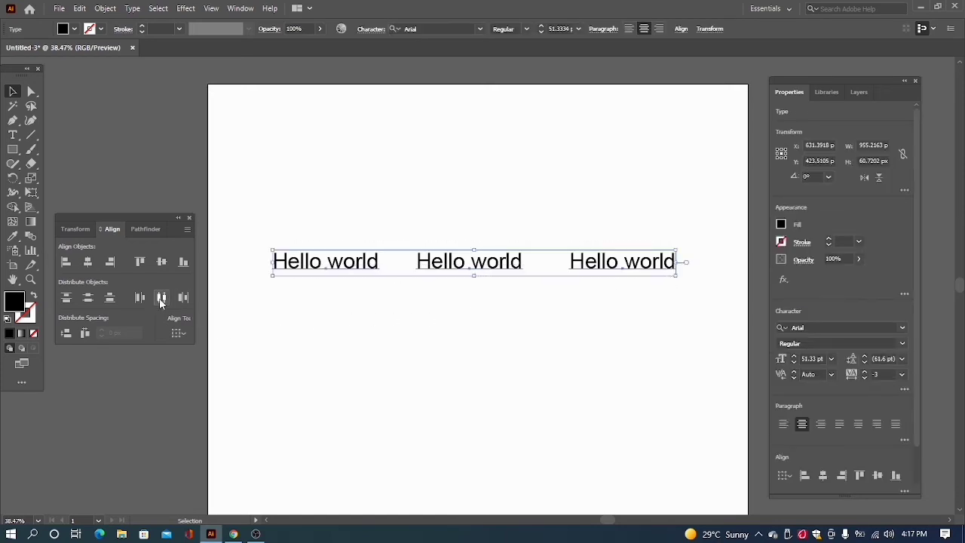
left_click(161, 300)
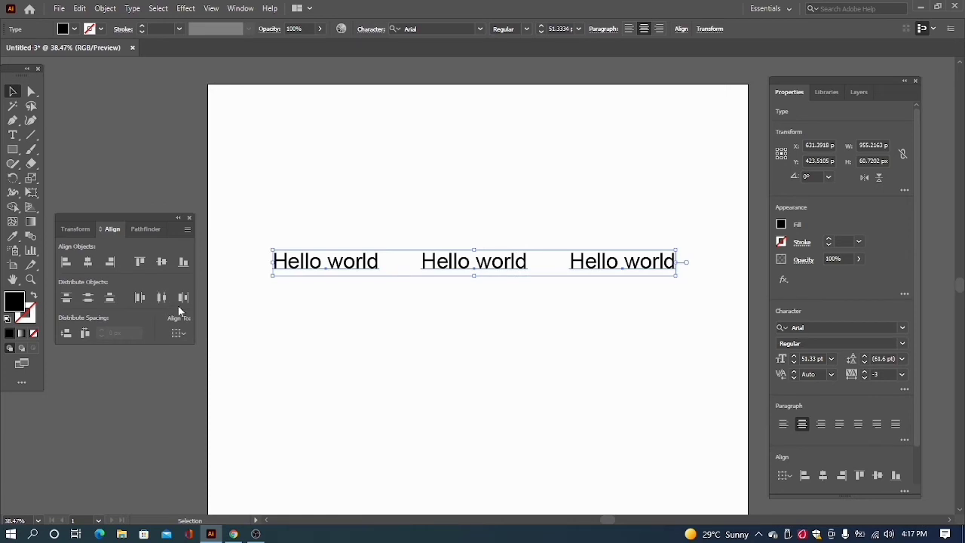
left_click(424, 308)
Step: Move the middle text closer to the left one and redistribute all three by their horizontal centers
left_click_drag(456, 263, 430, 266)
left_click(405, 299)
left_click_drag(287, 240, 675, 287)
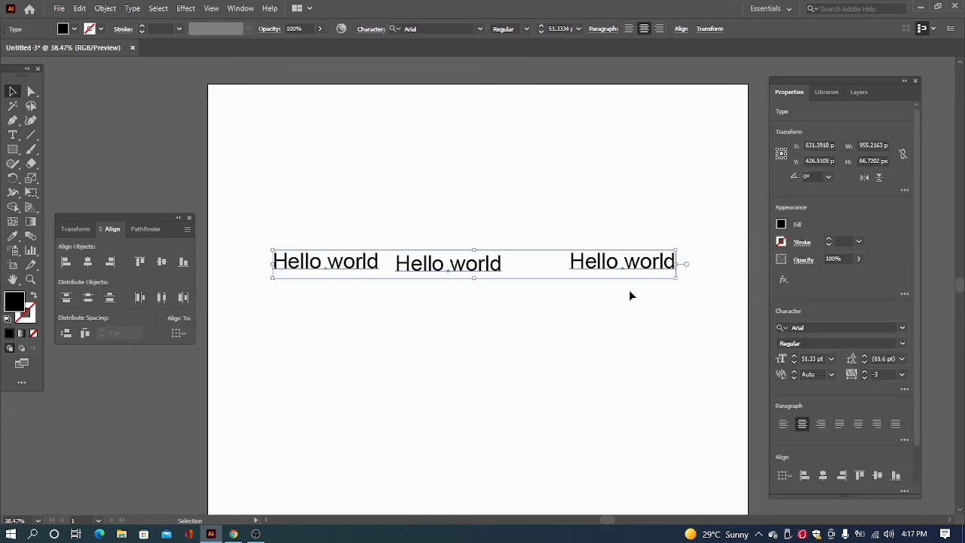
left_click(163, 300)
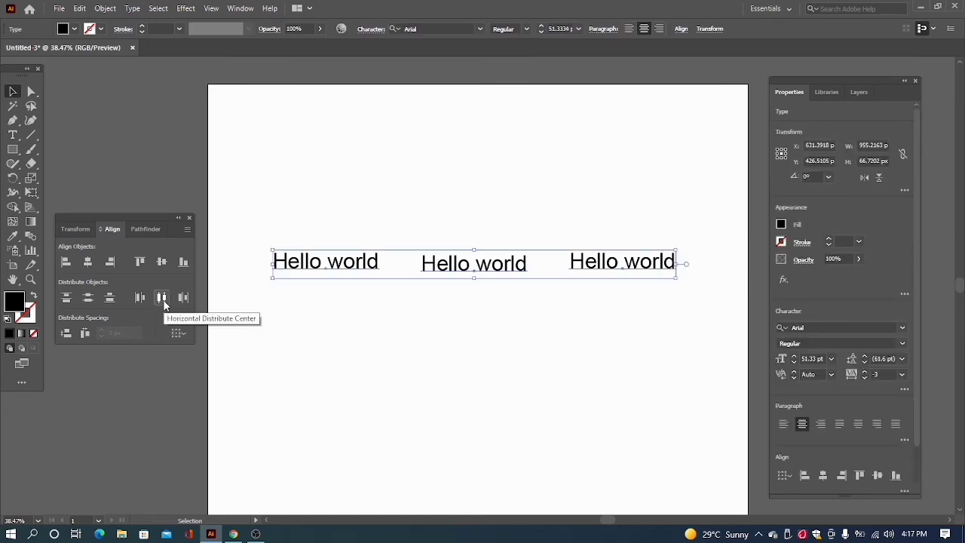
left_click(382, 343)
Step: Raise the middle and left texts to different heights, and realign all three by their vertical centers
left_click_drag(467, 273, 470, 240)
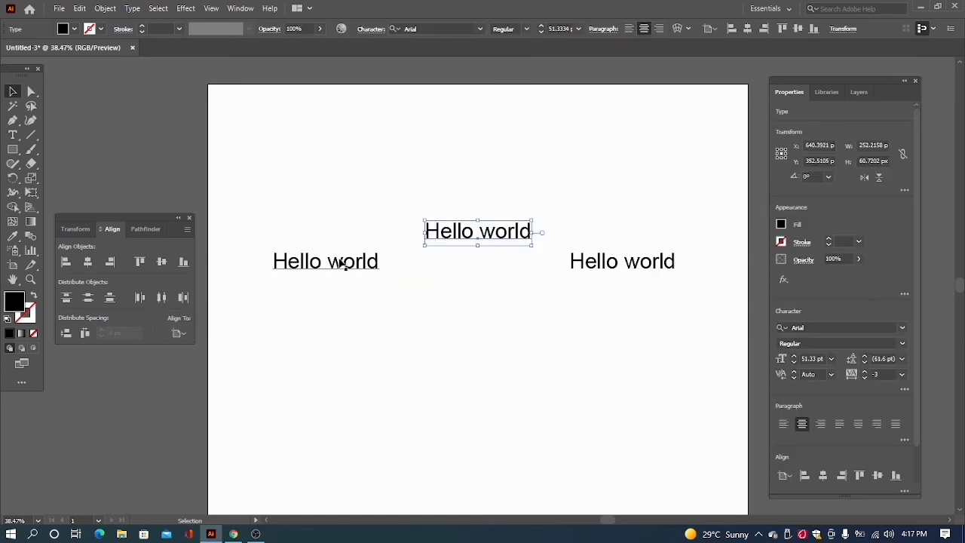
left_click(342, 240)
left_click_drag(327, 265, 329, 252)
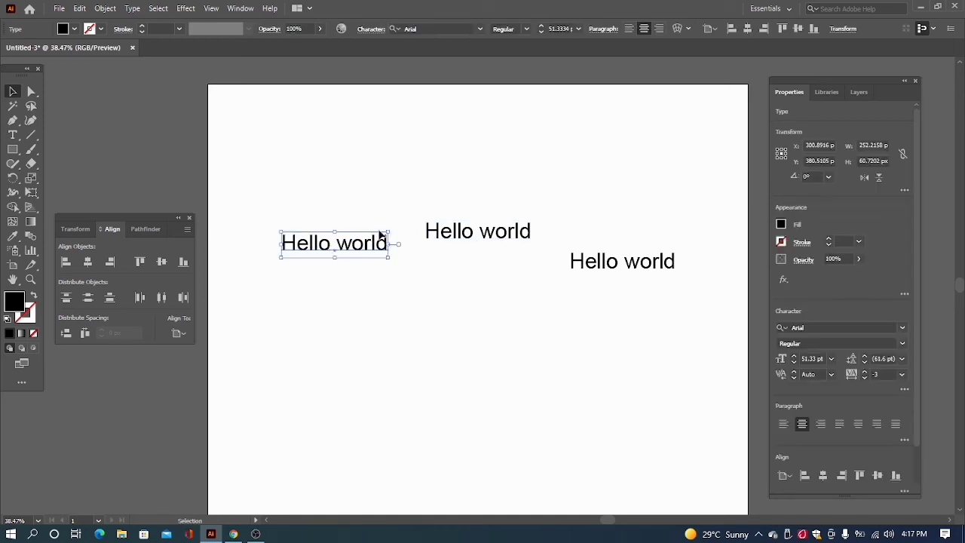
left_click_drag(305, 198, 571, 309)
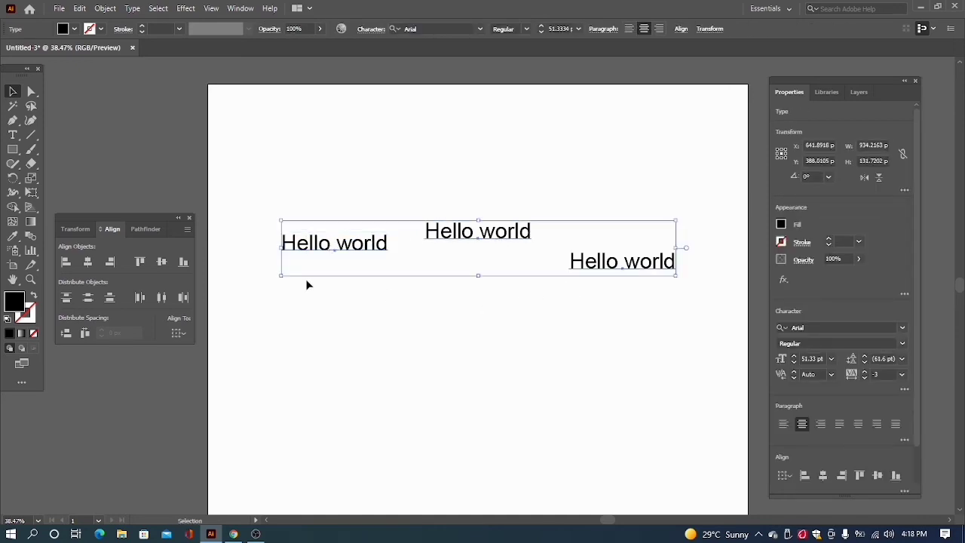
left_click(161, 262)
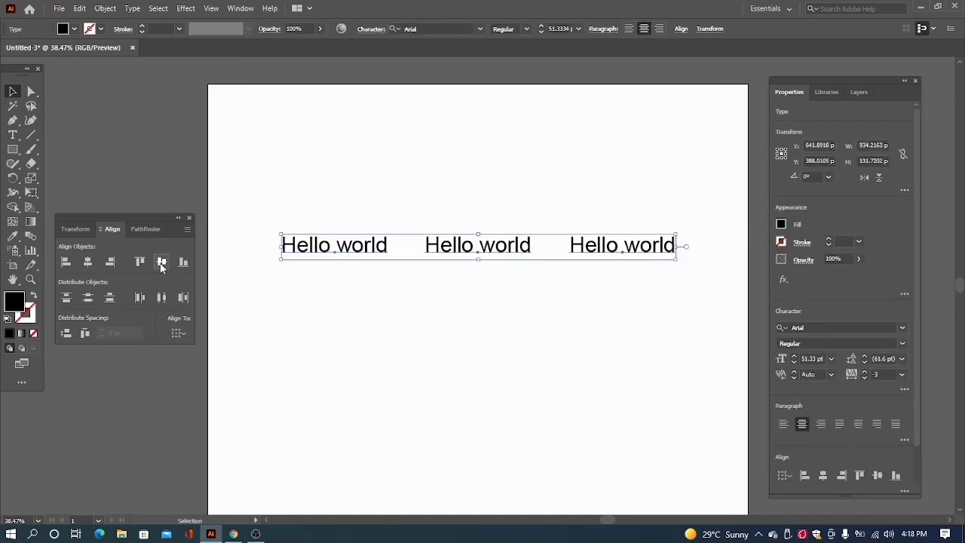
left_click(478, 304)
Step: Shift the middle text toward the right one and distribute the row evenly by horizontal centers
left_click_drag(490, 249, 509, 249)
left_click(285, 282)
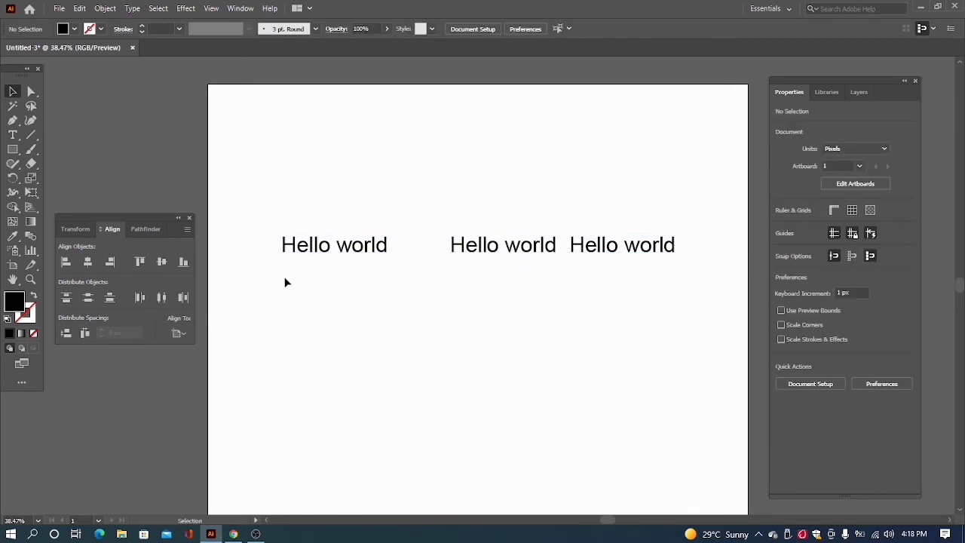
left_click_drag(274, 225, 628, 294)
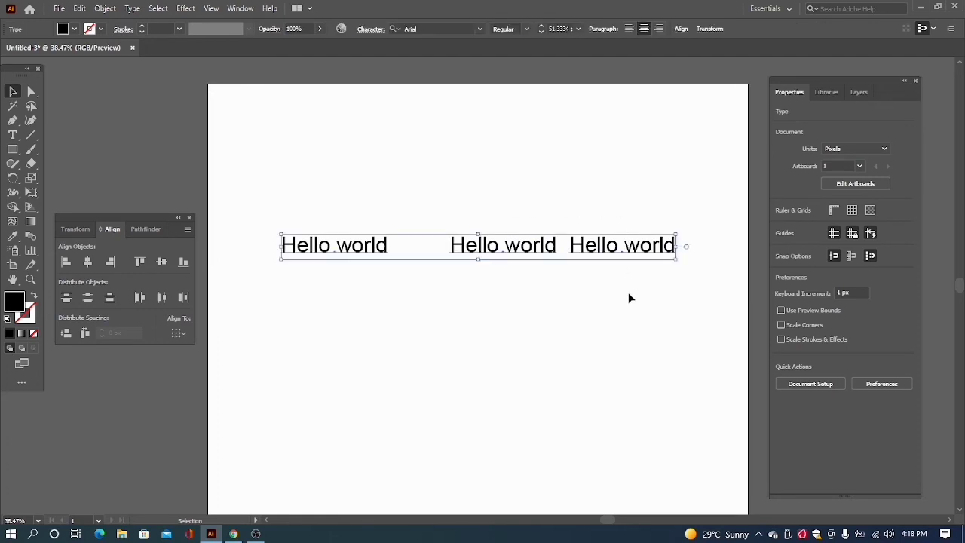
left_click(162, 298)
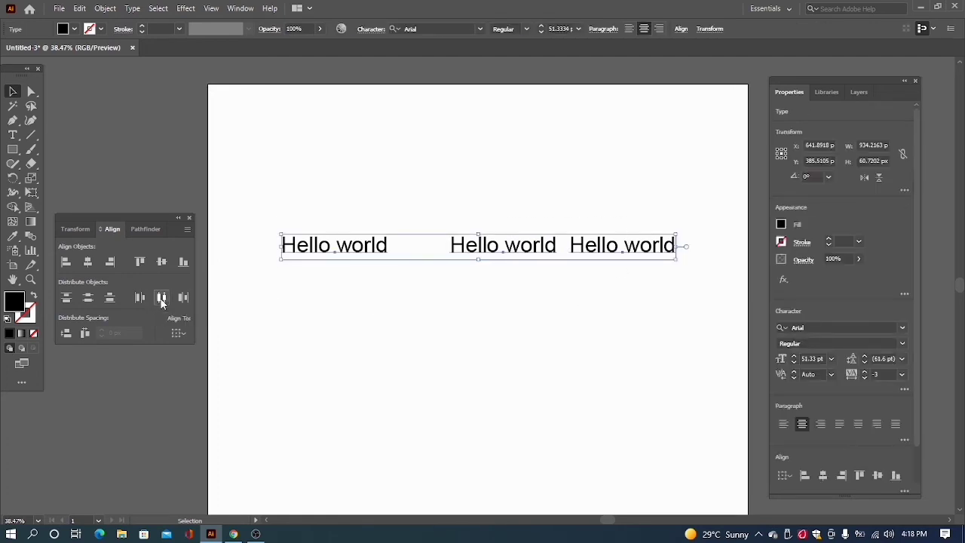
left_click(421, 325)
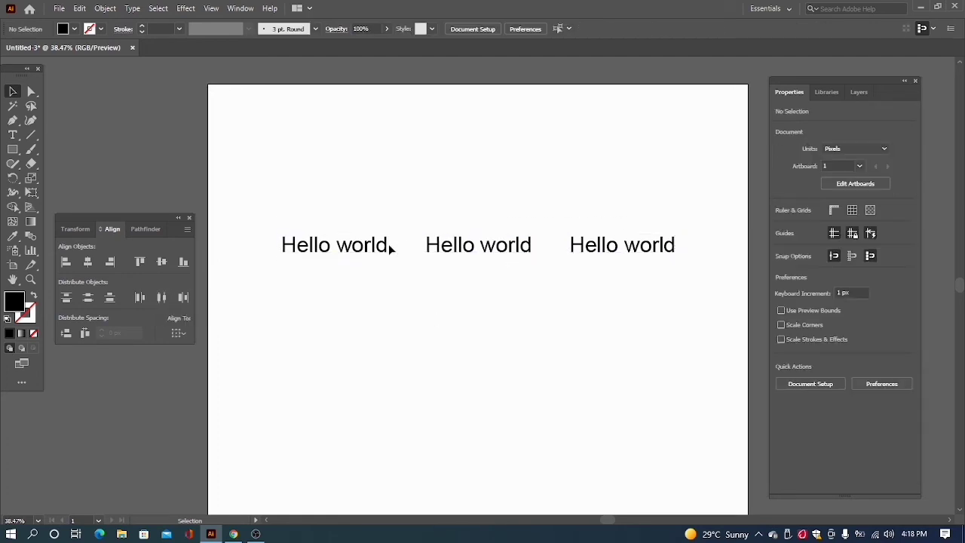
Step: Scatter the three texts into an uneven diagonal, the left one highest and the right one lowest
left_click_drag(354, 242, 400, 207)
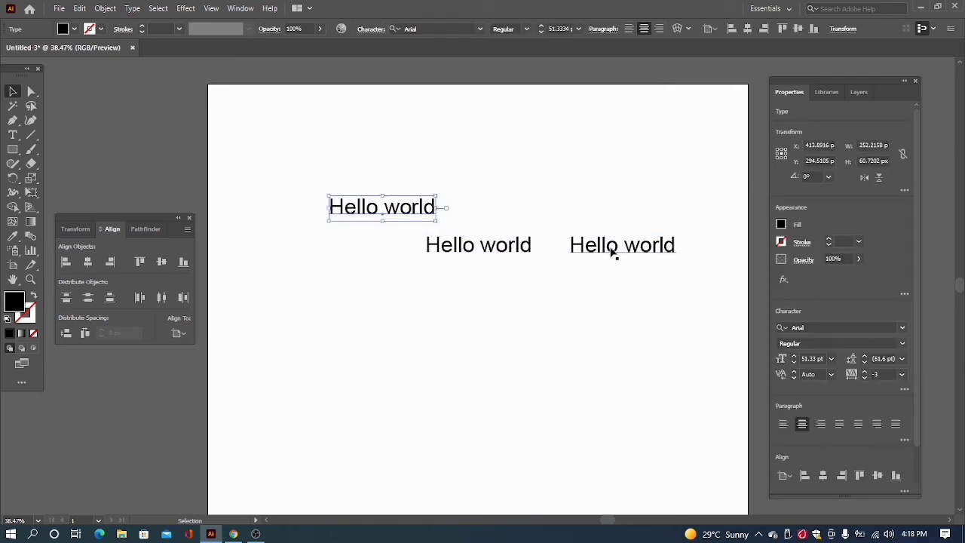
left_click_drag(614, 249, 590, 309)
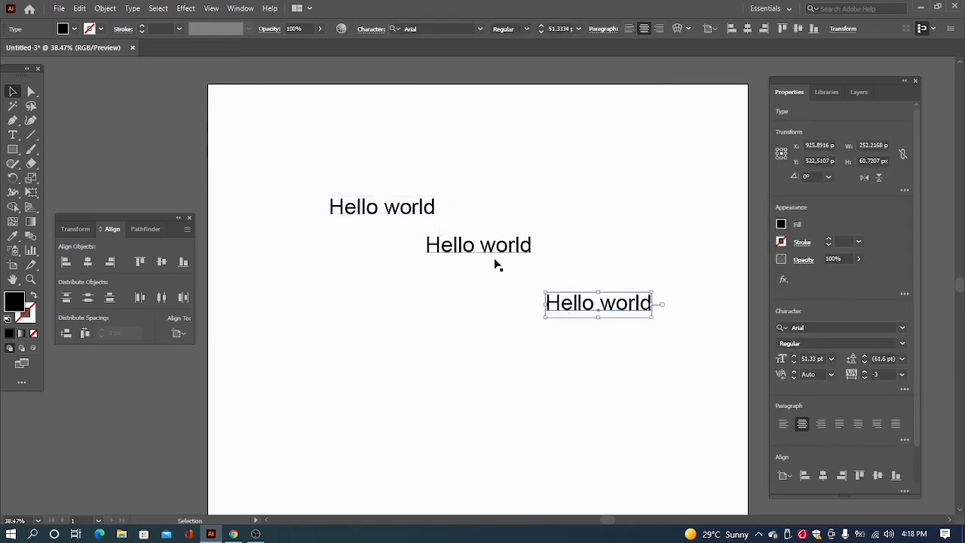
left_click_drag(494, 252, 493, 243)
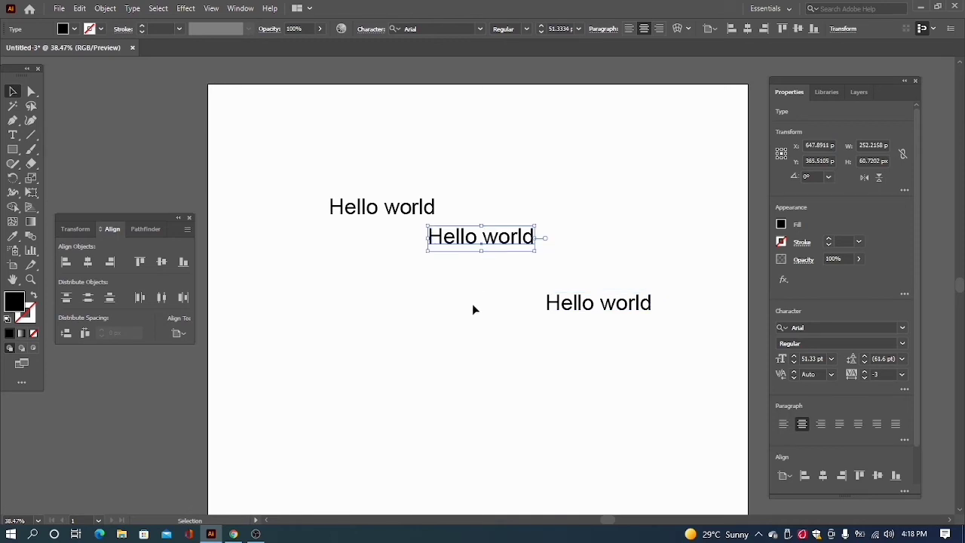
left_click(491, 313)
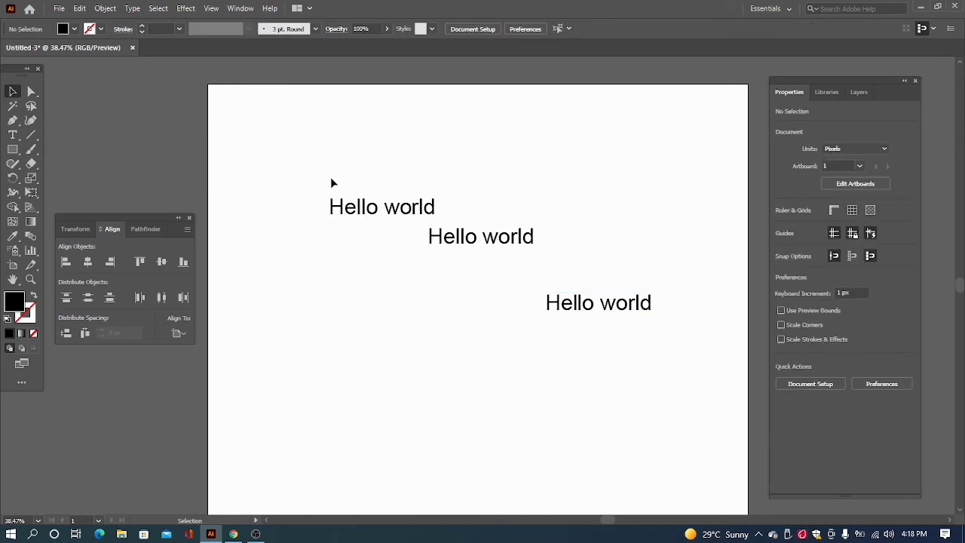
Step: Distribute the three texts by vertical centers and align their horizontal centers to form an evenly spaced column
left_click_drag(331, 179, 700, 370)
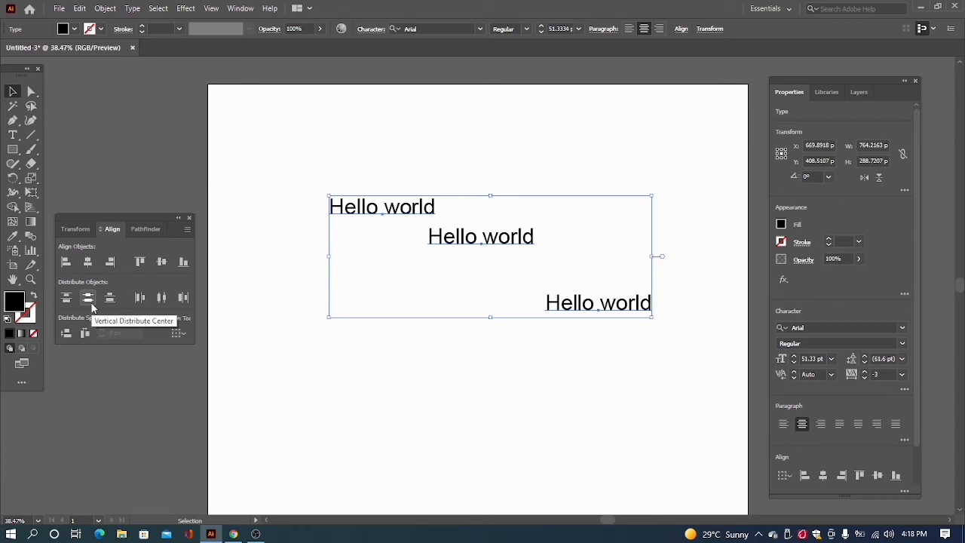
left_click(92, 306)
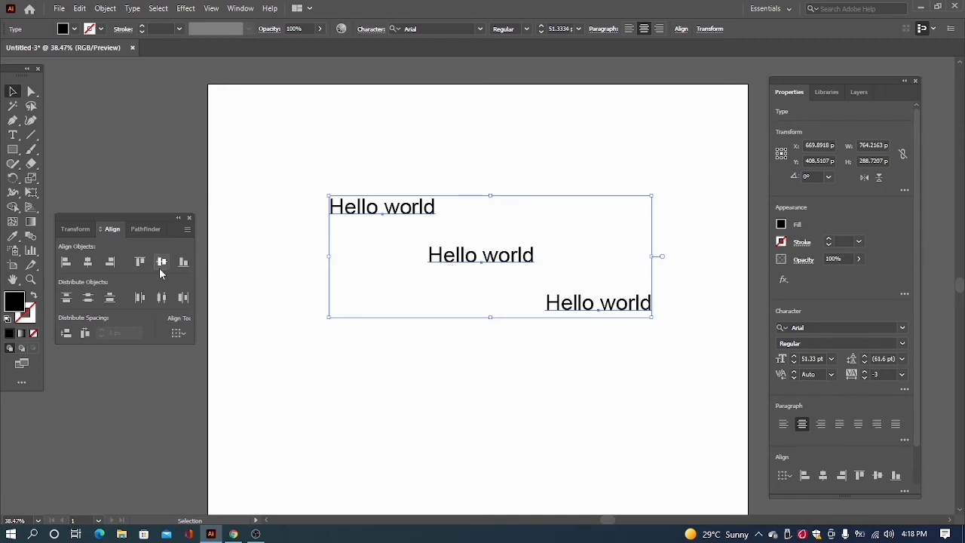
left_click(89, 263)
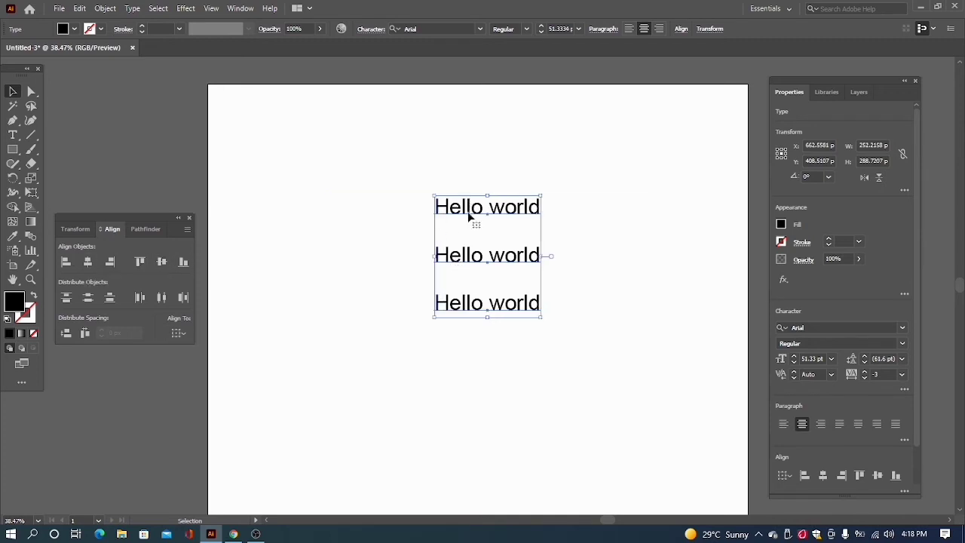
left_click(495, 370)
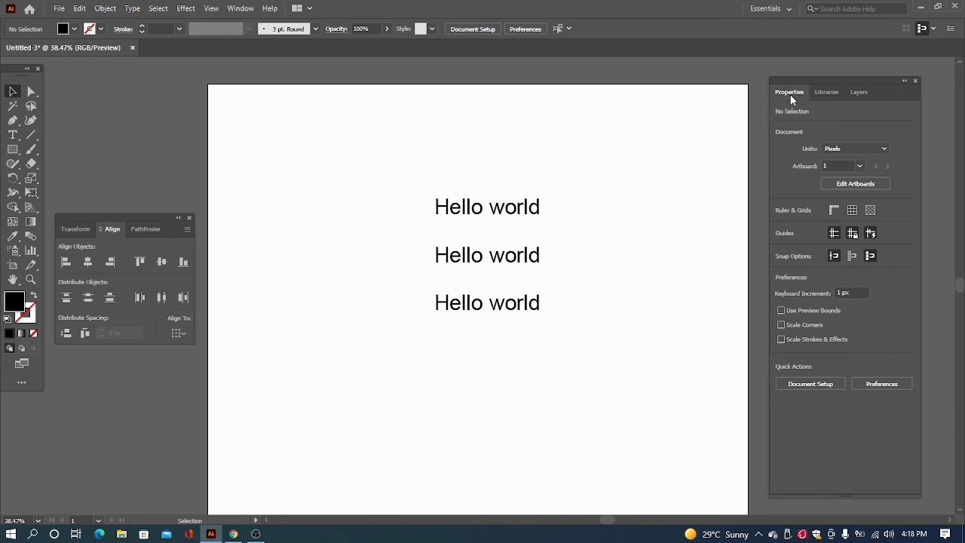
Step: Examine the kerning, font size and leading choices for the top Hello world text
left_click(491, 211)
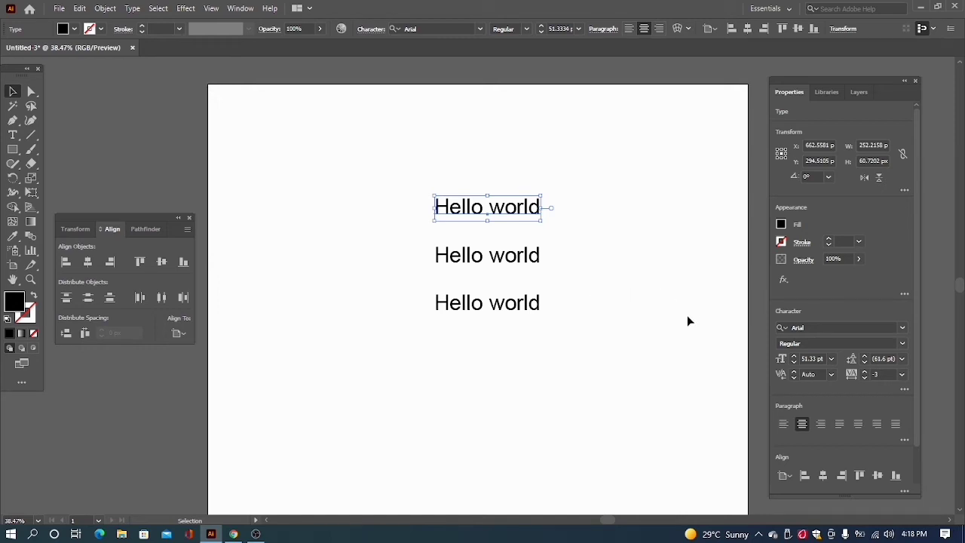
left_click(831, 375)
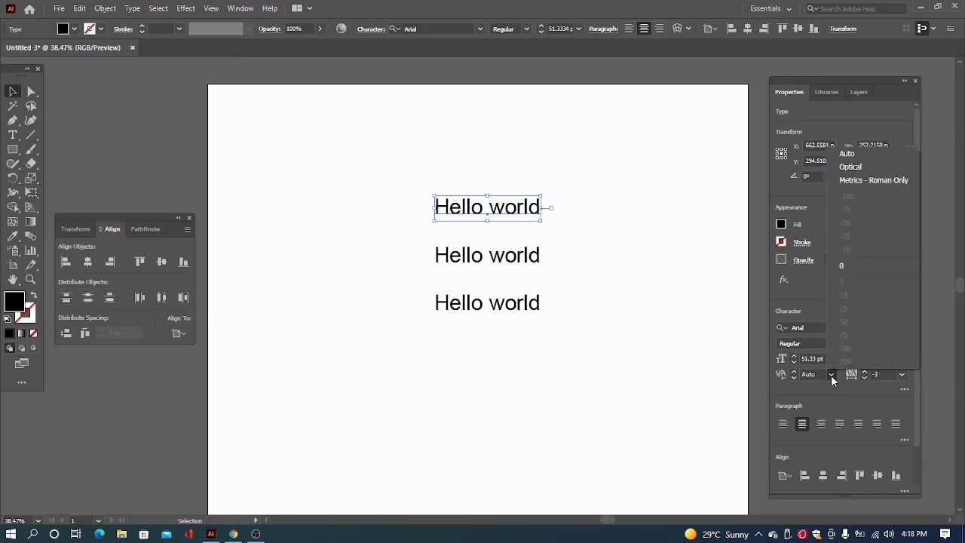
left_click(832, 375)
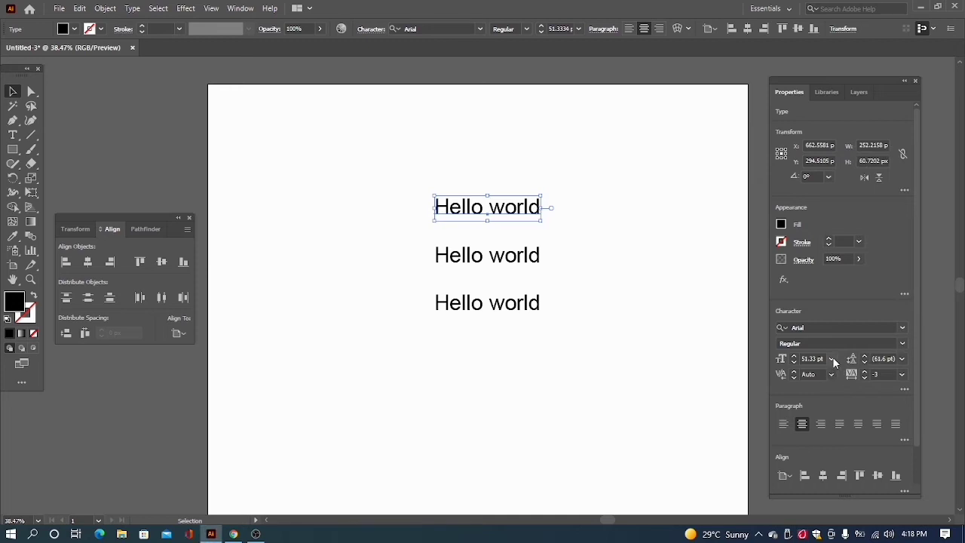
left_click(832, 358)
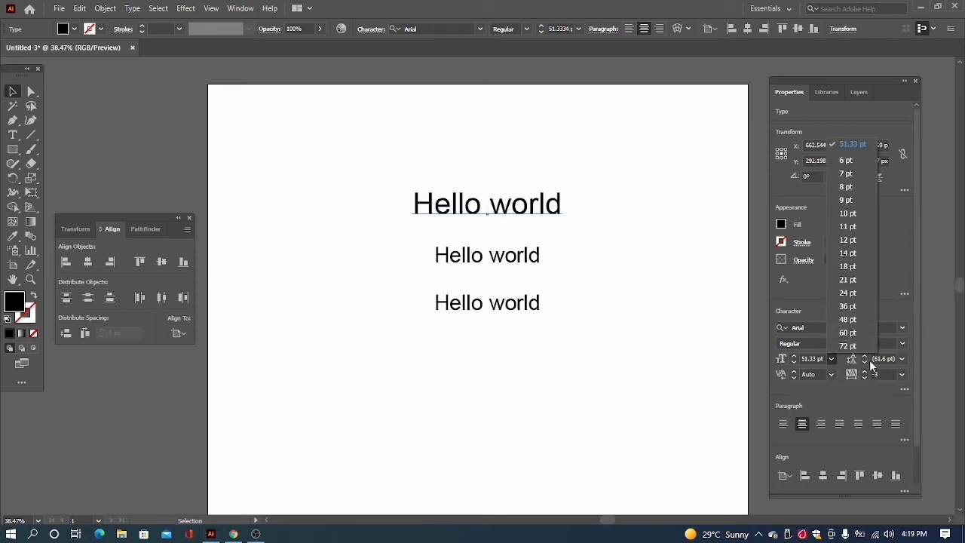
key("Escape")
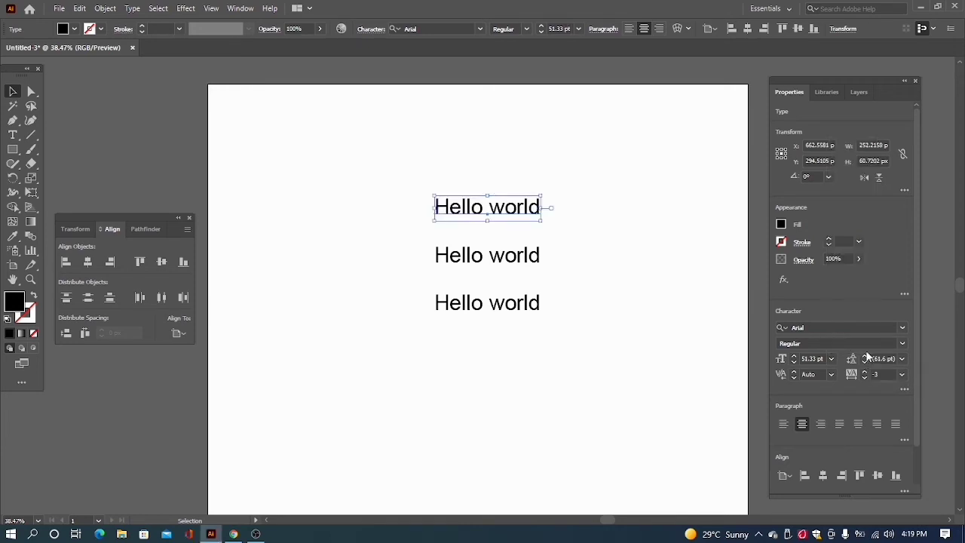
left_click(867, 359)
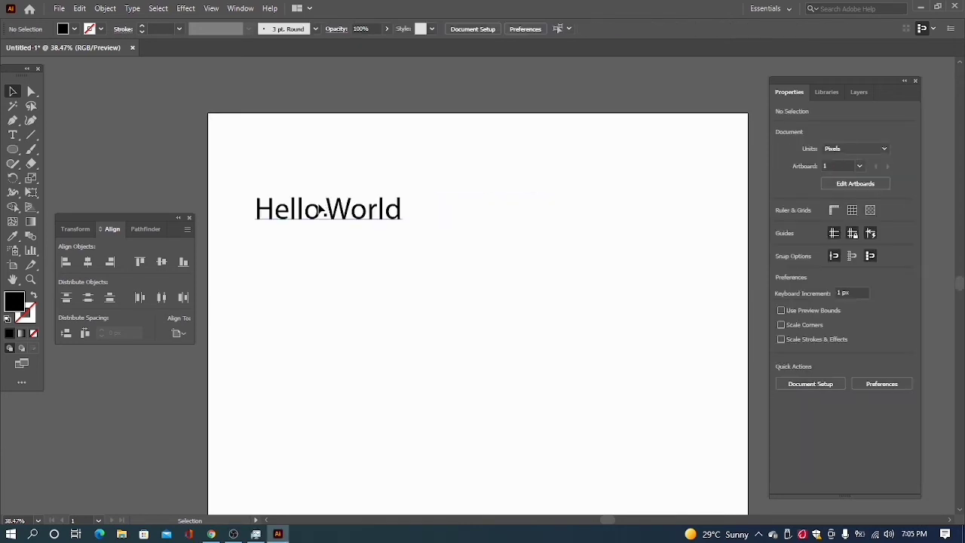
Step: Flip the Hello World text horizontally, and flip it back to its original orientation
left_click(315, 209)
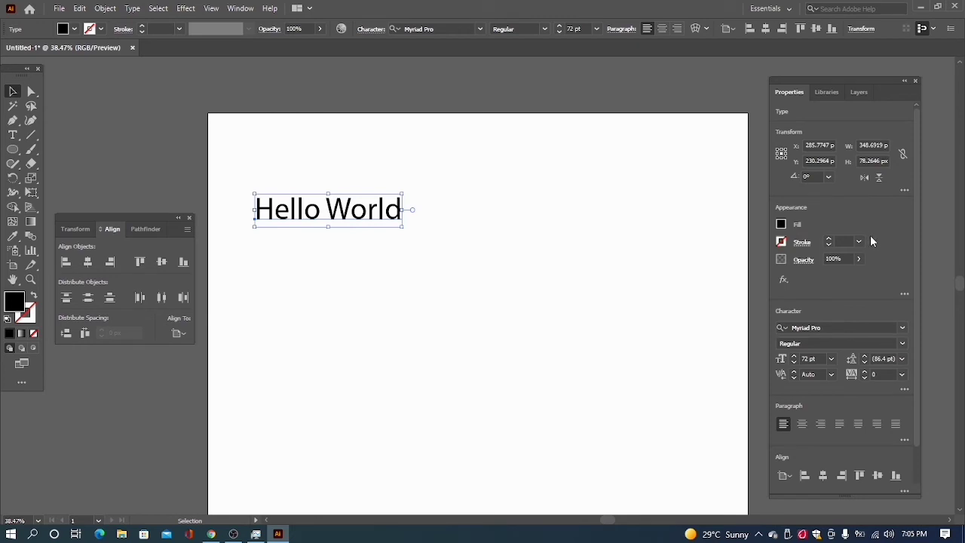
left_click(865, 179)
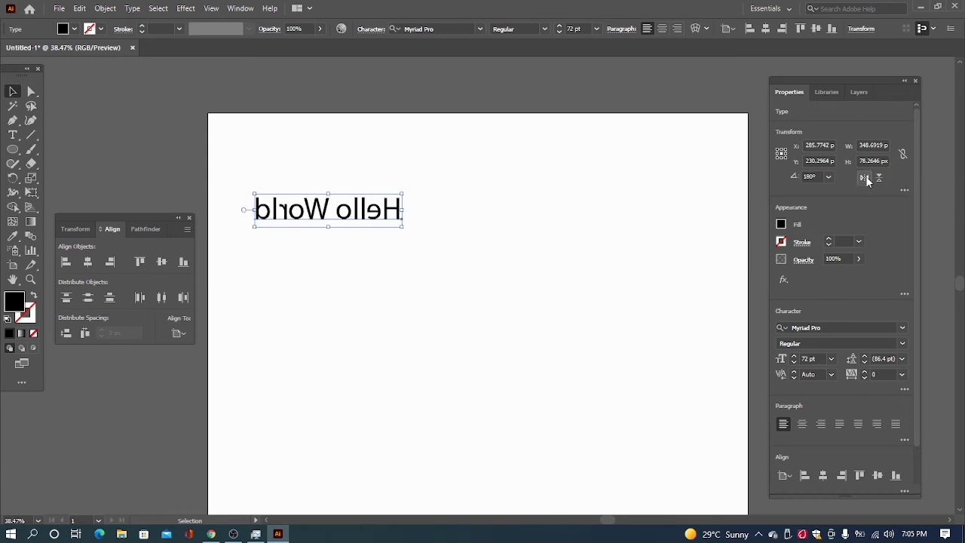
left_click(863, 179)
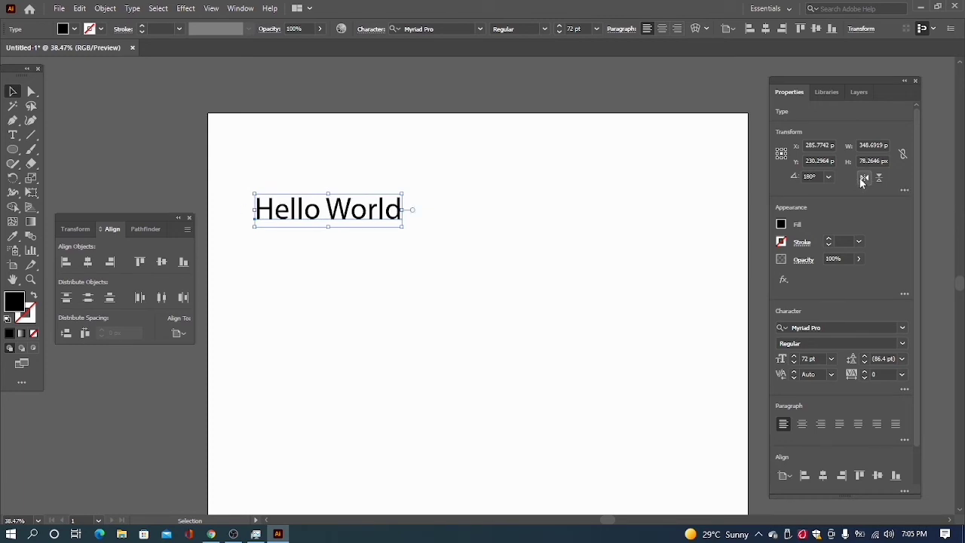
Step: Flip the Hello World text vertically, restore it upright with a second vertical flip, and deselect it
left_click(880, 179)
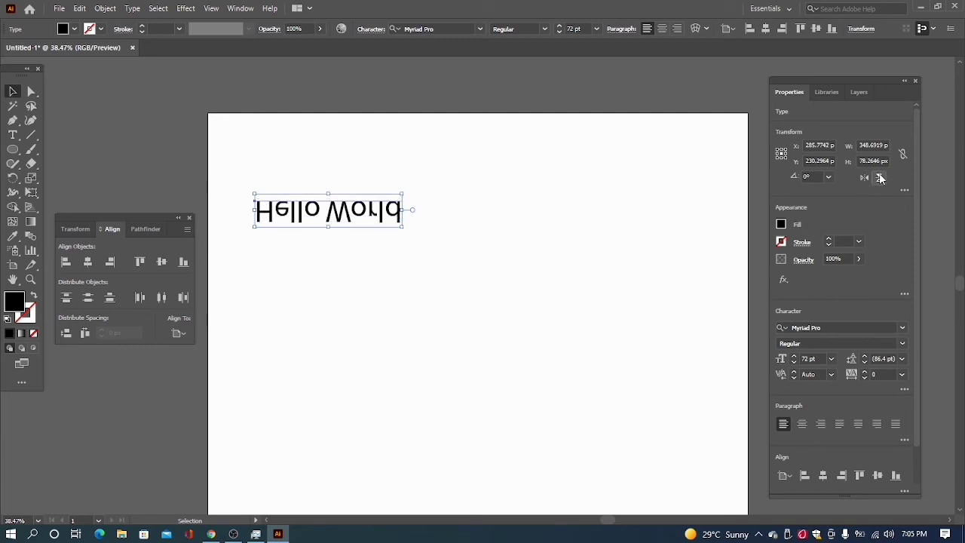
left_click(704, 218)
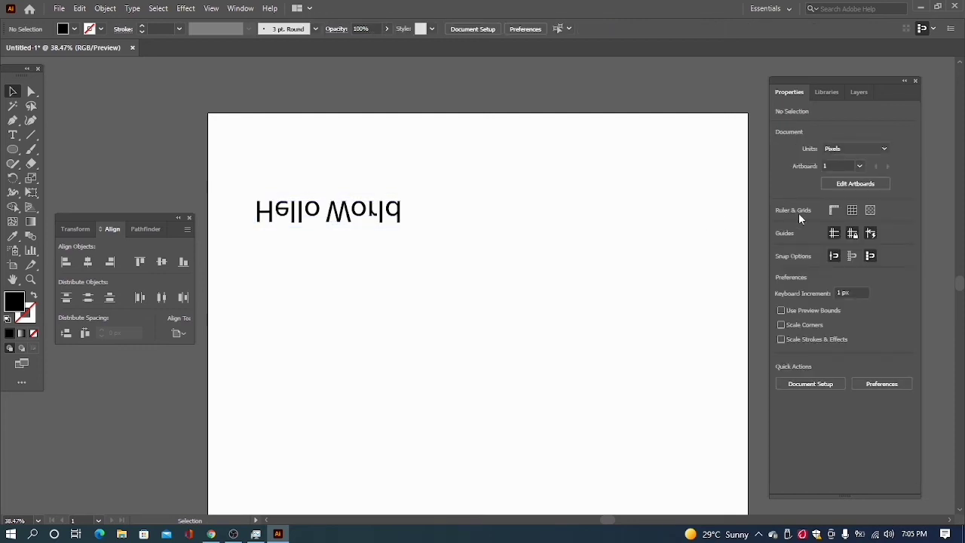
left_click(332, 213)
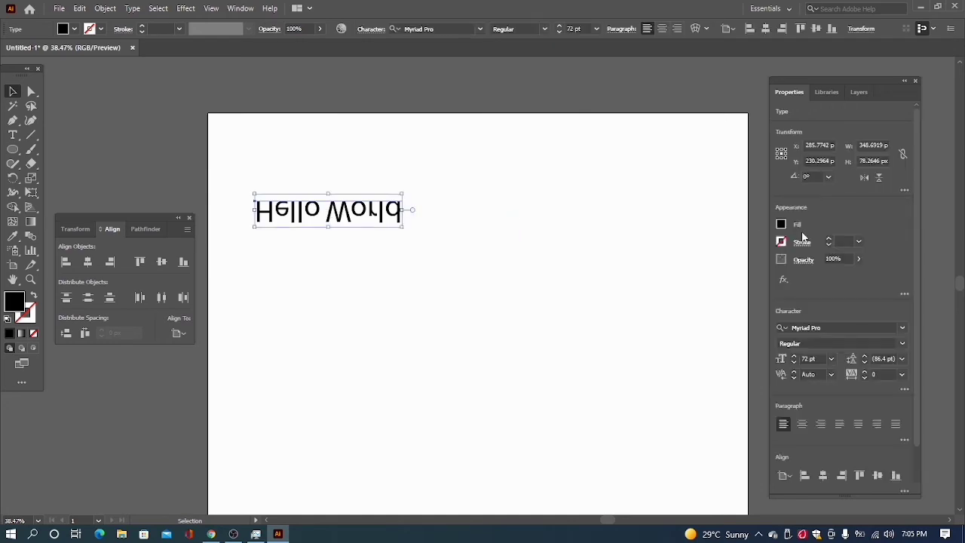
left_click(879, 178)
left_click(367, 319)
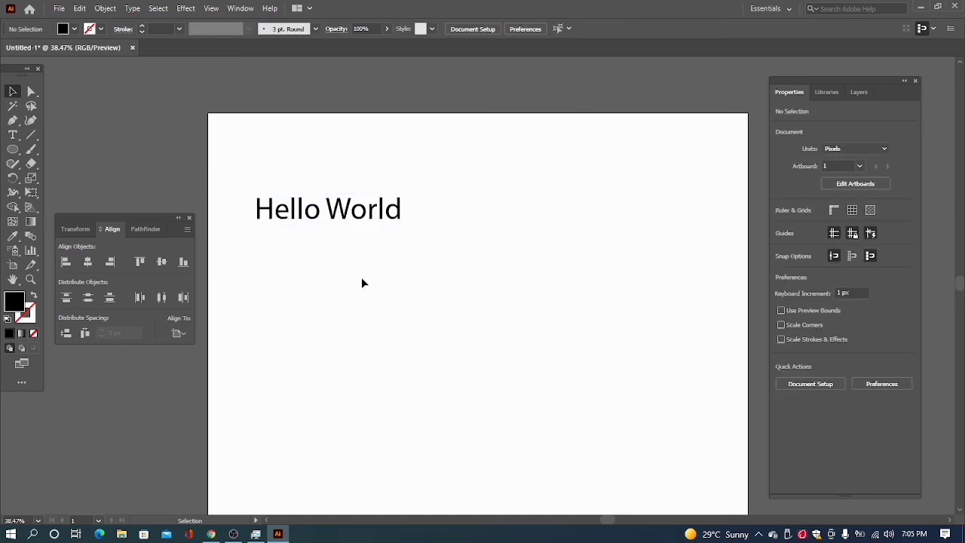
Step: Delete the Hello World text and close the floating Align panel
left_click(329, 212)
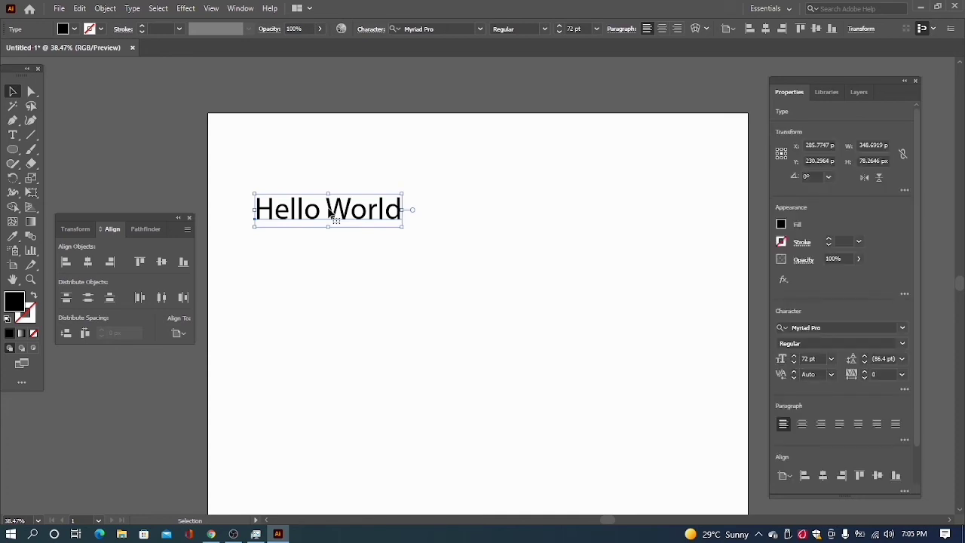
key("Delete")
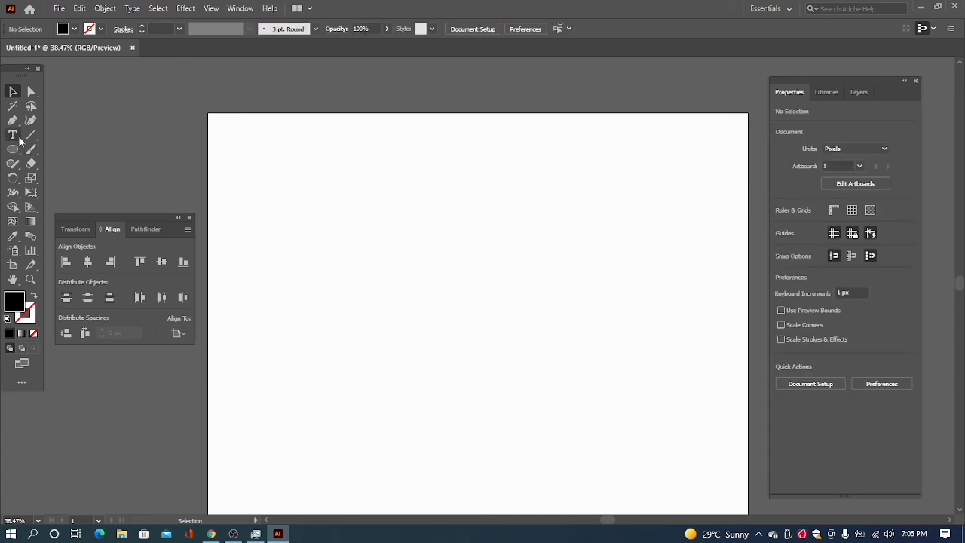
left_click(188, 218)
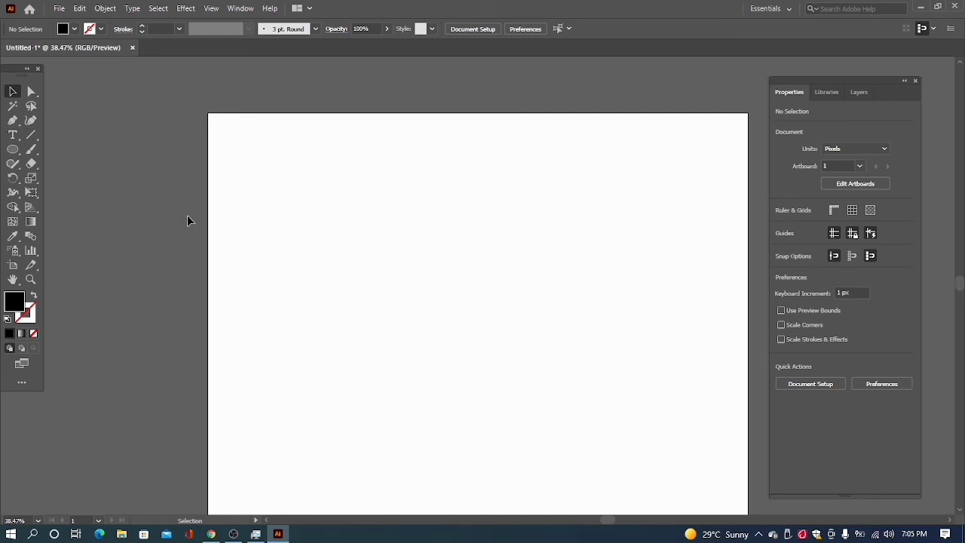
Step: Draw a rectangle about 628 by 406 px in the upper middle of the artboard
left_click(14, 138)
left_click_drag(13, 149, 55, 153)
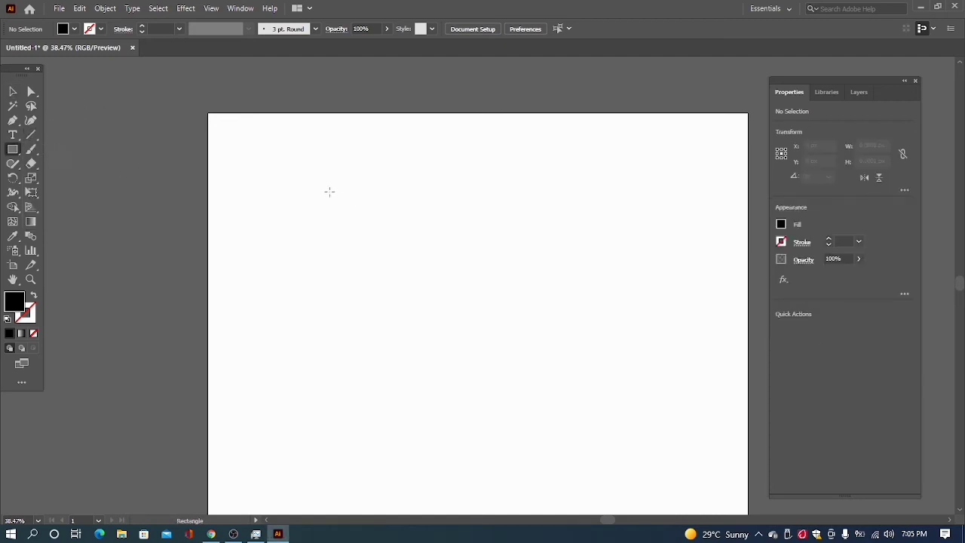
mouse_move(329, 192)
left_mouse_down()
mouse_move(450, 329)
mouse_move(573, 366)
mouse_move(590, 349)
mouse_move(595, 364)
left_mouse_up()
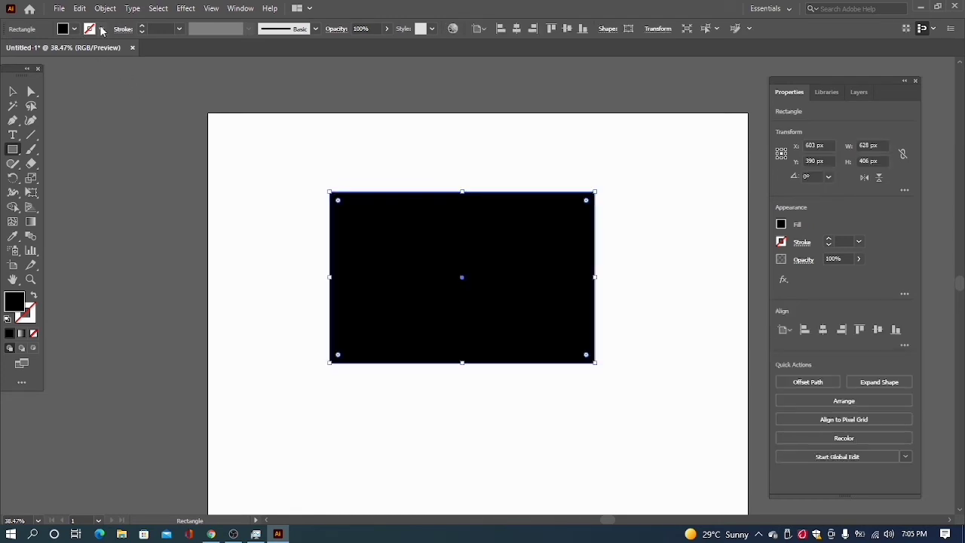
Step: Give the rectangle a black stroke and set its fill to None
left_click(102, 30)
left_click(33, 49)
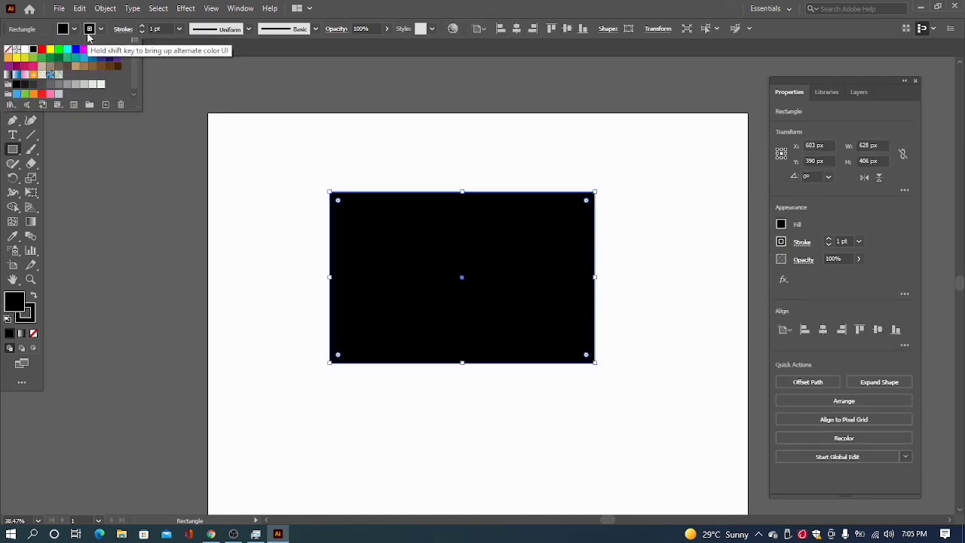
left_click(74, 30)
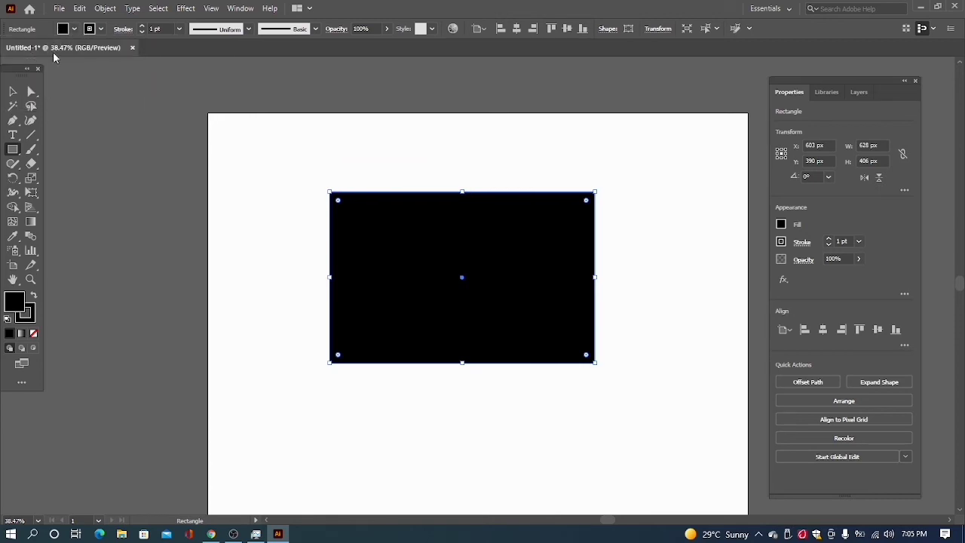
left_click(74, 30)
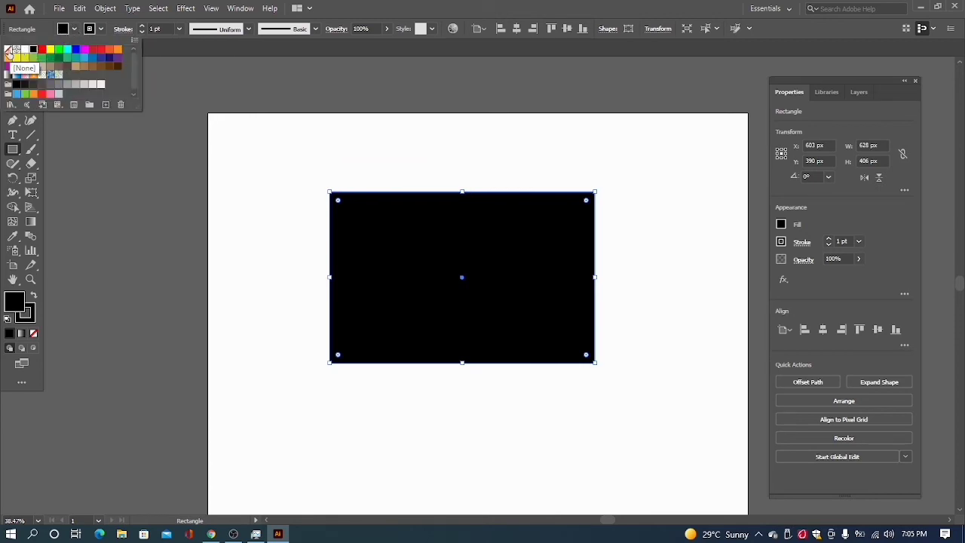
left_click(9, 50)
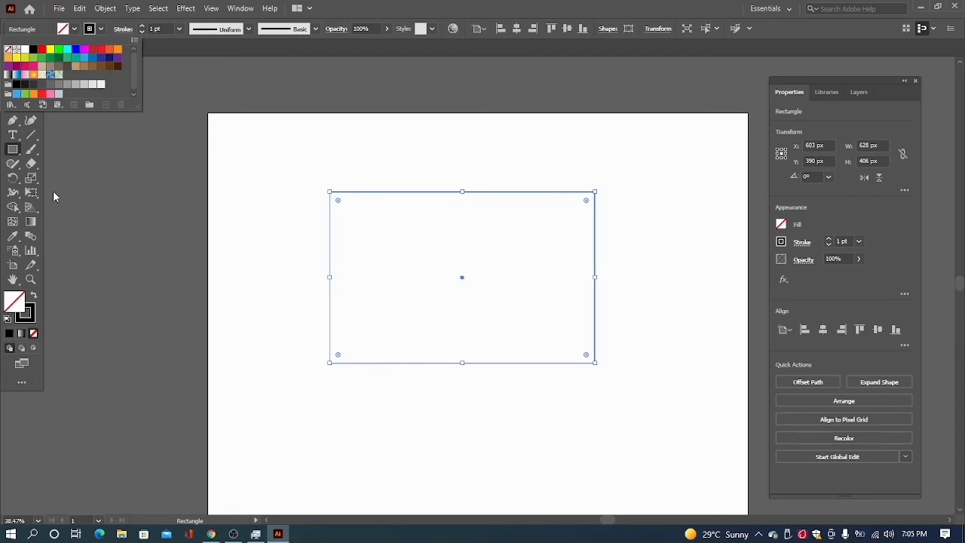
Step: Draw a circle about 242 px in diameter with the Ellipse tool below the rectangle
left_click(12, 150)
left_click(12, 149)
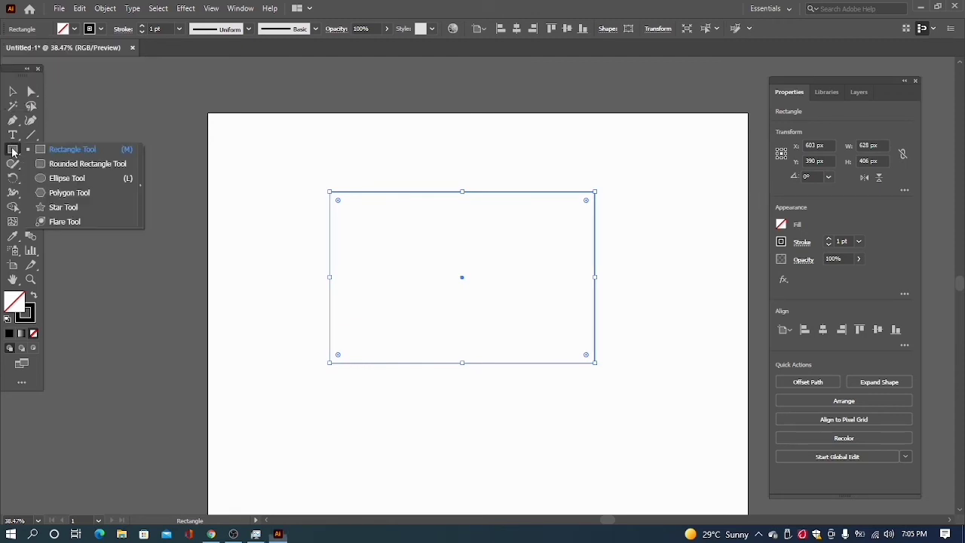
left_click(51, 176)
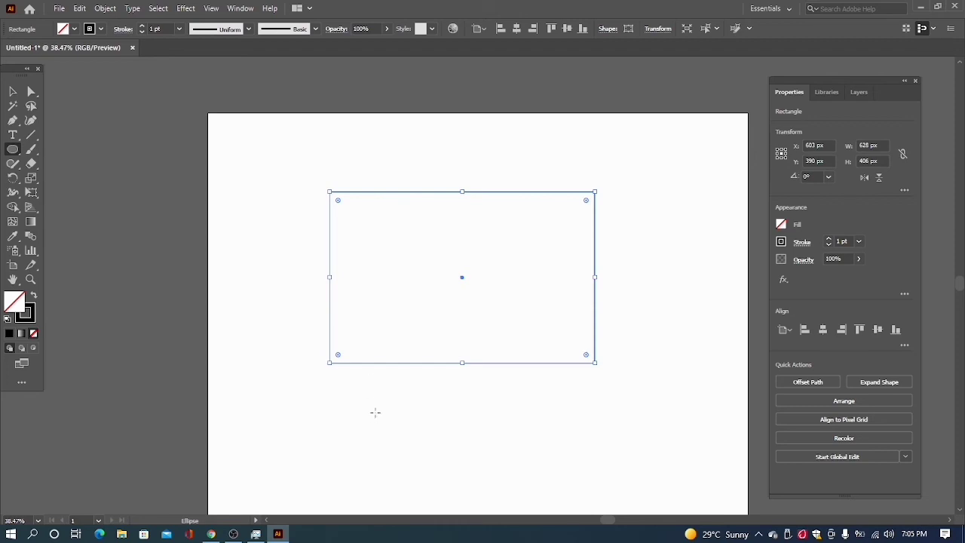
left_click_drag(375, 413, 478, 476)
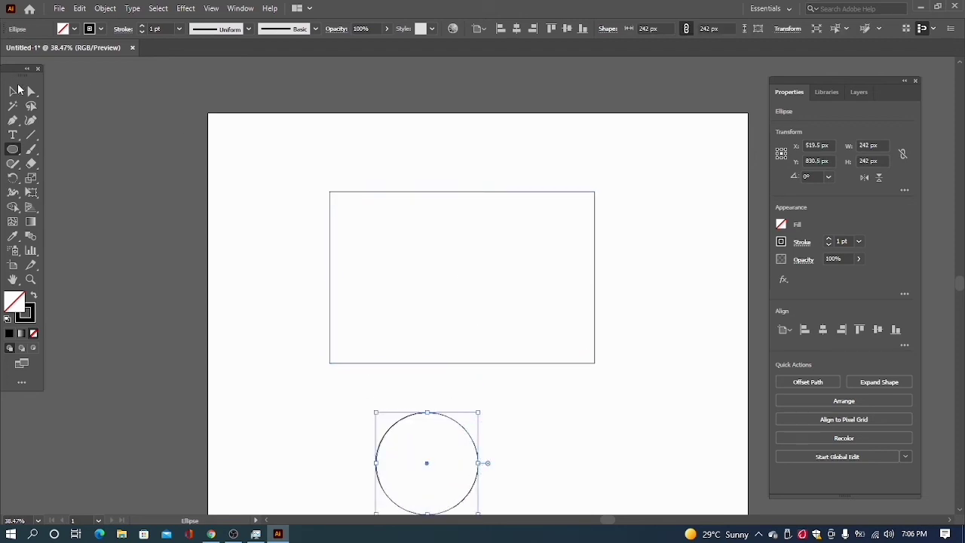
Step: Move the circle up close to the rectangle's lower edge and enlarge it proportionally to about 286 px
left_click(15, 97)
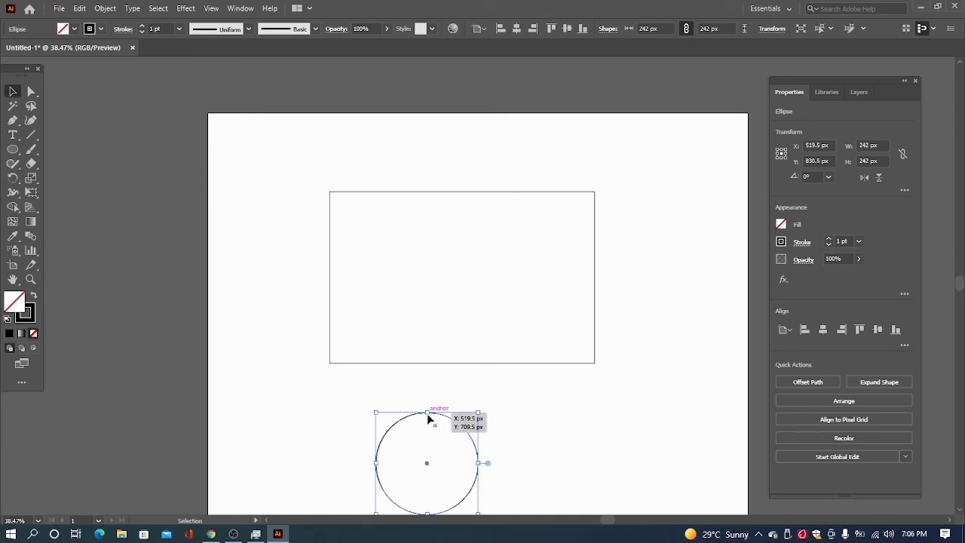
left_click_drag(427, 413, 424, 379)
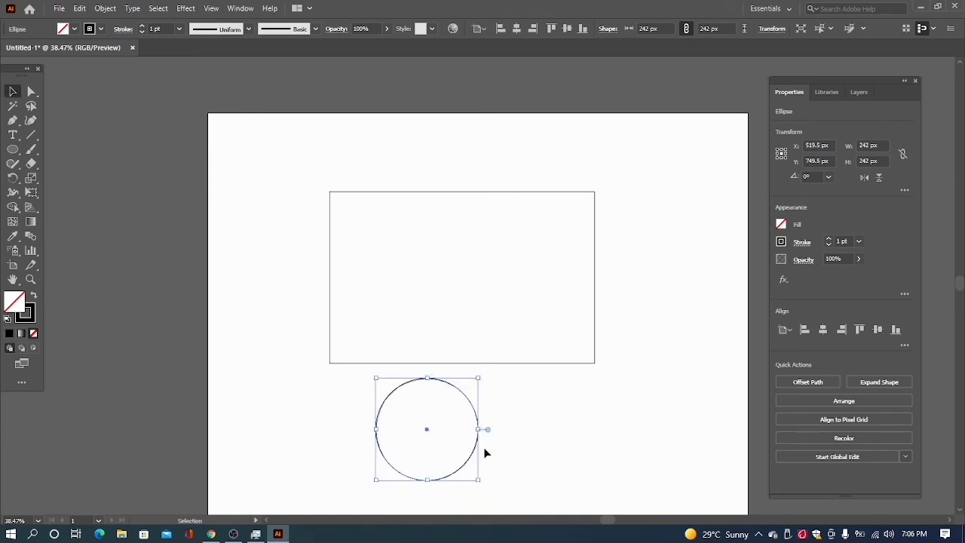
left_click_drag(478, 480, 517, 500)
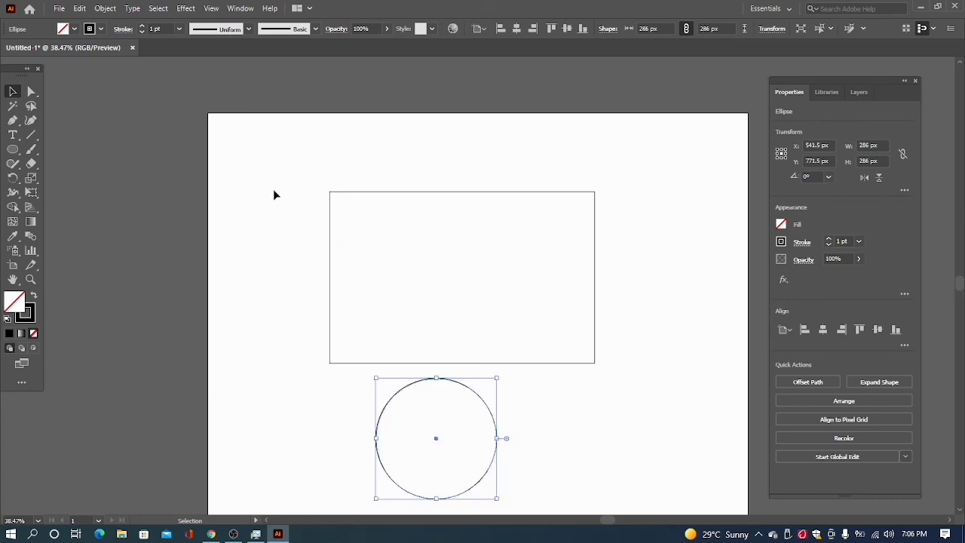
Step: Fill the rectangle and the circle with placeholder text using the Area Type tool
left_click(12, 134)
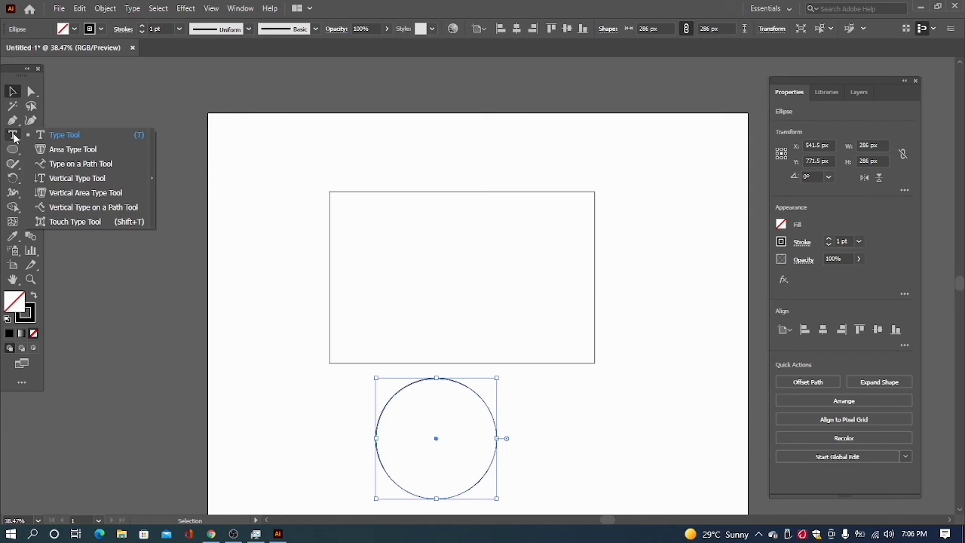
left_click(53, 150)
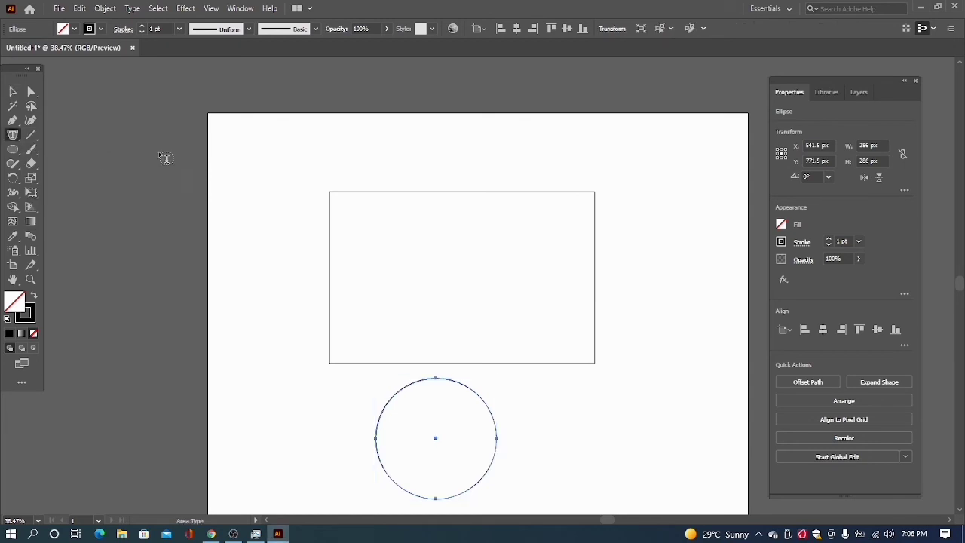
left_click(428, 191)
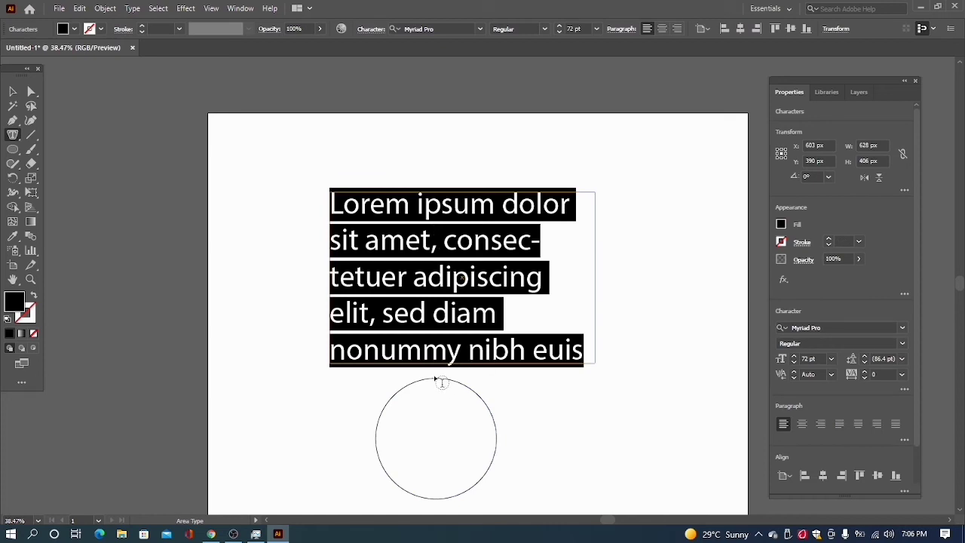
left_click(437, 380)
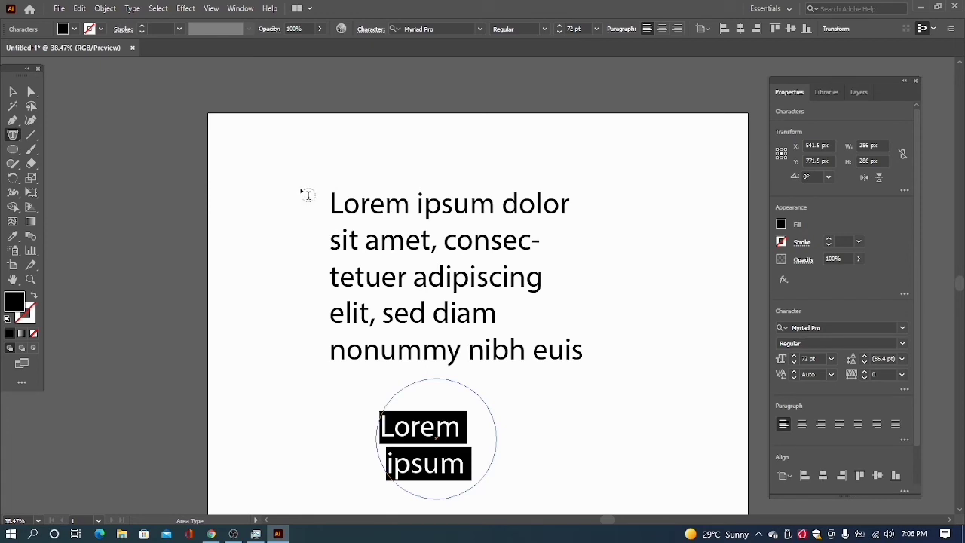
Step: Apply a black stroke to the circle's placeholder text and place the cursor in the rectangle's text
left_click(102, 29)
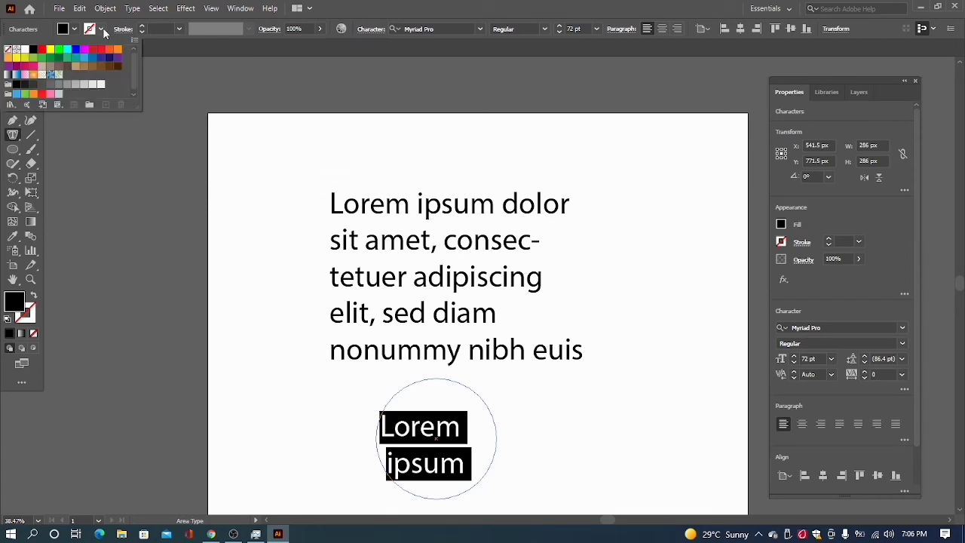
left_click(33, 50)
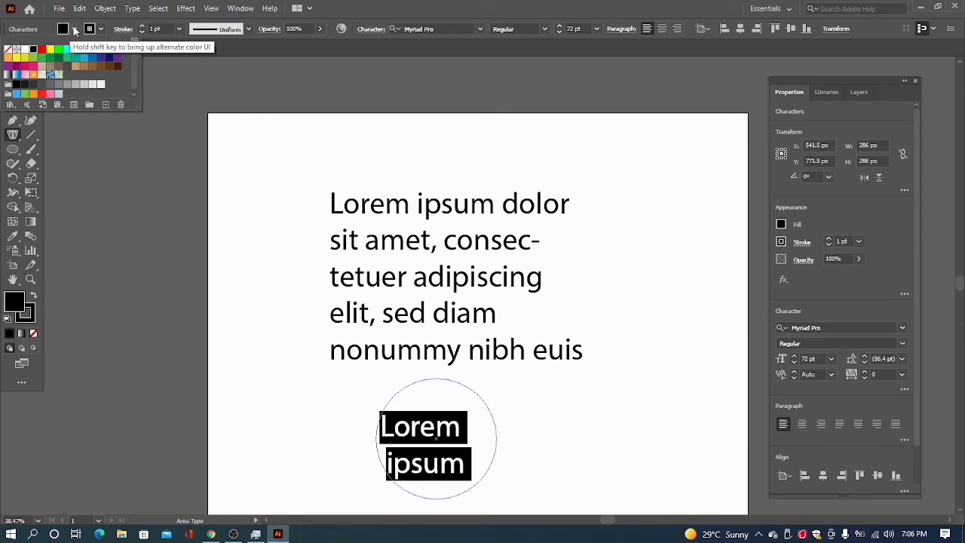
left_click(417, 263)
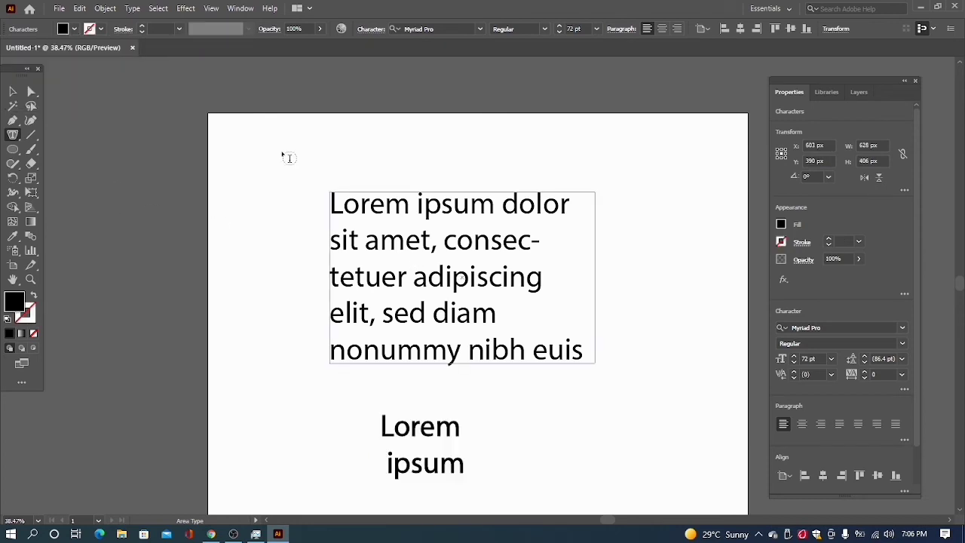
Step: Apply a black stroke at the cursor in the rectangle's placeholder text and leave text editing
left_click(99, 28)
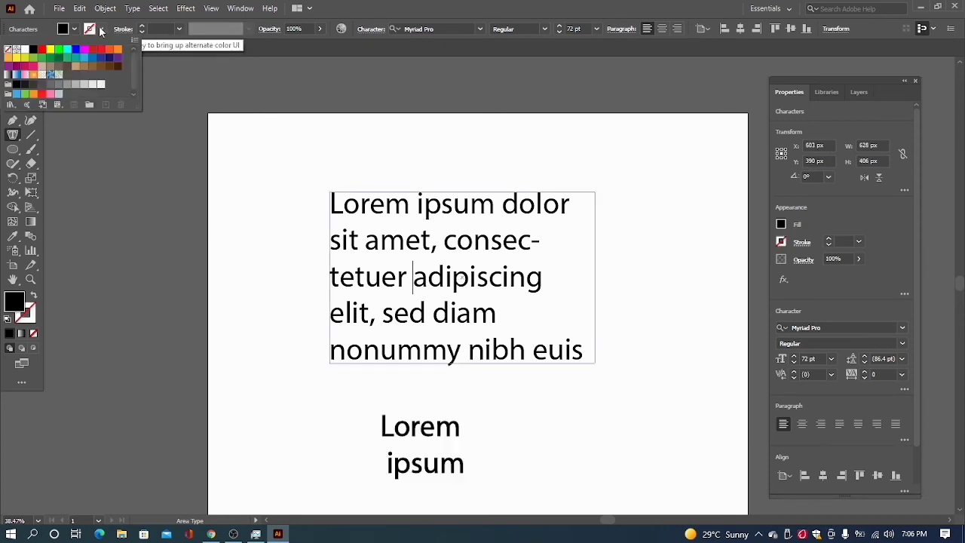
left_click(34, 50)
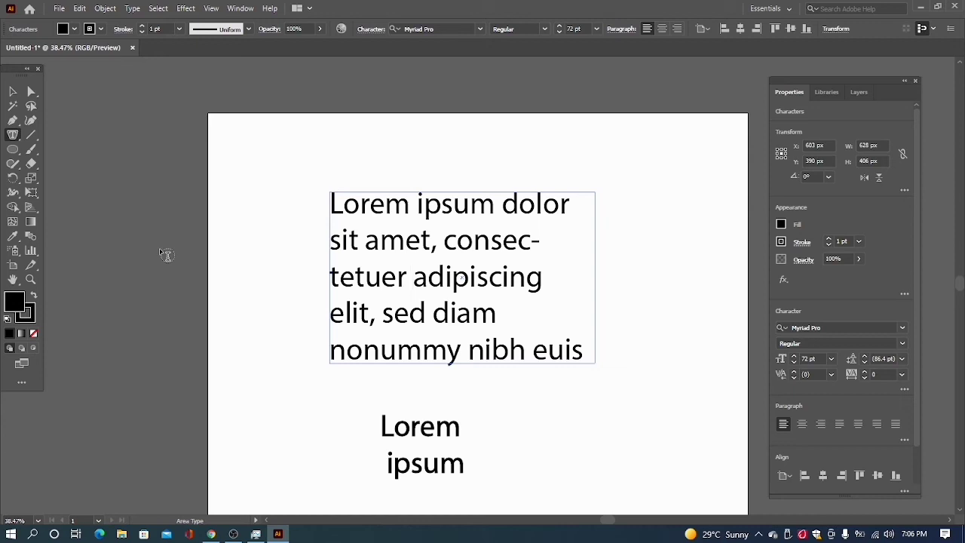
left_click(13, 91)
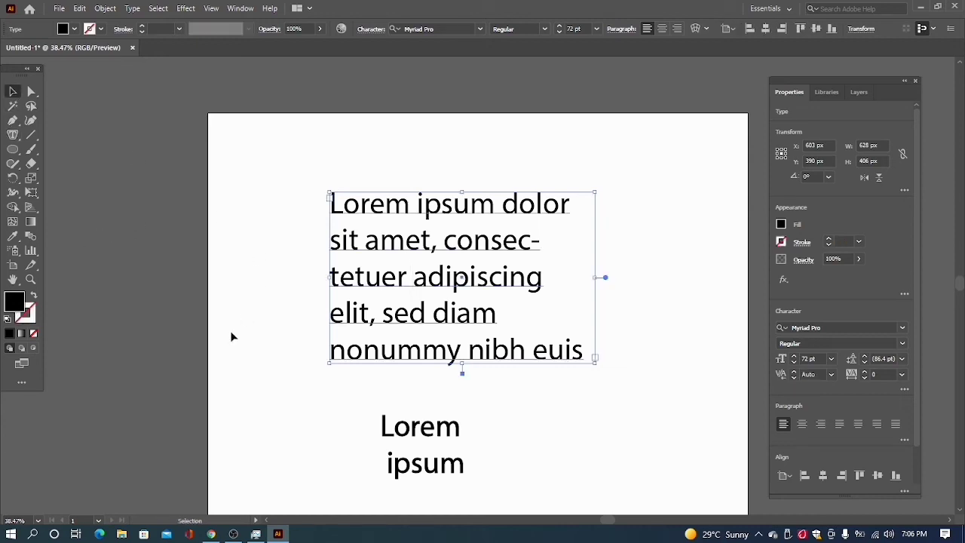
Step: Undo the strokes and area type until the rectangle and circle are plain outlines again
key("ctrl+z")
key("ctrl+z")
key("ctrl+z")
key("ctrl+z")
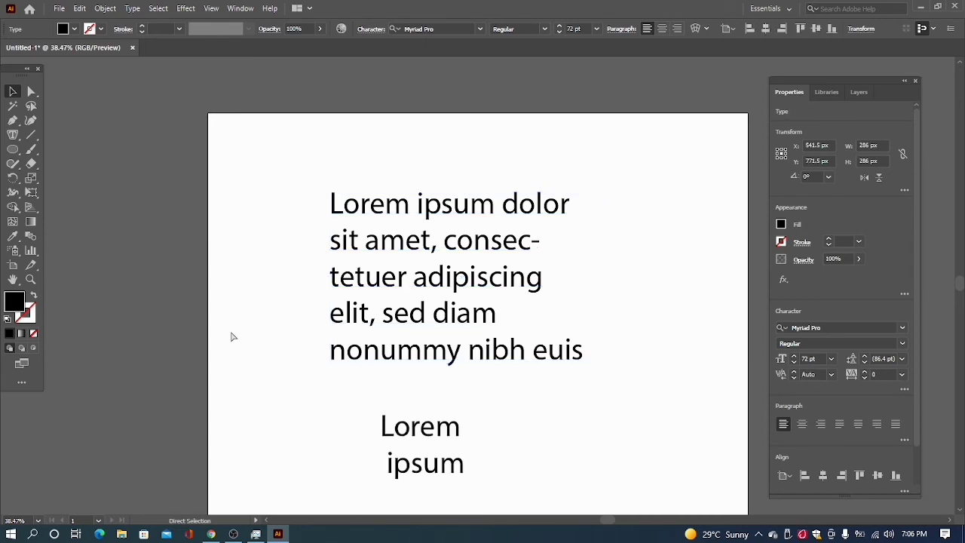
key("ctrl+z")
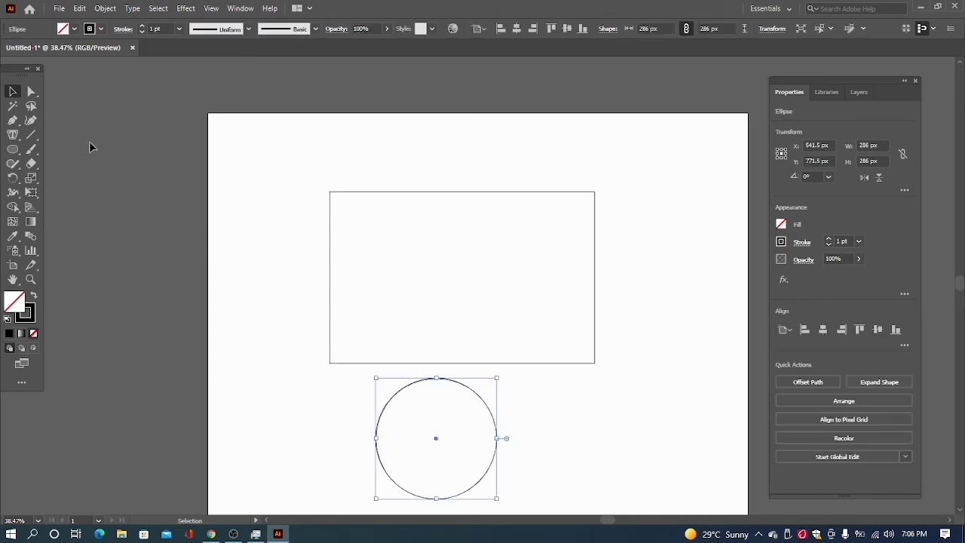
Step: Try placeholder text along the rectangle's top edge and from the circle's top point with the Type on a Path tool, undoing each
left_click(16, 135)
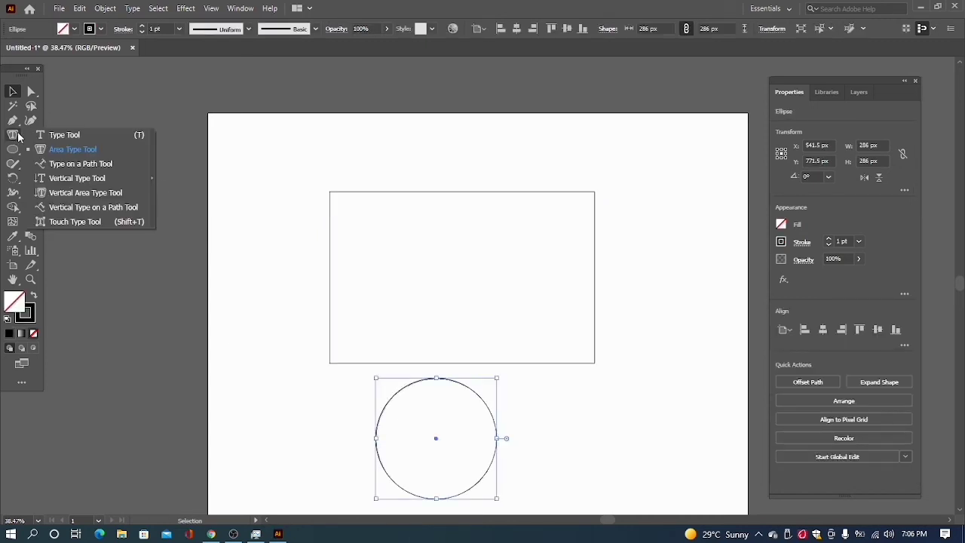
left_click(72, 163)
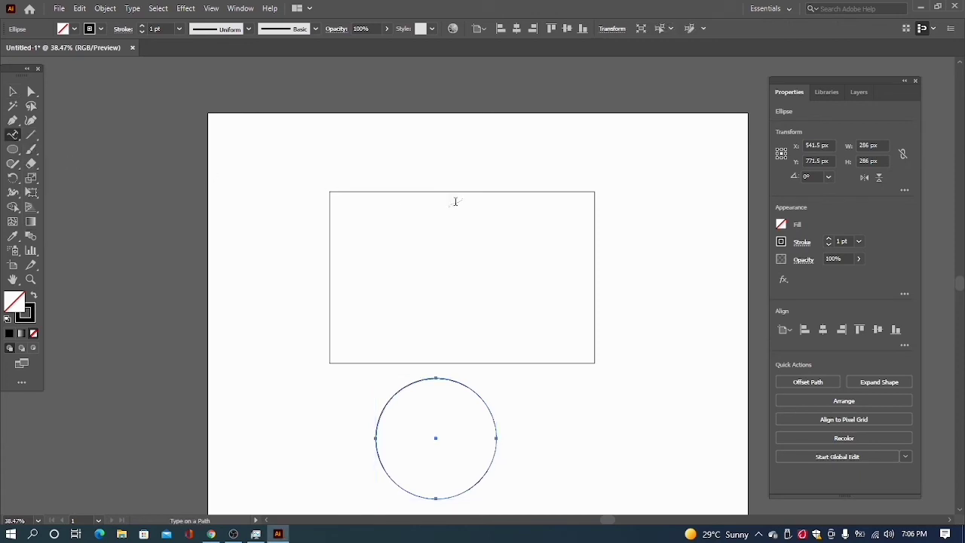
left_click(424, 190)
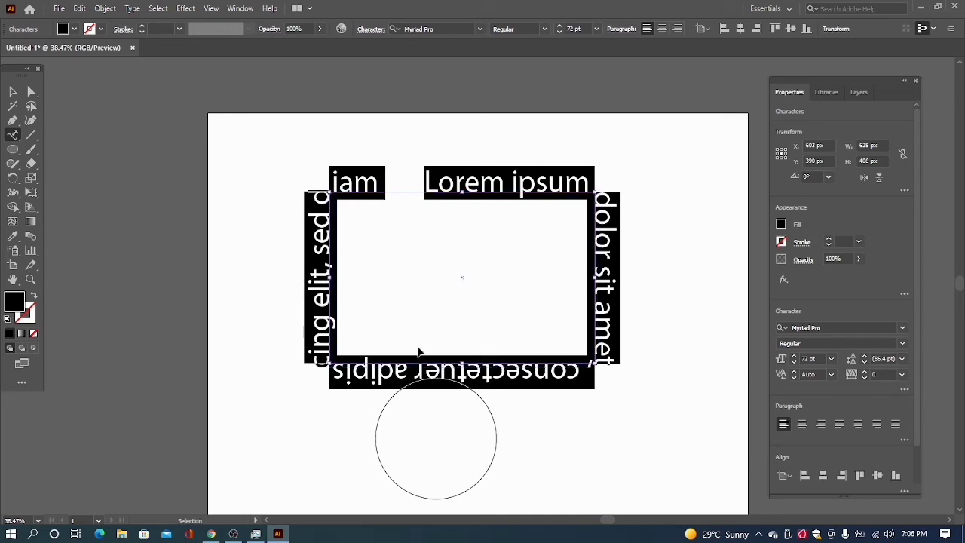
key("ctrl+z")
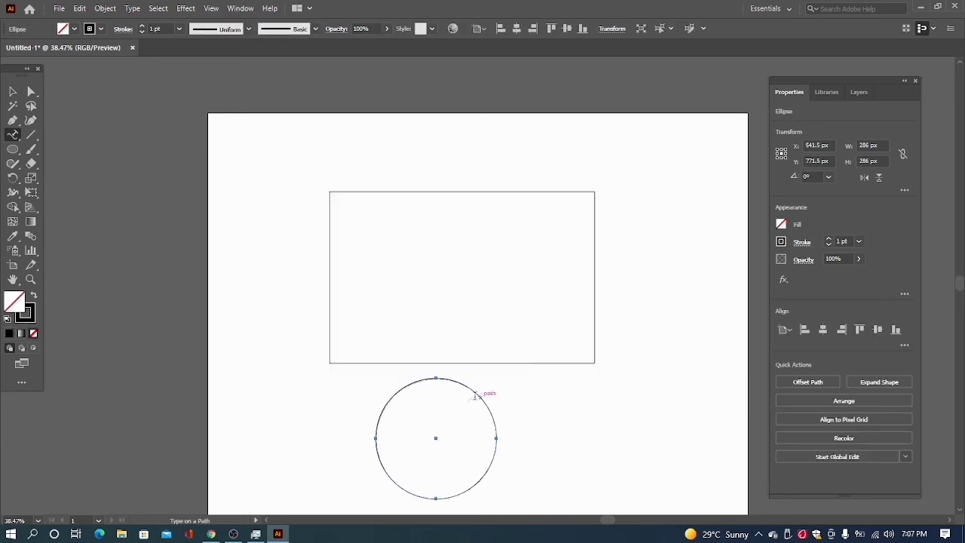
left_click(436, 380)
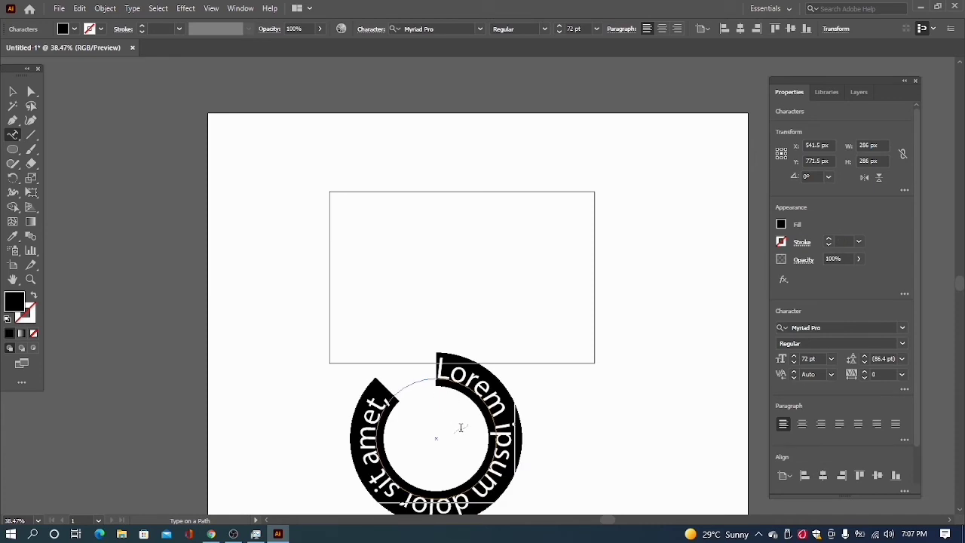
key("ctrl+z")
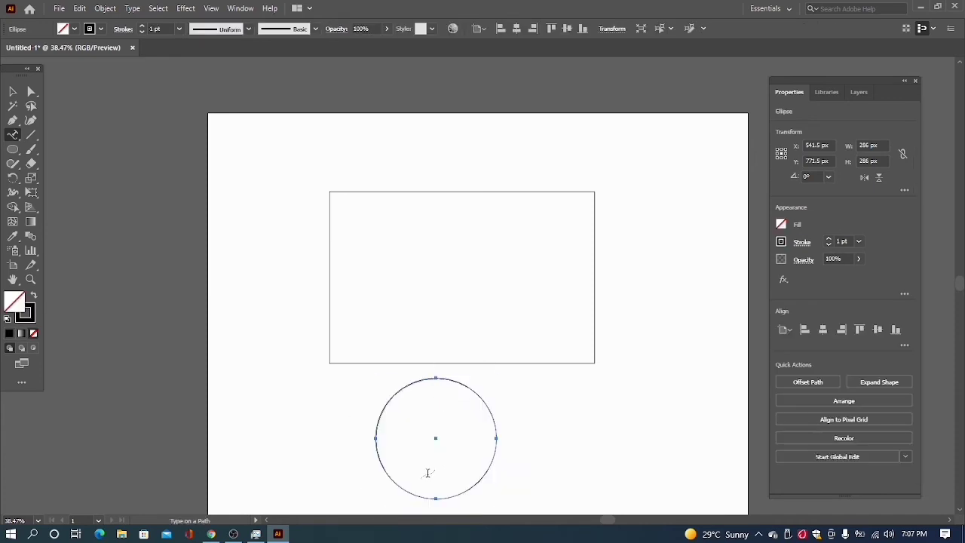
Step: Run placeholder text around the circle starting at its lower-left edge, and move the rectangle up about 123 px clear of the text
left_click(401, 488)
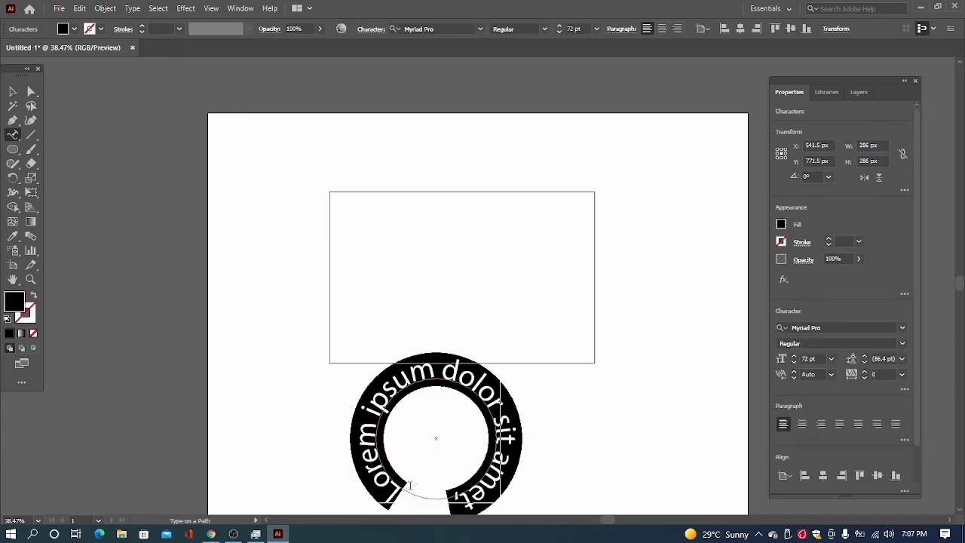
left_click(127, 175)
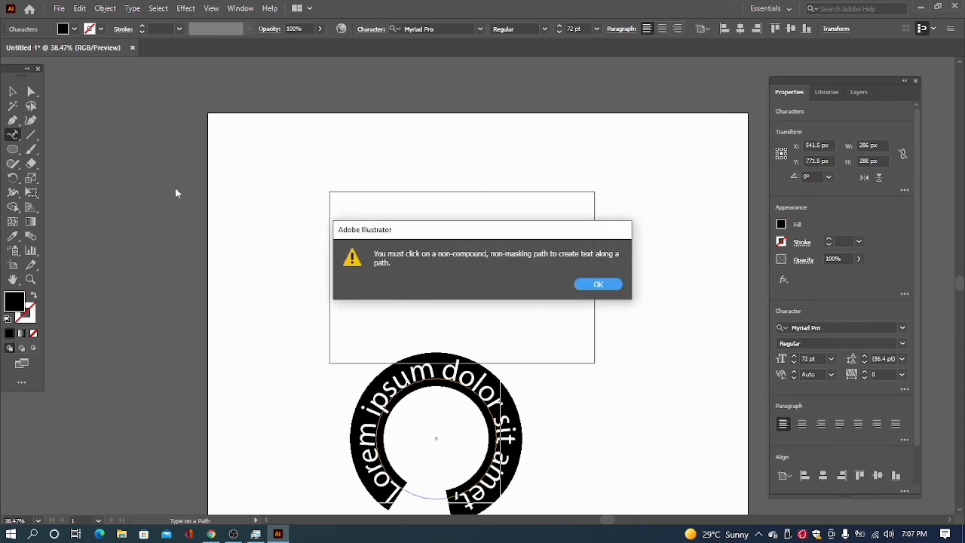
left_click(610, 285)
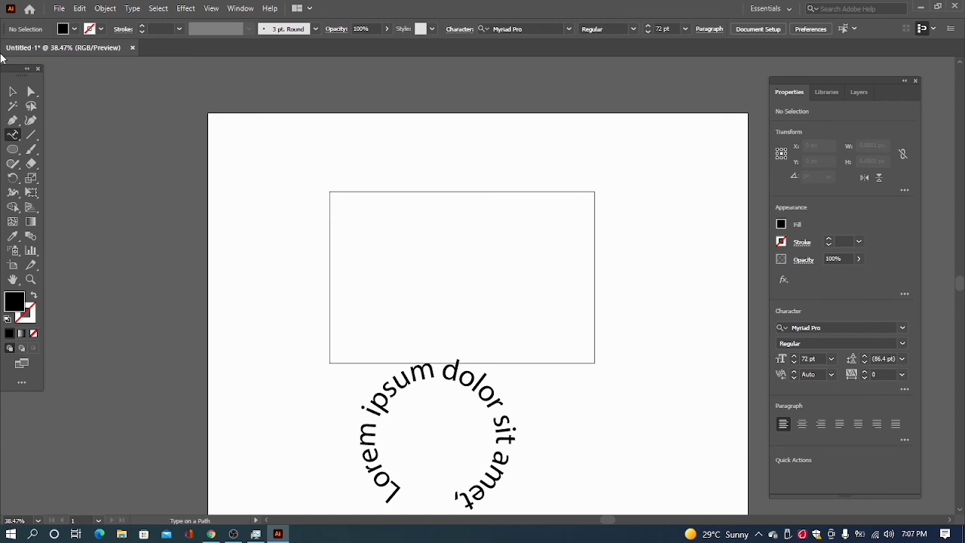
left_click(12, 91)
left_click_drag(419, 191, 415, 138)
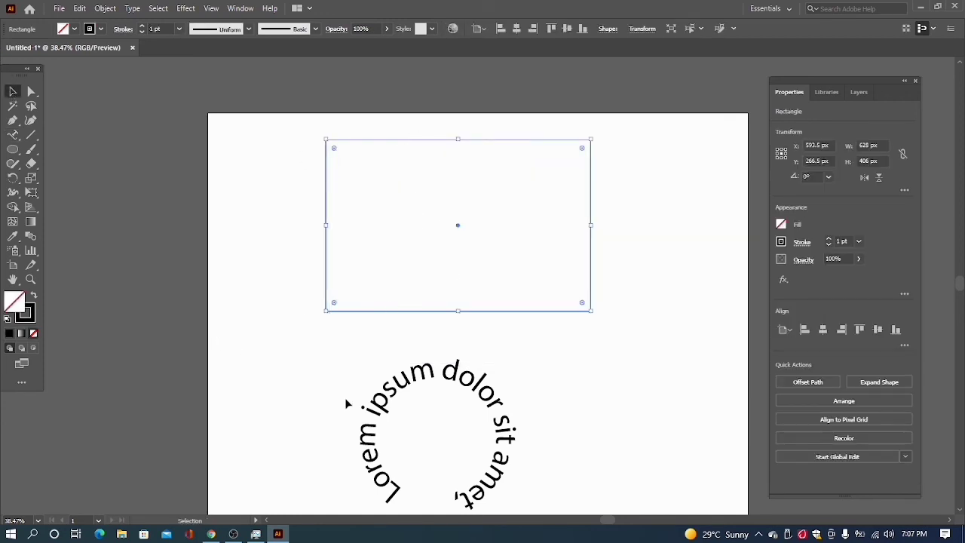
Step: Try a yellow and a red fill on the circle's path text, and undo both color changes
left_click(386, 405)
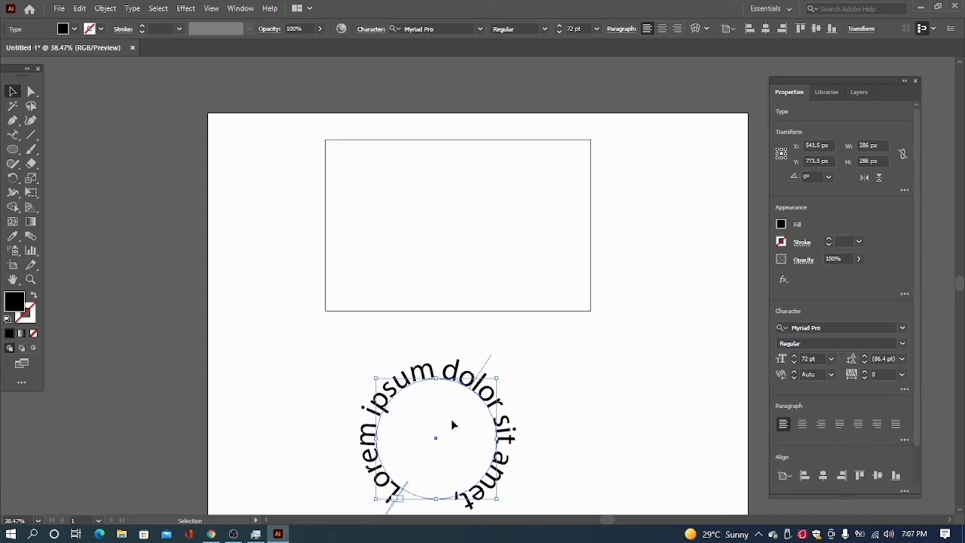
left_click(75, 30)
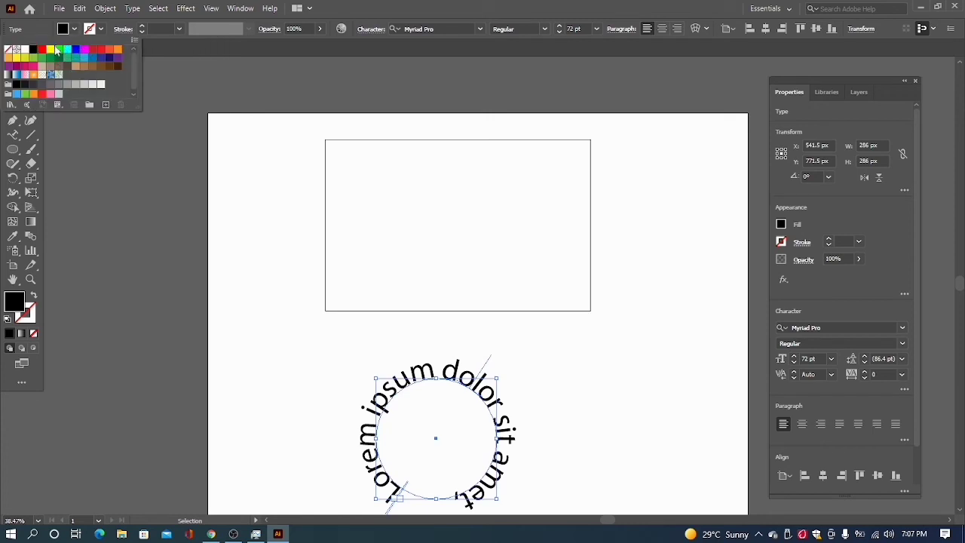
left_click(52, 50)
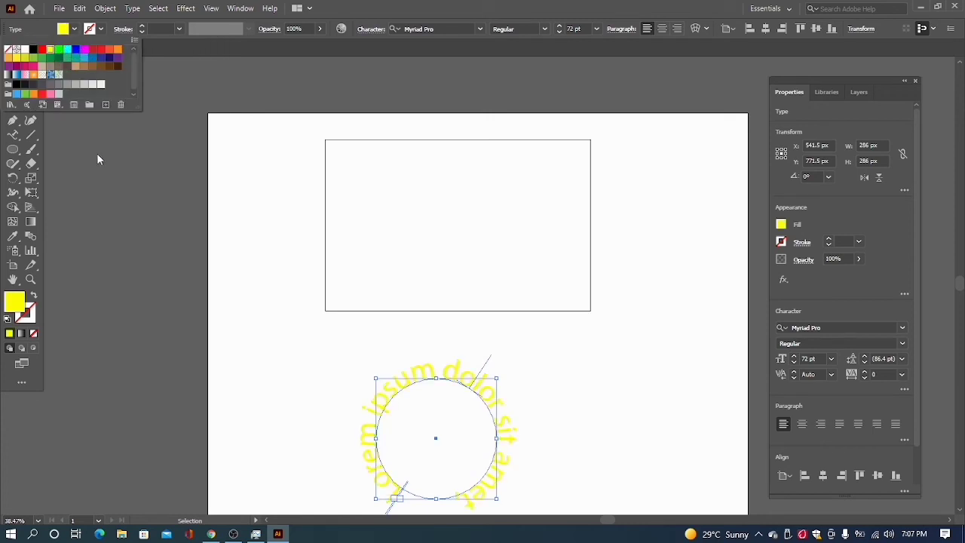
left_click(43, 49)
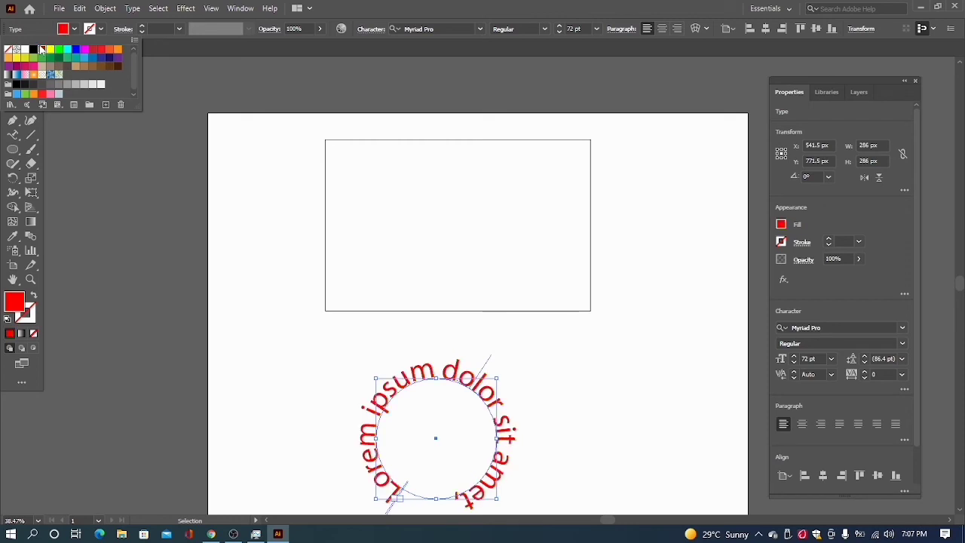
left_click(108, 238)
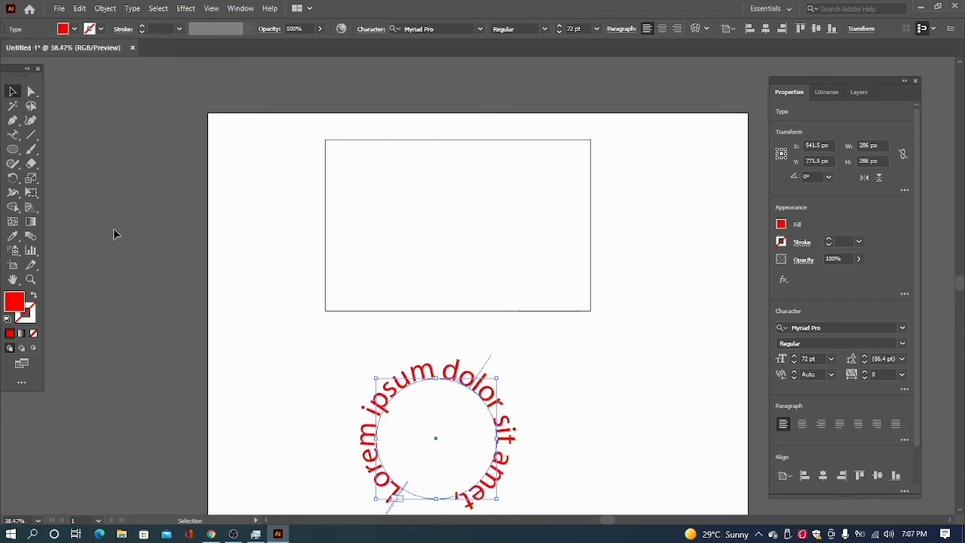
key("ctrl+z")
key("ctrl+z")
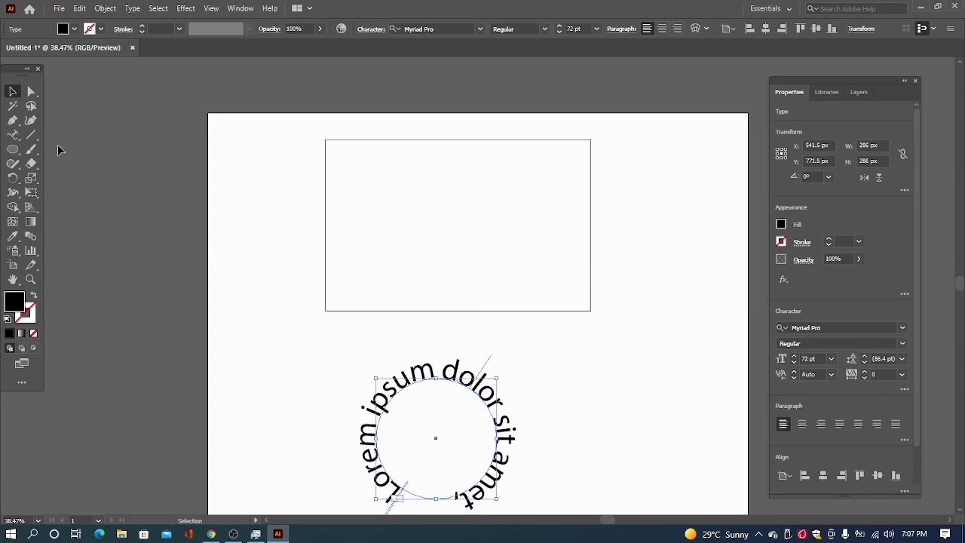
Step: Undo the rectangle's move and the circle's path text
key("ctrl+z")
key("ctrl+z")
key("ctrl+z")
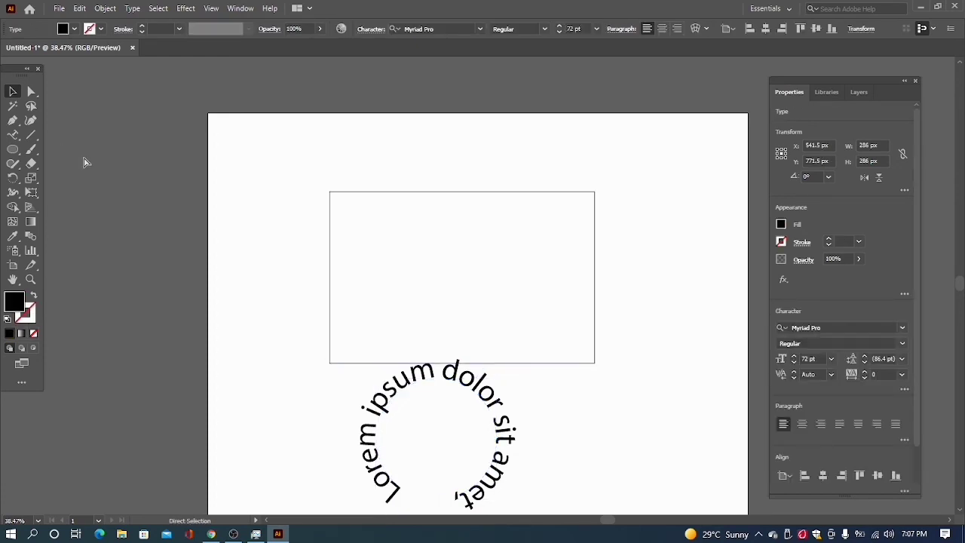
Step: Try the Vertical Type tool for placeholder text beside the artboard and inside the rectangle, and remove both texts
left_click(12, 134)
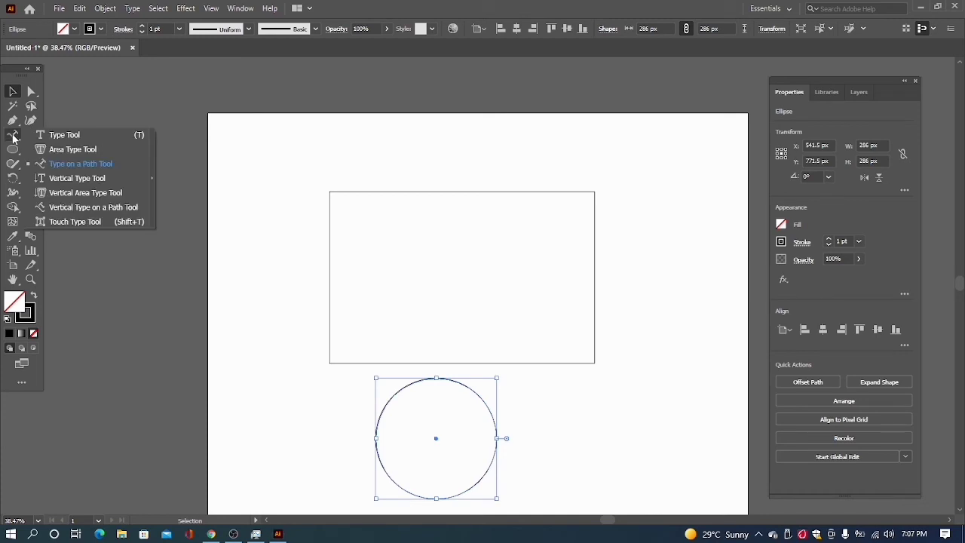
left_click(69, 179)
left_click(66, 181)
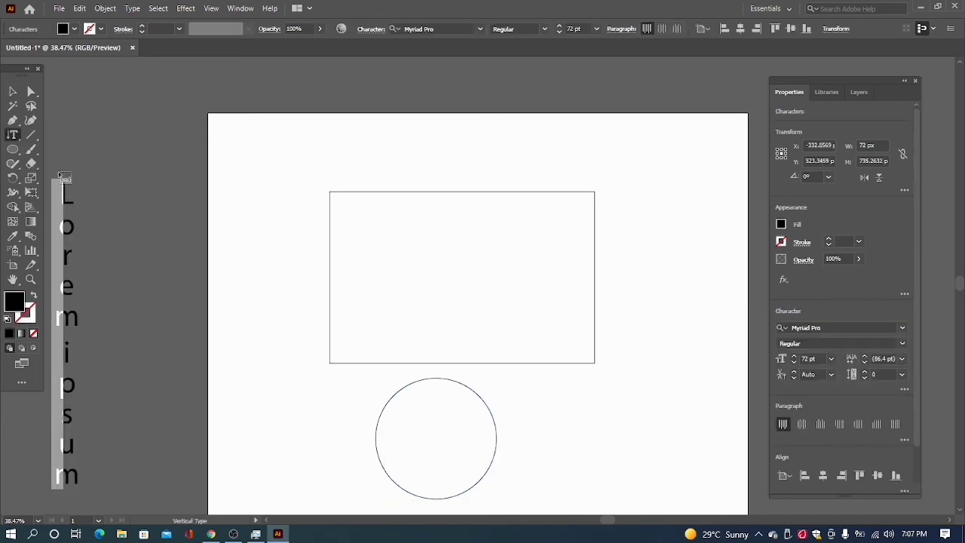
left_click(370, 234)
left_click(362, 192)
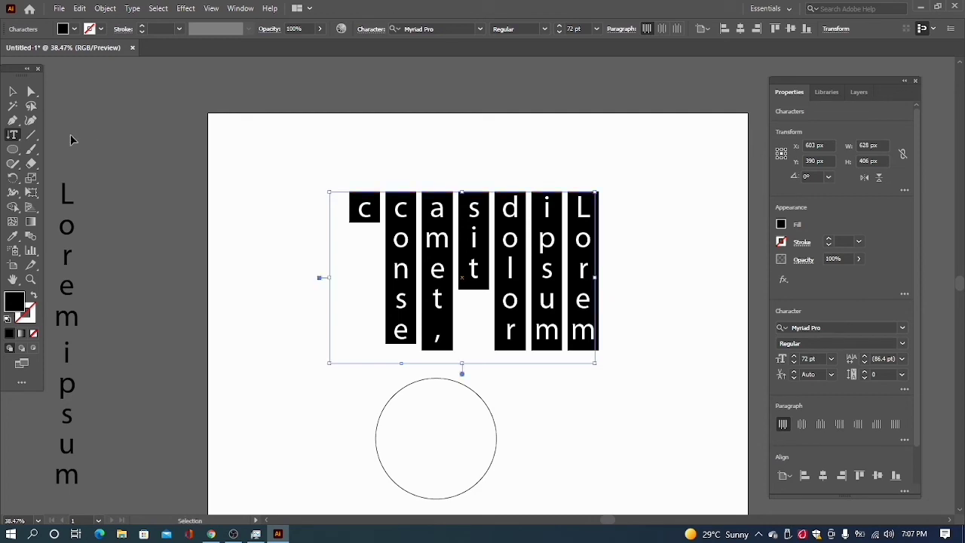
key("Delete")
key("ctrl+z")
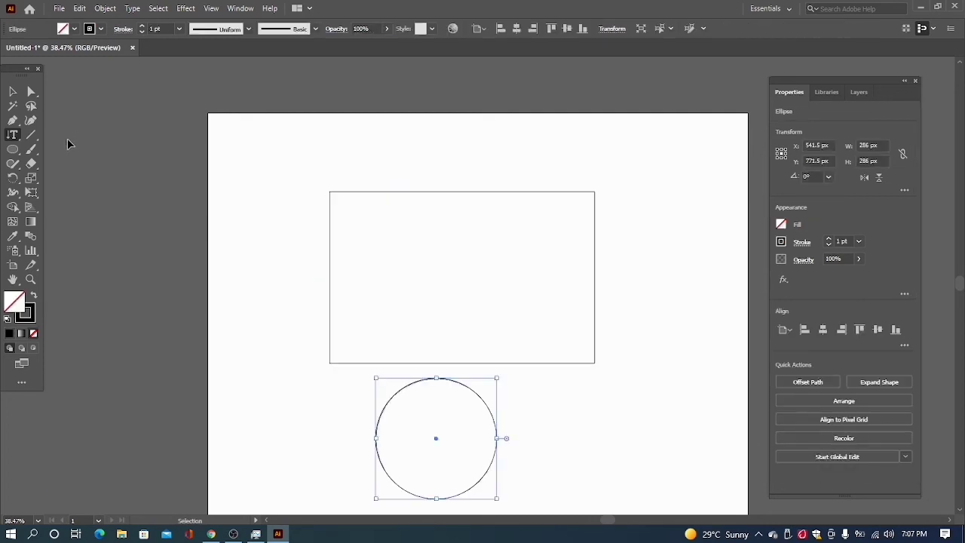
Step: Try filling the rectangle with vertical placeholder text using the Vertical Area Type tool, and undo it
left_click(14, 136)
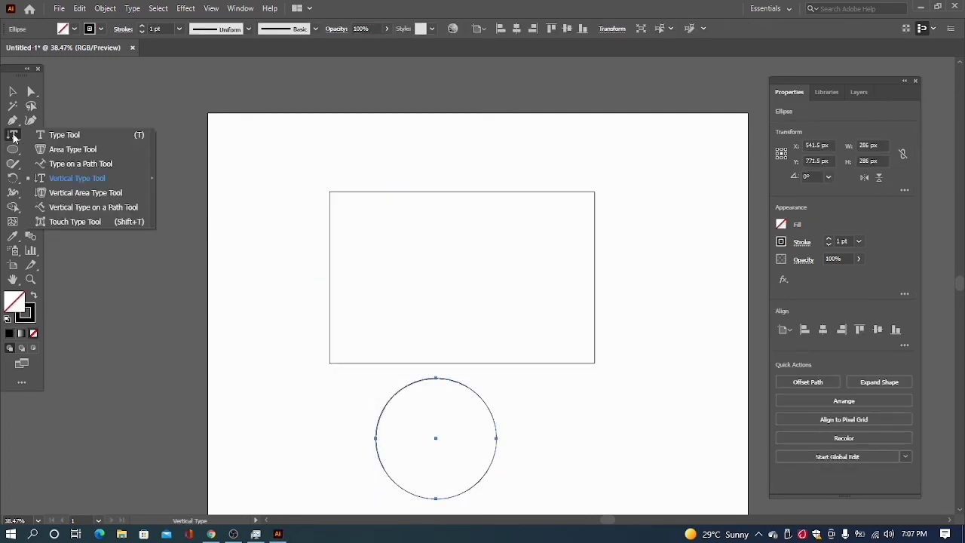
left_click(75, 193)
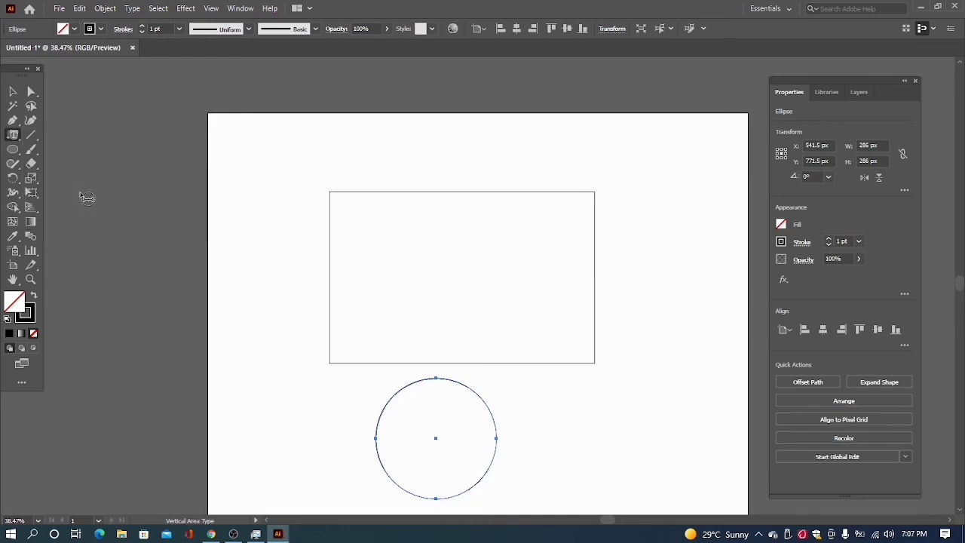
left_click(426, 194)
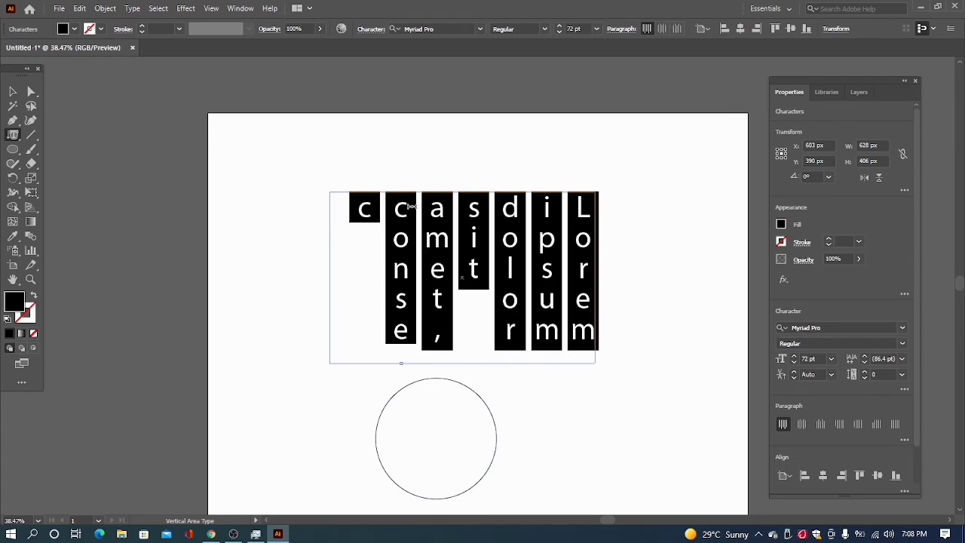
left_click(17, 136)
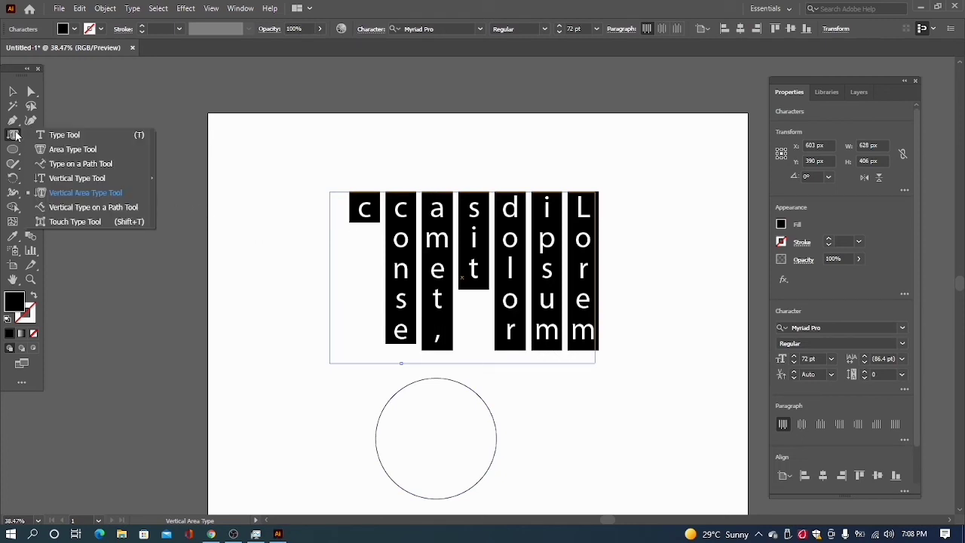
left_click(81, 208)
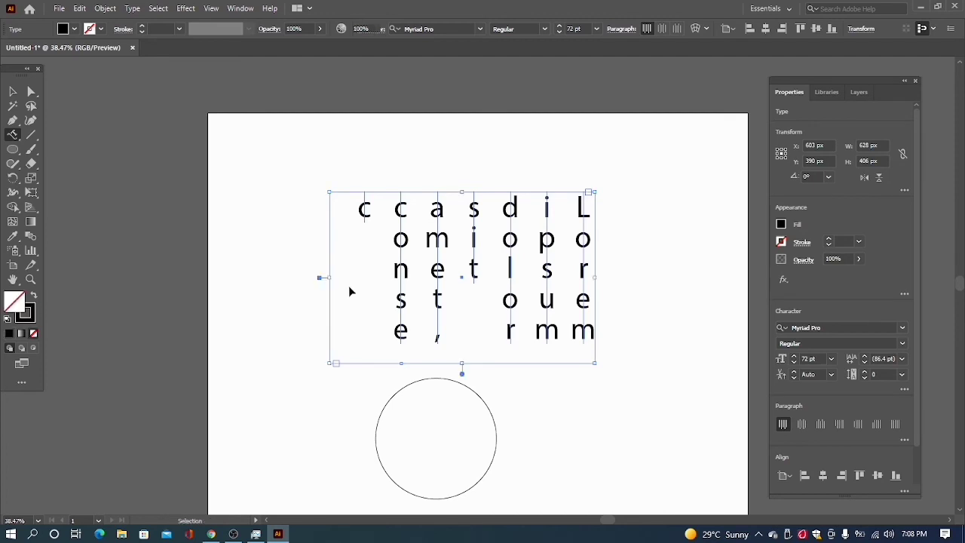
key("ctrl+z")
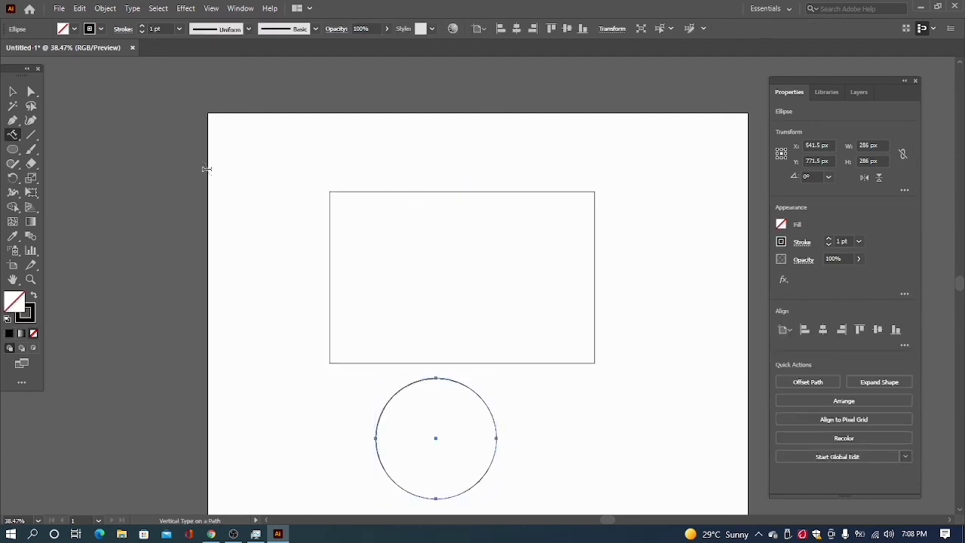
Step: Run vertical placeholder text along the rectangle's outline from its top edge with the Vertical Type on a Path tool
left_click(12, 135)
left_click(73, 208)
left_click(414, 193)
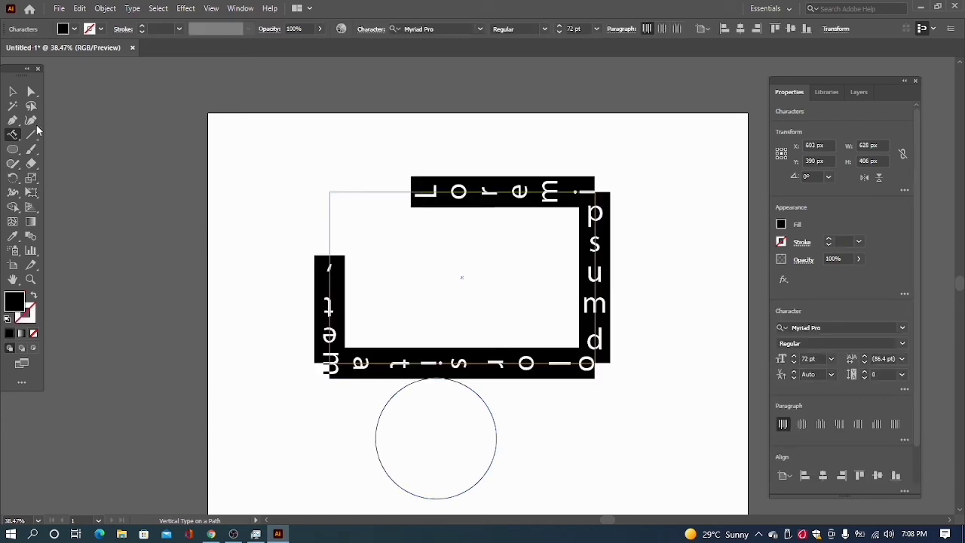
Step: Delete the rectangle's vertical path text together with the circle to clear the artboard
left_click(14, 91)
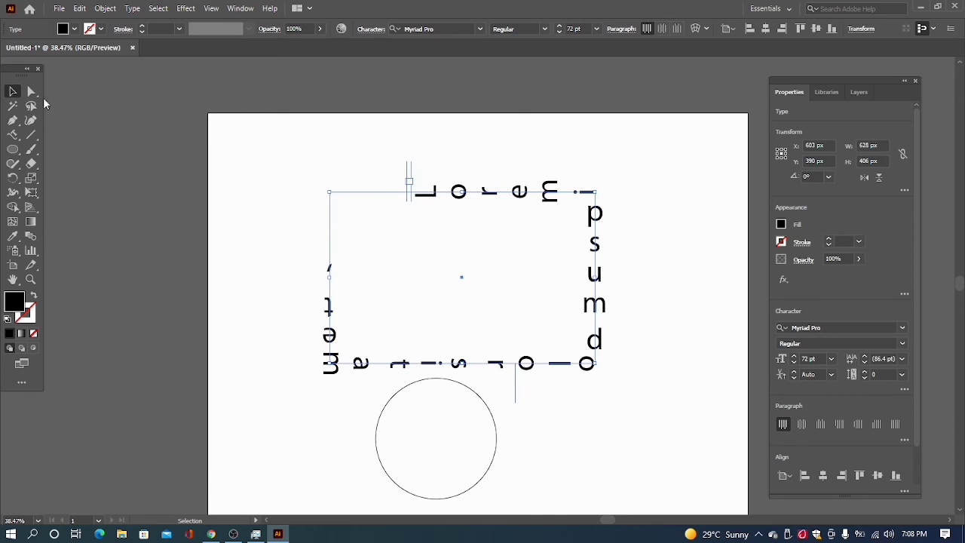
left_click_drag(254, 154, 584, 500)
key("Delete")
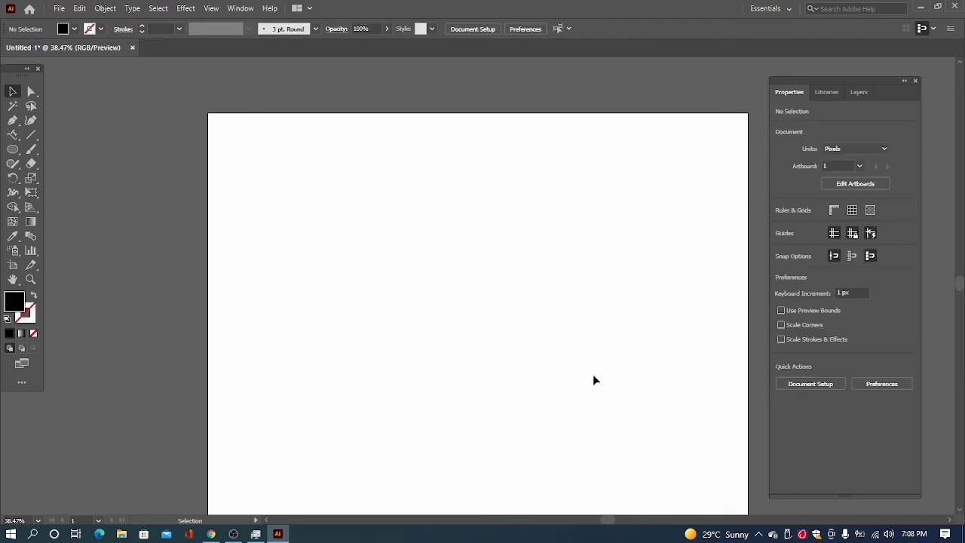
Step: Add point text reading "If you like this video so do not forget subscribe" in the artboard's upper area with the Type tool
left_click(12, 134)
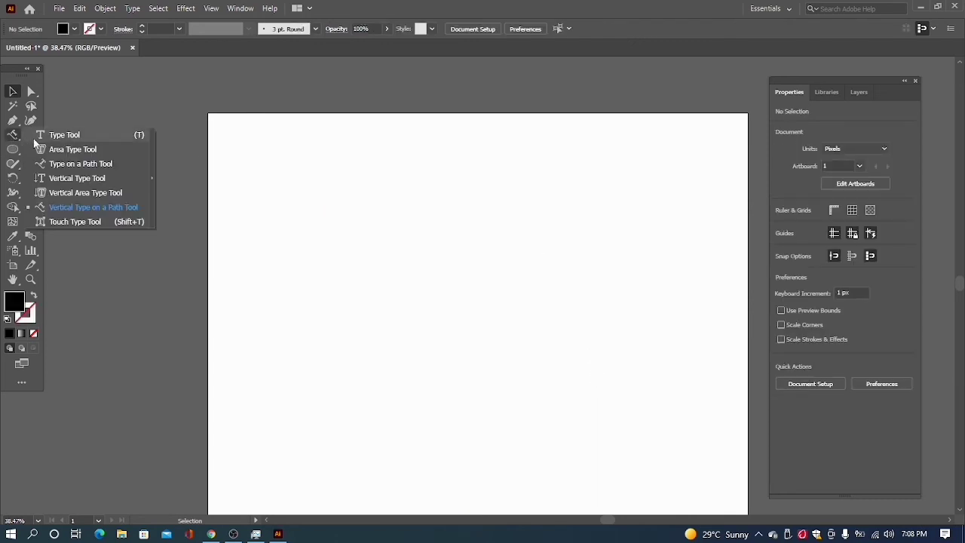
left_click(70, 139)
left_click(332, 238)
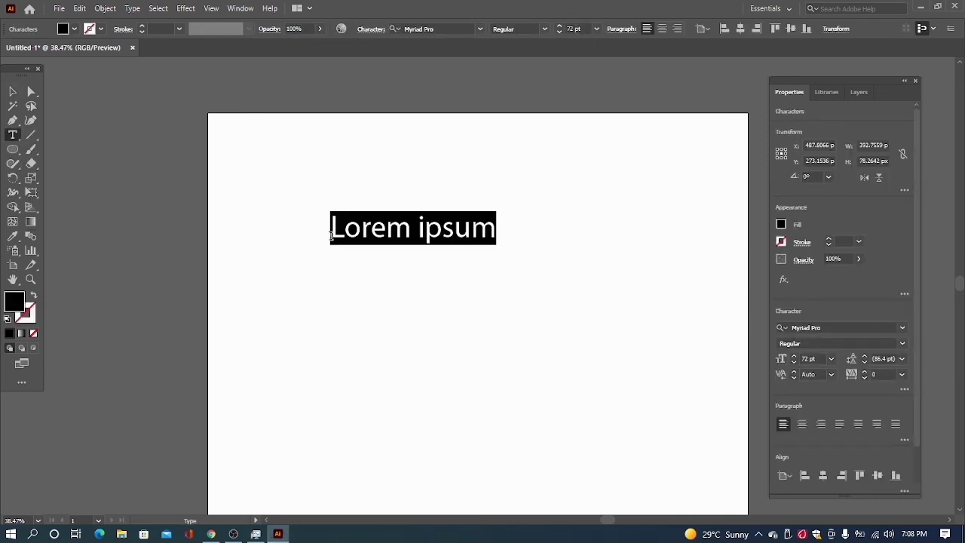
key("BackSpace")
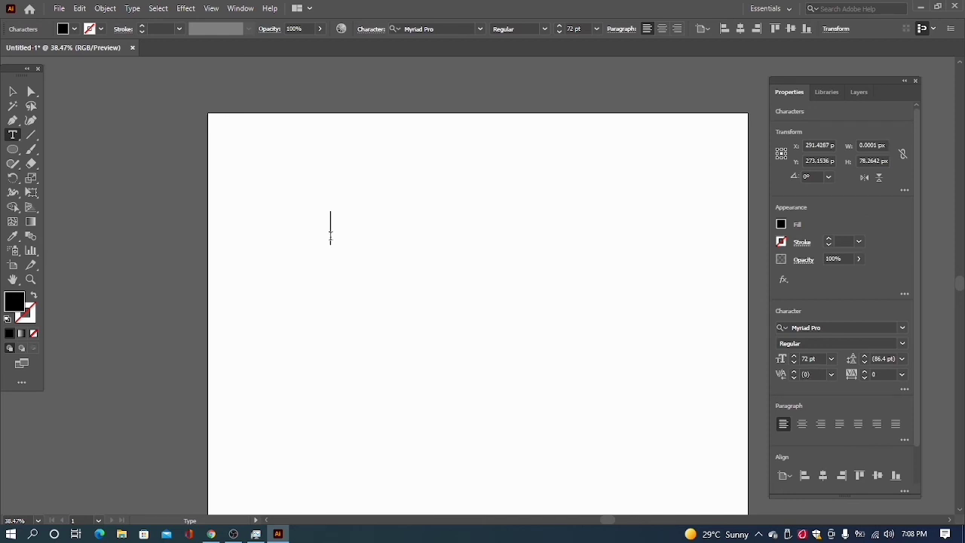
type("If you l")
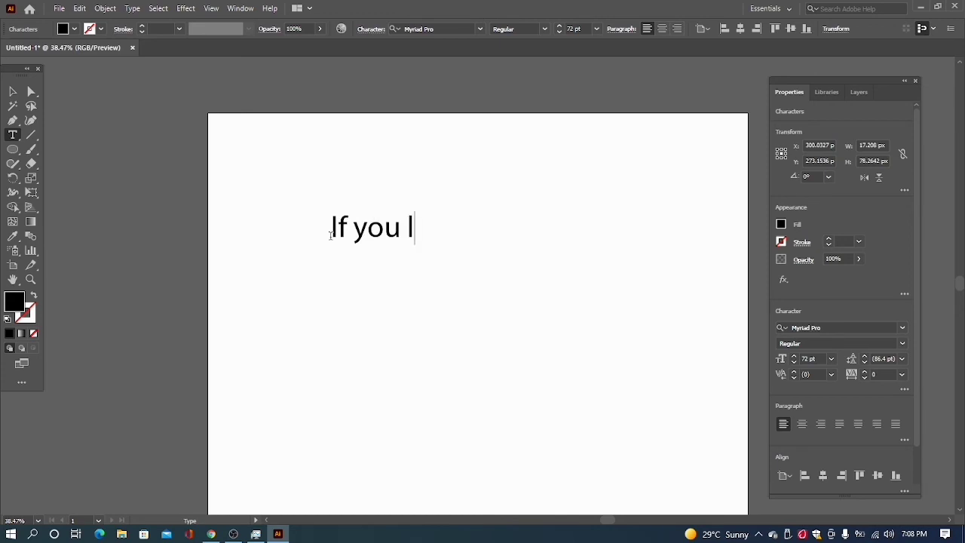
type("ike this ")
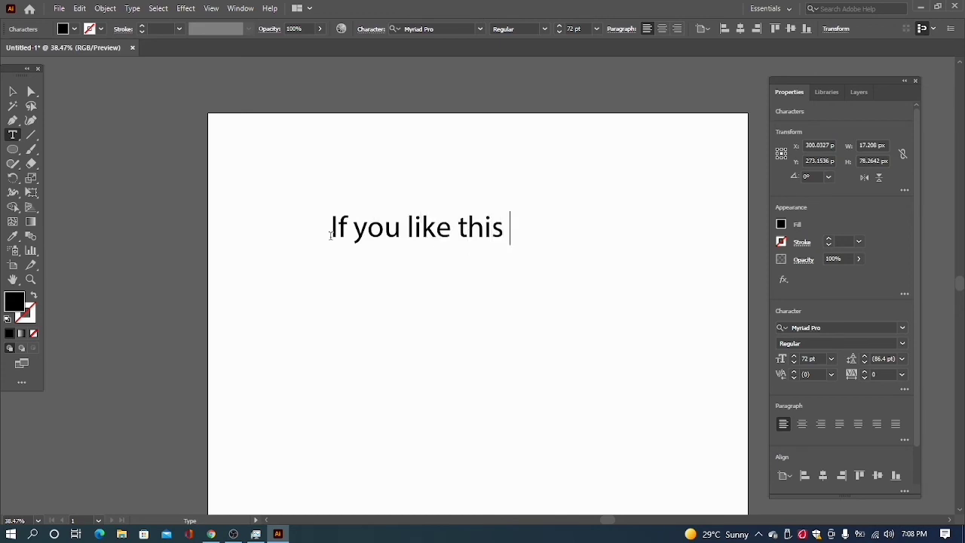
type("videos")
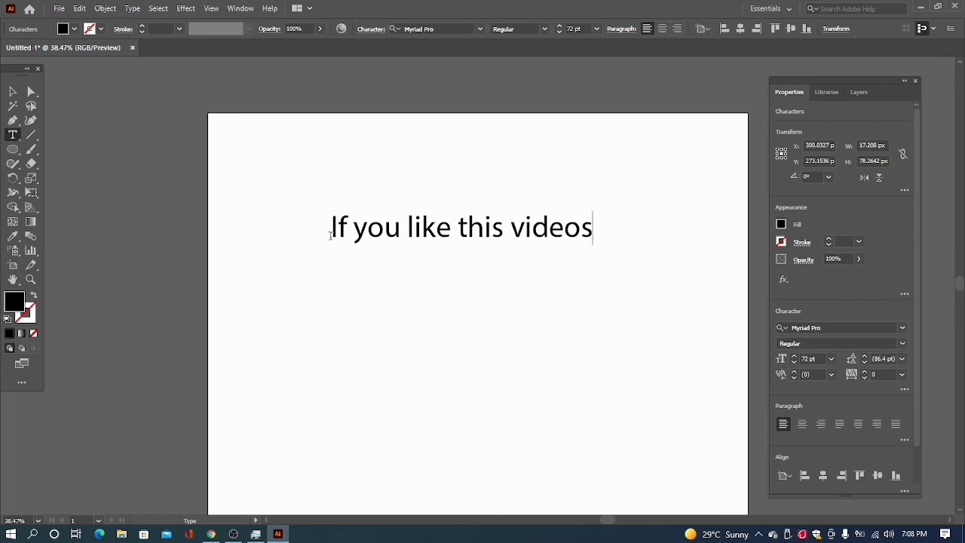
key("BackSpace")
type("so d")
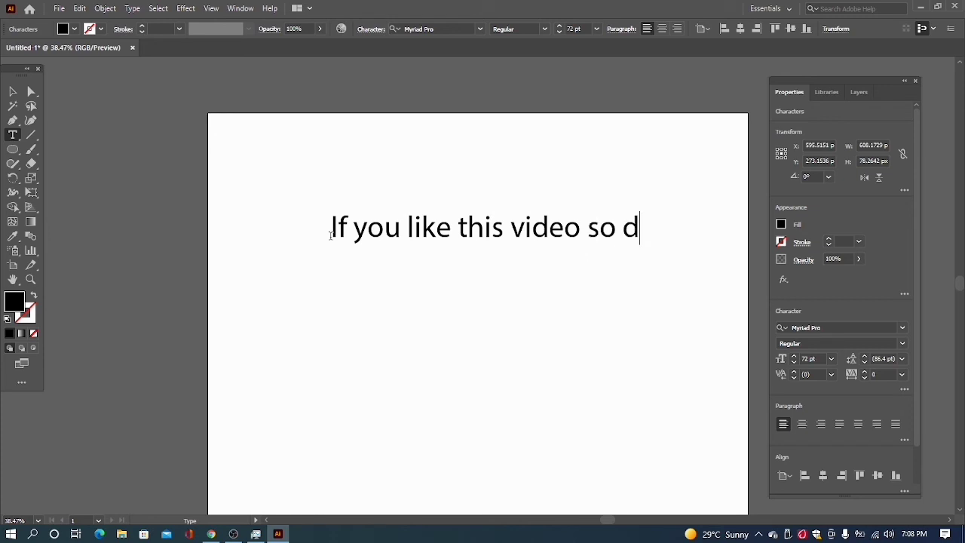
type("o not g")
key("BackSpace")
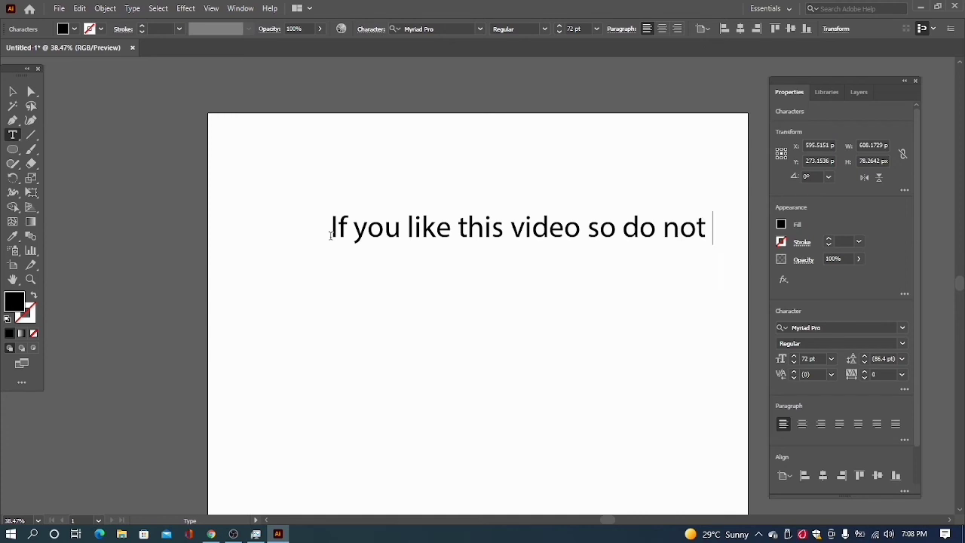
type("fo")
type("rge")
key("Escape")
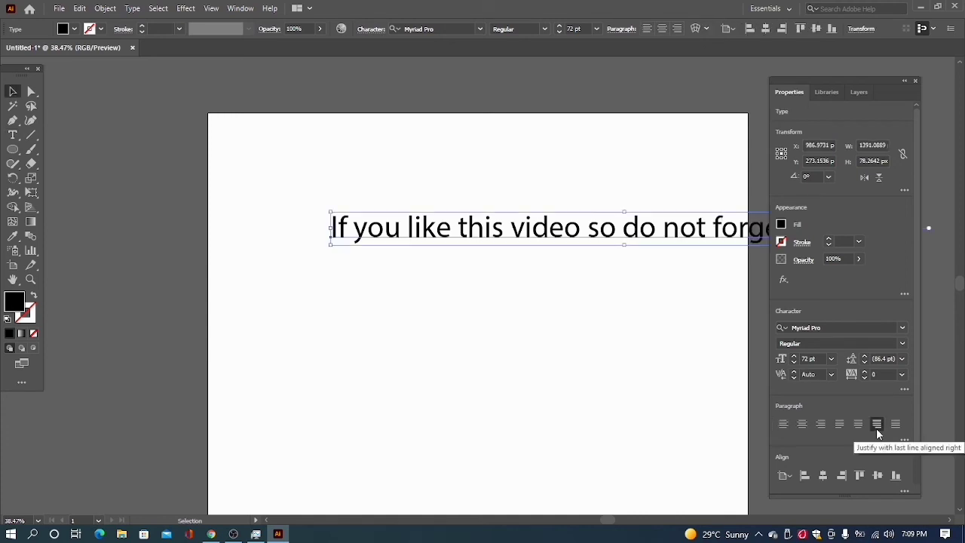
Step: Justify the text line with its last line aligned right and centre it horizontally on the artboard
left_click(876, 424)
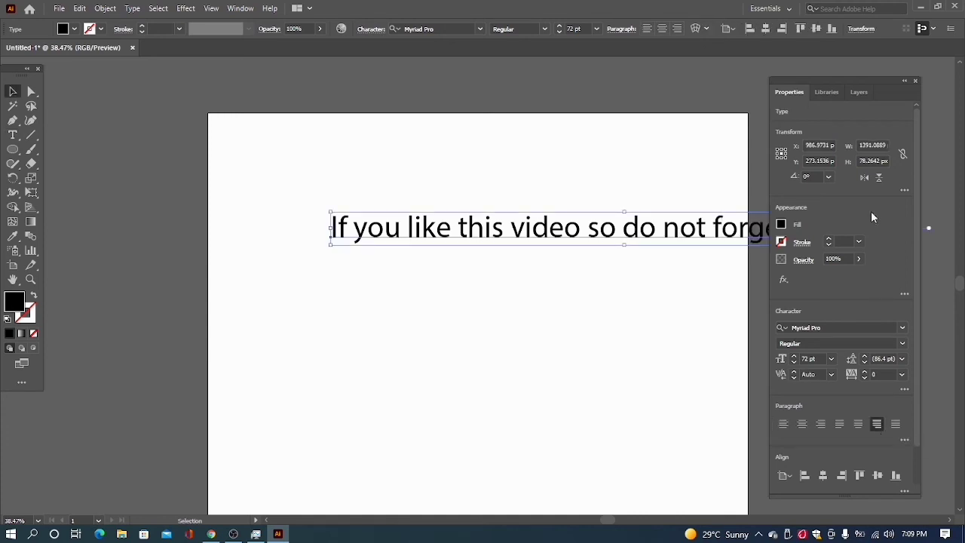
left_click(765, 31)
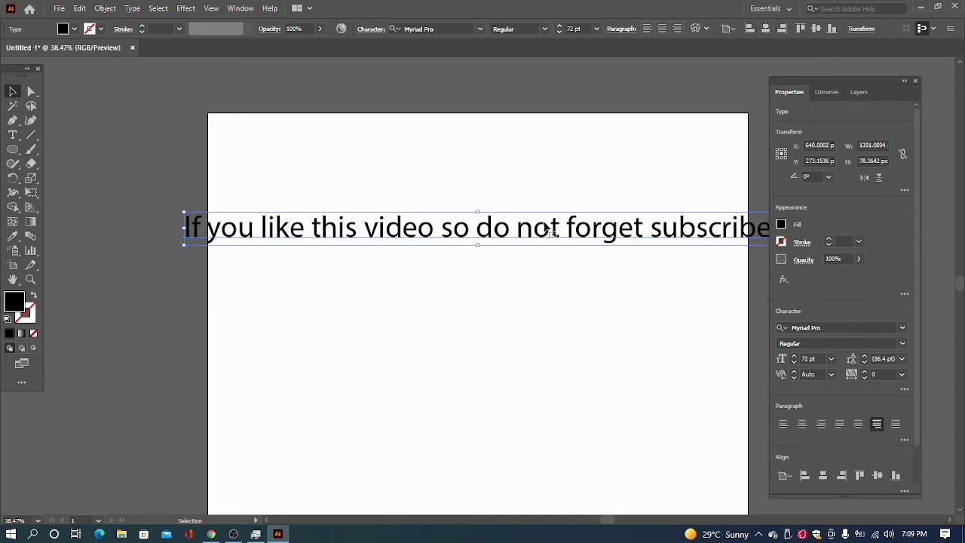
Step: Reduce the text size to 36 pt and re-centre the line horizontally on the artboard
left_click(596, 29)
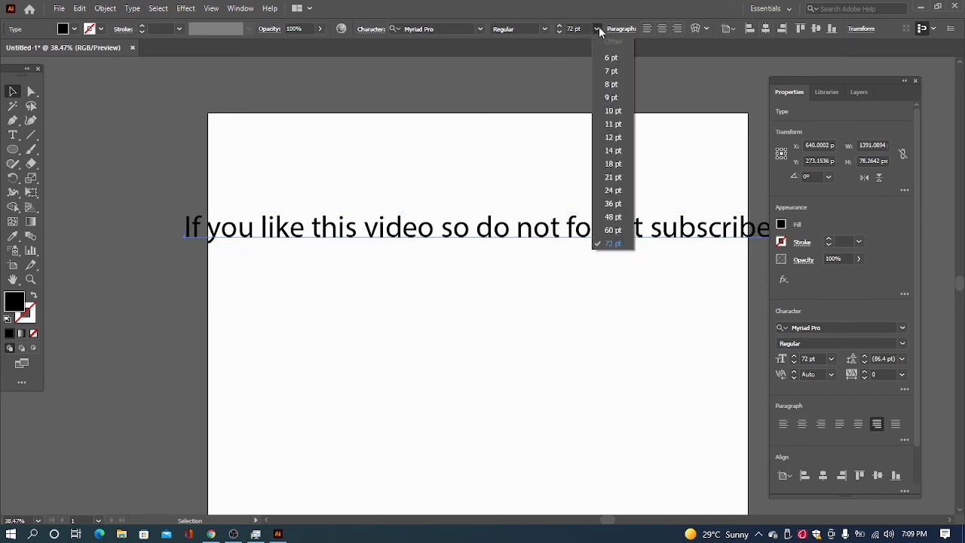
left_click(613, 204)
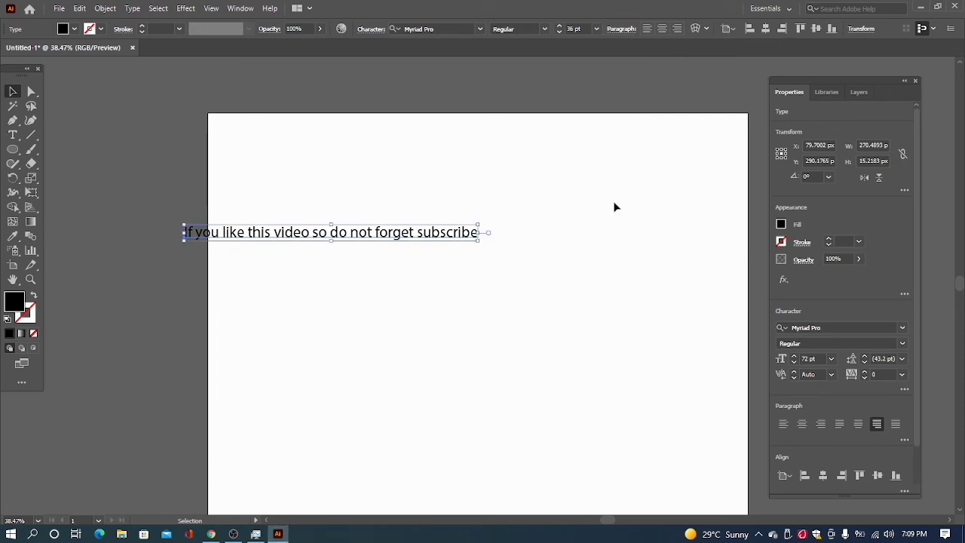
left_click(765, 28)
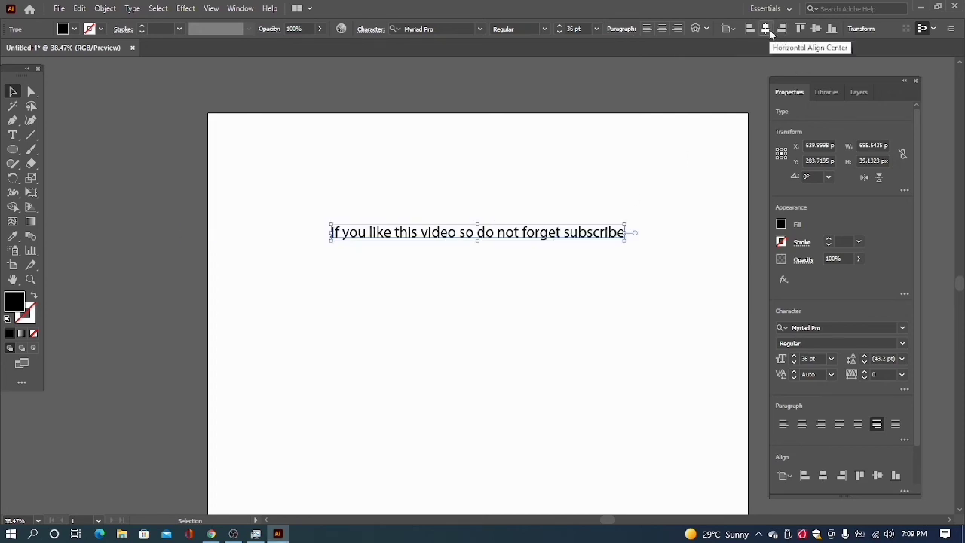
left_click(580, 289)
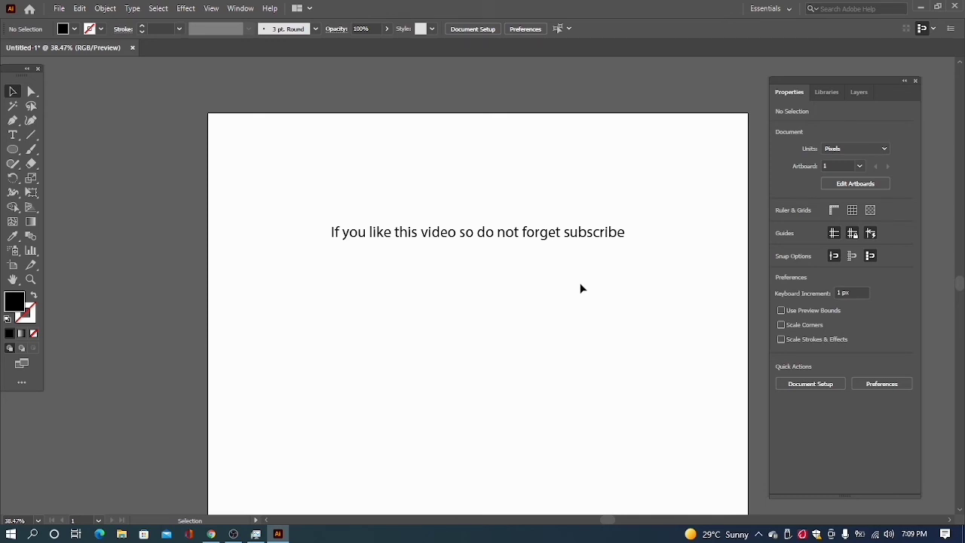
Step: Start an Arc warp effect on the text line and move its options dialog below the text to reveal the preview
left_click(530, 239)
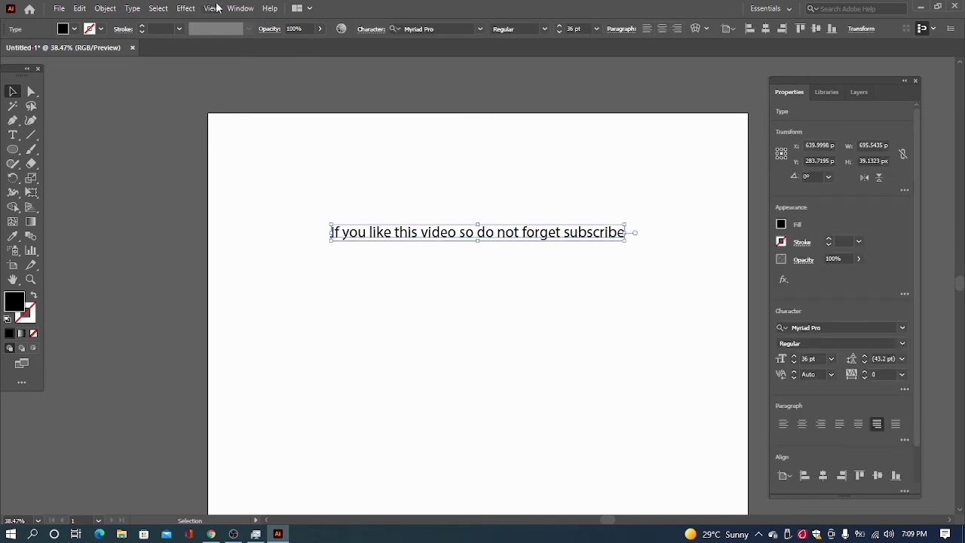
left_click(185, 9)
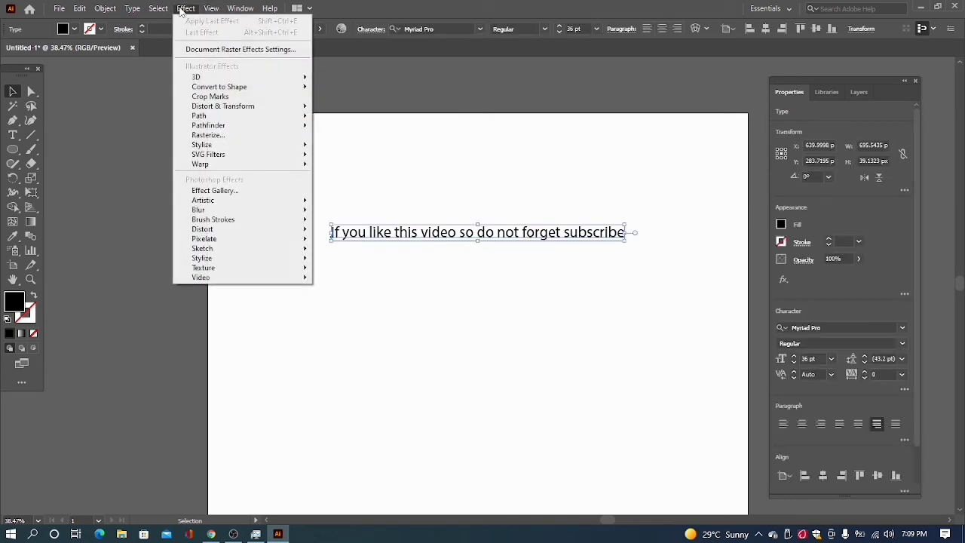
mouse_move(212, 167)
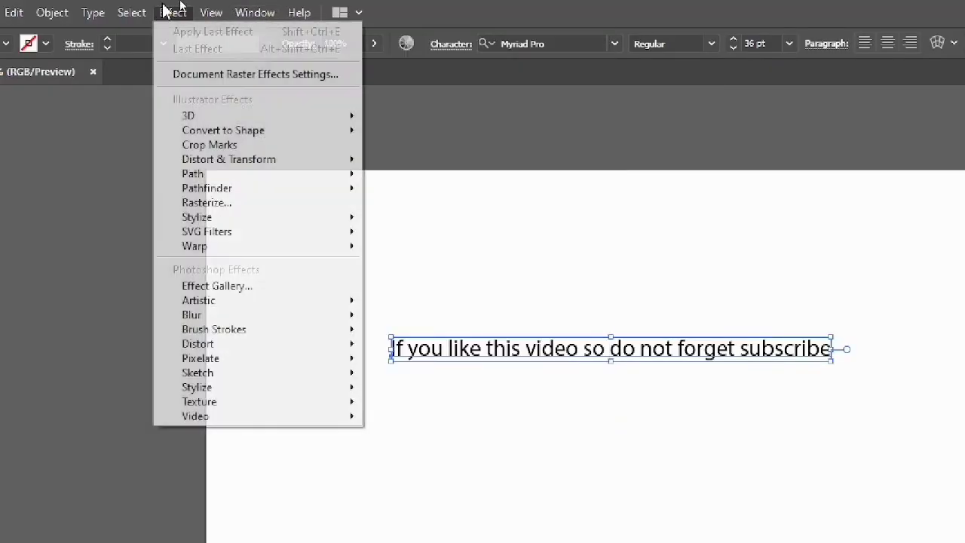
mouse_move(238, 254)
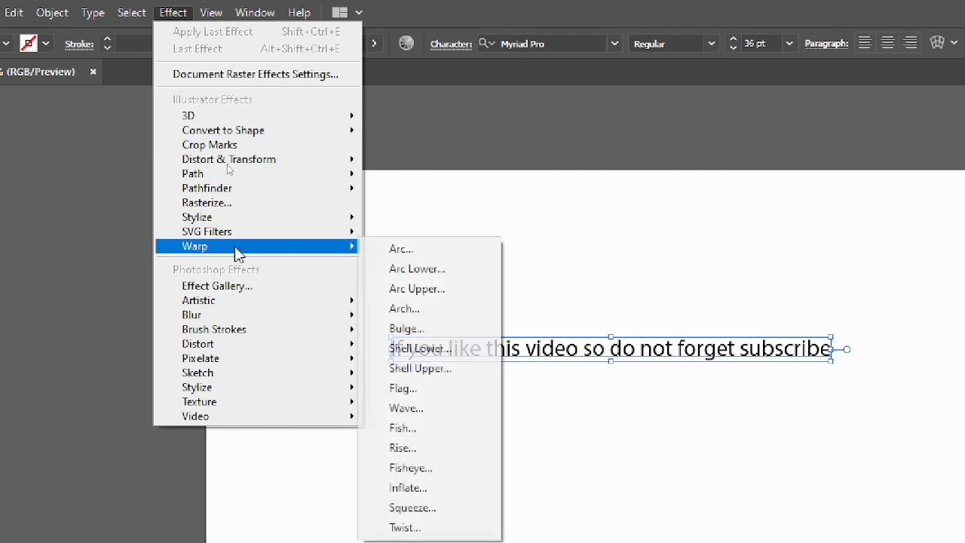
left_click(409, 251)
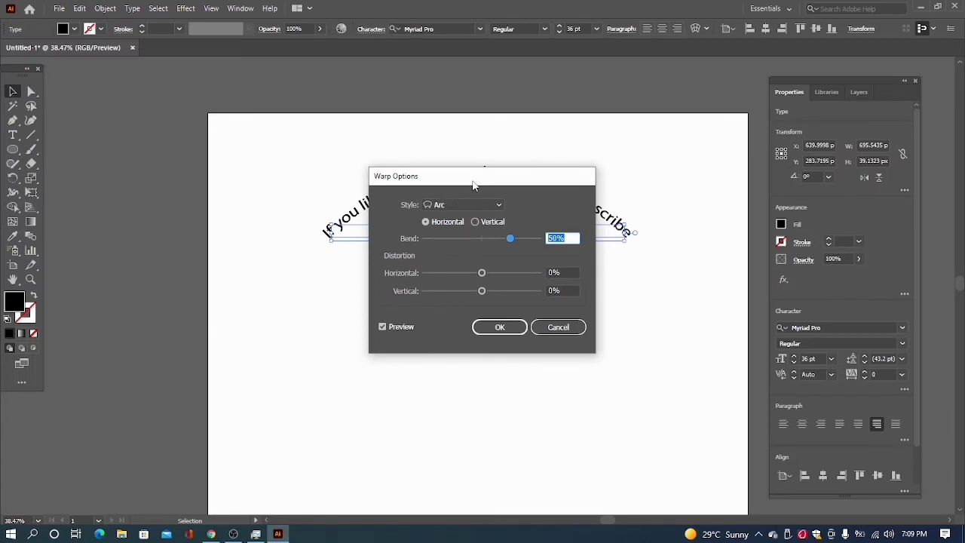
left_click_drag(605, 269, 524, 305)
left_click_drag(421, 203, 293, 282)
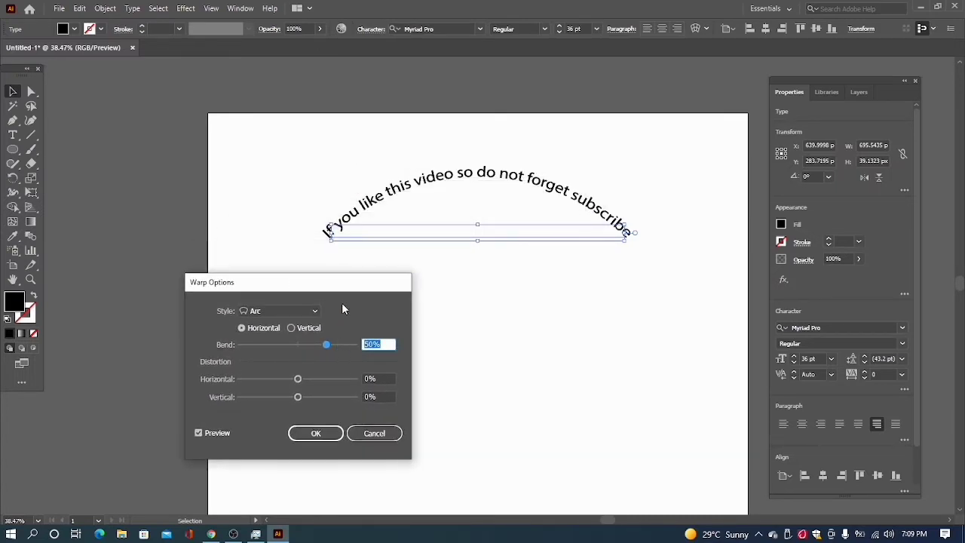
Step: Try Arc bends of 3% and -42% in the preview, and set the bend to 12%
left_click_drag(327, 344, 304, 344)
left_click(199, 433)
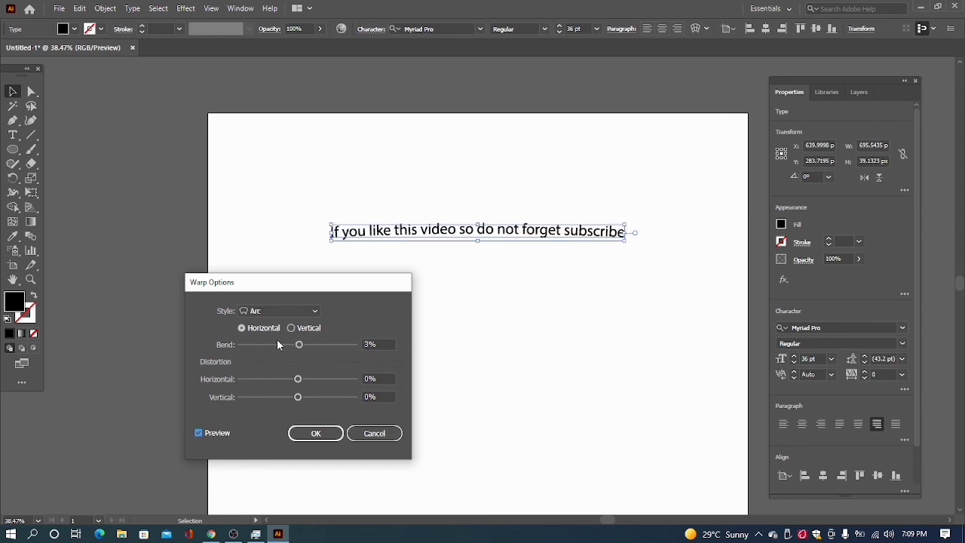
left_click_drag(298, 345, 275, 348)
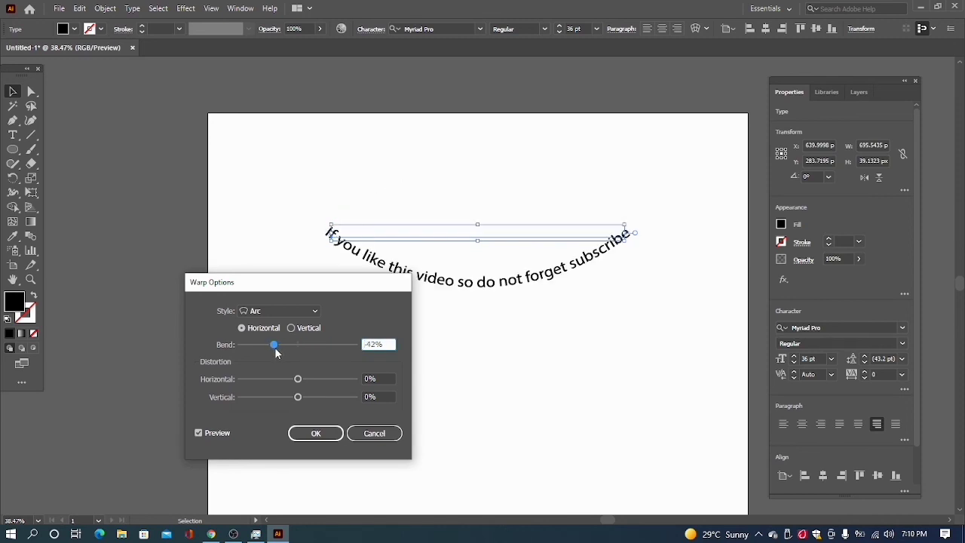
left_click_drag(294, 282, 249, 308)
left_click(229, 372)
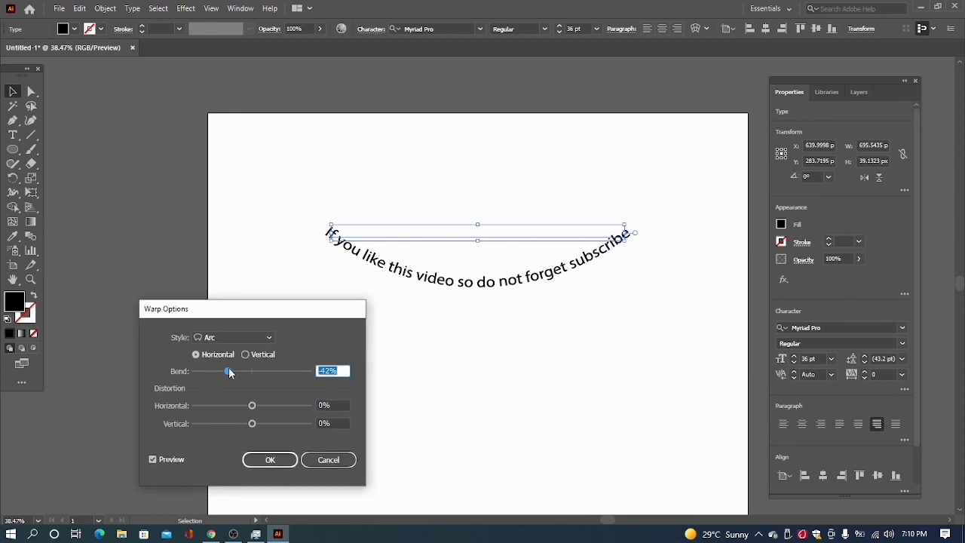
left_click_drag(229, 371, 261, 373)
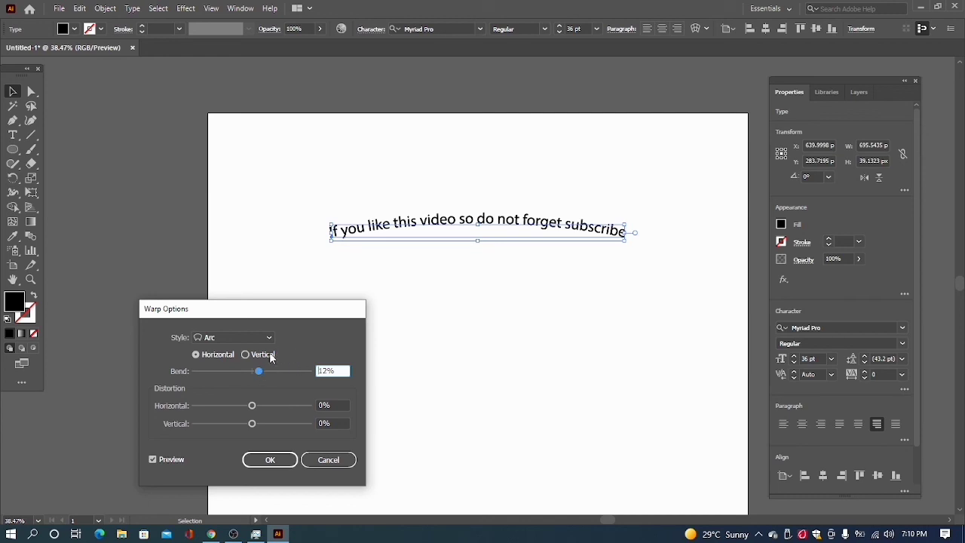
Step: Preview the Arc Lower, Inflate, Fish and Squeeze warp styles on the text line, and switch the style to FishEye
left_click(267, 338)
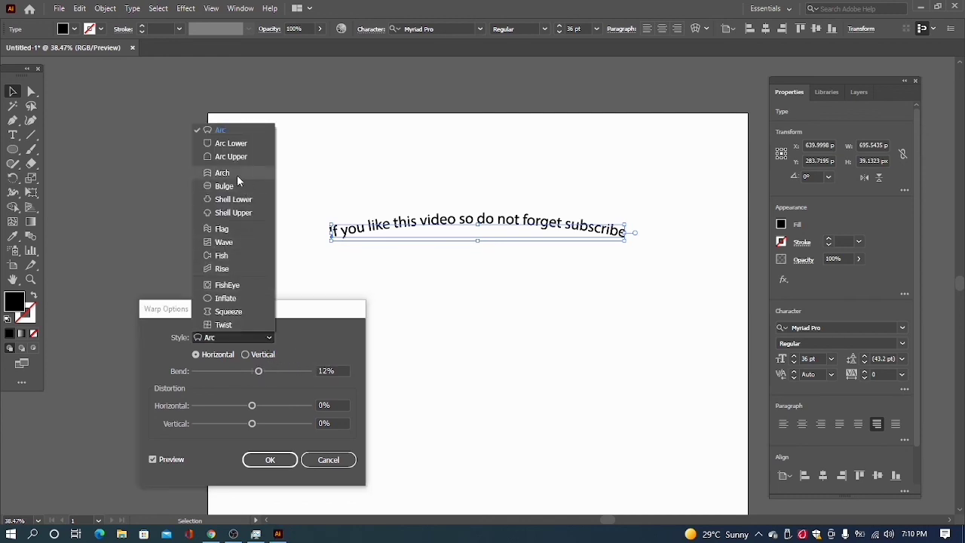
left_click(230, 144)
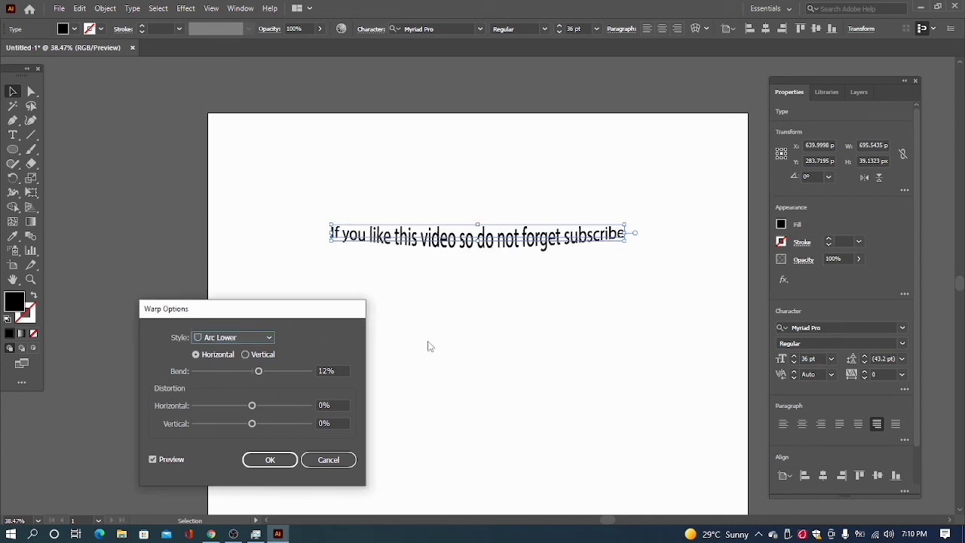
left_click(270, 337)
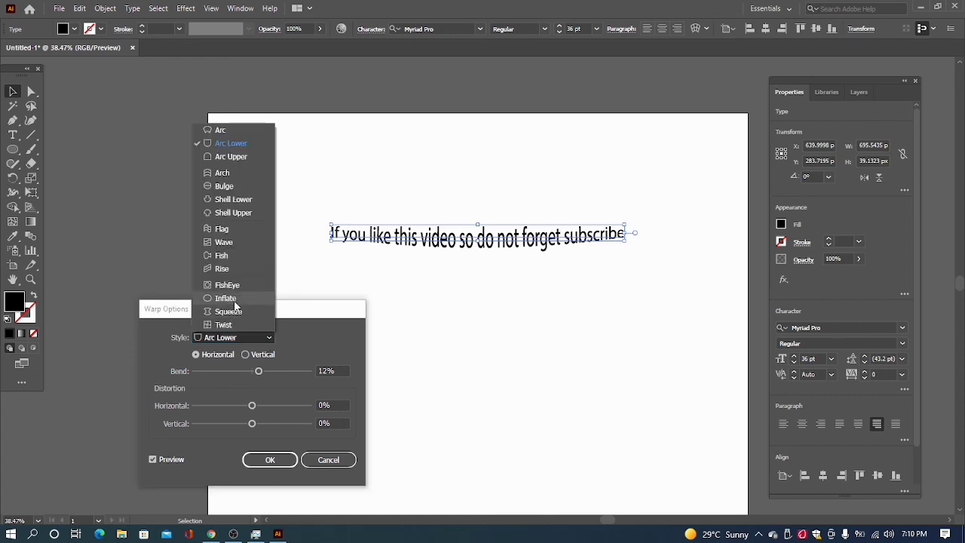
left_click(226, 298)
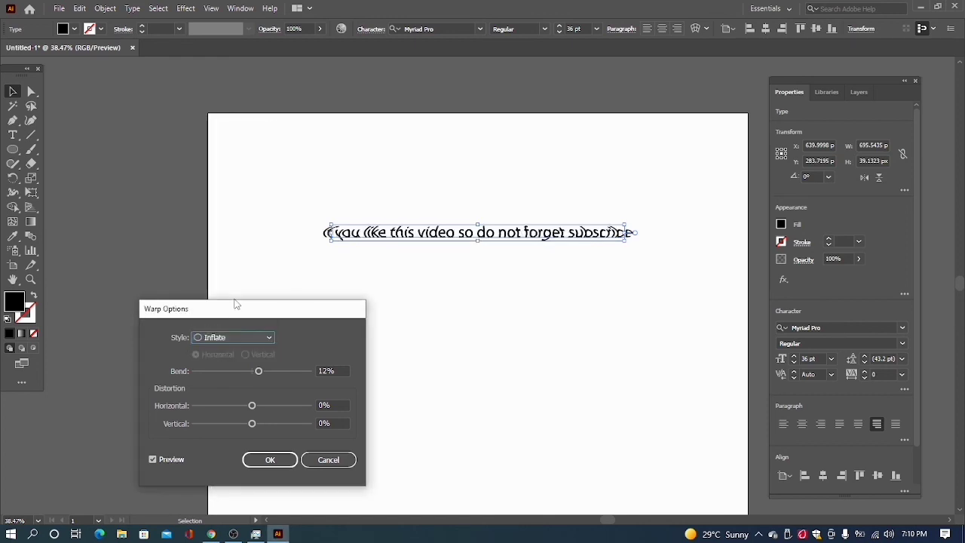
left_click(269, 337)
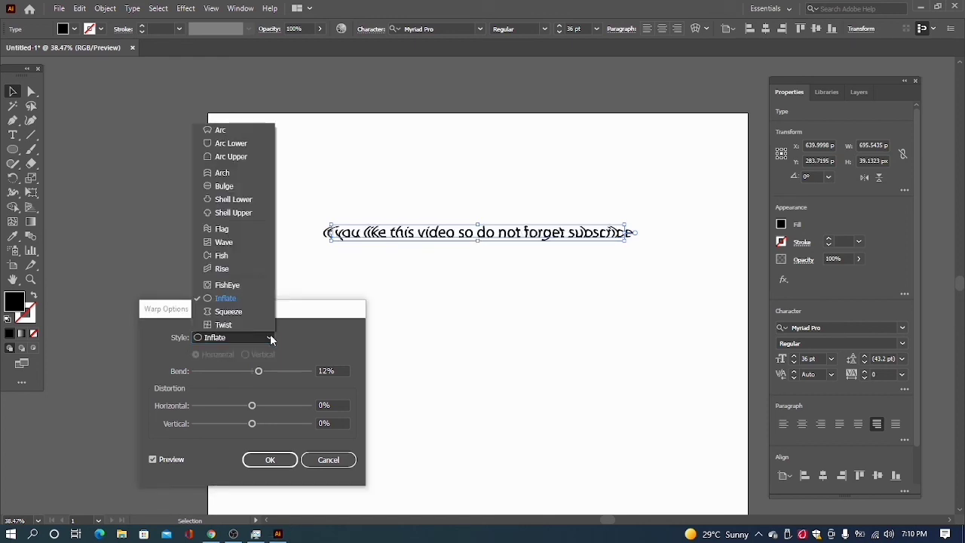
left_click(230, 256)
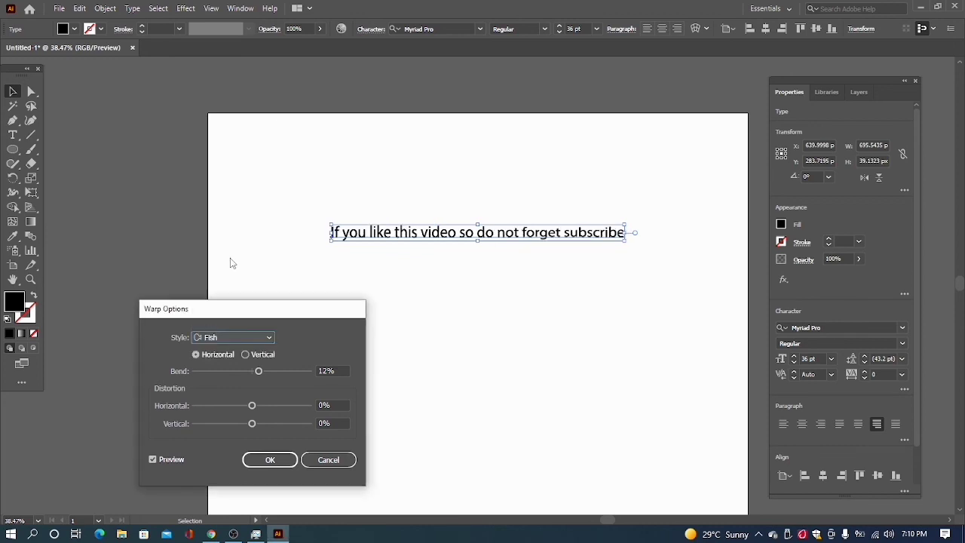
left_click(269, 336)
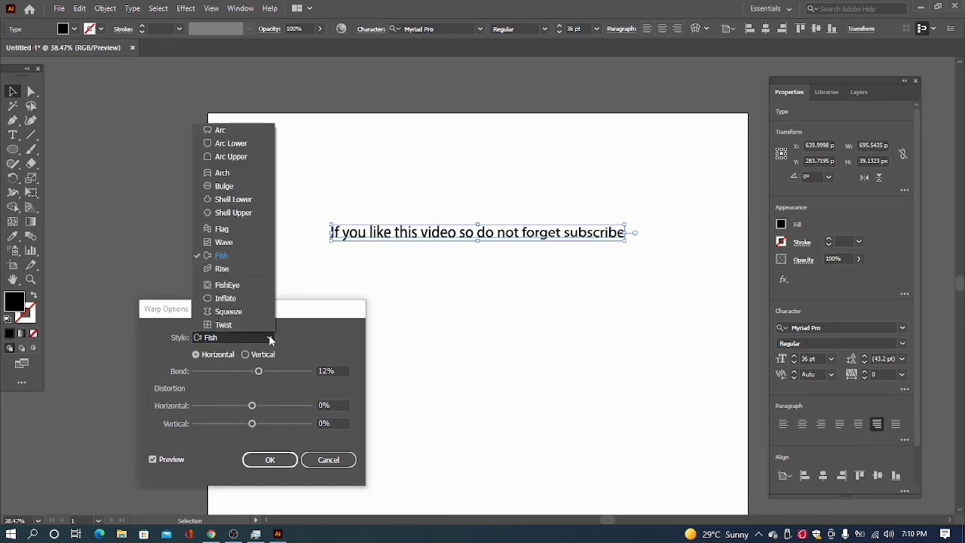
left_click(233, 312)
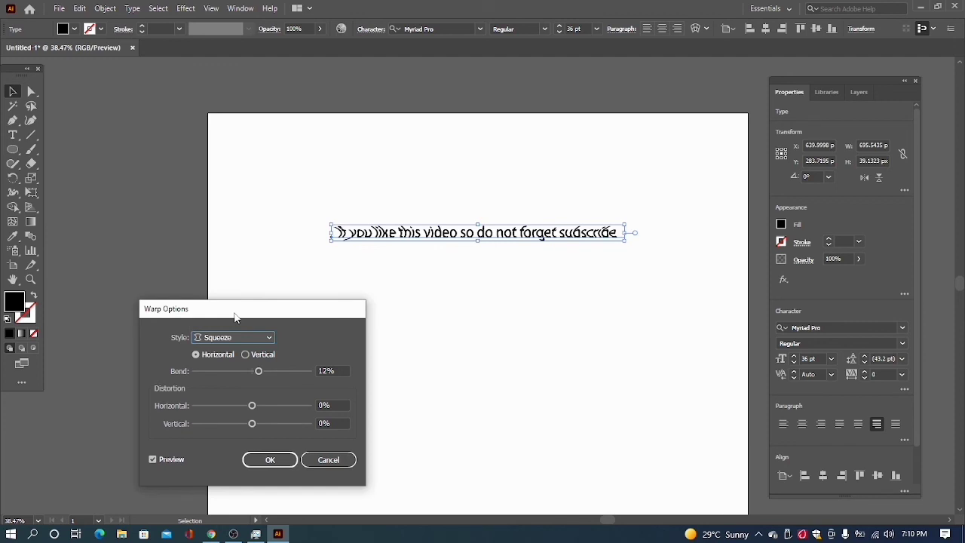
left_click(270, 337)
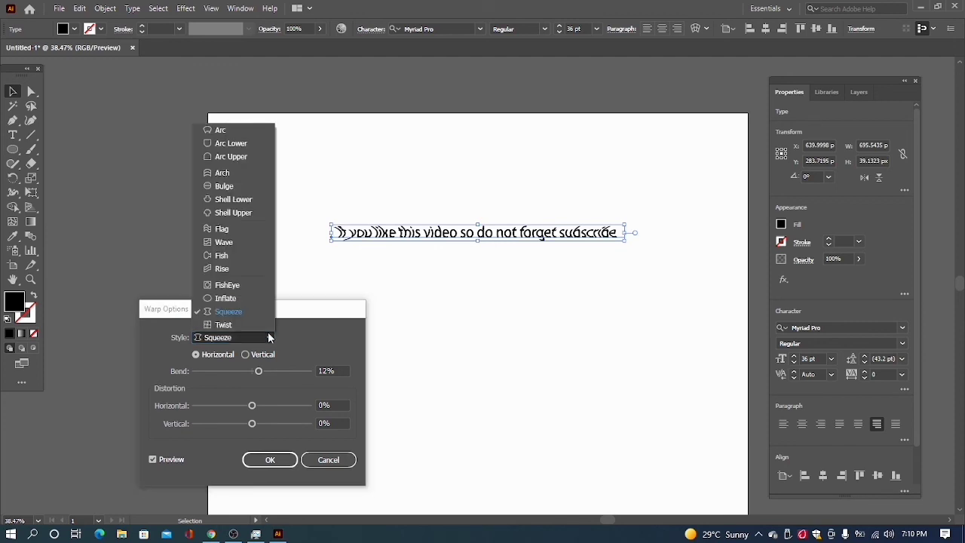
left_click(239, 285)
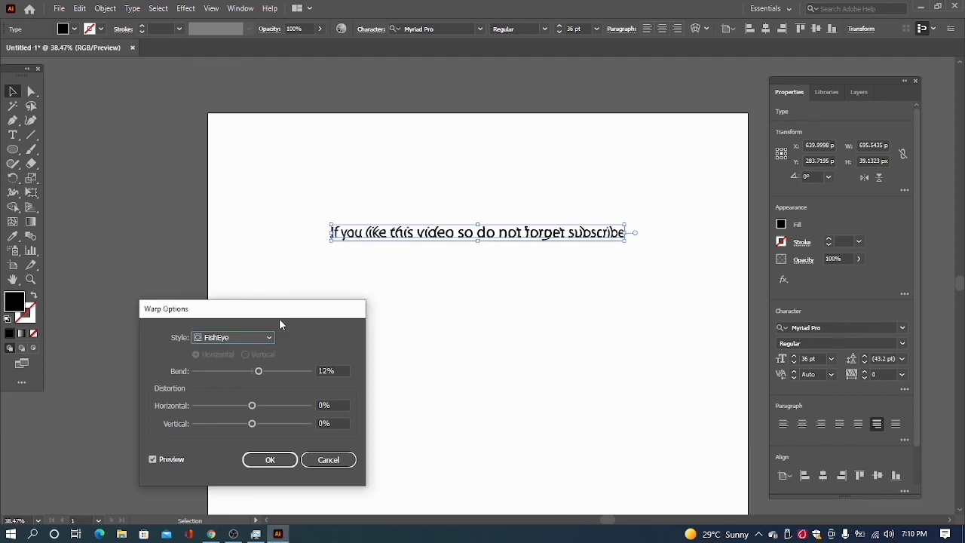
Step: Preview the Arch, Wave and Rise warp styles on the text line, trying a -64% bend with Rise
left_click(271, 338)
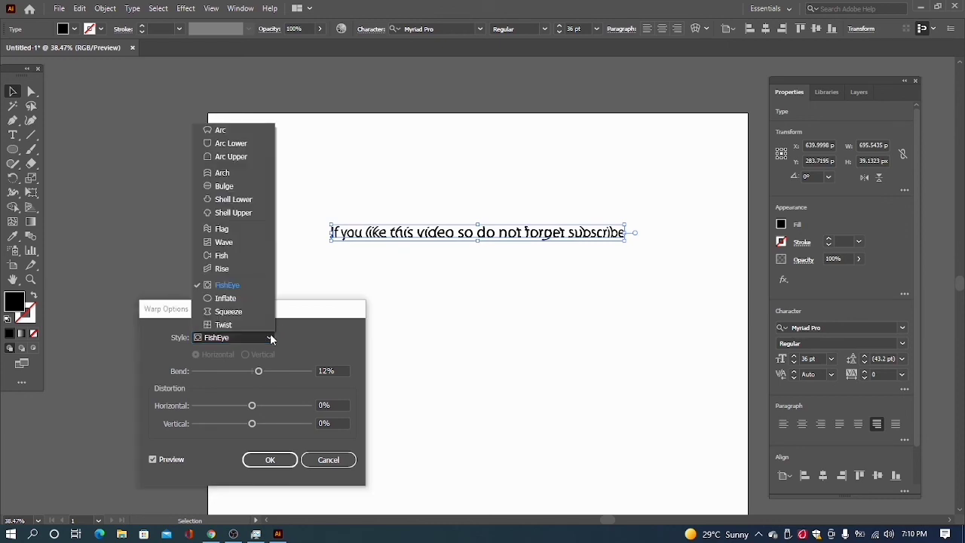
left_click(230, 175)
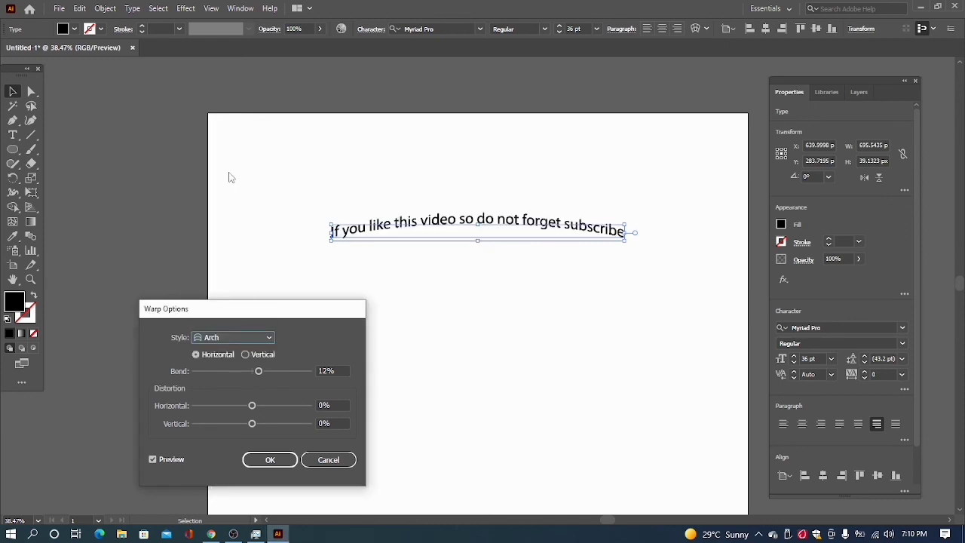
left_click(267, 338)
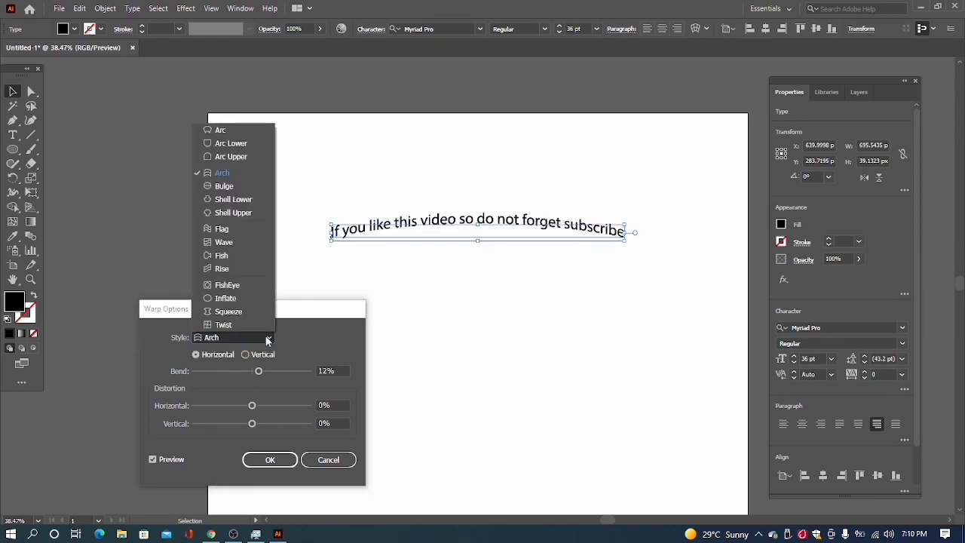
left_click(229, 240)
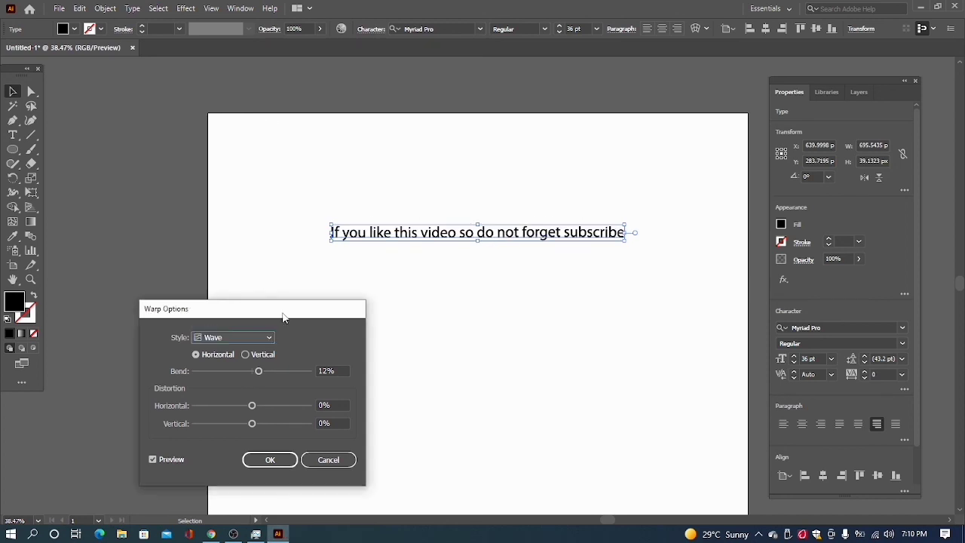
left_click(268, 337)
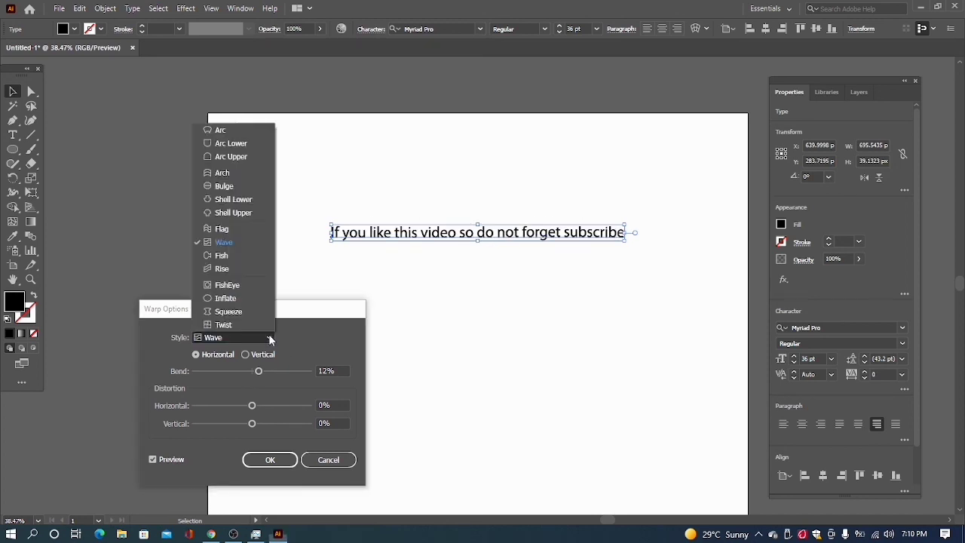
left_click(222, 268)
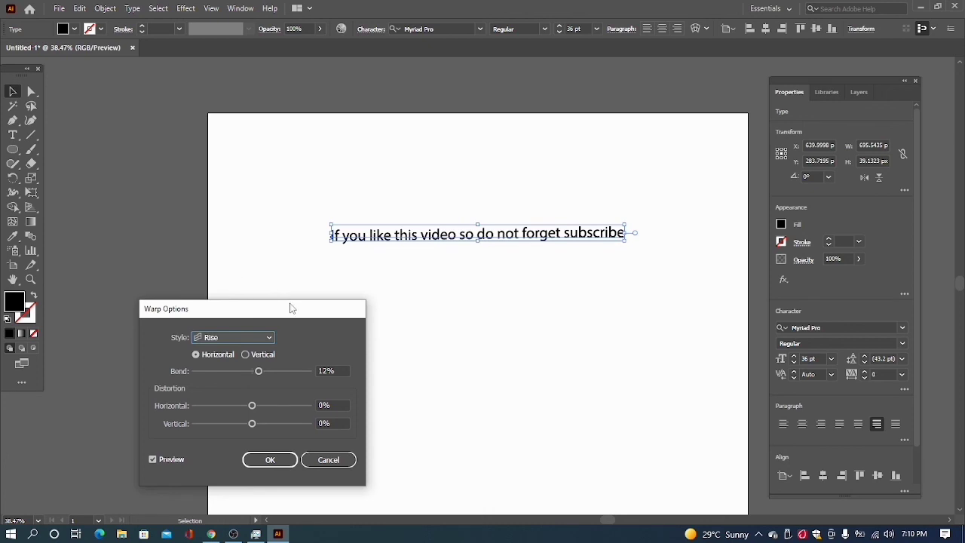
left_click_drag(260, 372, 216, 368)
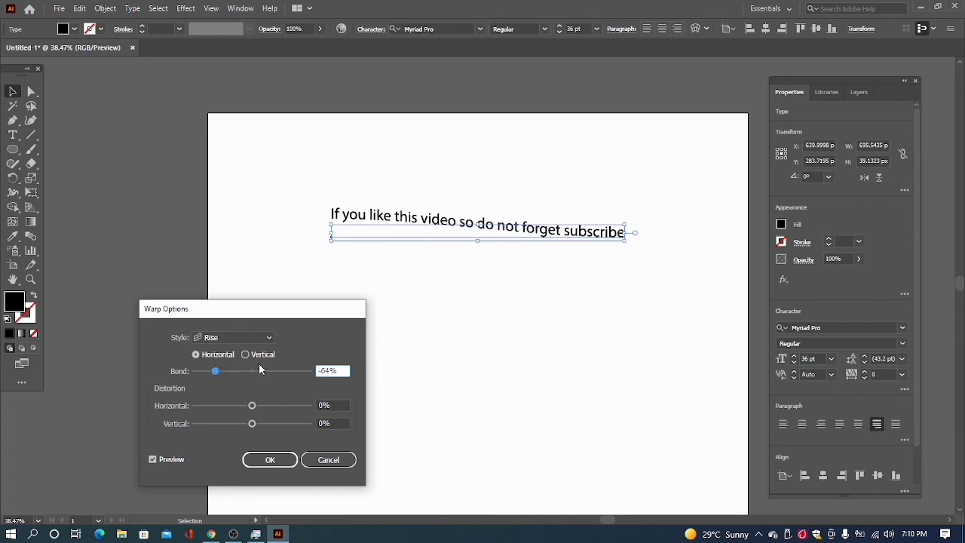
Step: Switch the warp style to Wave, bring the bend back towards zero, and apply the effect to the text line
left_click(265, 338)
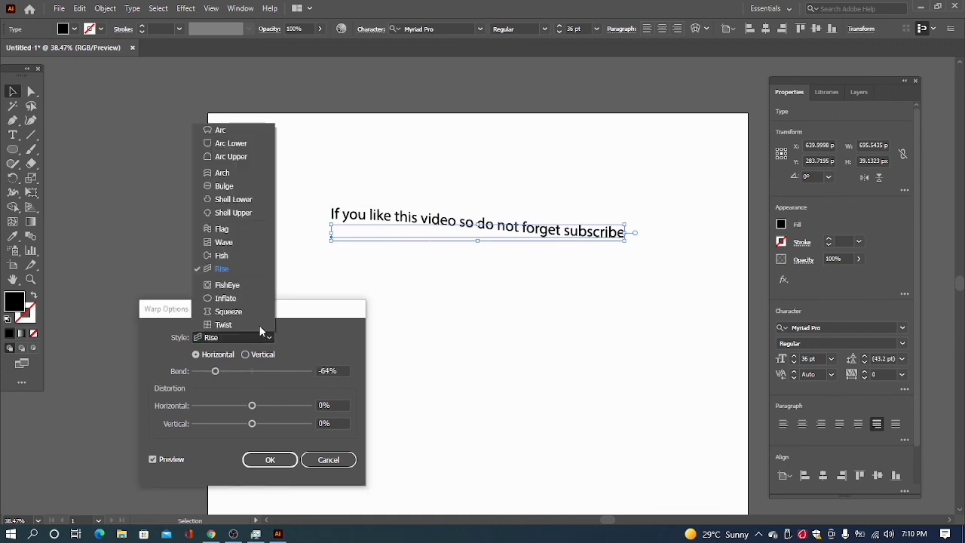
left_click(229, 244)
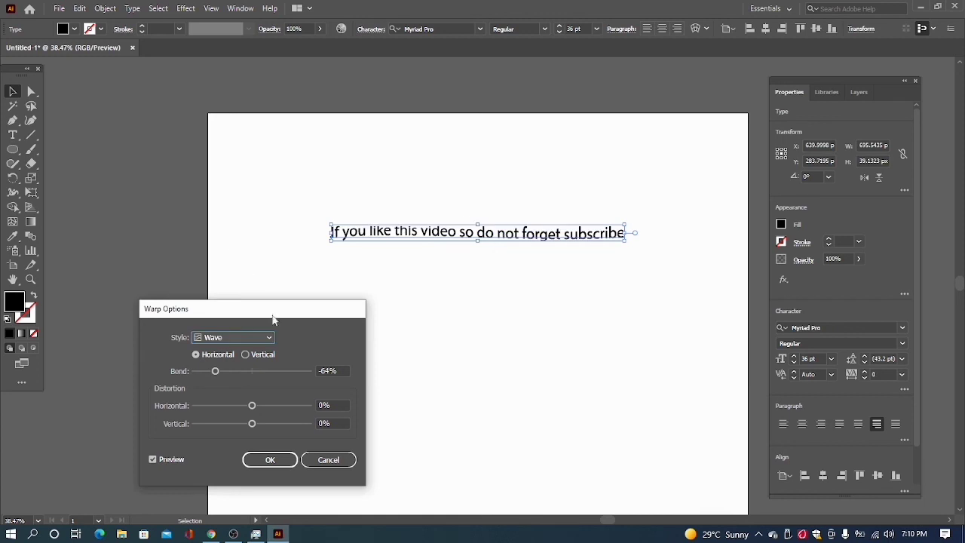
left_click_drag(217, 372, 254, 371)
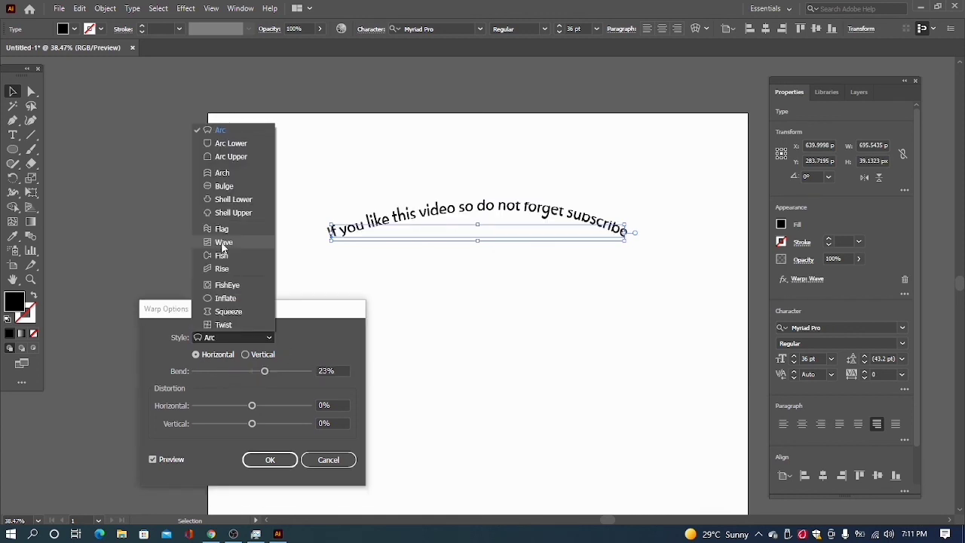
Step: Preview the Wave style in a second warp on the text line, trying bends of 67% and -27%
left_click(222, 243)
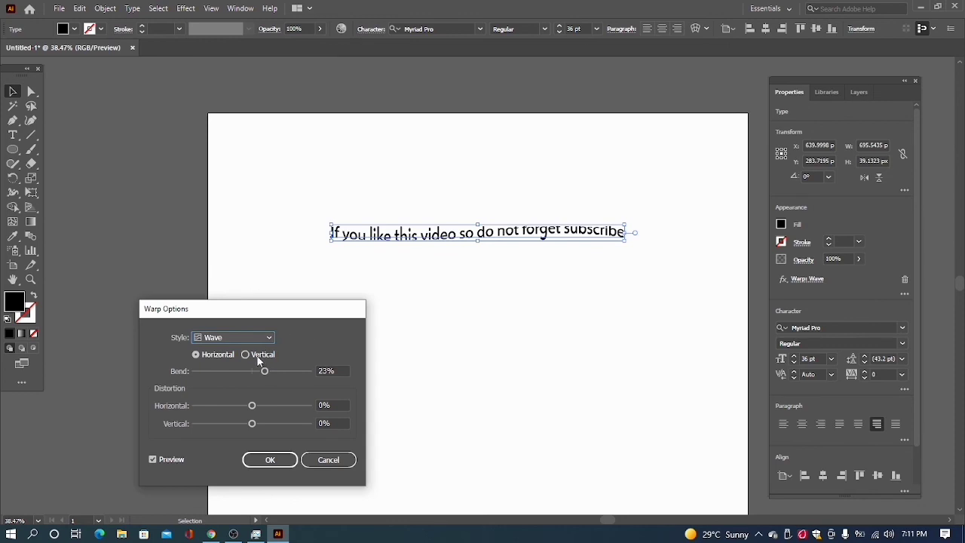
left_click_drag(264, 371, 292, 372)
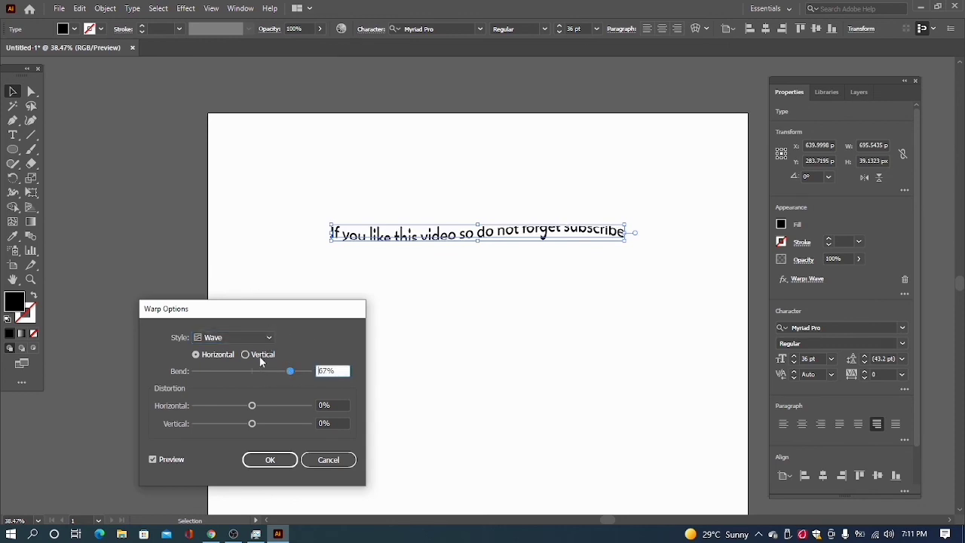
left_click_drag(289, 374, 236, 372)
Step: Set the second warp to the Rise style with a 63% bend and apply it to the text line
left_click(226, 338)
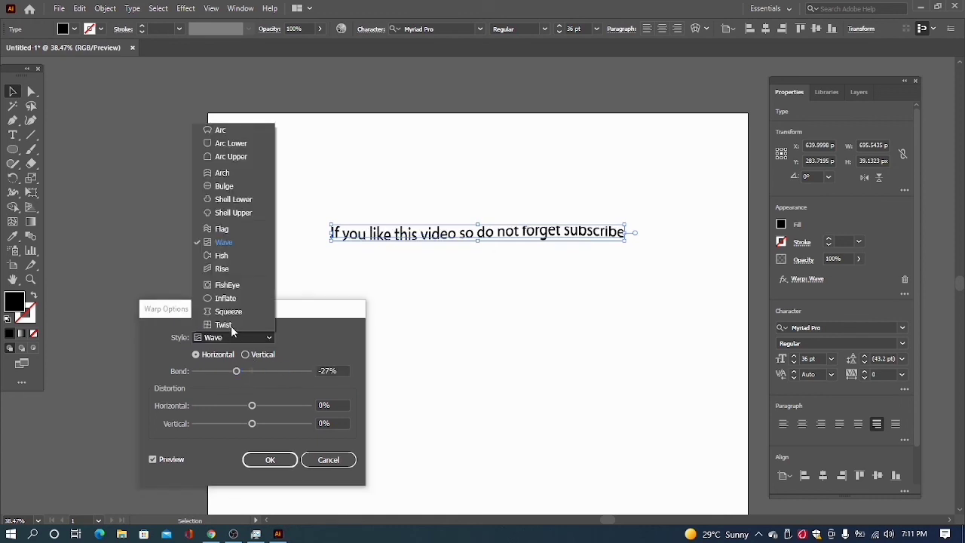
left_click(222, 269)
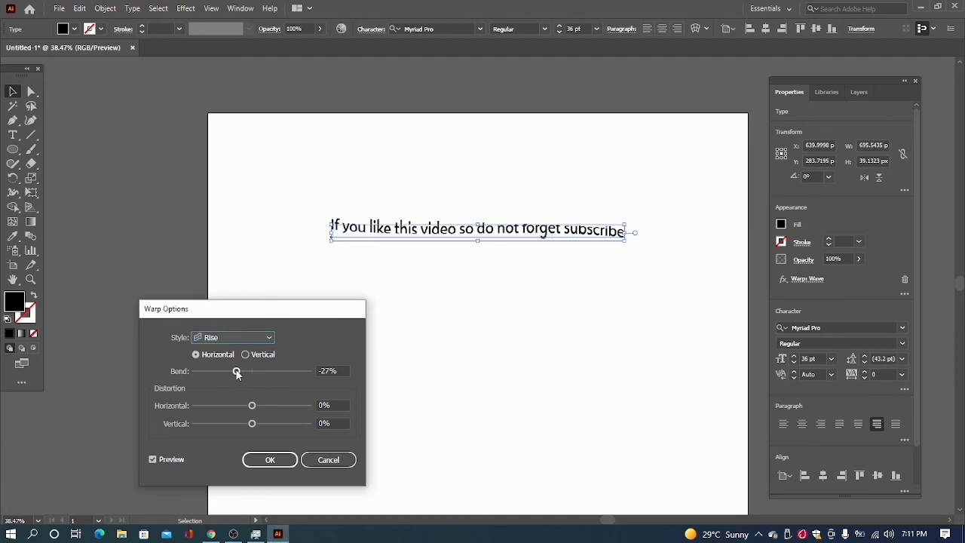
left_click_drag(237, 372, 288, 373)
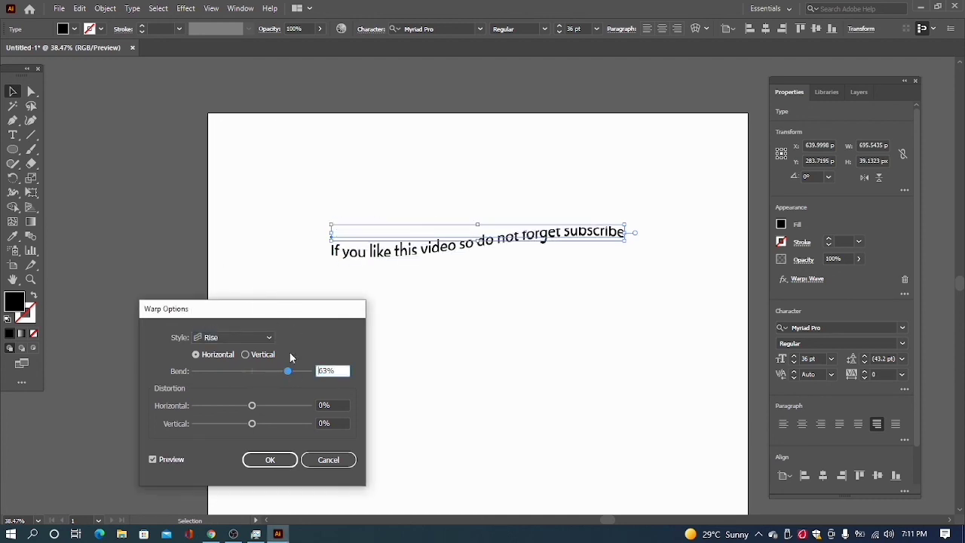
left_click(284, 454)
Step: Delete the warped text line from the artboard
left_click(306, 399)
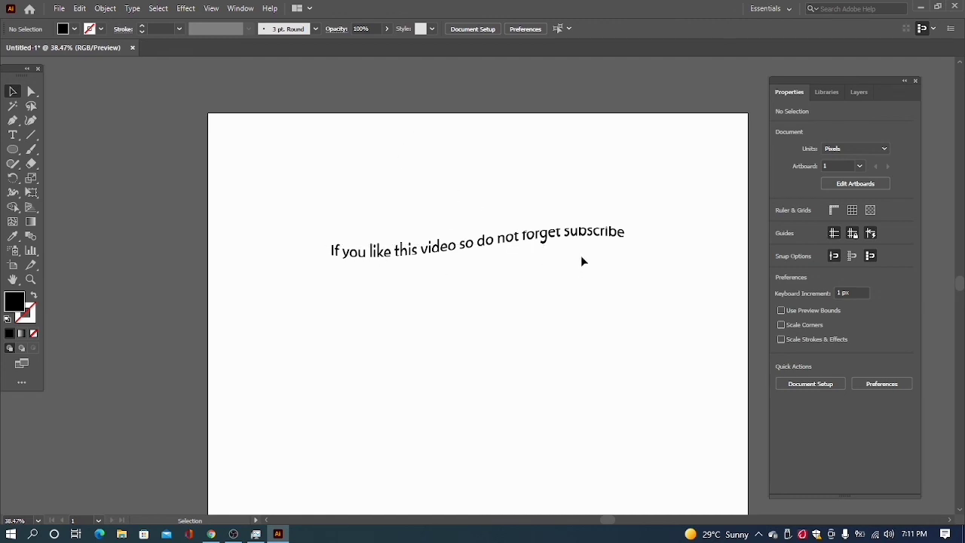
left_click(571, 236)
key("Delete")
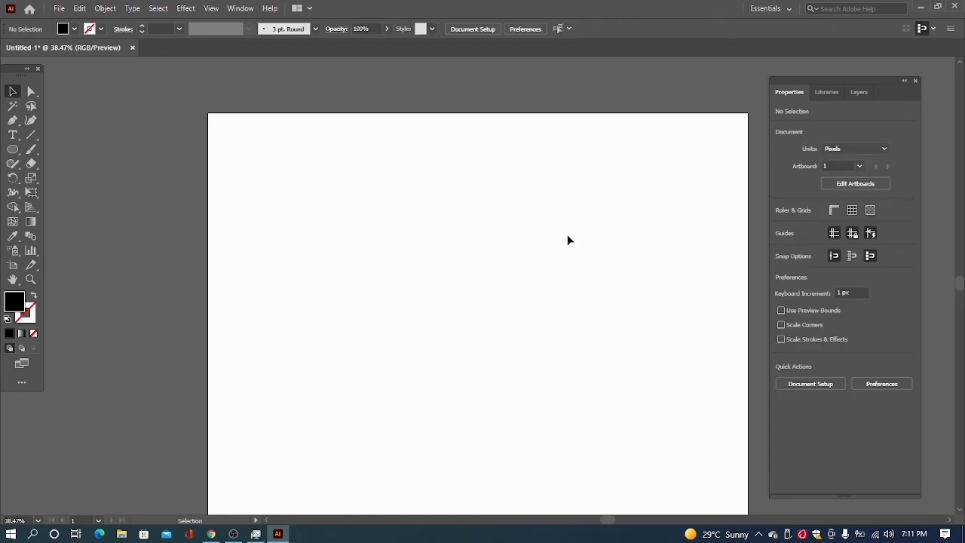
Step: Draw a slanted line about 55 px wide and 350 px high, and a perfectly vertical line about 335 px long beside it
left_click(28, 132)
left_click(91, 138)
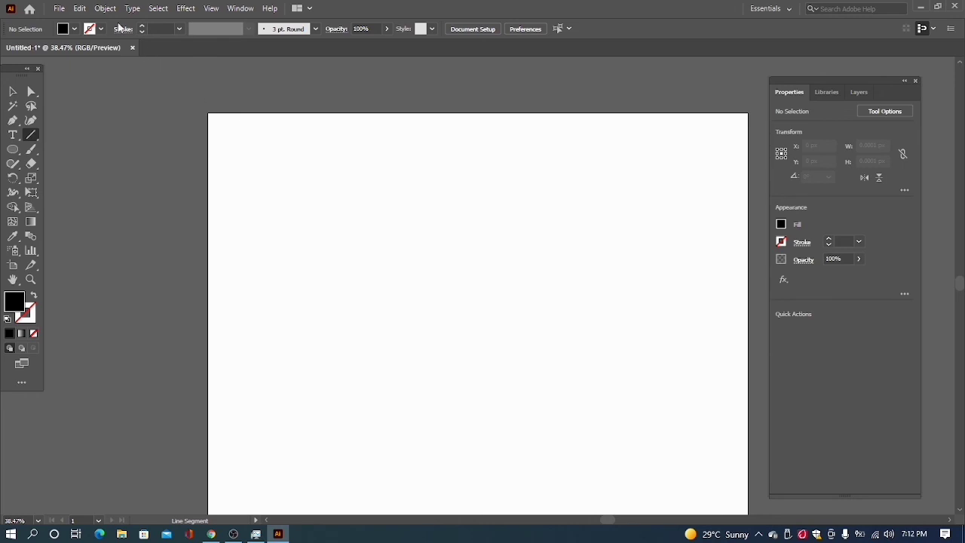
left_click_drag(302, 161, 325, 309)
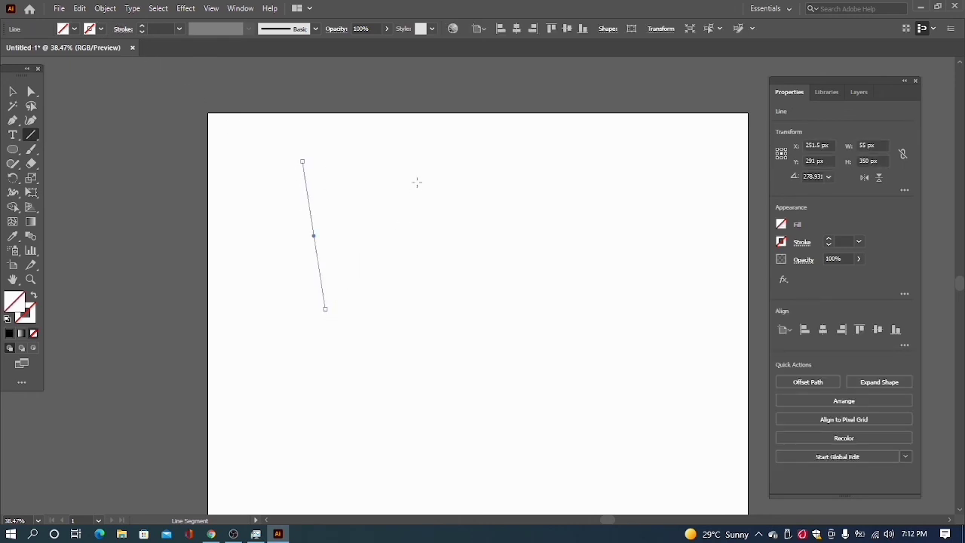
left_click_drag(424, 160, 452, 300)
key("shift")
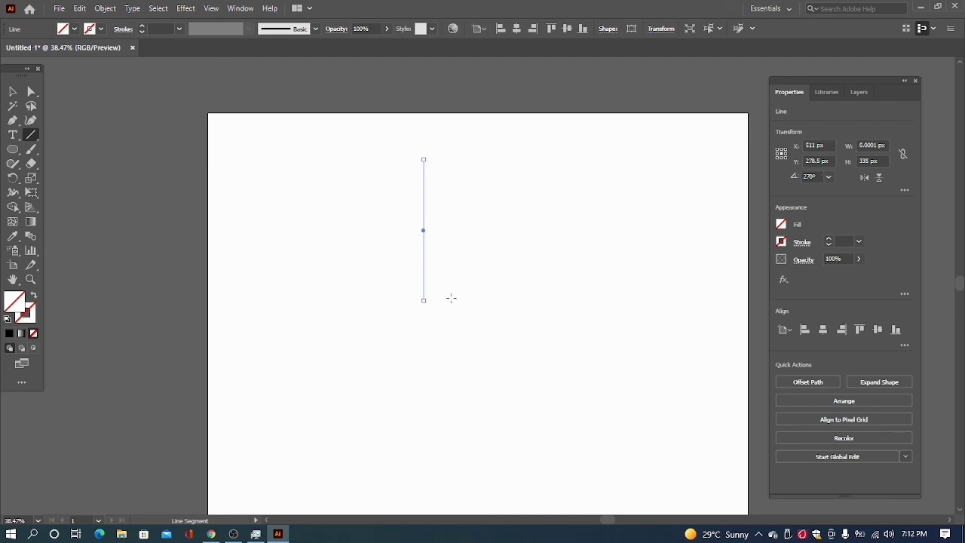
Step: Give the vertical line a black stroke with a weight of 2 pt
left_click(12, 91)
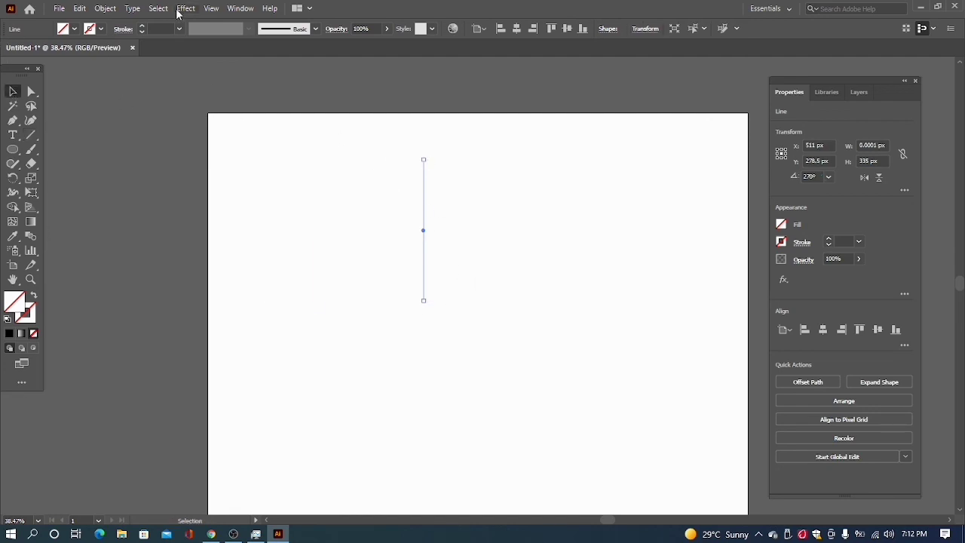
left_click(102, 29)
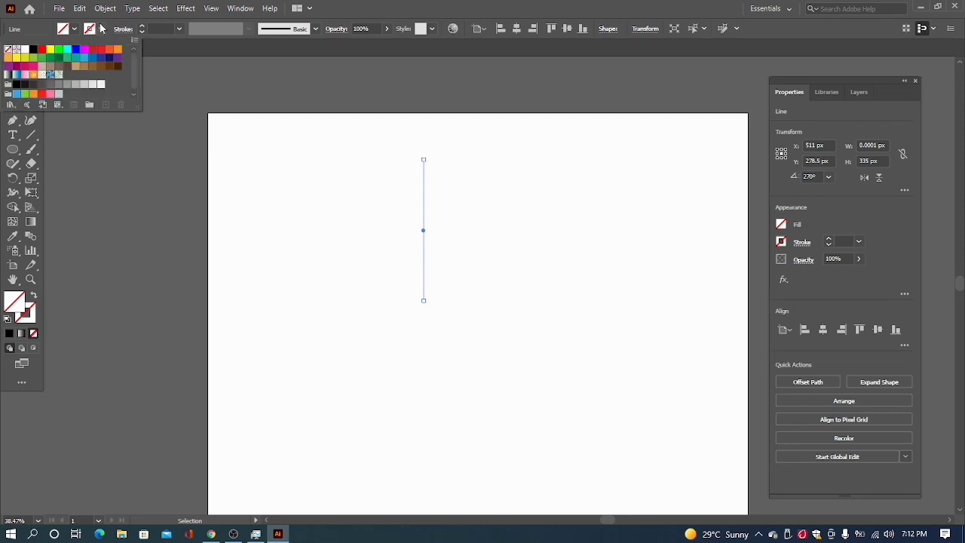
left_click(31, 50)
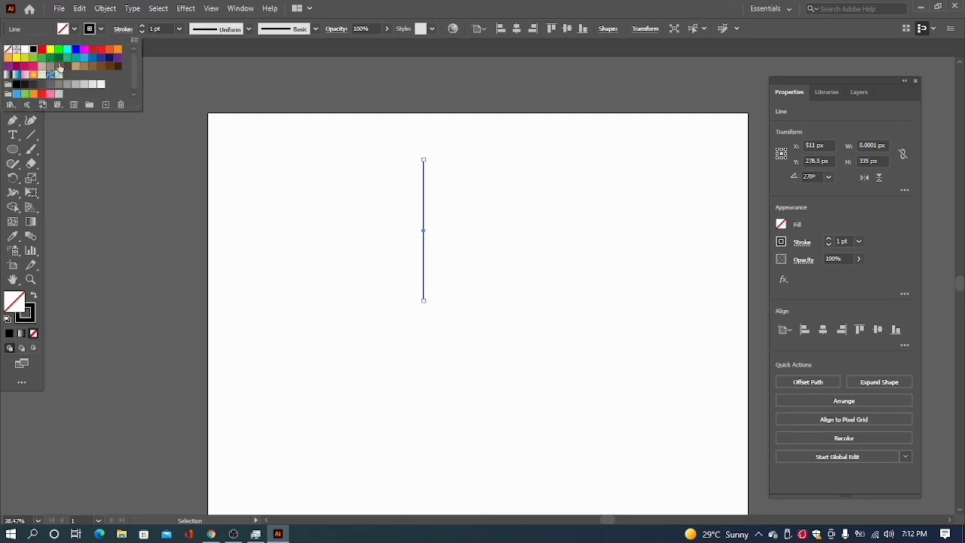
left_click(179, 28)
left_click(190, 98)
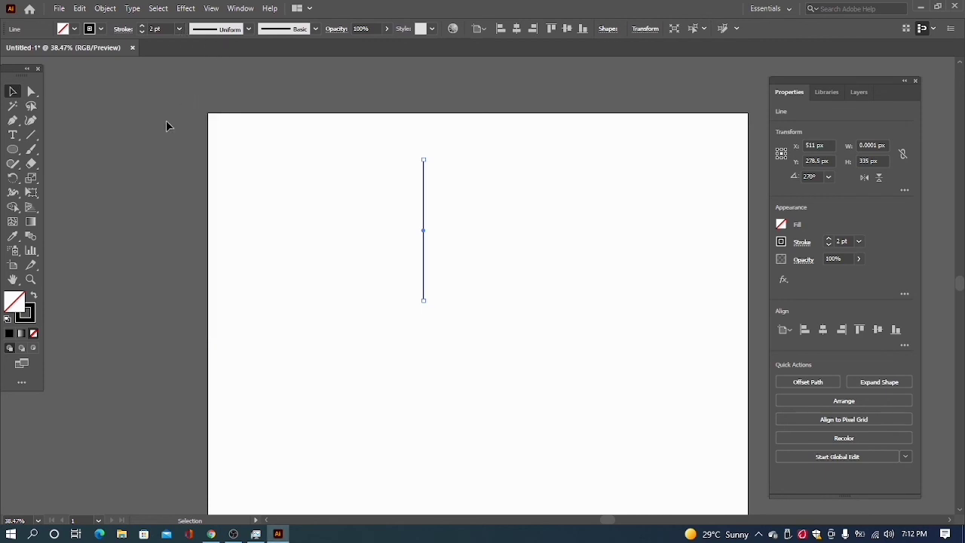
left_click(167, 121)
Step: Make a copy of the vertical line rotated 45° about its lower end point with the Rotate tool
left_click(423, 170)
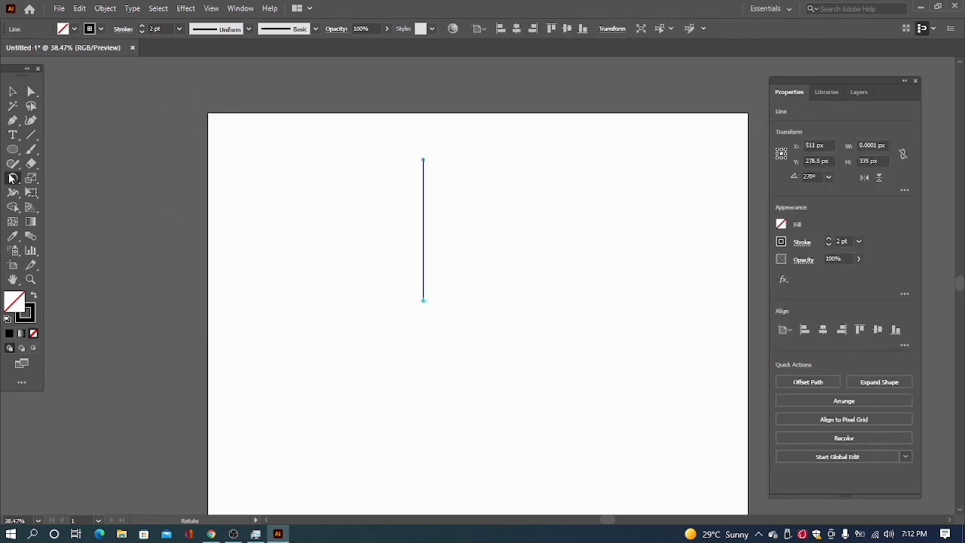
left_click(13, 178)
left_click(424, 302, "alt")
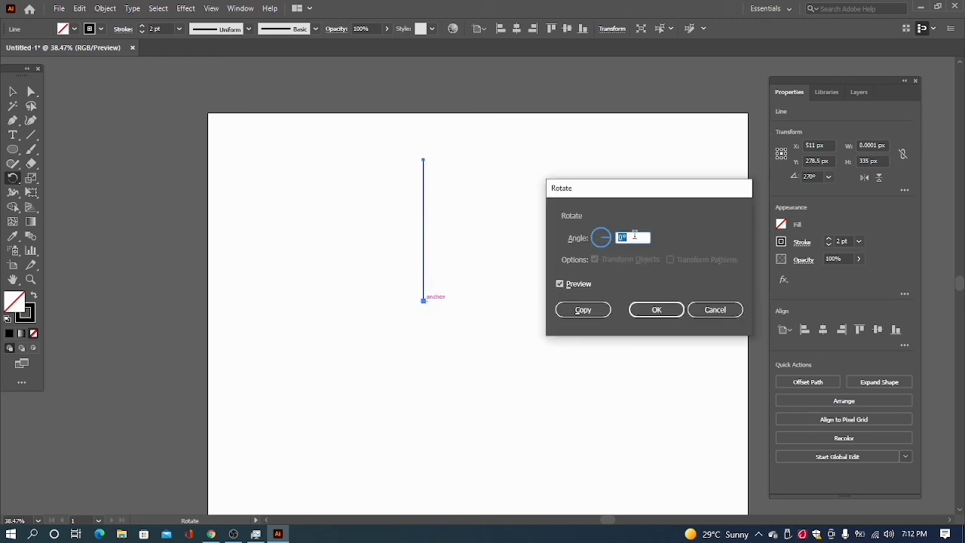
left_click(635, 235)
left_click(595, 311)
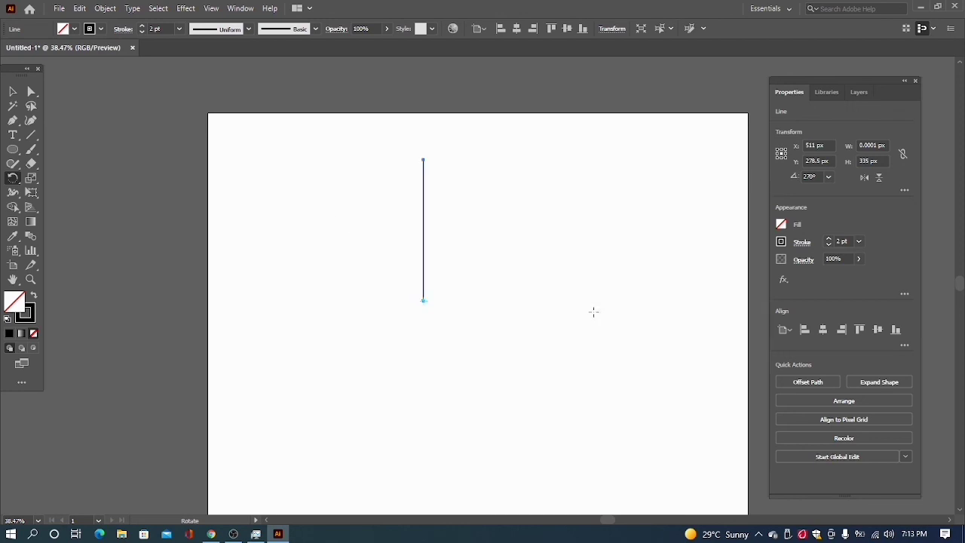
Step: Repeat the rotated copy around the same point until eight evenly spaced lines radiate from the centre
key("ctrl")
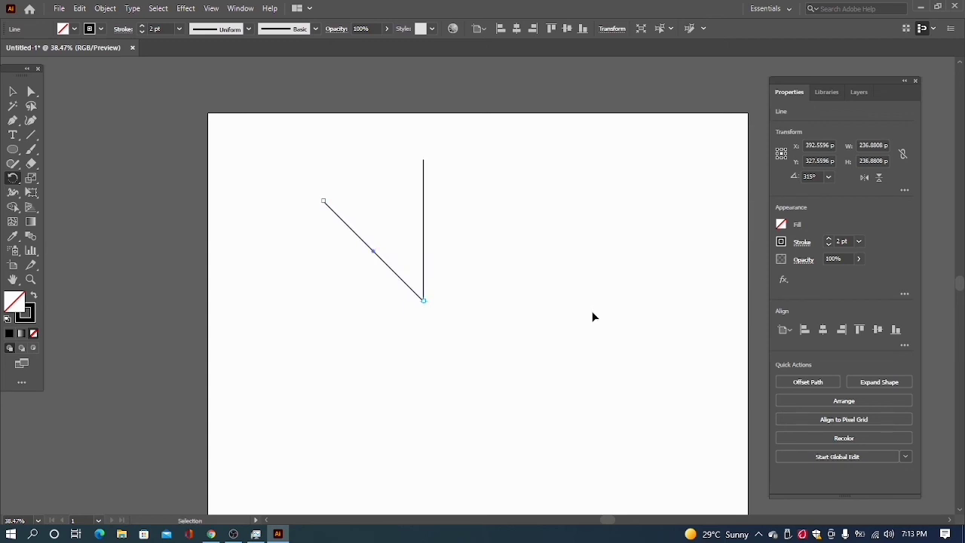
key("ctrl+d")
key("ctrl+d")
key("ctrl+d")
key("ctrl+d")
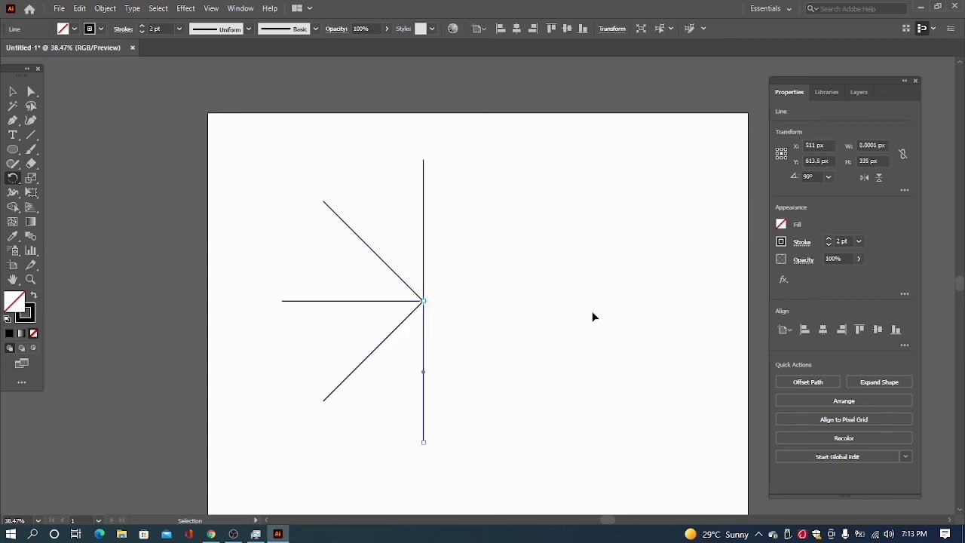
key("ctrl+d")
key("ctrl+d")
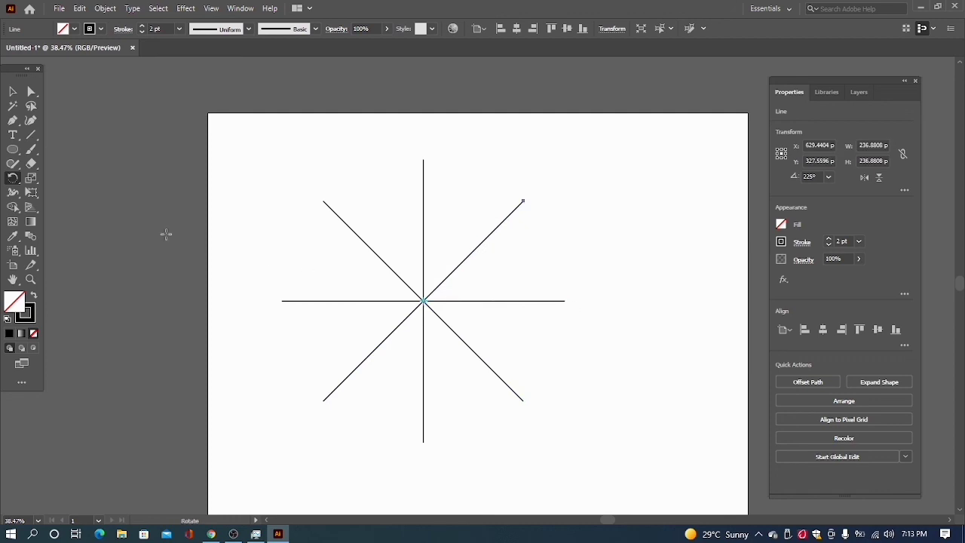
Step: Select all the lines on the artboard, including the unstroked slanted one, and delete them
left_click(13, 91)
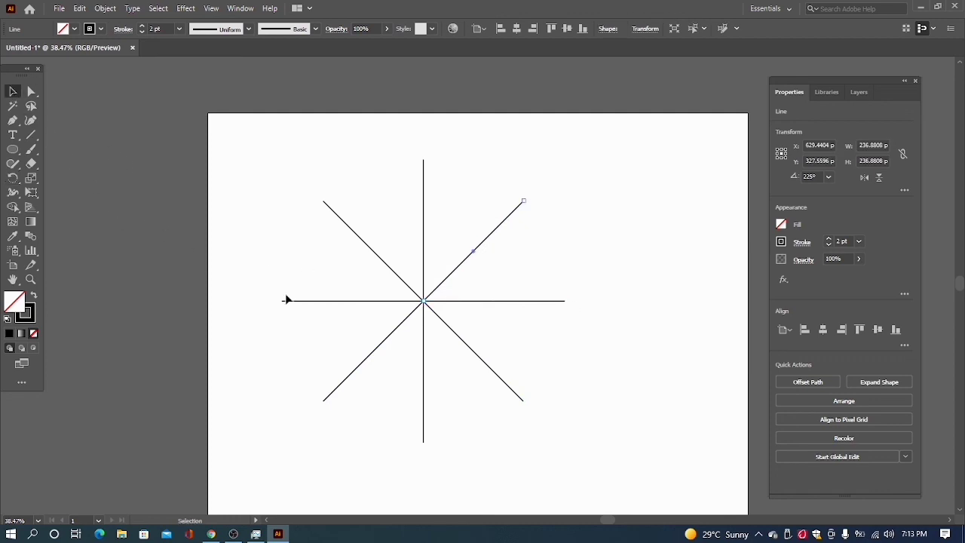
left_click(235, 273)
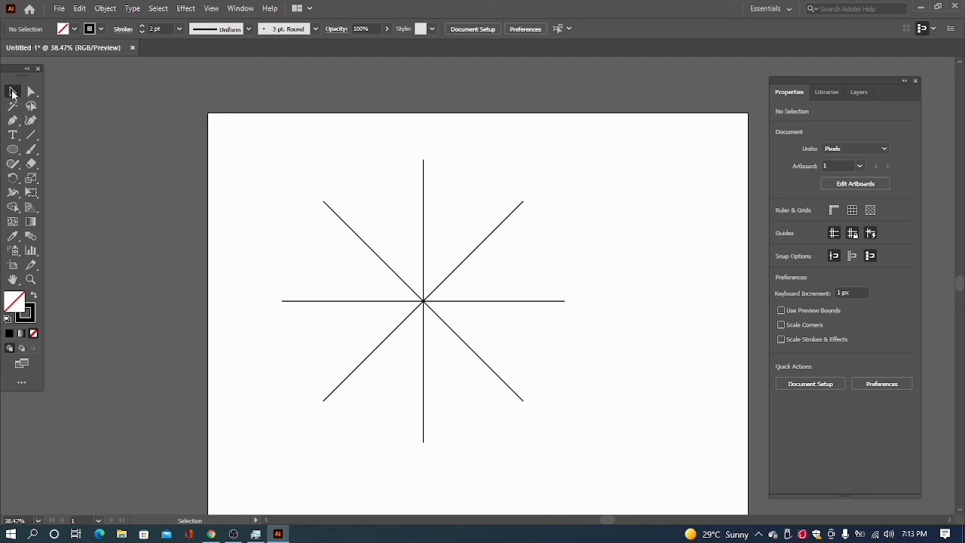
left_click_drag(316, 157, 612, 478)
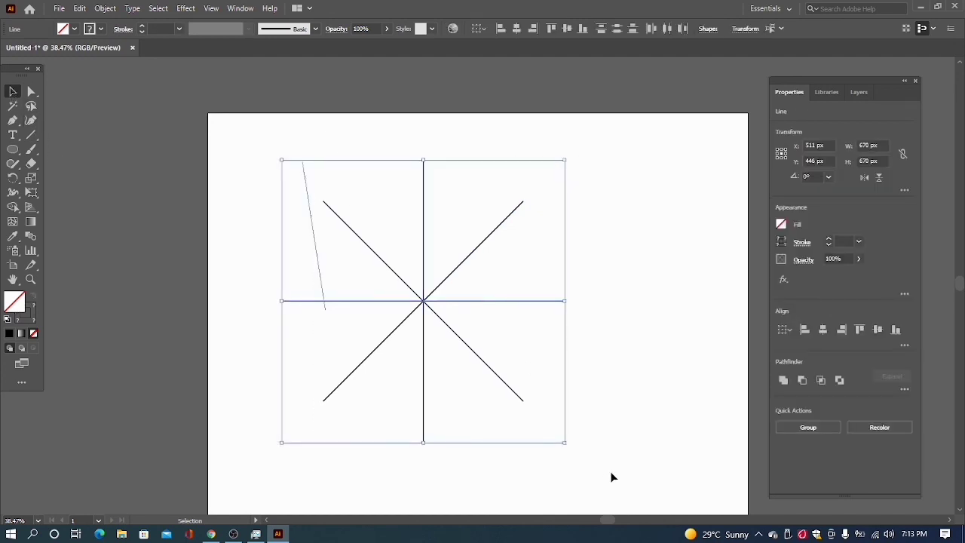
key("Delete")
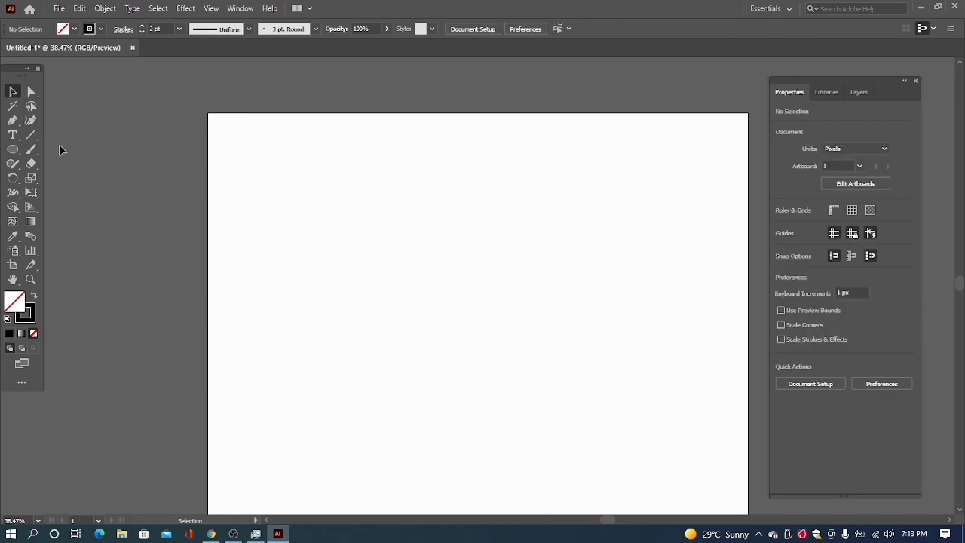
Step: Draw four curved arcs of different sizes with the Arc Tool, two in the artboard's upper half and two below them
right_click(33, 136)
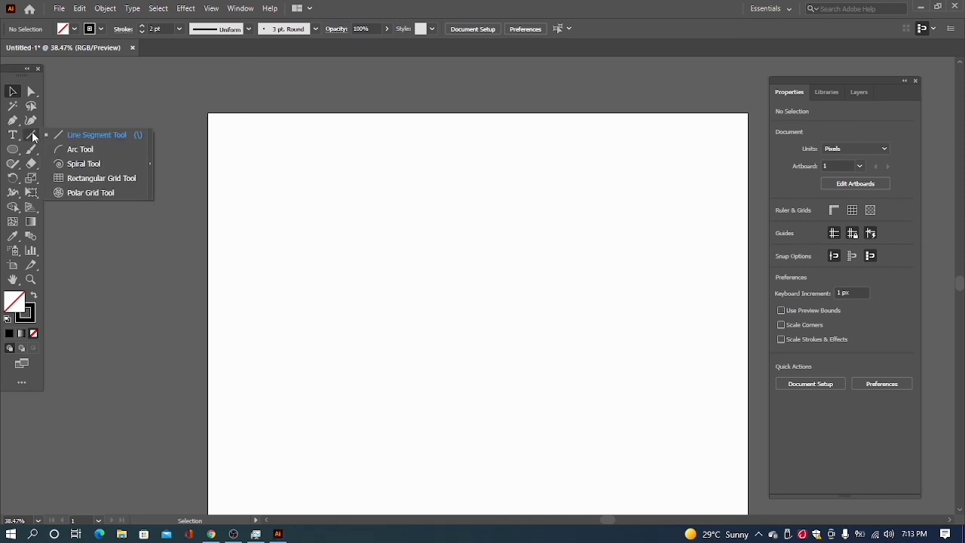
left_click(80, 150)
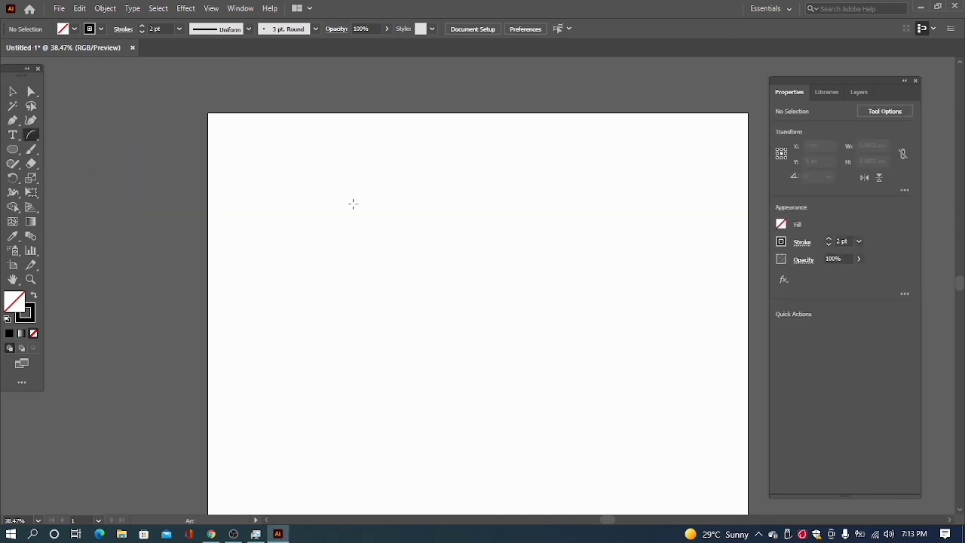
left_click_drag(362, 204, 522, 327)
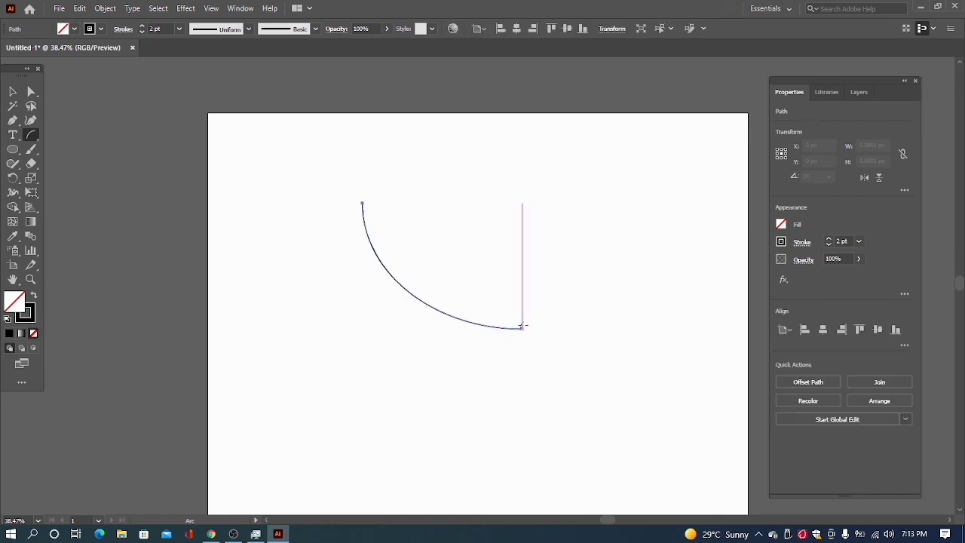
left_click_drag(613, 198, 343, 469)
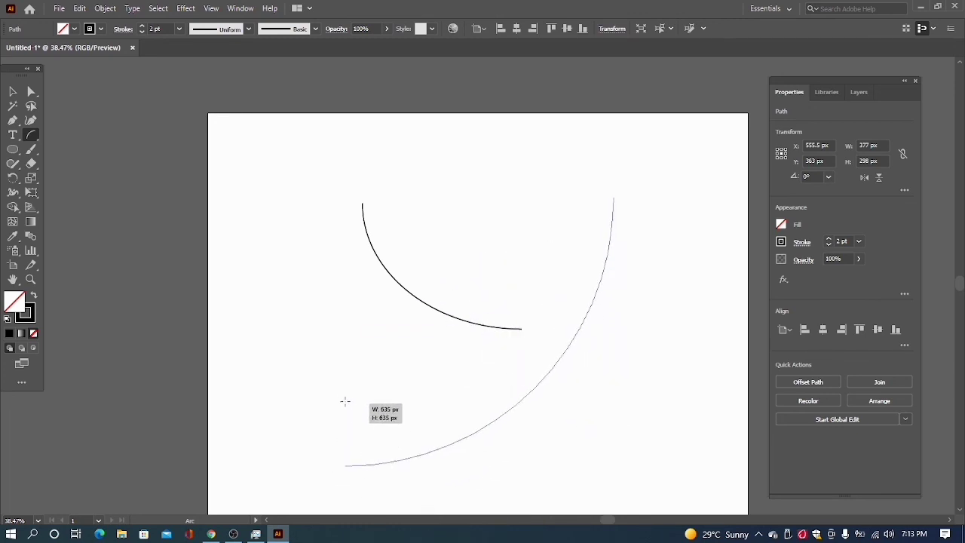
left_click_drag(343, 360, 354, 317)
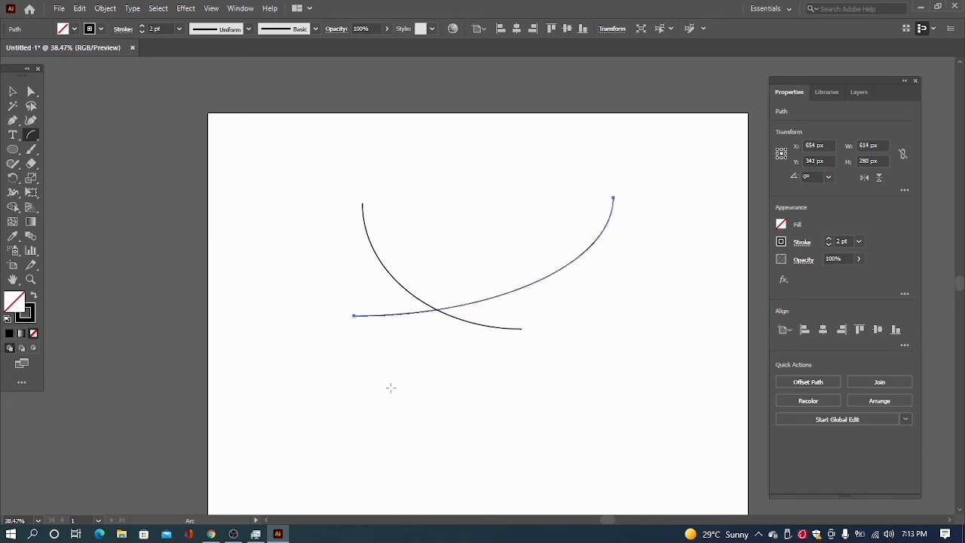
left_click_drag(390, 369, 527, 458)
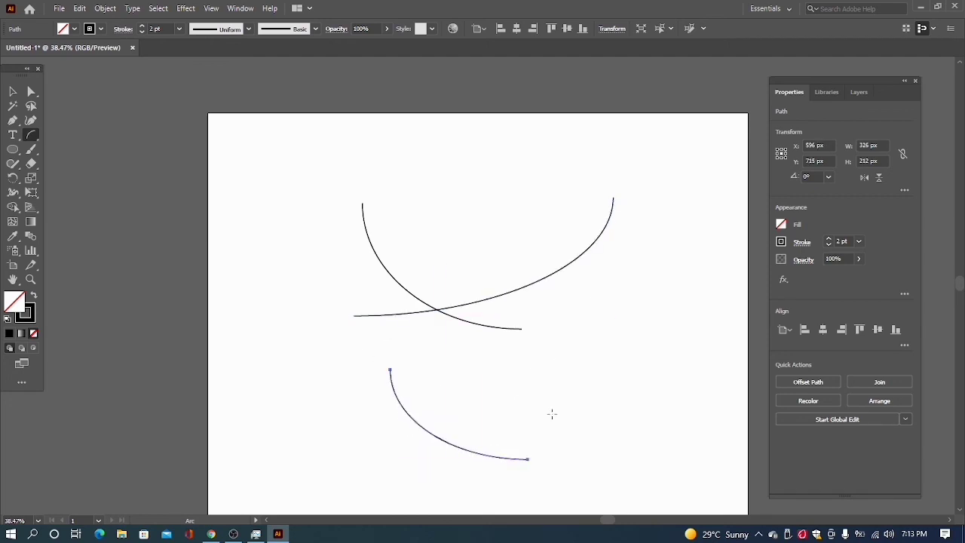
left_click_drag(618, 339, 494, 443)
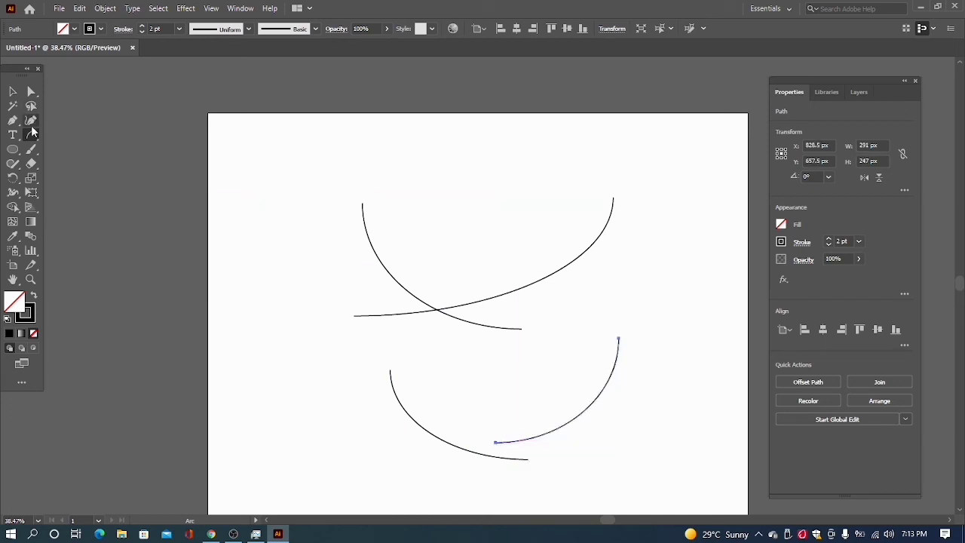
Step: Select all four arcs on the artboard and delete them
left_click(12, 92)
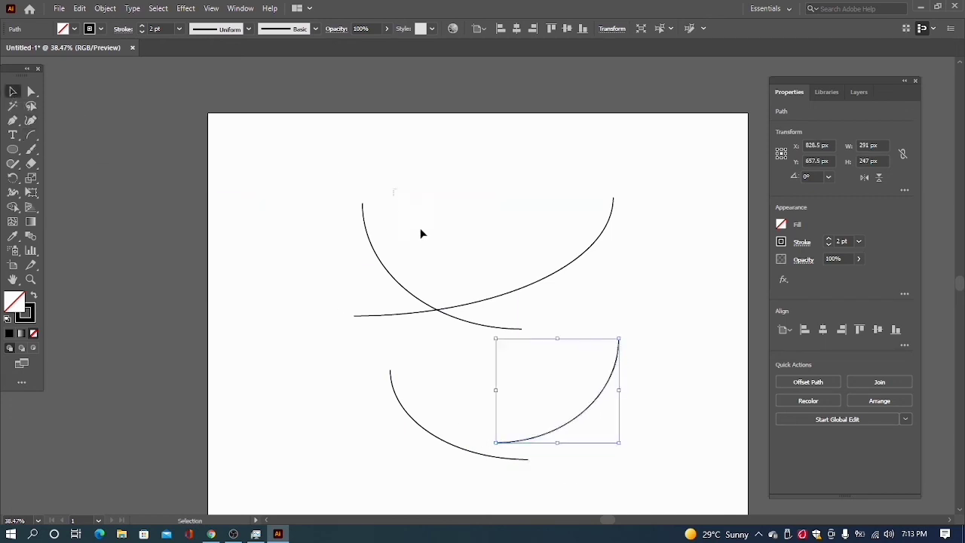
left_click_drag(420, 233, 637, 447)
key("Delete")
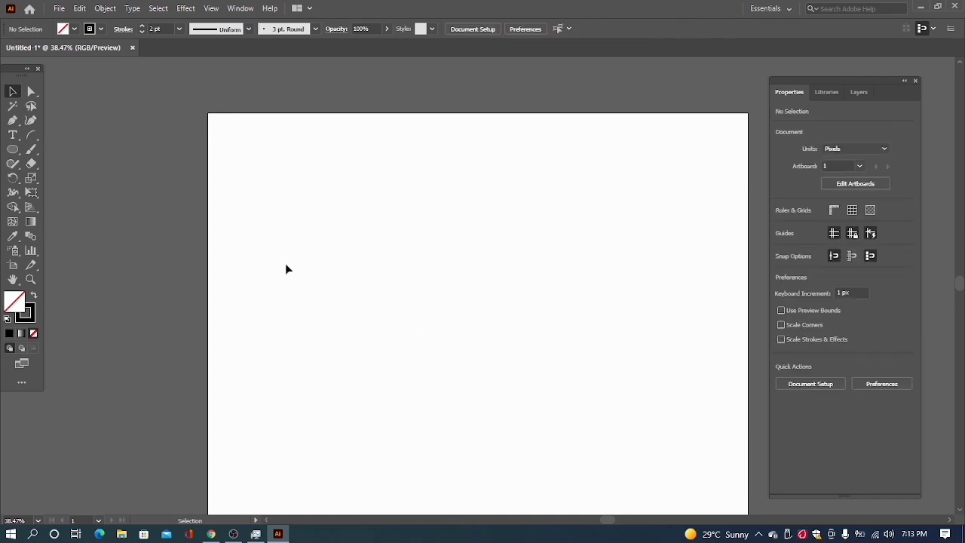
Step: Draw two spirals side by side with the Spiral Tool, about 303 by 377 px and 268 by 335 px
left_click(28, 134)
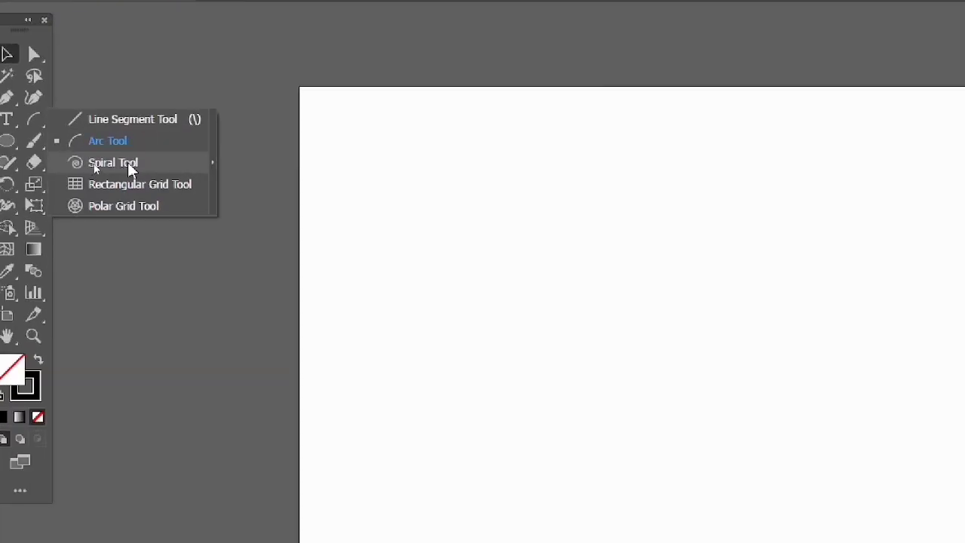
left_click(128, 166)
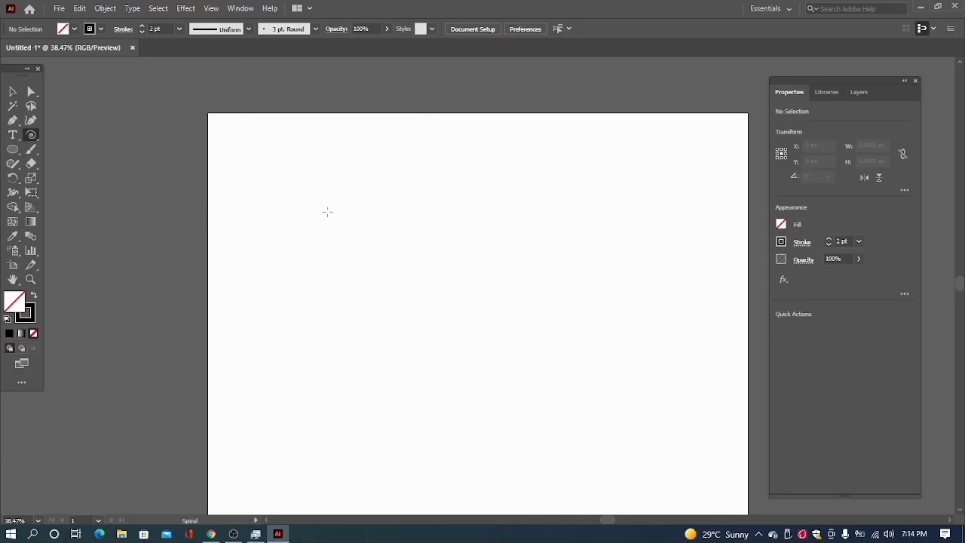
left_click_drag(327, 211, 385, 294)
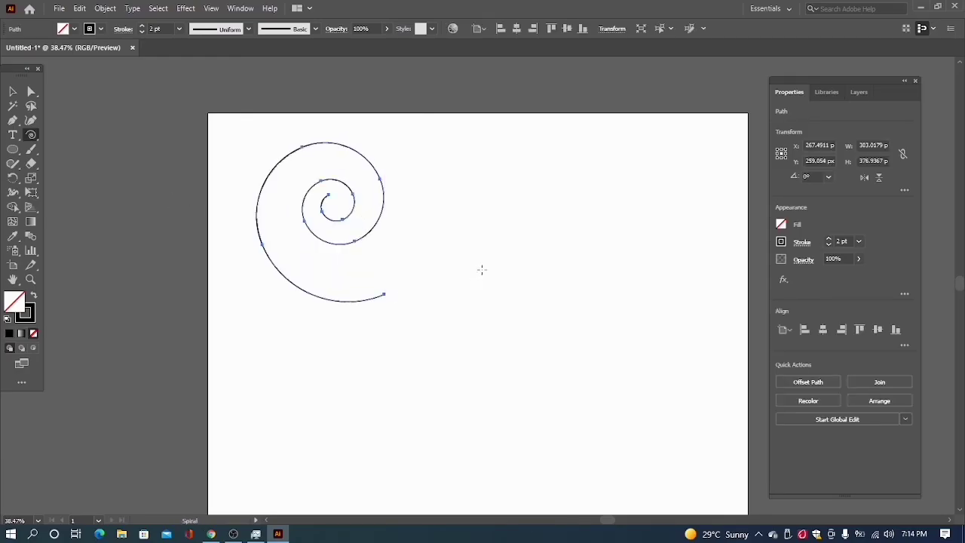
left_click_drag(541, 216, 576, 295)
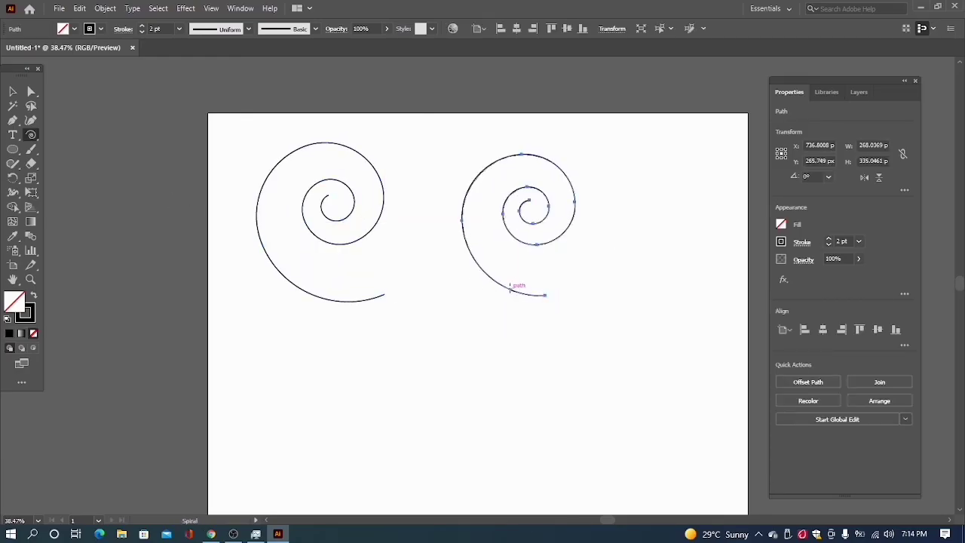
Step: Create a third spiral with 20 segments below the first one, using exact spiral options
left_click(389, 329)
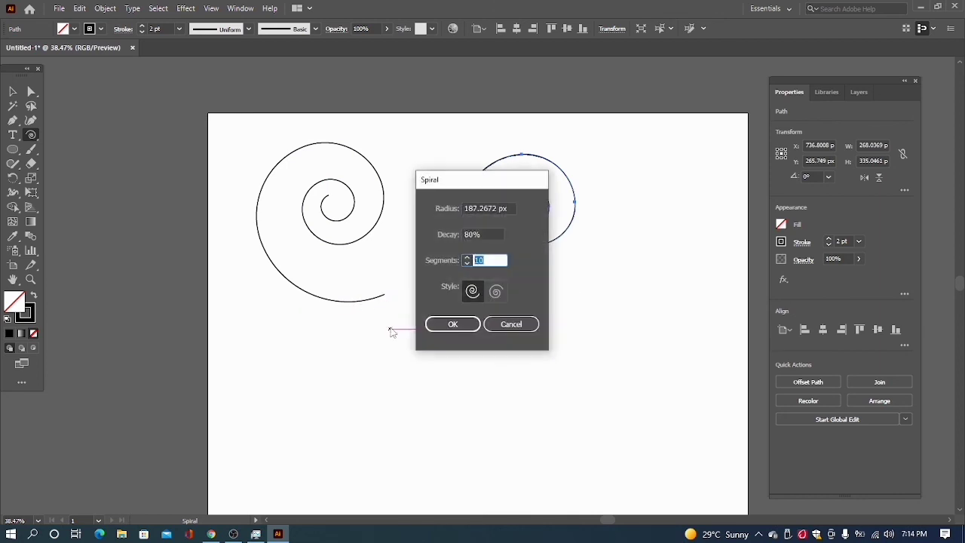
left_click(499, 261)
type("20")
left_click(453, 324)
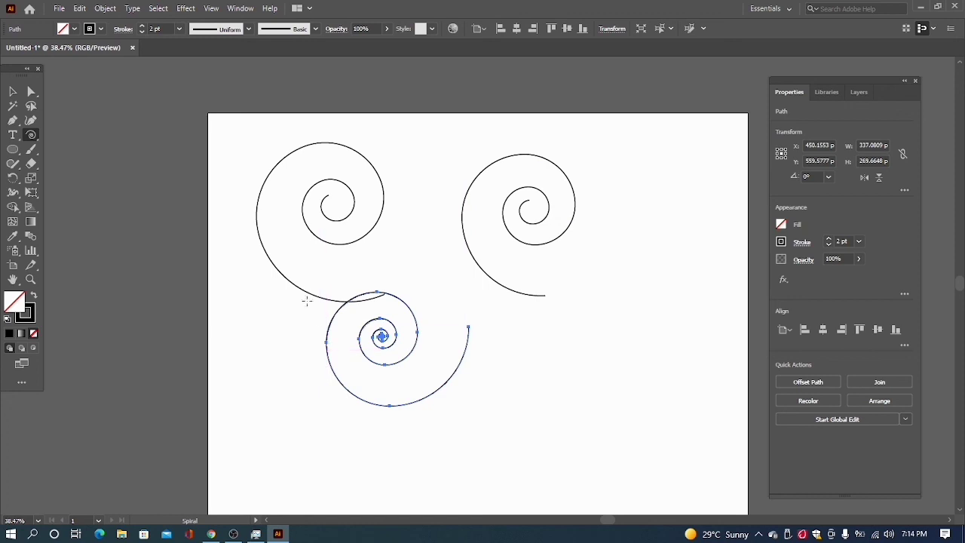
Step: Resize the 20-segment spiral to about 269 by 223 px so it sits clear below the other two
left_click(12, 91)
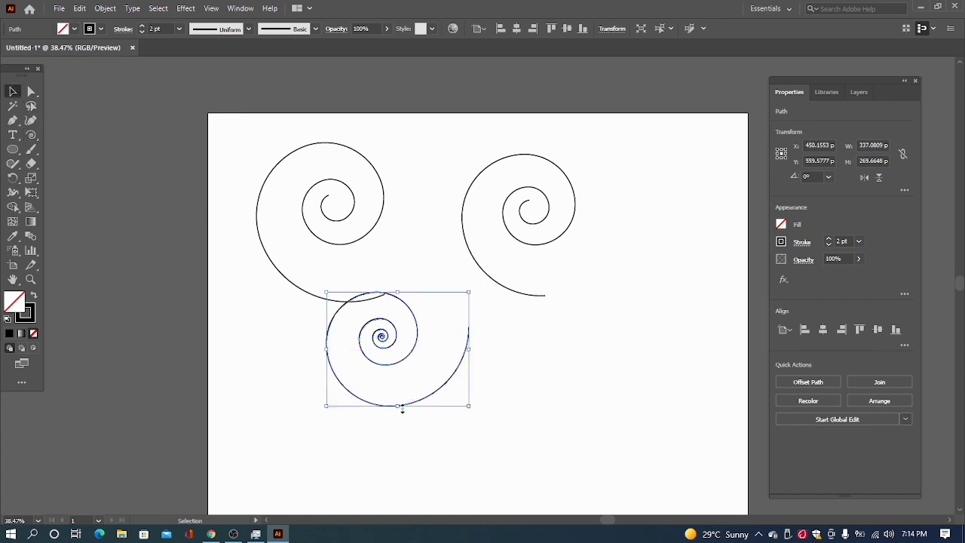
left_click_drag(399, 407, 489, 407)
left_click_drag(396, 407, 493, 431)
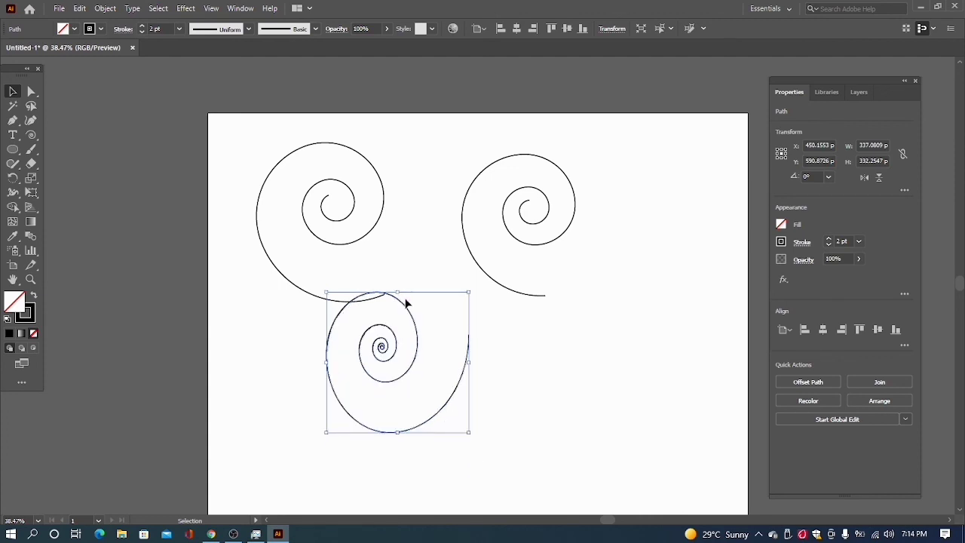
left_click_drag(398, 292, 407, 341)
left_click_drag(468, 386, 441, 386)
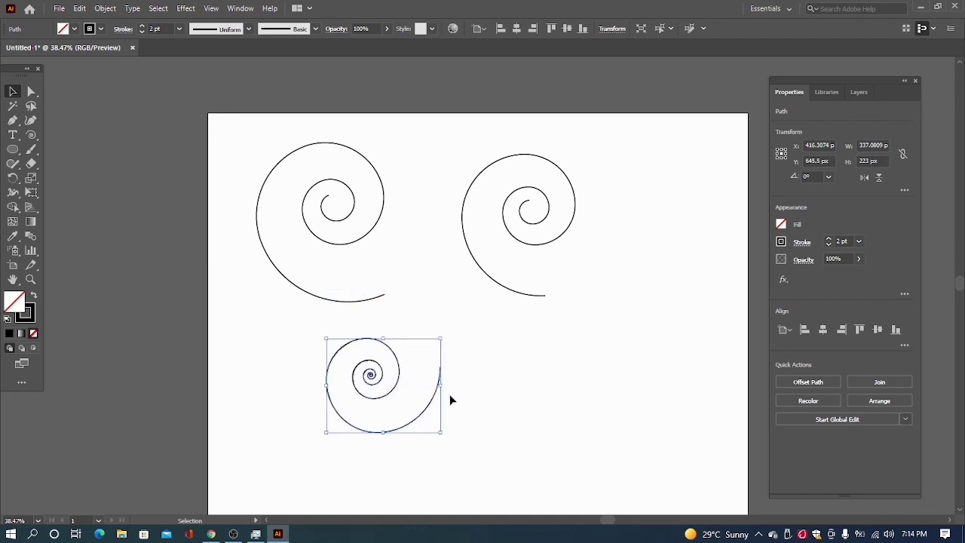
Step: Select all three spirals on the artboard and delete them
left_click(32, 136)
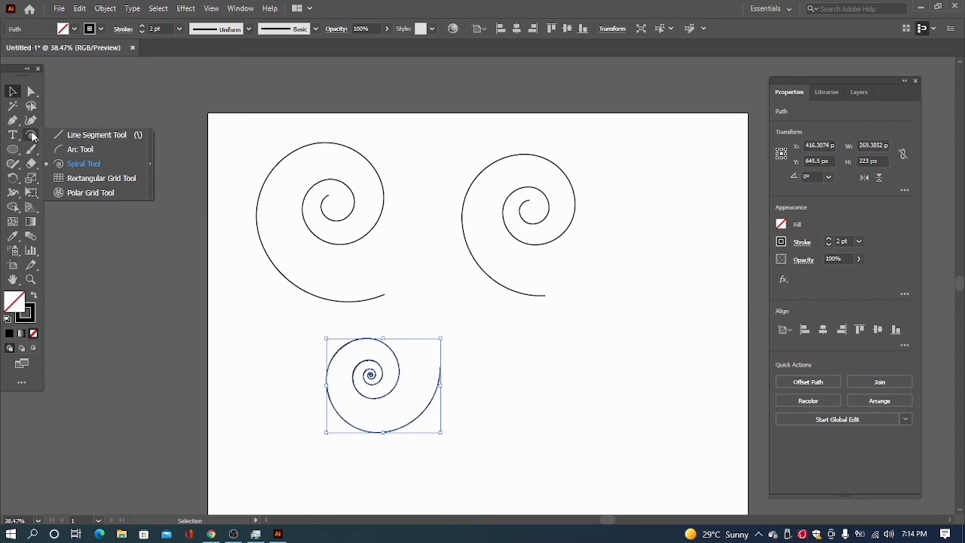
left_click(88, 180)
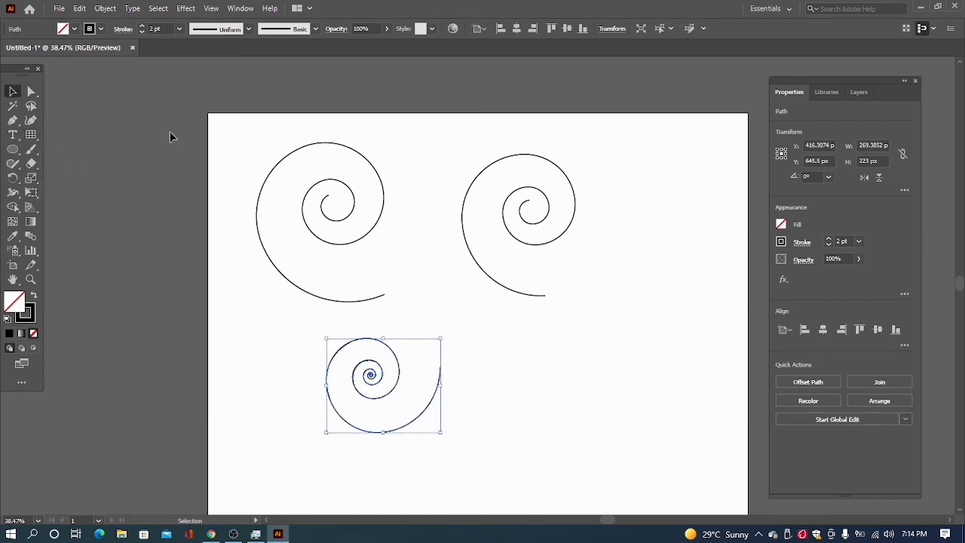
left_click_drag(263, 154, 595, 421)
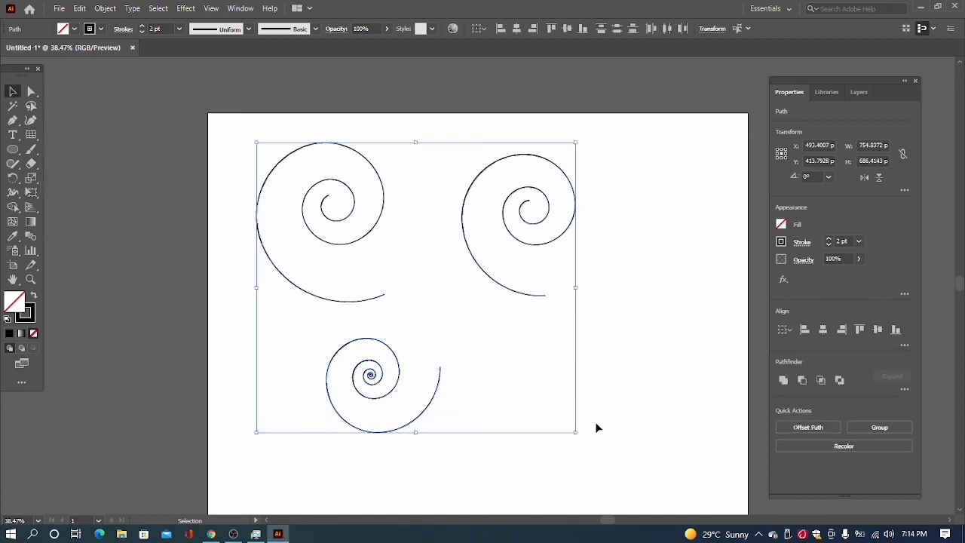
key("Delete")
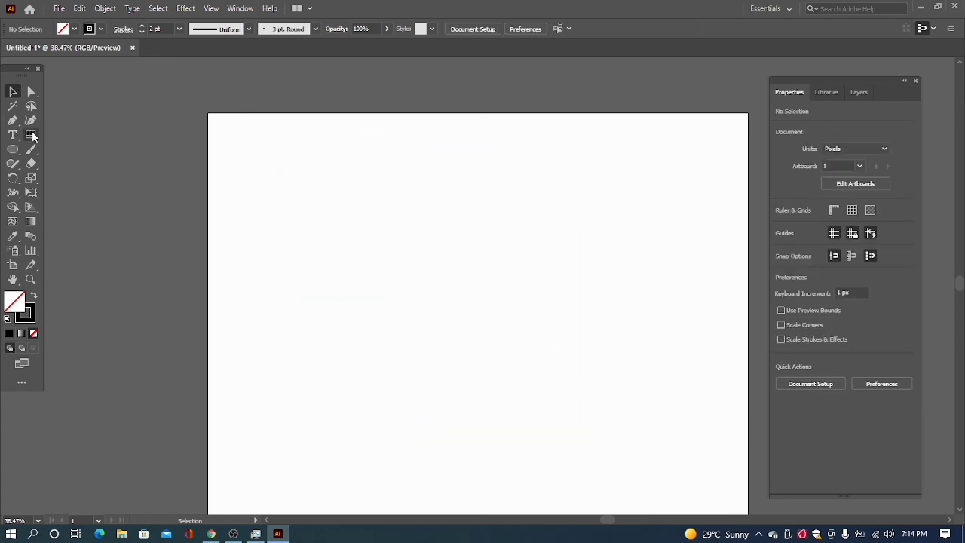
Step: Draw a rectangular grid about 882 by 431 px across the upper part of the artboard, undoing any stray tiny grid
left_click(31, 136)
left_click(104, 181)
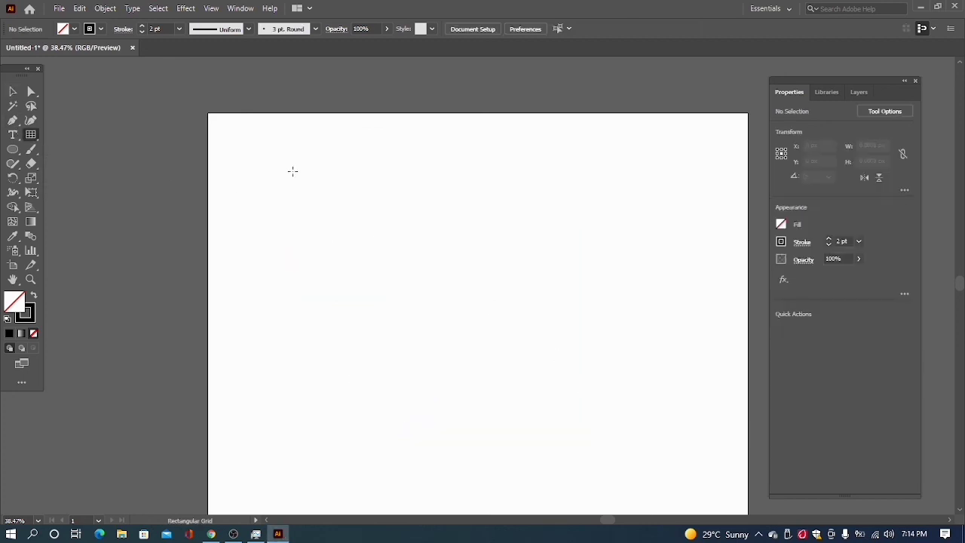
left_click_drag(293, 171, 665, 353)
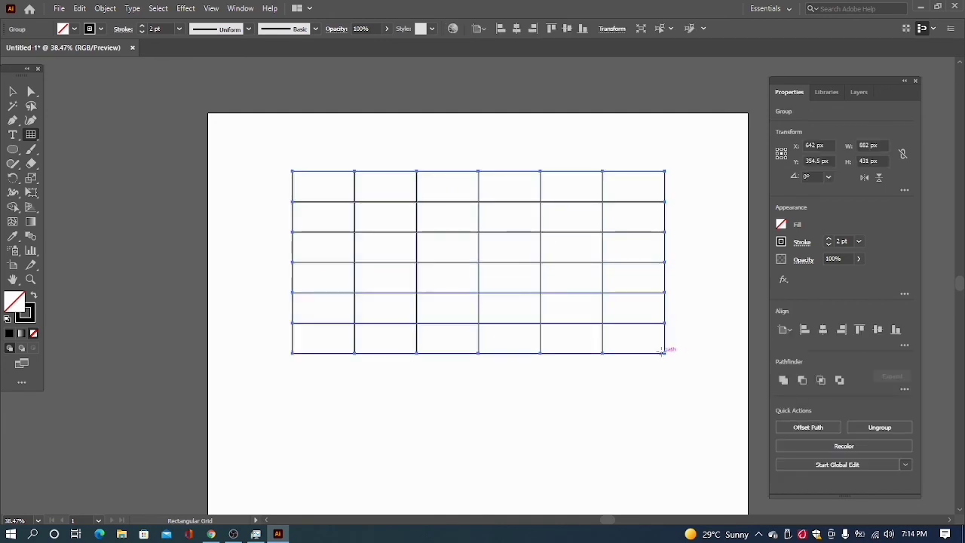
left_click(399, 388)
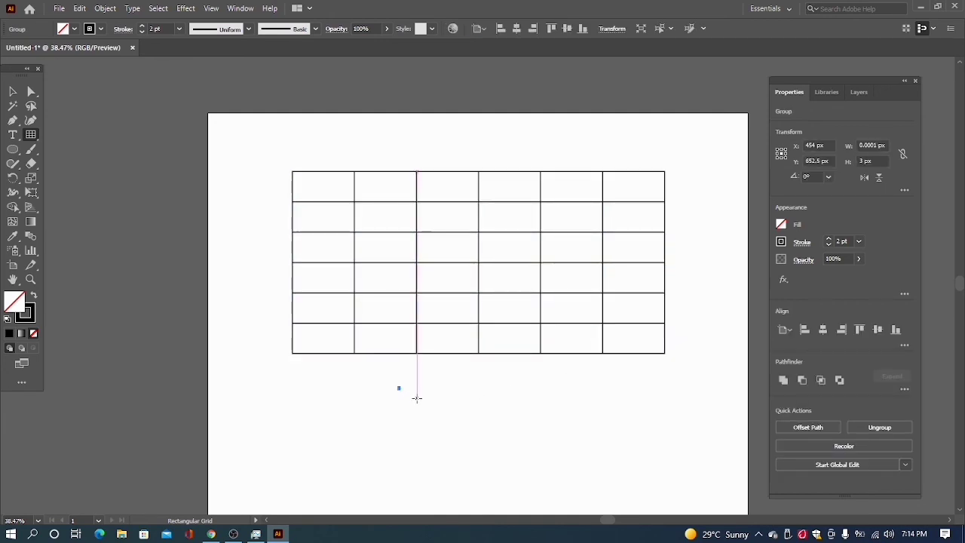
key("ctrl+z")
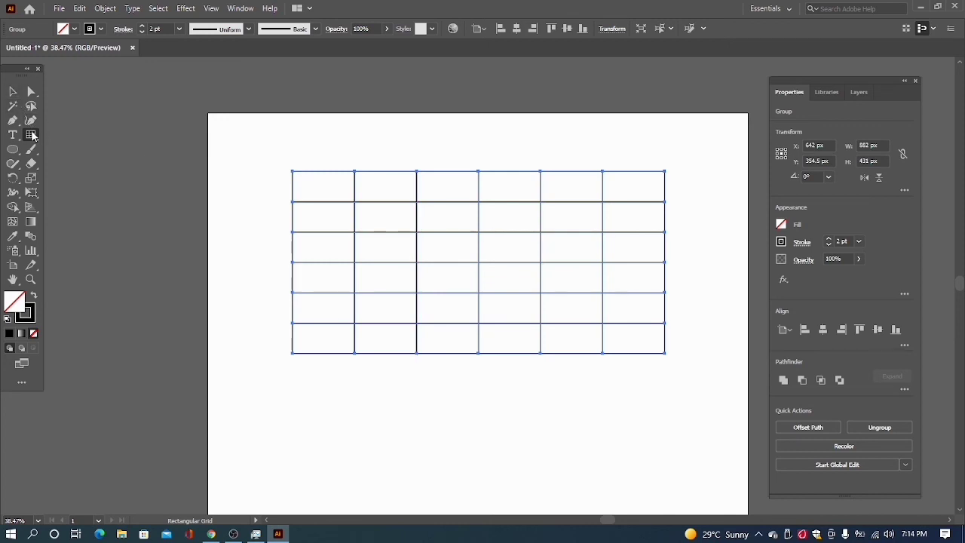
Step: Set the rectangular grid options to 10 vertical dividers with Fill Grid on, and draw a grid about 885 by 227 px below the first
left_click(281, 395)
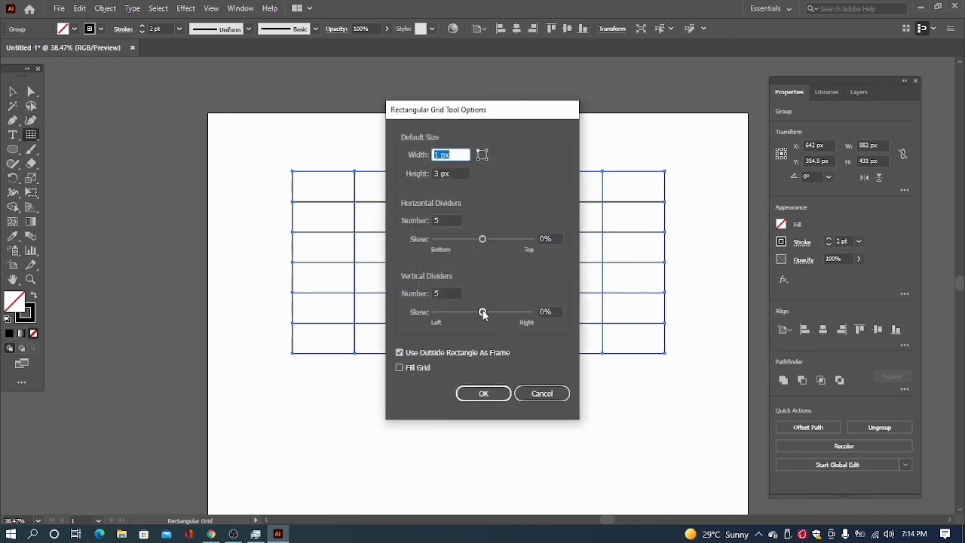
left_click(451, 293)
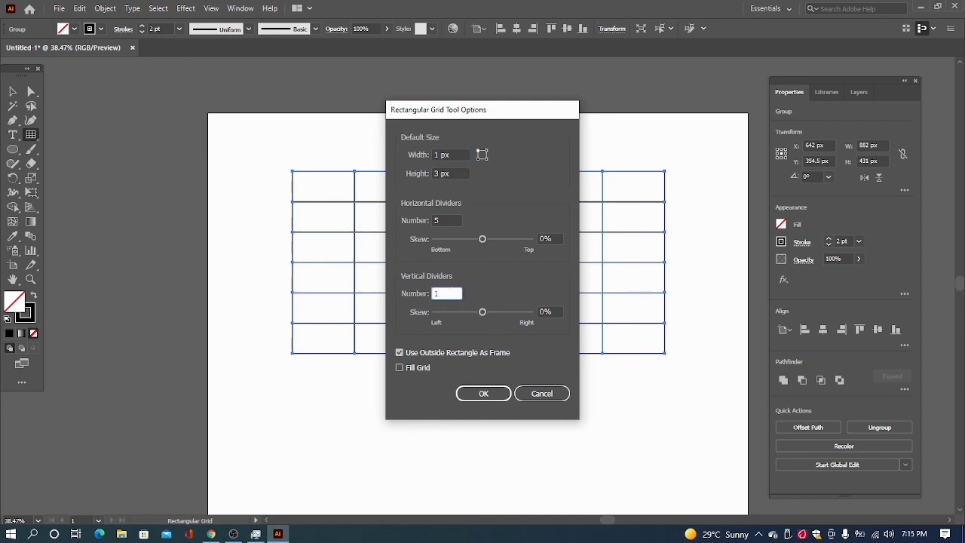
left_click(482, 395)
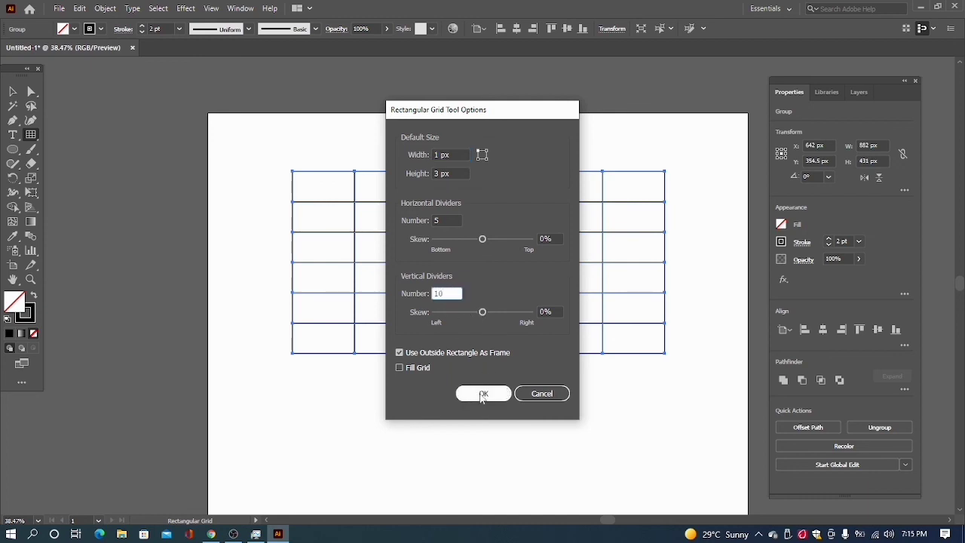
left_click(399, 368)
left_click(486, 398)
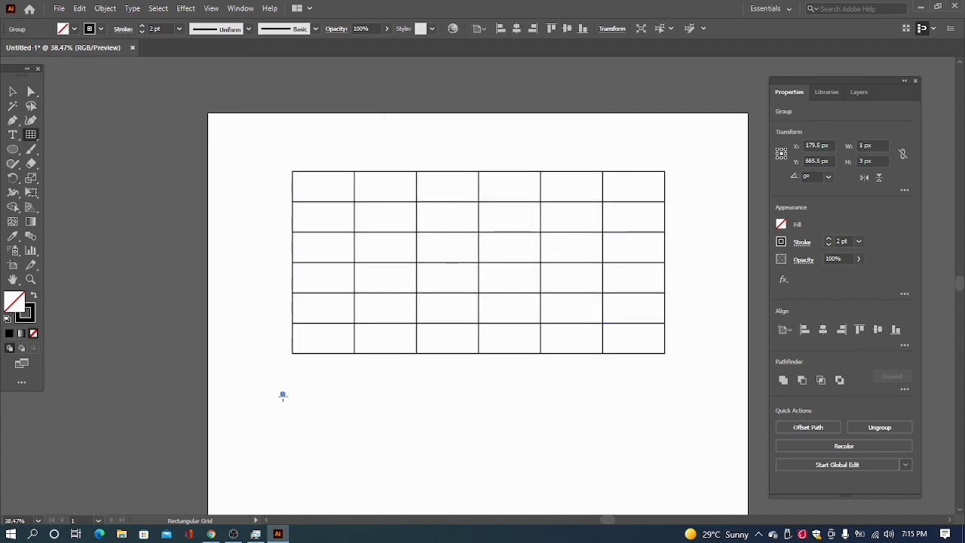
mouse_move(283, 394)
left_mouse_down()
mouse_move(381, 432)
mouse_move(657, 490)
left_mouse_up()
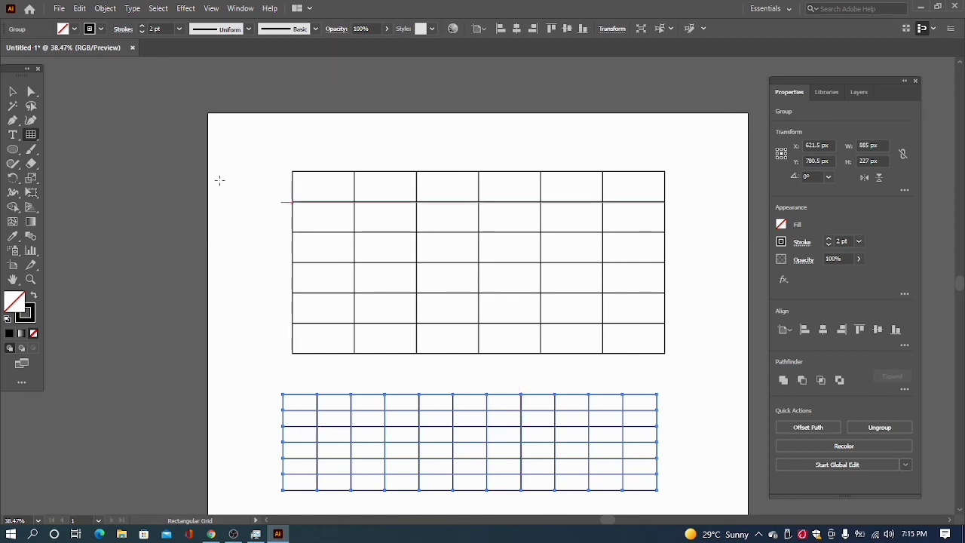
Step: Select both rectangular grids on the artboard and delete them
left_click(12, 91)
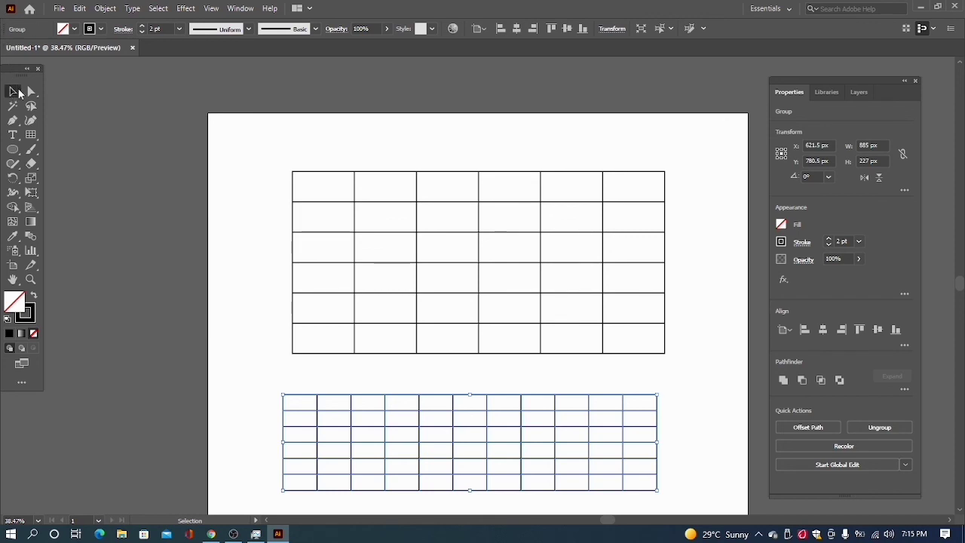
left_click_drag(285, 158, 637, 483)
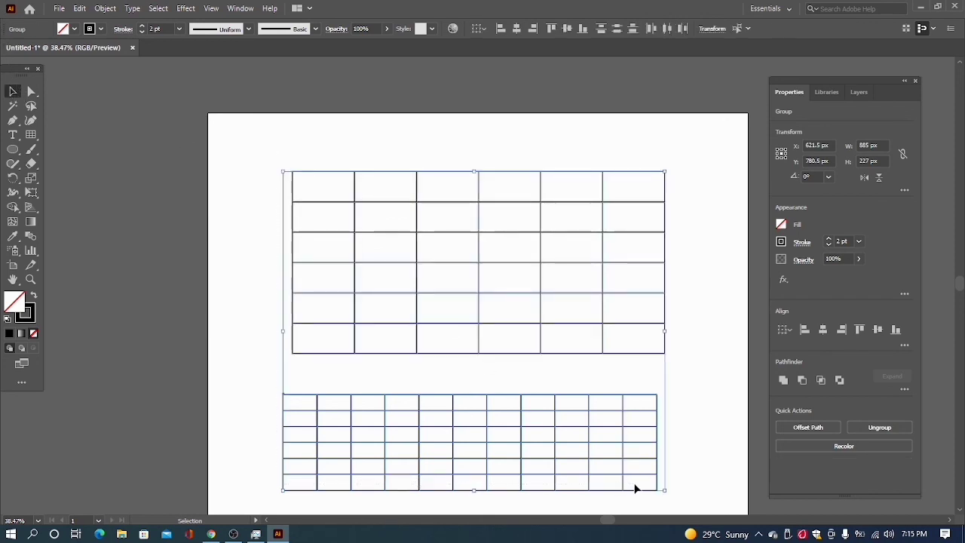
key("Delete")
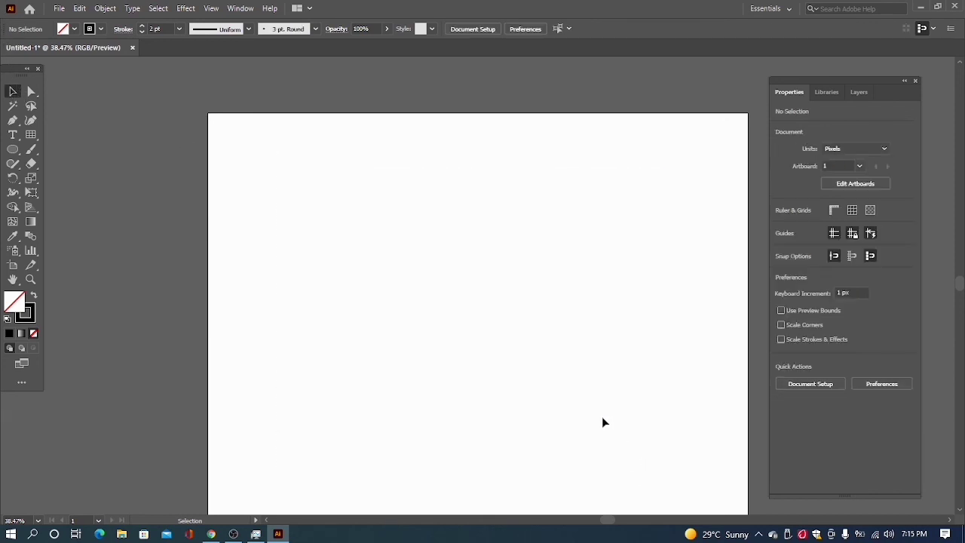
Step: Draw three circular polar grids on the artboard: one about 378 px wide, one about 328 px below it, and one about 364 px to their right
left_click(28, 135)
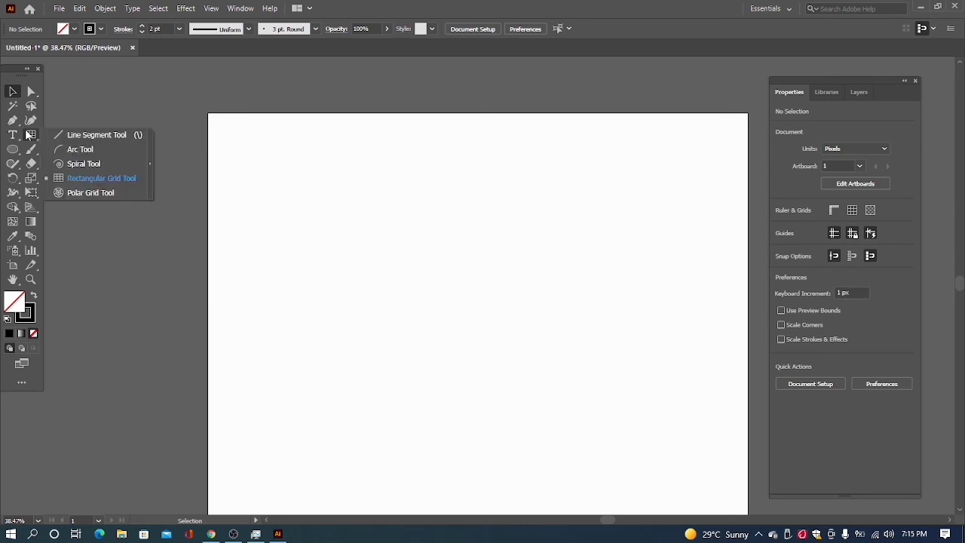
left_click(90, 193)
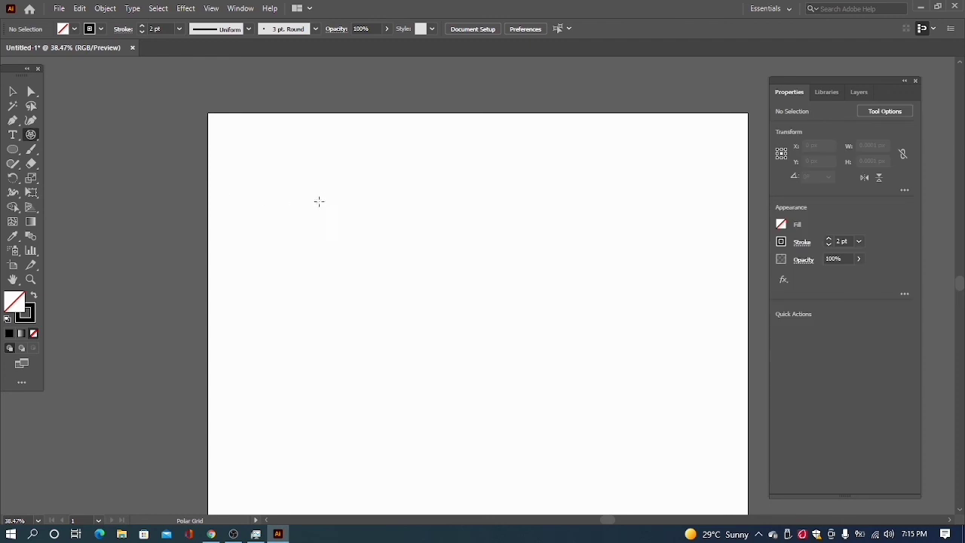
left_click_drag(315, 183, 471, 343)
key("shift")
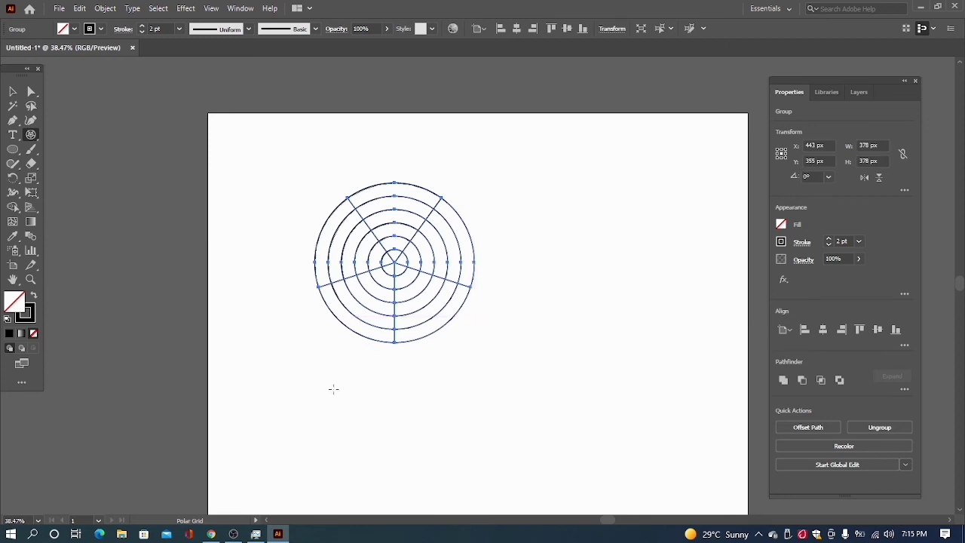
left_click_drag(336, 390, 475, 473)
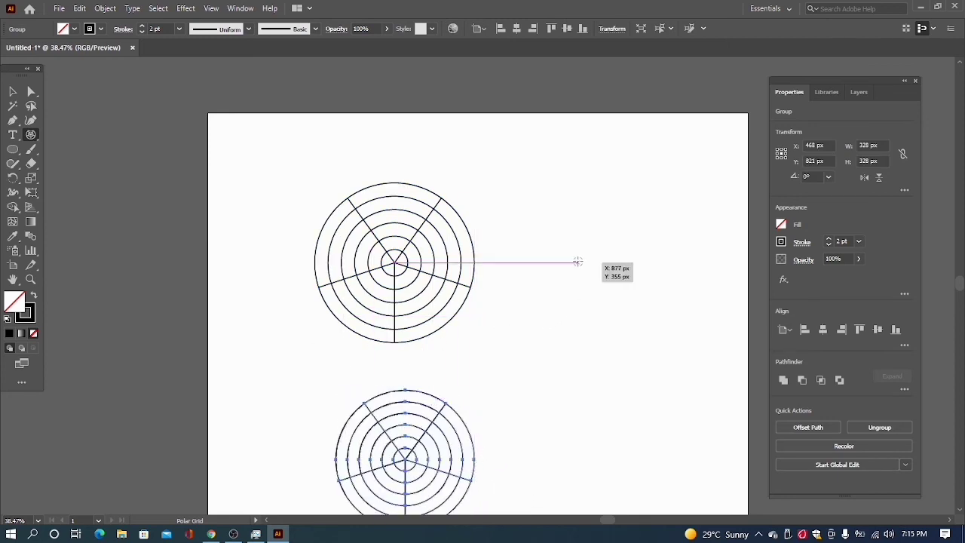
left_click_drag(577, 263, 731, 416)
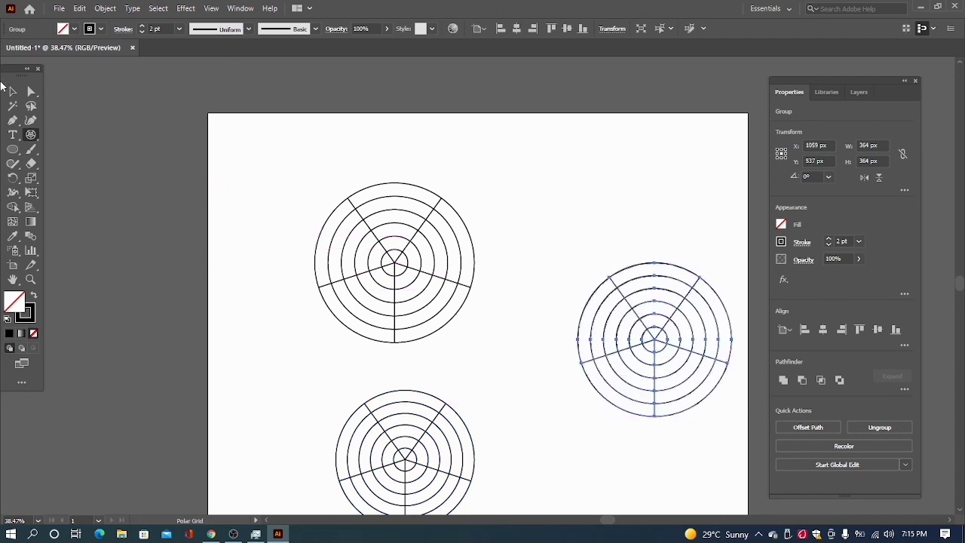
left_click(13, 91)
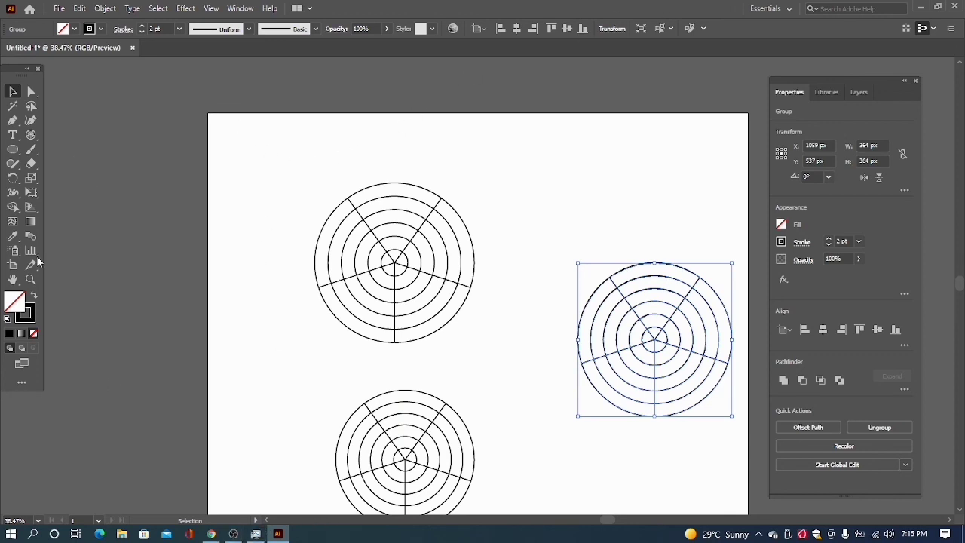
left_click_drag(13, 150, 38, 150)
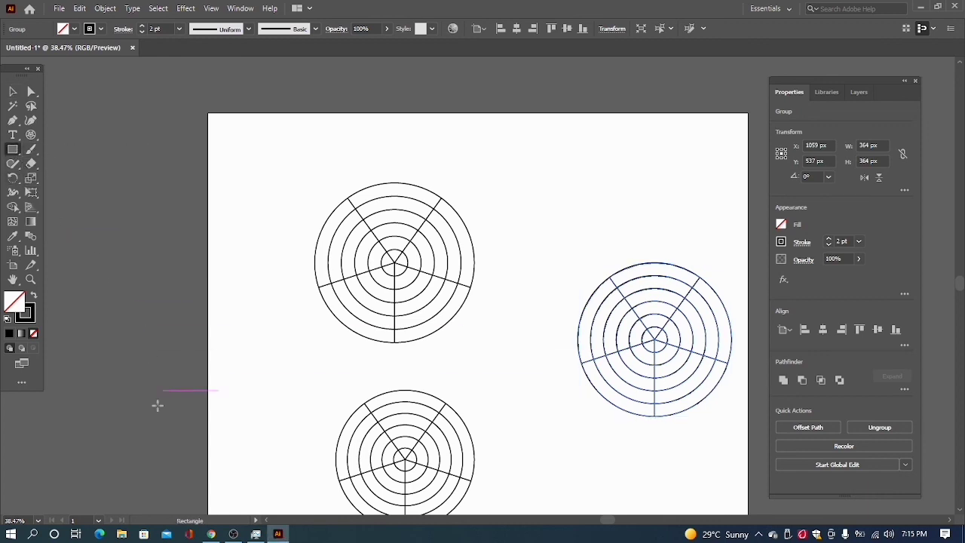
left_click(234, 533)
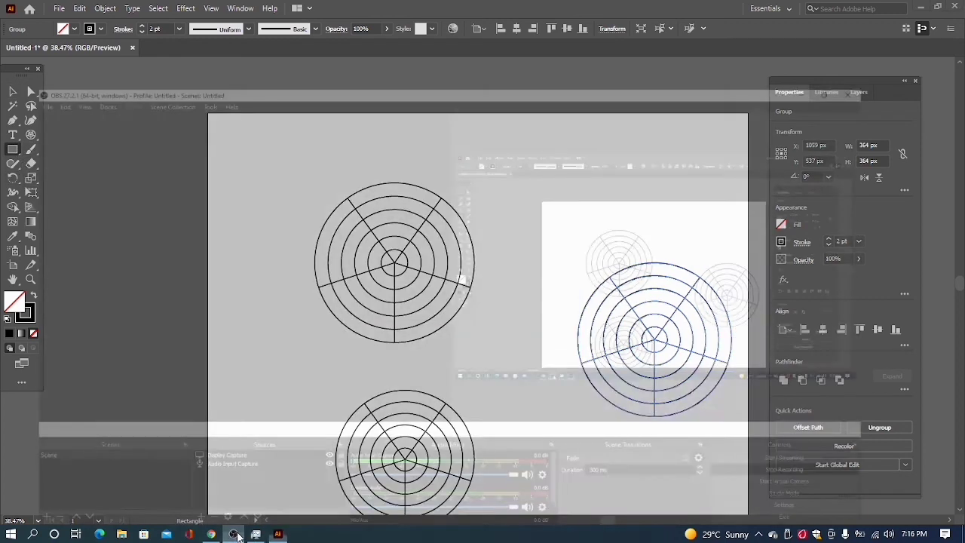